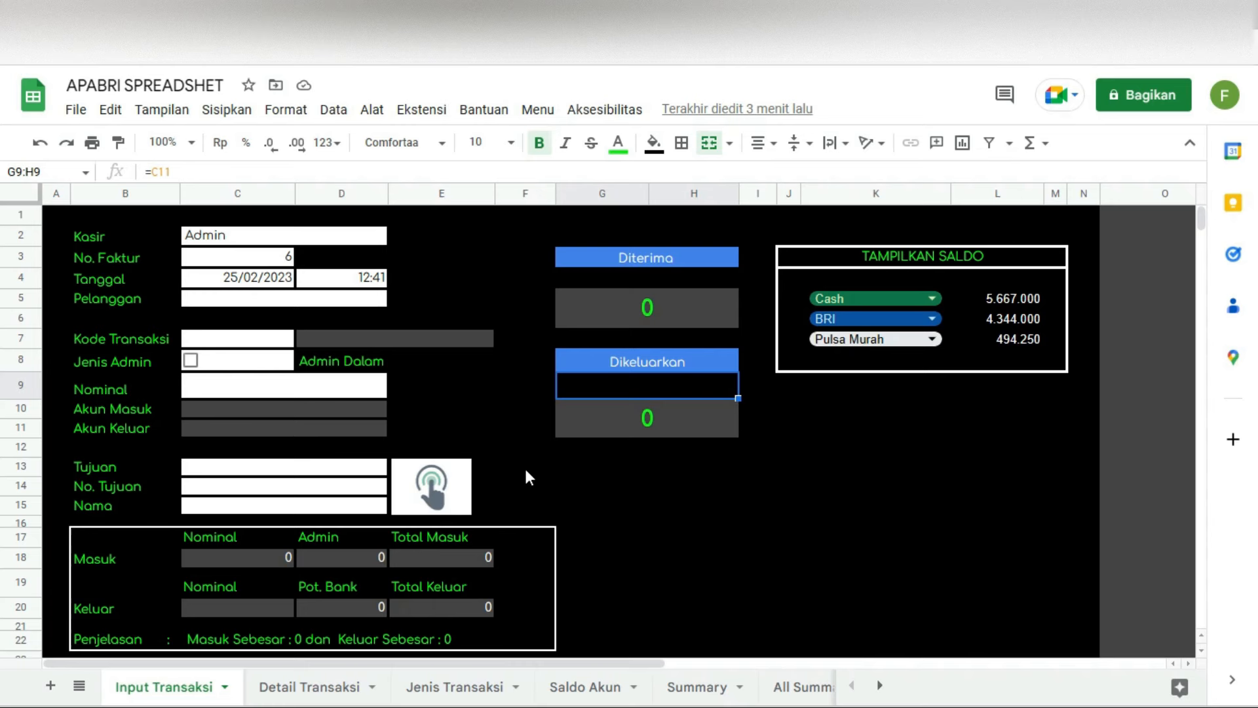
Step: Look through the Detail Transaksi sheet, then return to the Input Transaksi sheet
click(534, 110)
mouse_move(661, 156)
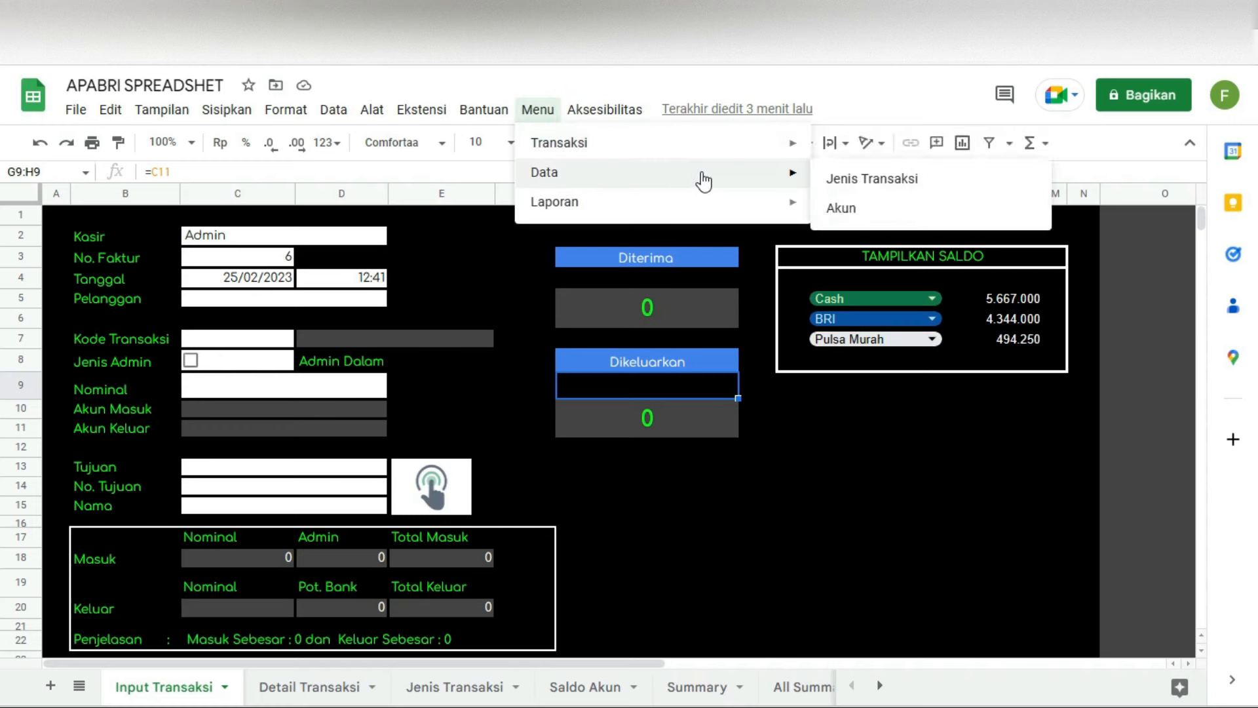
mouse_move(651, 218)
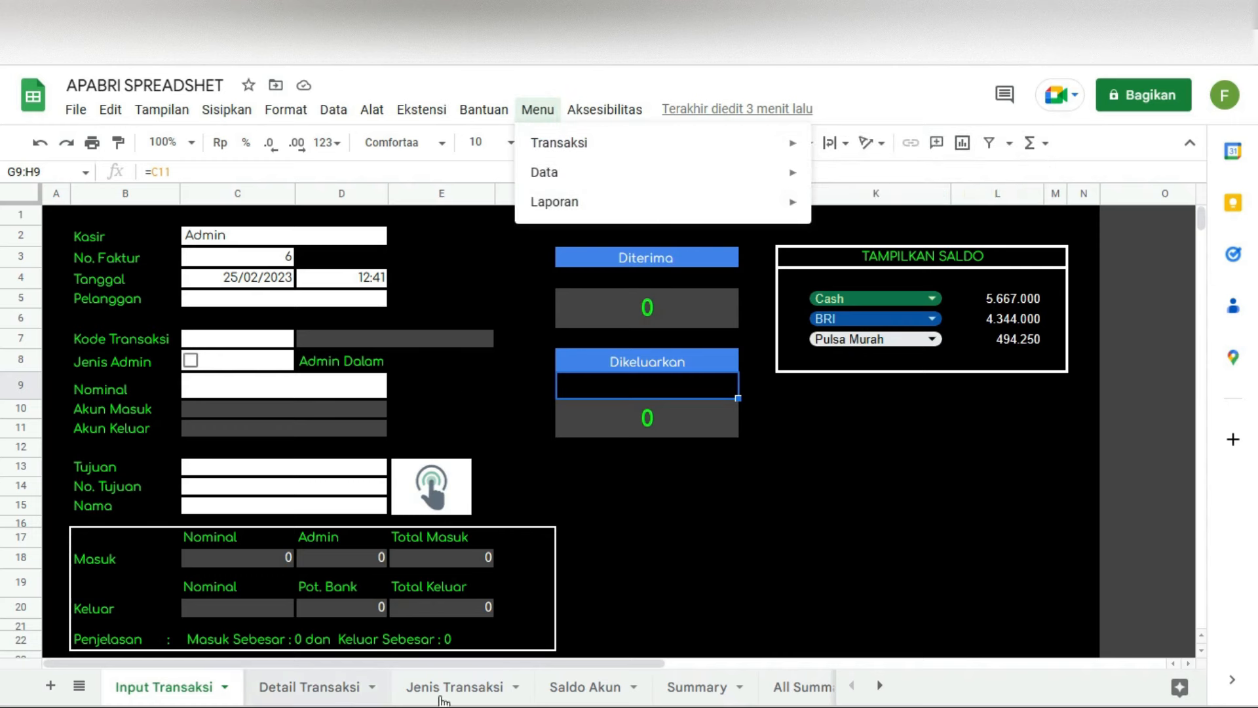
click(338, 694)
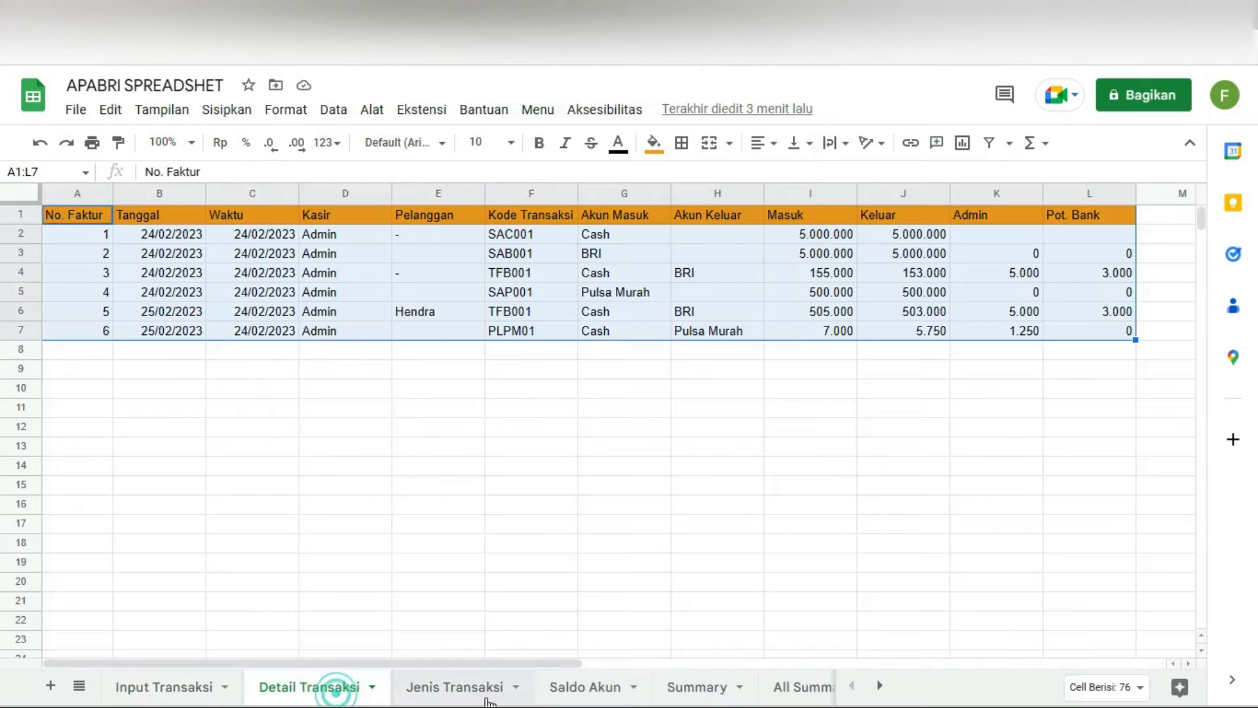
click(477, 693)
click(155, 695)
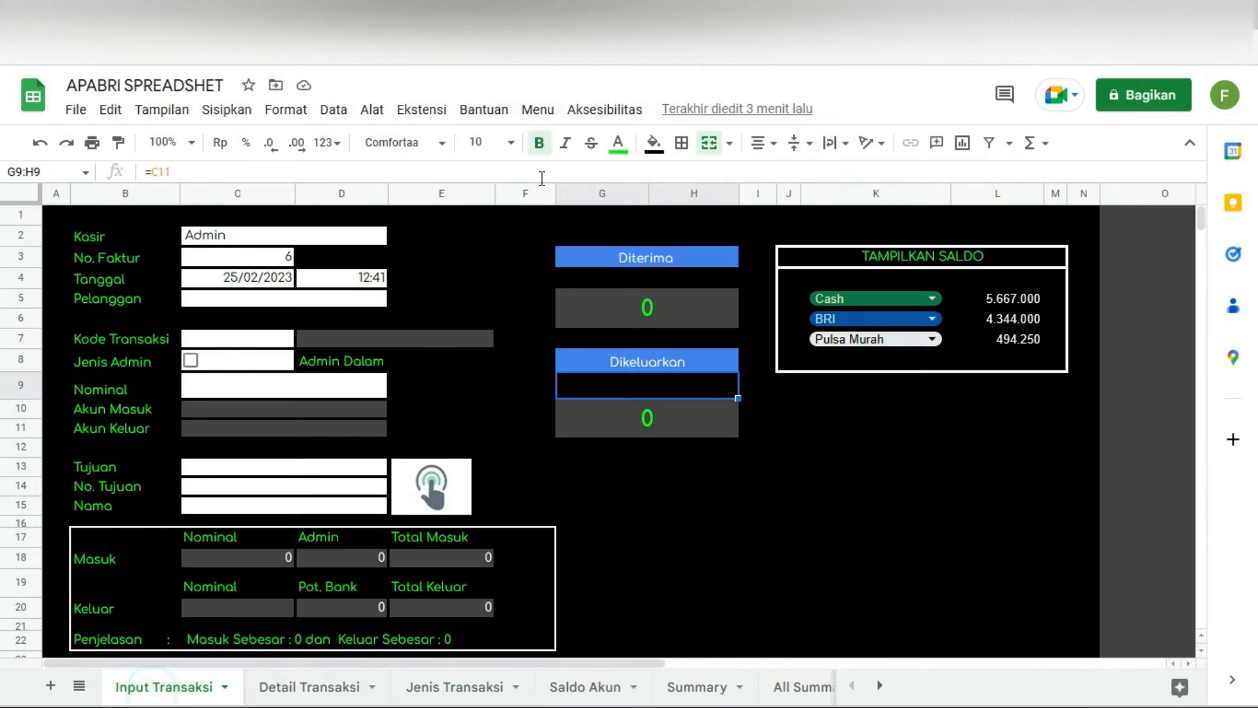
Step: Open Jenis Transaksi from the custom Menu and scroll to the last codes, then go back
click(537, 109)
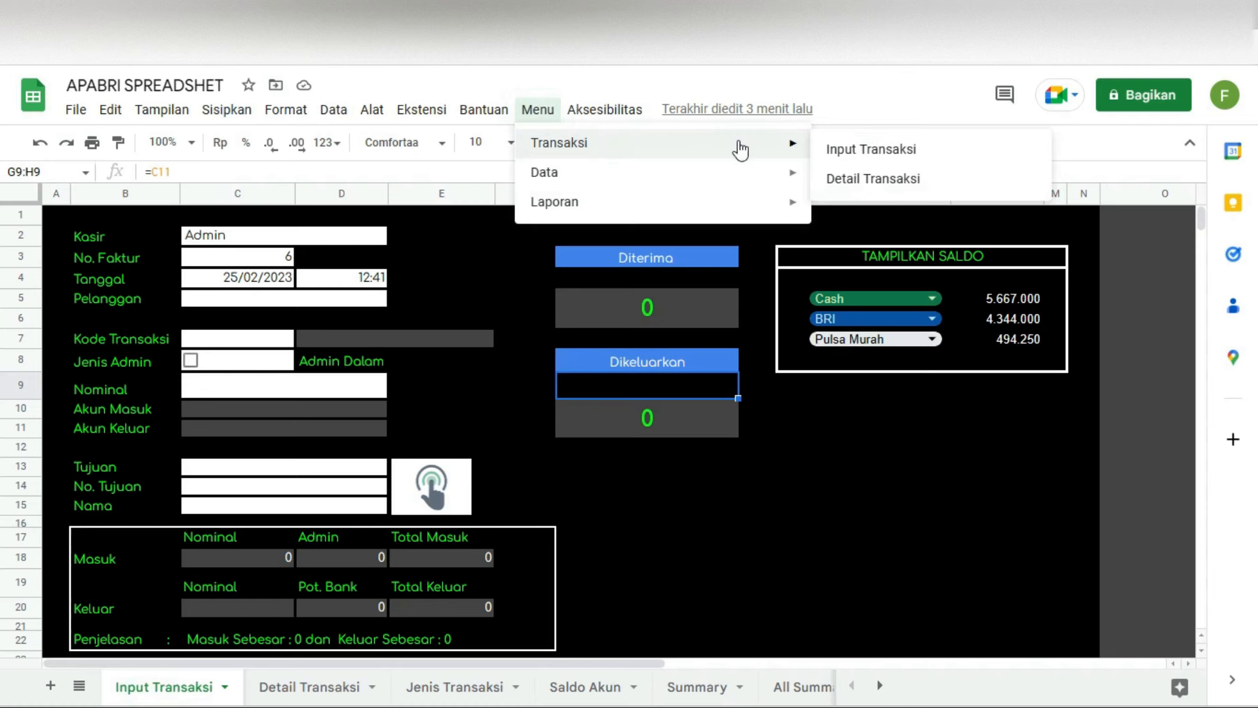
mouse_move(536, 111)
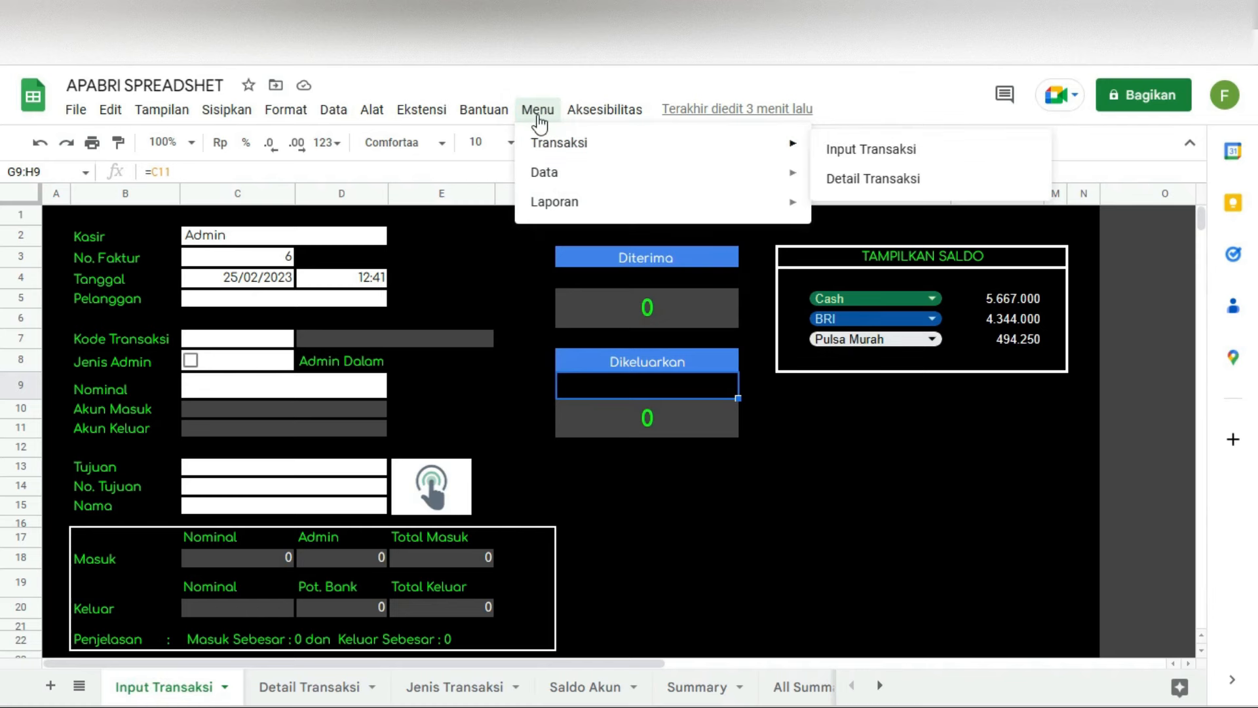
mouse_move(739, 157)
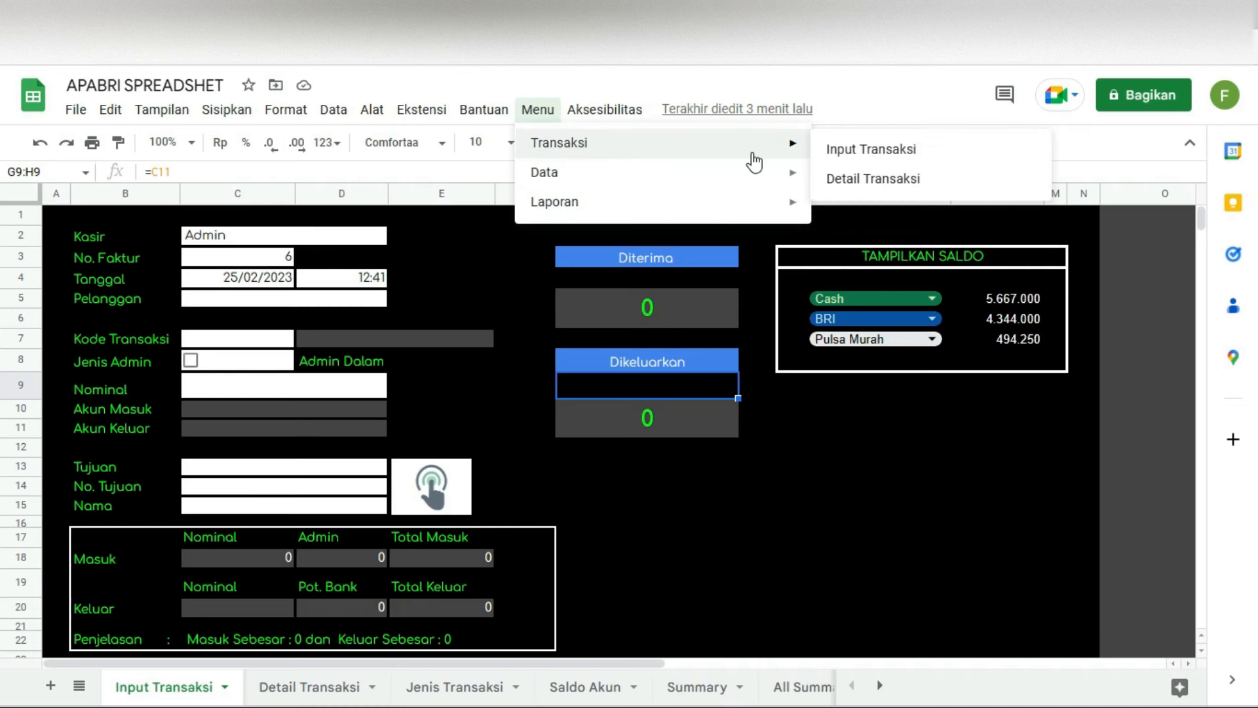
mouse_move(613, 175)
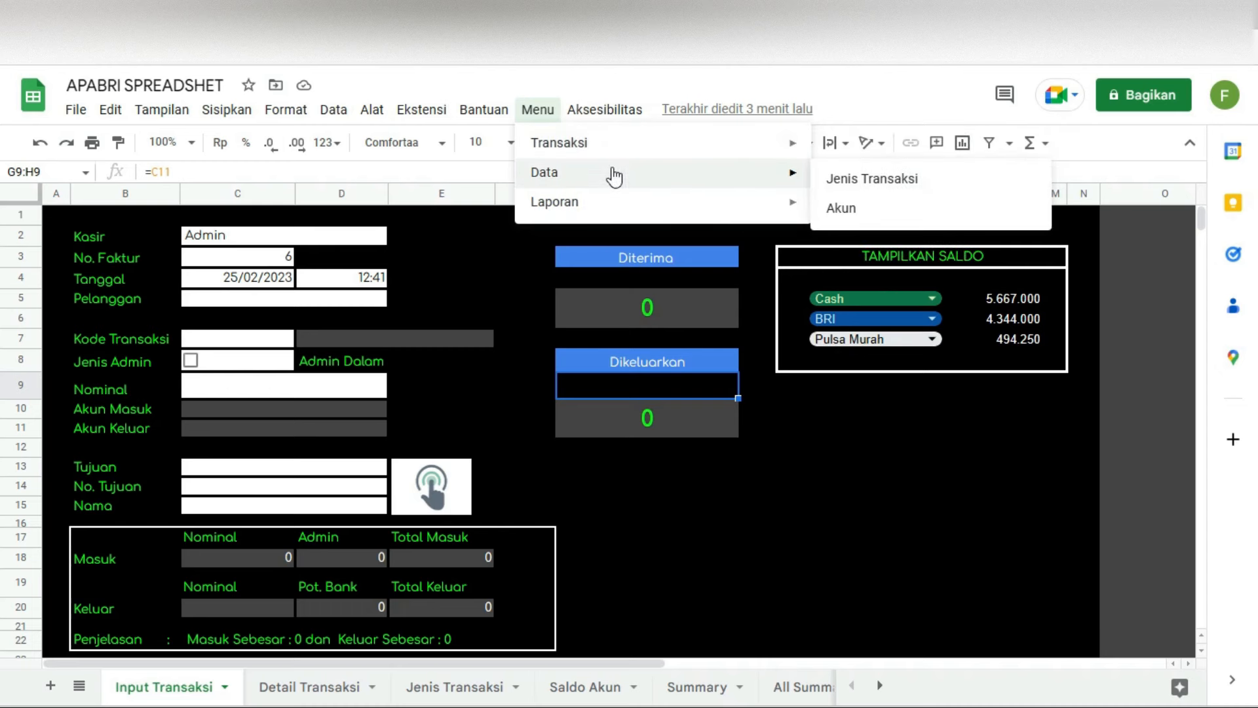
click(861, 188)
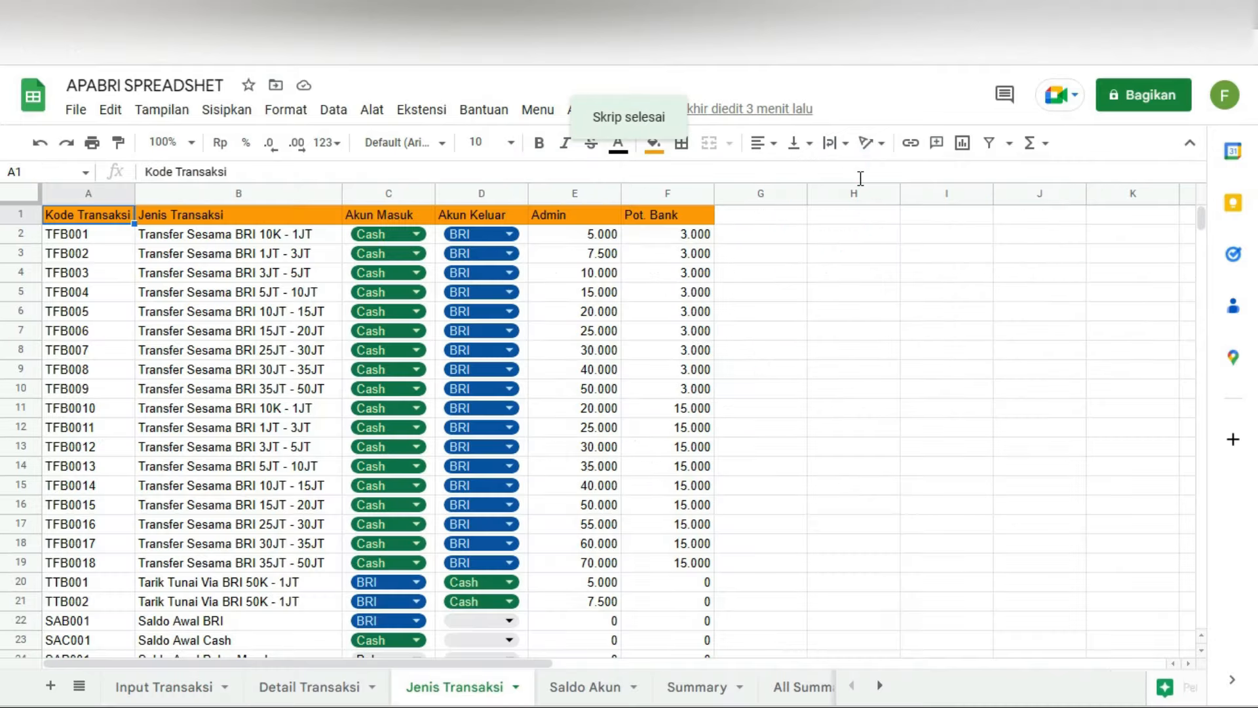
scroll(511, 437, down, 5)
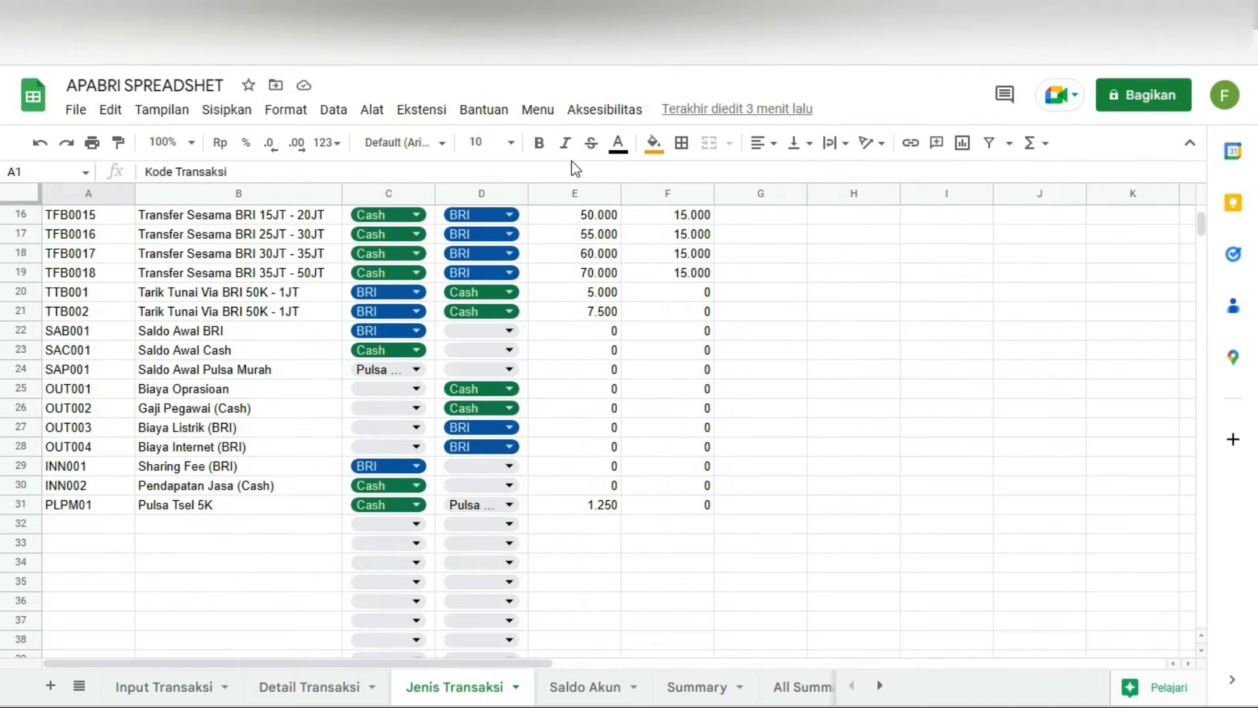
click(537, 107)
click(878, 144)
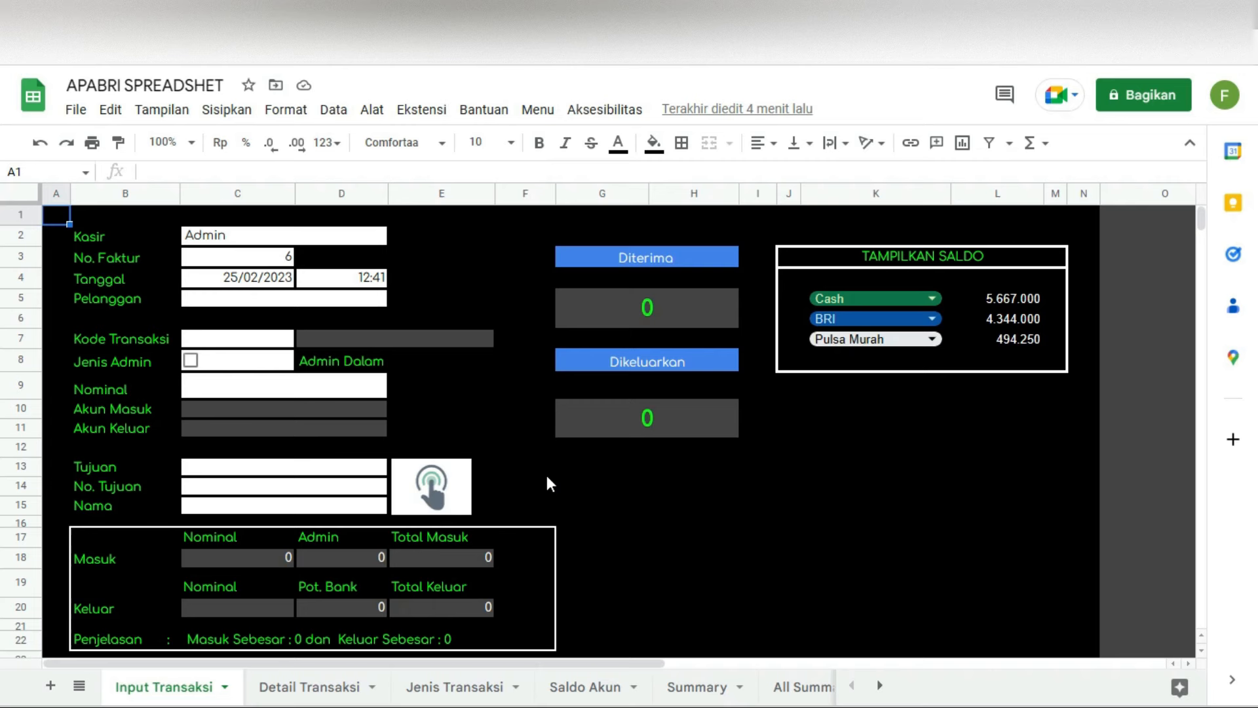
Step: Back on Input Transaksi, check the Kasir, No. Faktur, Tanggal, time, Pelanggan, Kode Transaksi and Jenis Admin fields
click(233, 390)
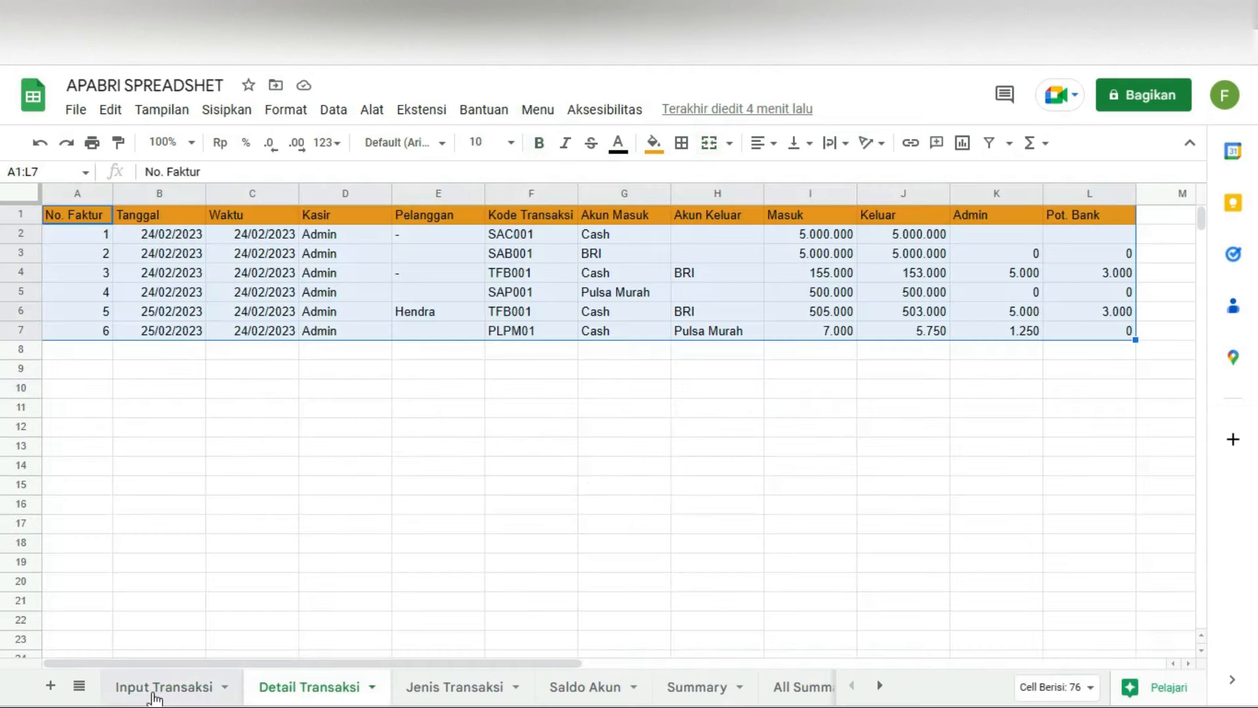
click(164, 686)
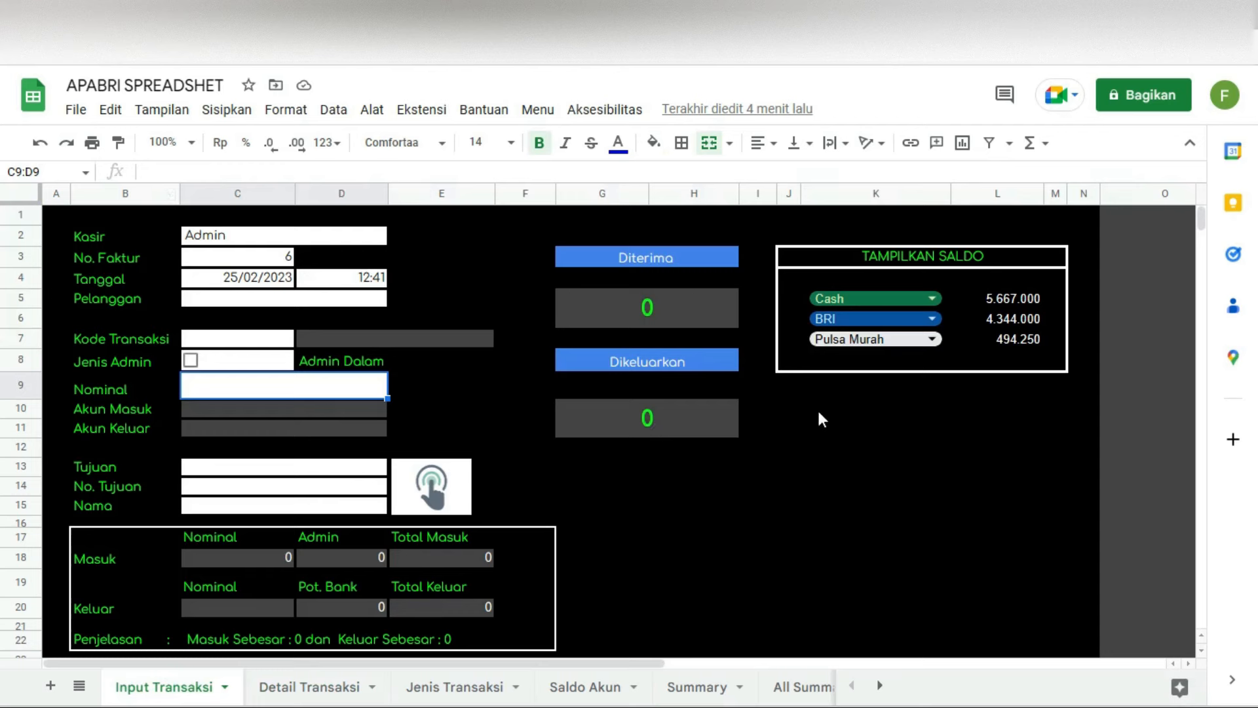
click(268, 233)
click(224, 258)
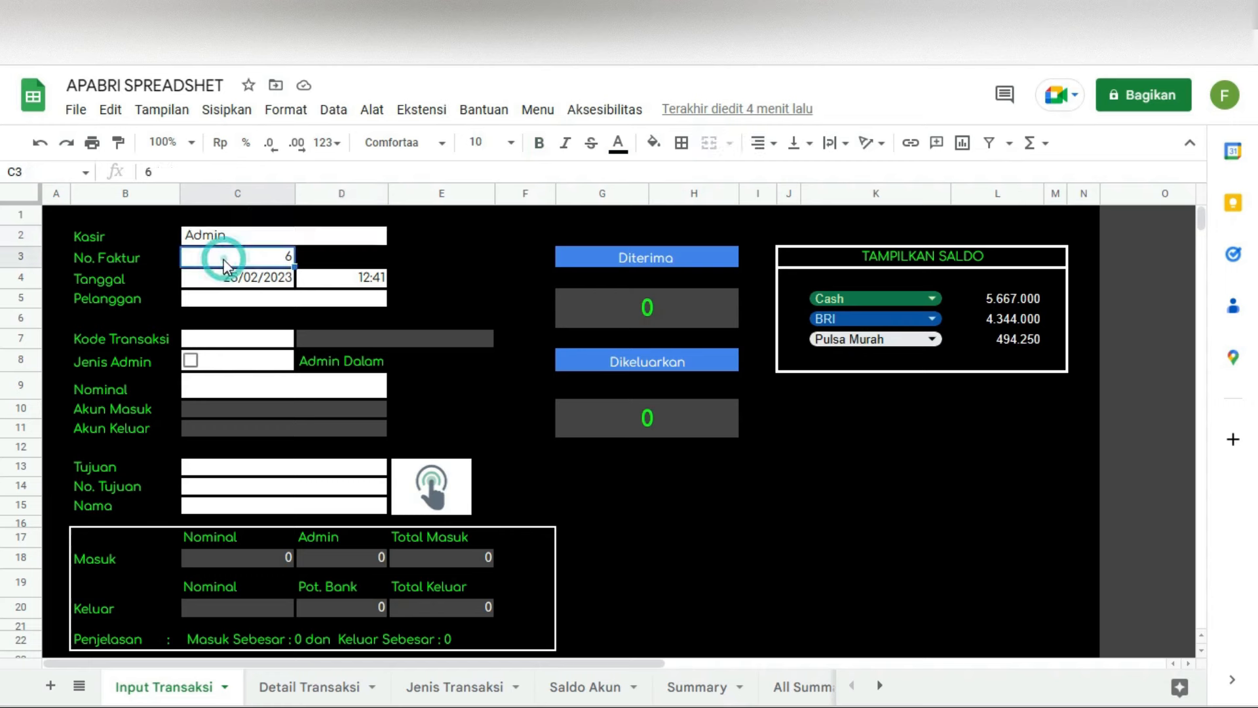
click(206, 282)
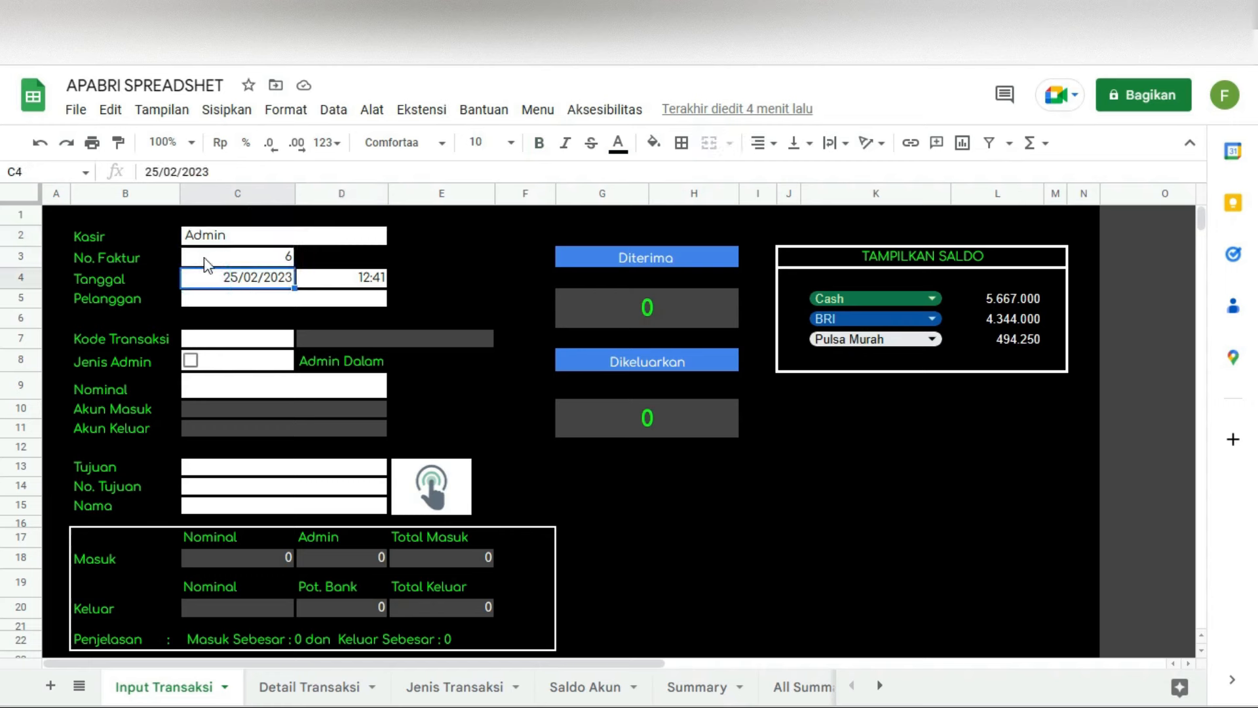
click(331, 278)
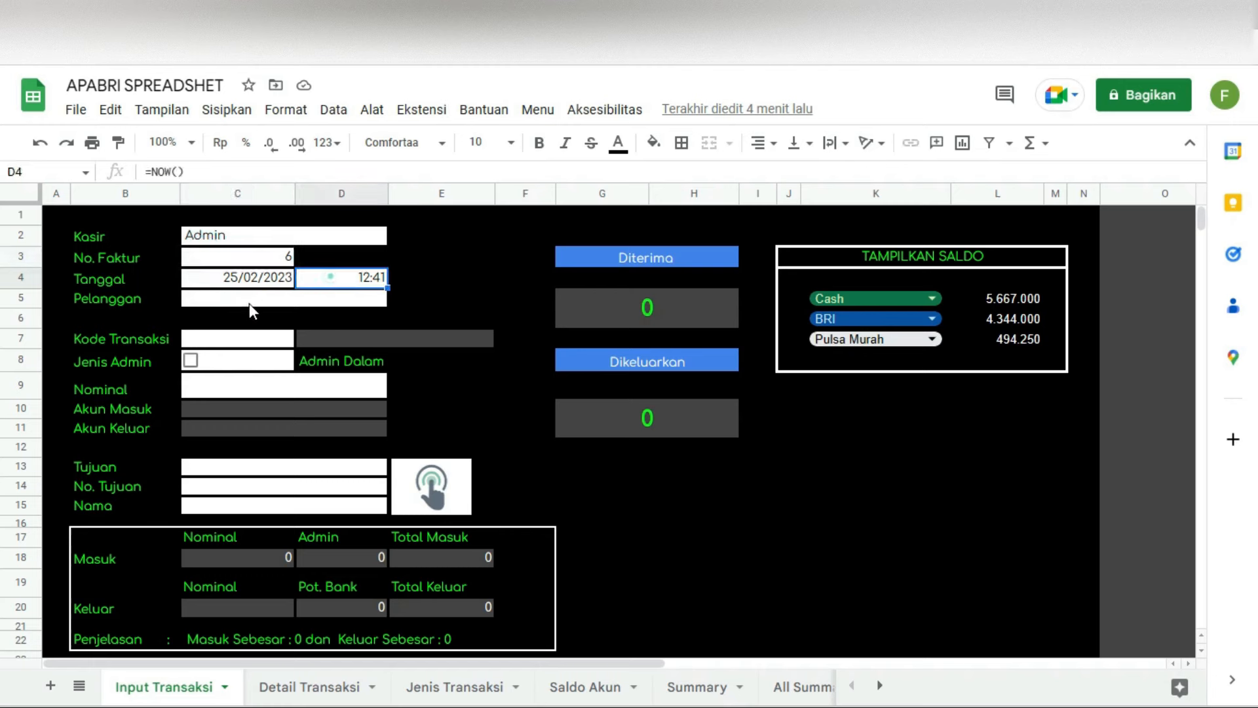
click(225, 298)
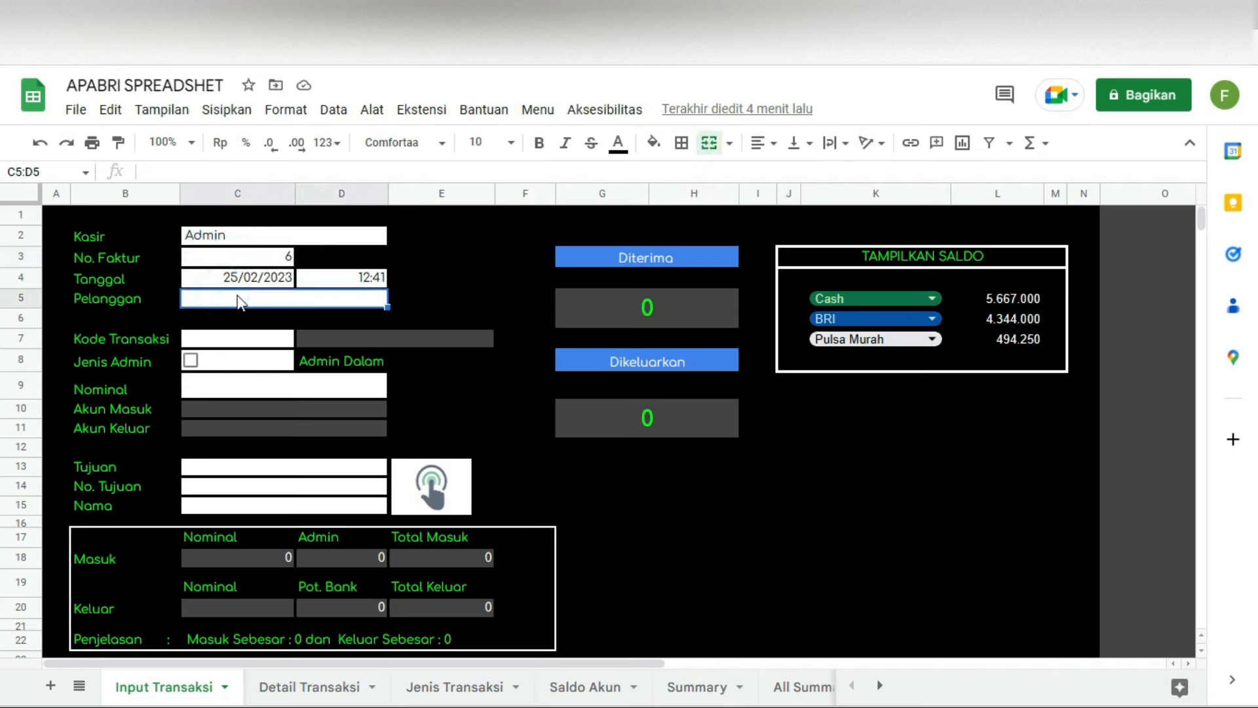
click(231, 340)
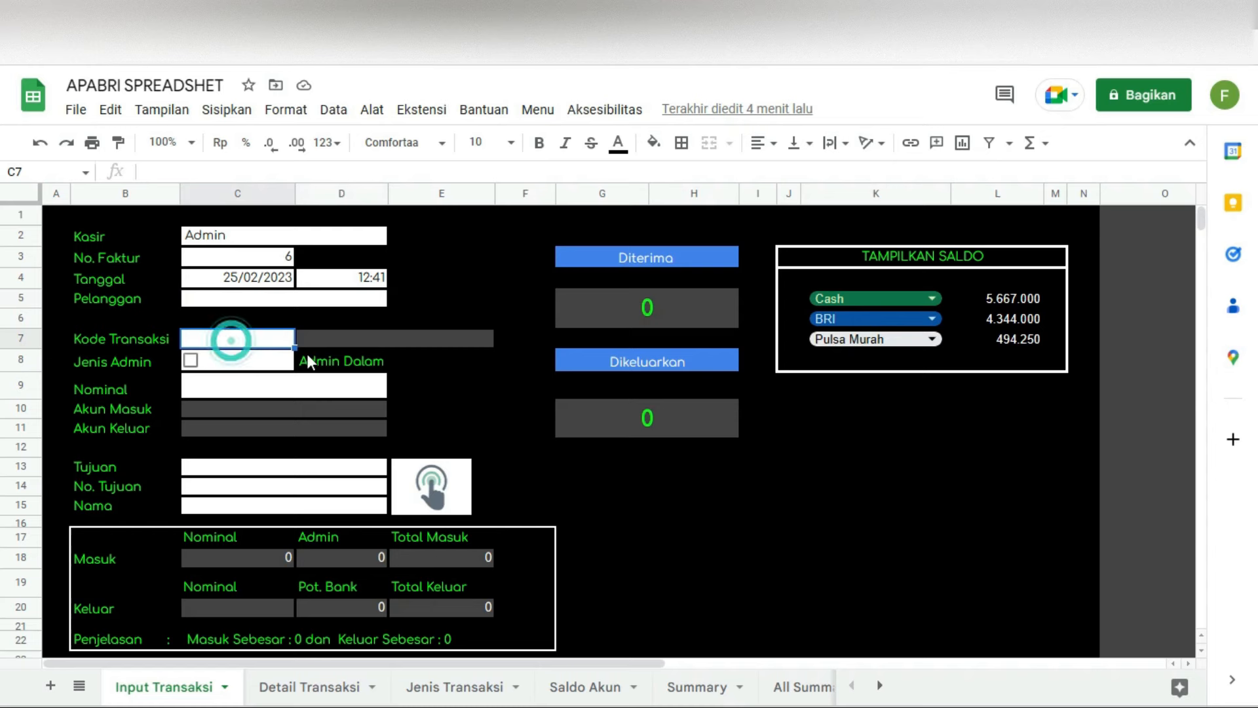
click(275, 359)
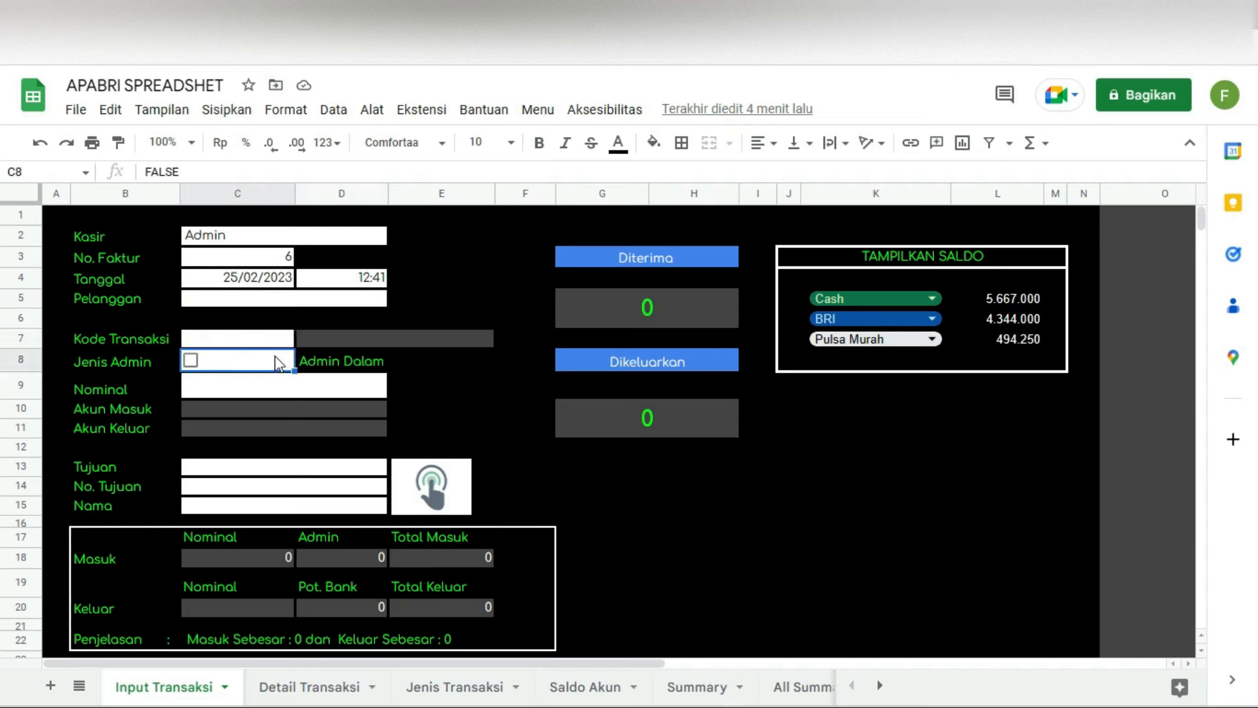
click(190, 361)
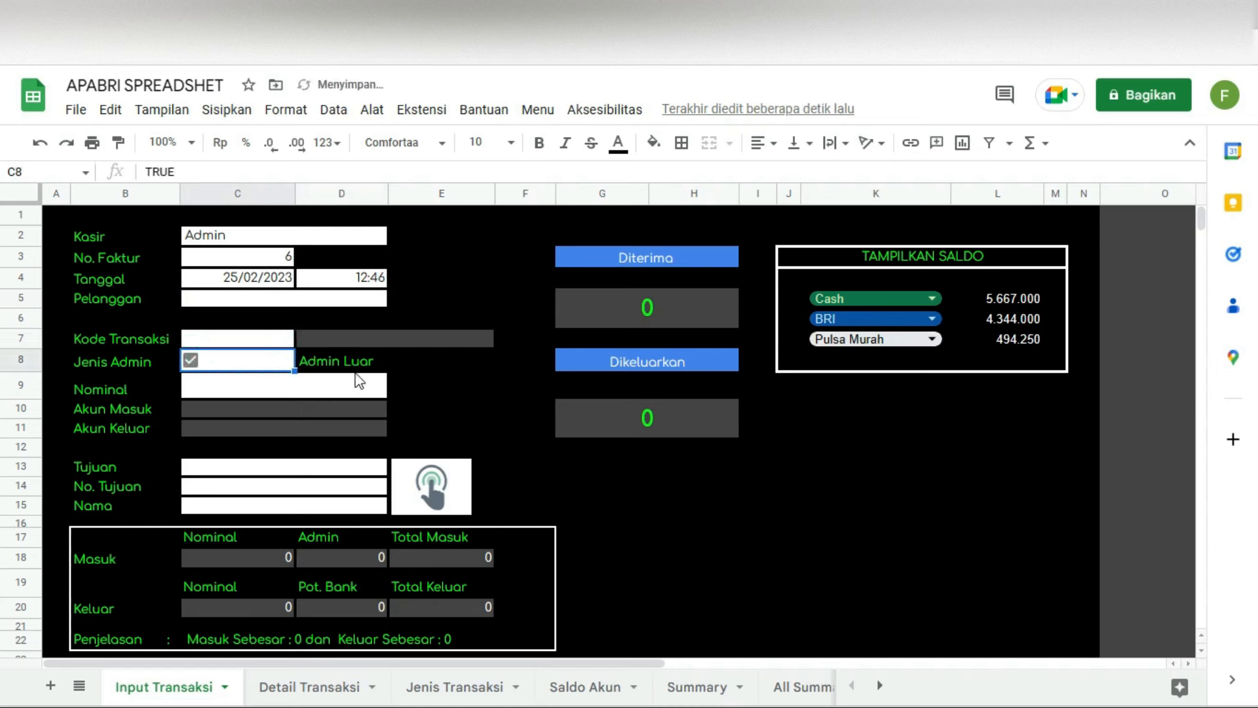
click(356, 360)
click(190, 361)
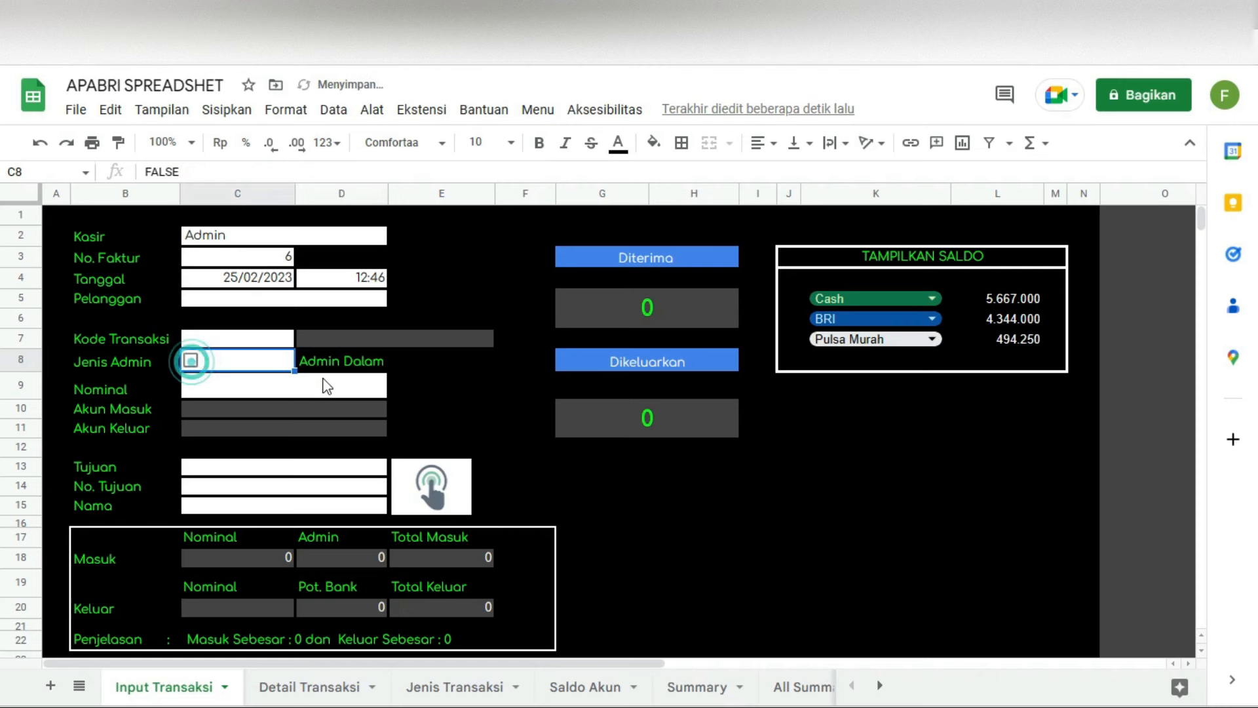
click(310, 391)
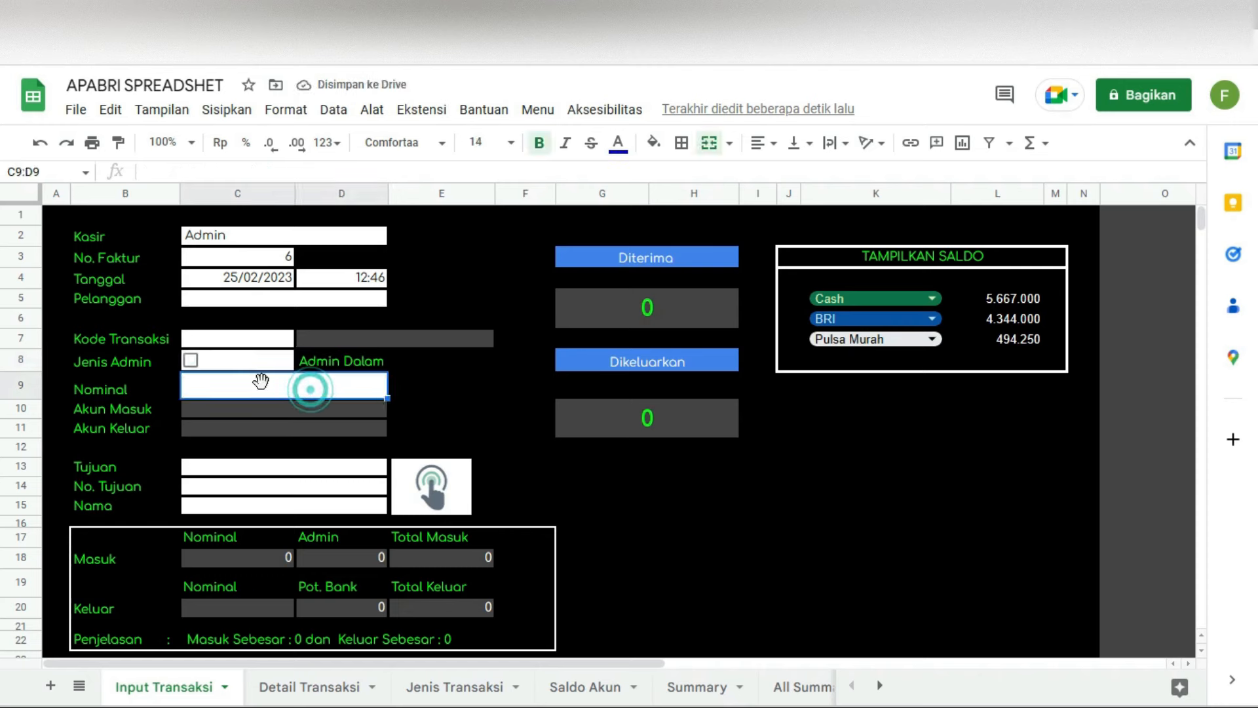
click(339, 233)
click(260, 258)
click(253, 281)
click(332, 284)
click(303, 303)
click(244, 361)
click(251, 382)
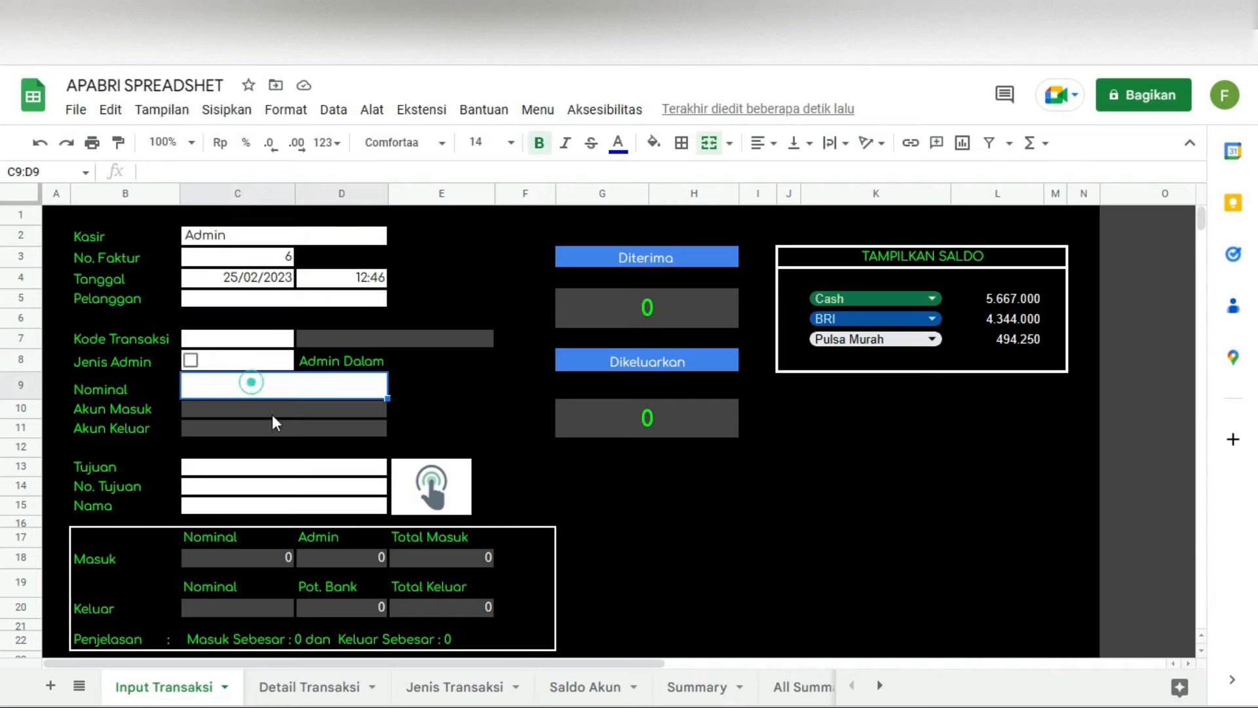
click(281, 470)
click(272, 487)
click(265, 505)
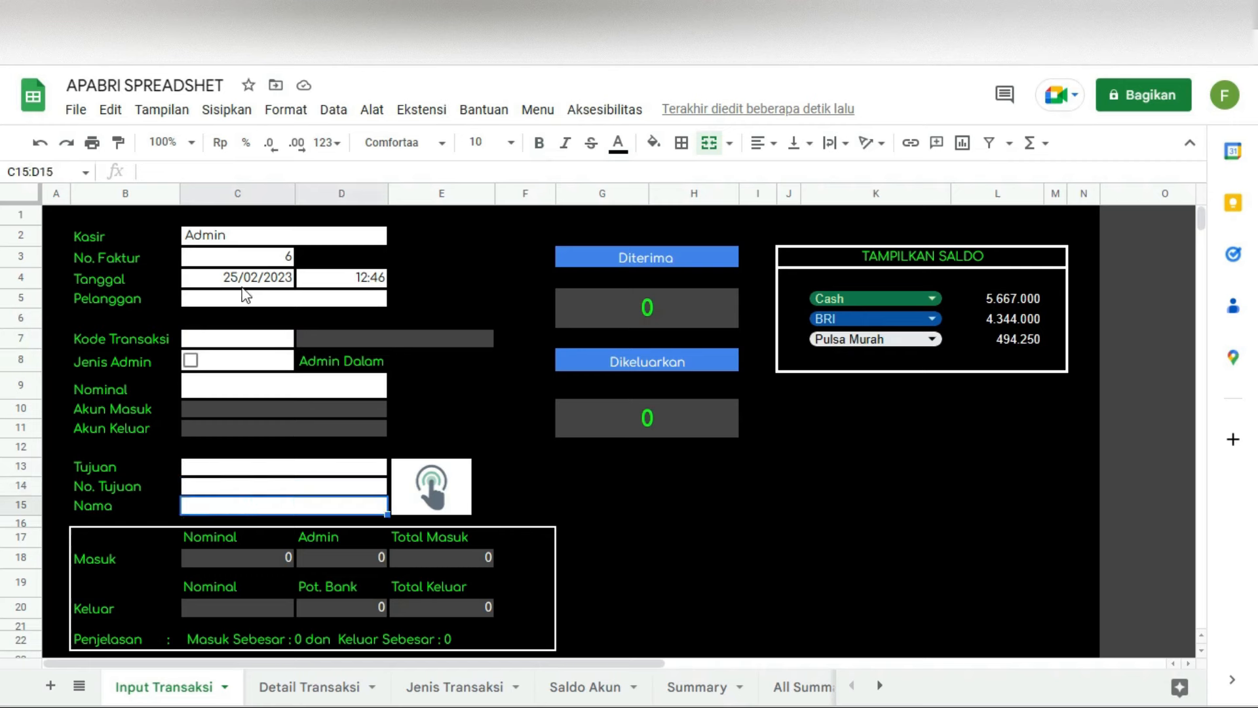
click(248, 256)
click(272, 281)
click(331, 279)
click(258, 243)
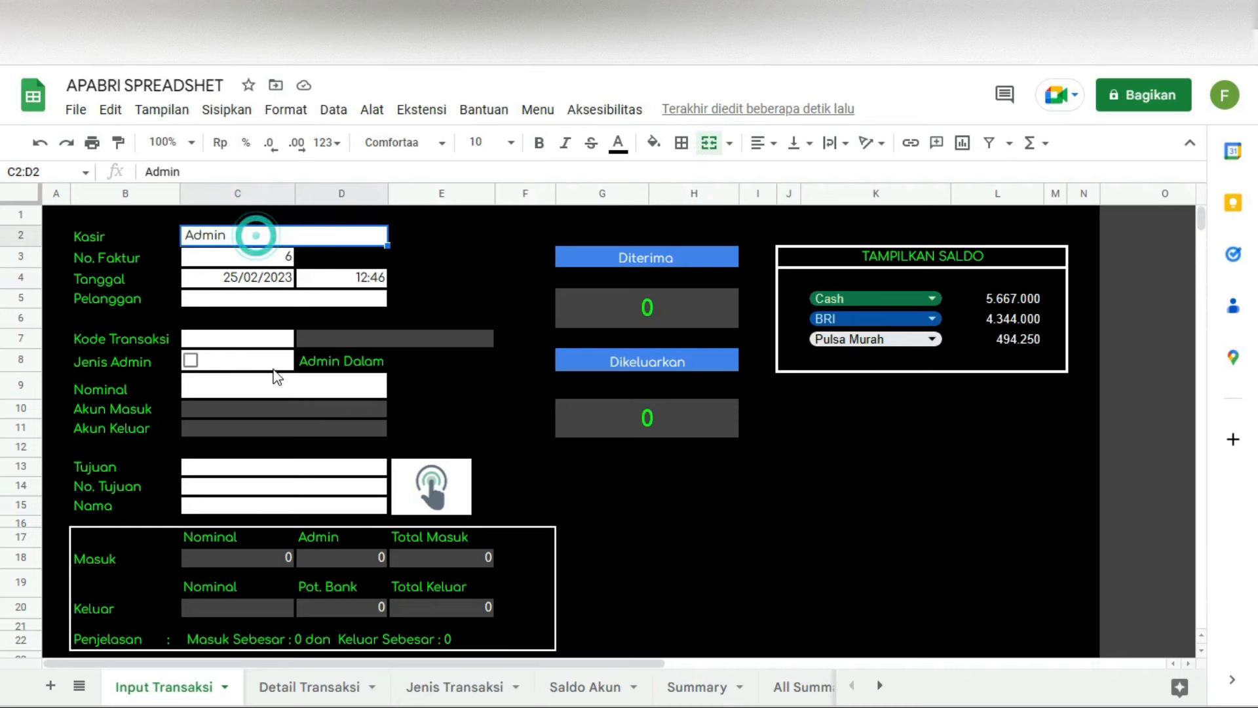
click(240, 386)
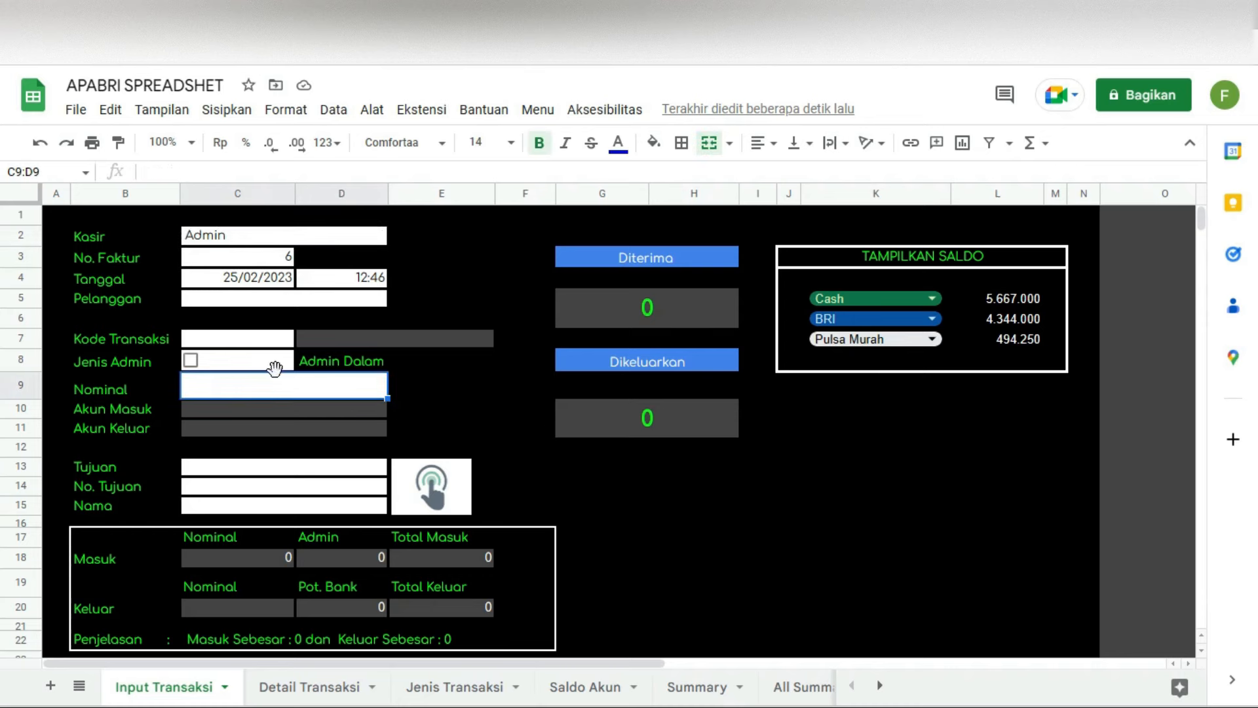
click(262, 339)
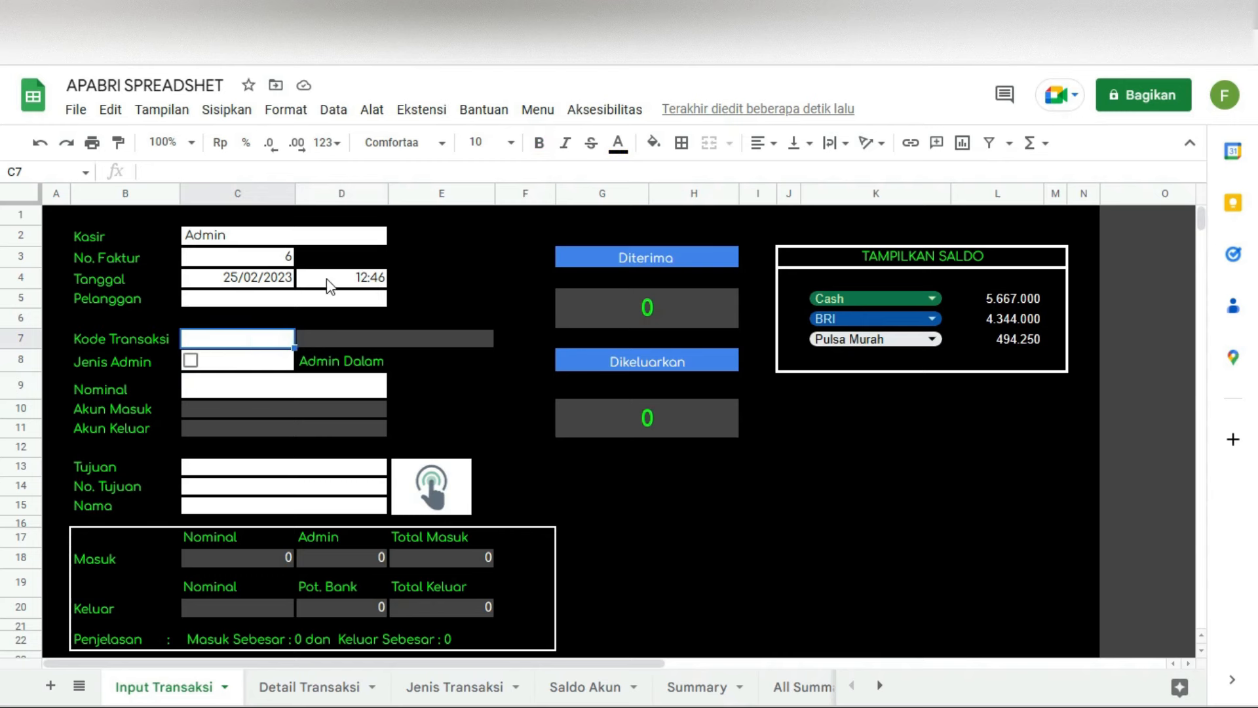
click(336, 238)
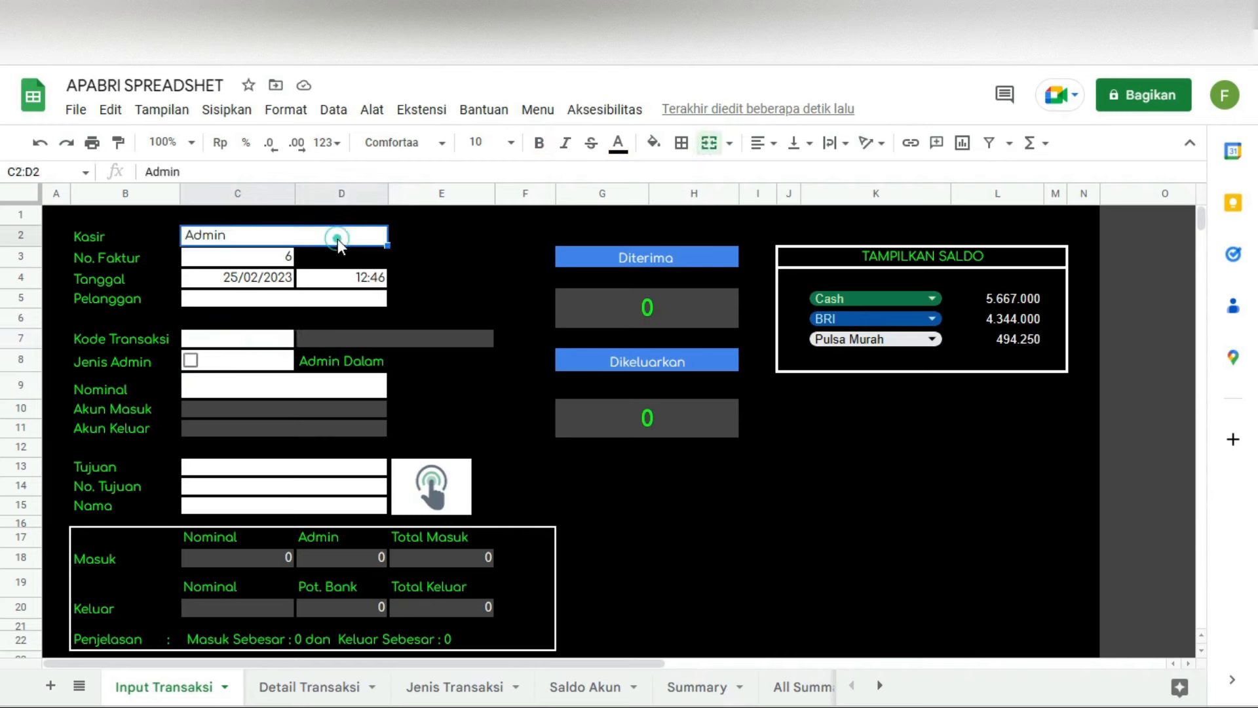
click(259, 262)
click(246, 279)
click(337, 278)
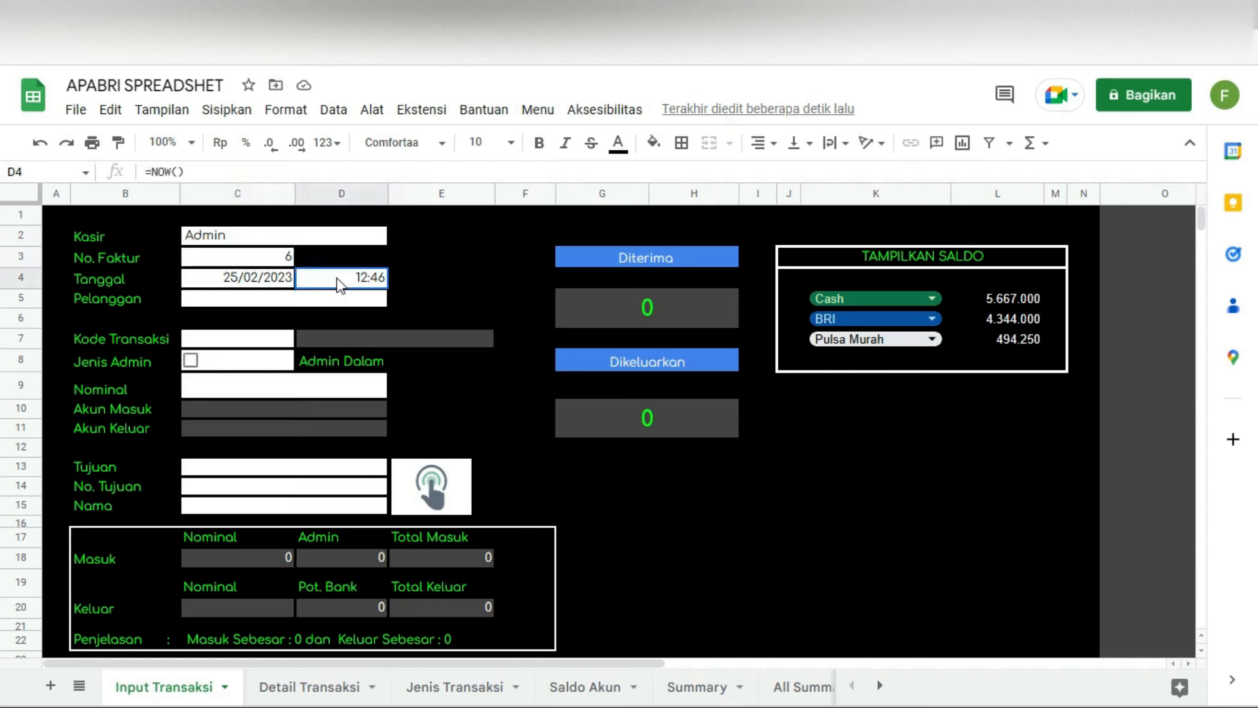
click(243, 345)
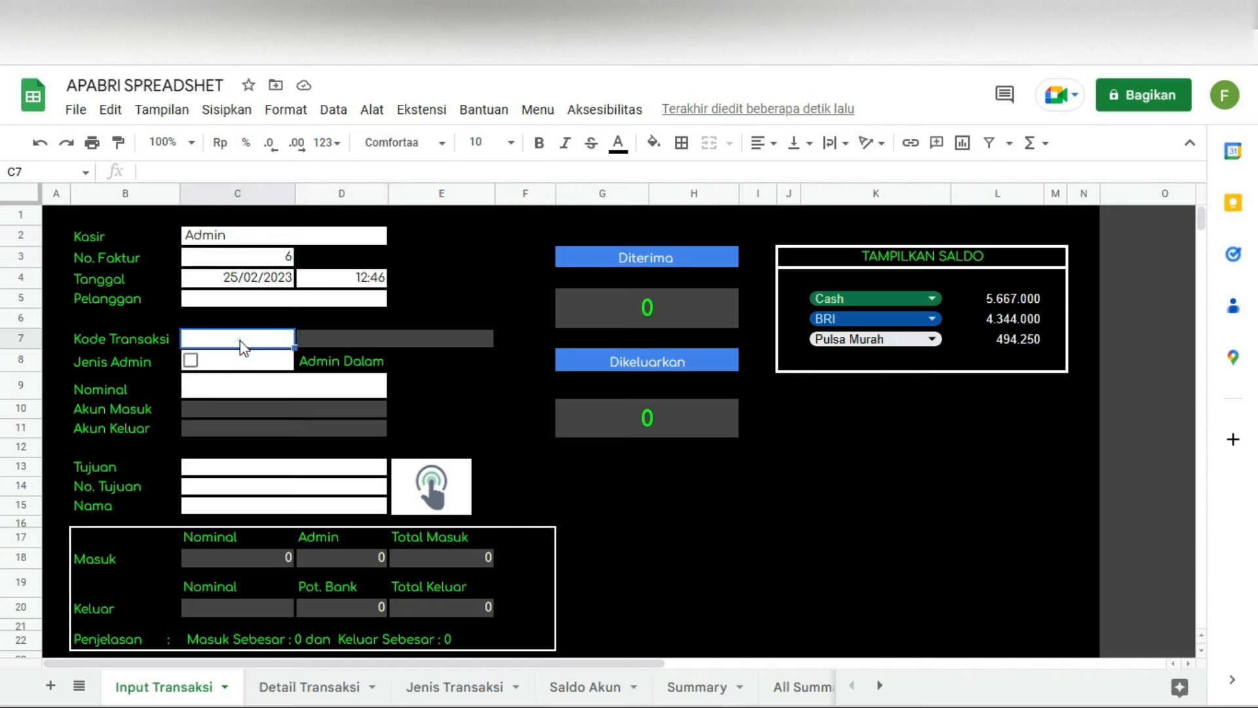
click(230, 387)
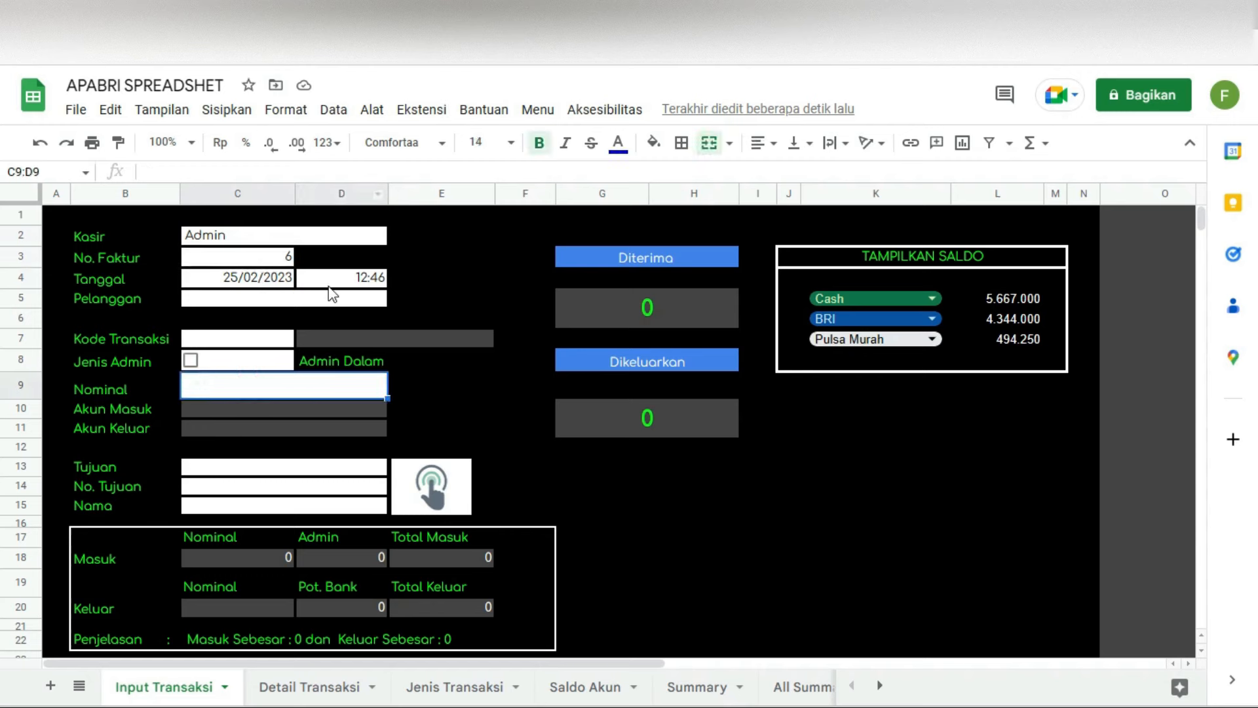
click(361, 471)
click(349, 487)
click(345, 510)
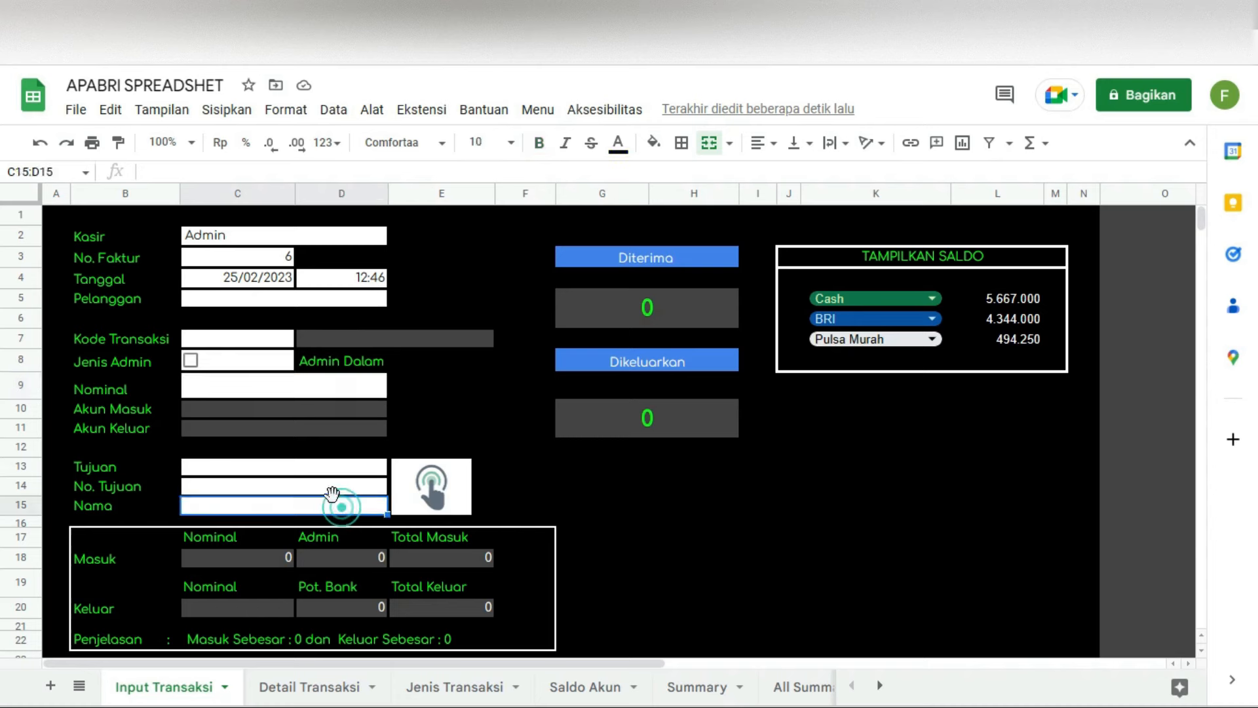
click(332, 468)
click(332, 488)
click(728, 538)
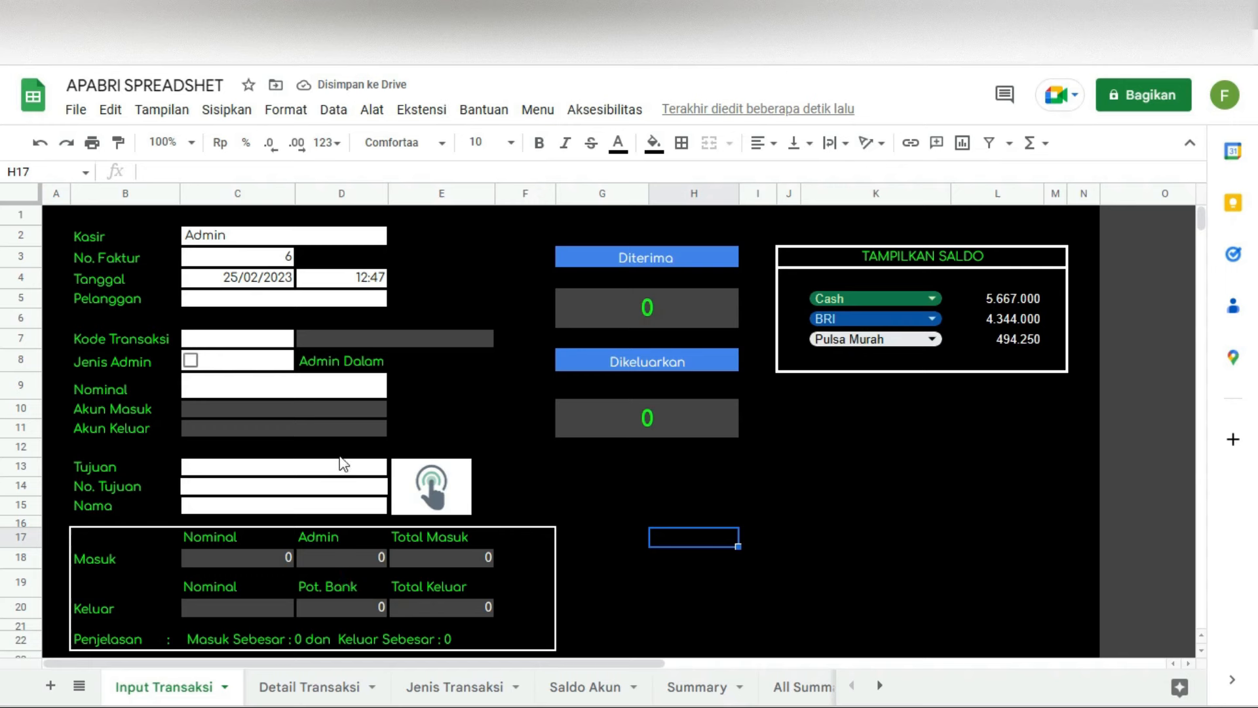
click(252, 338)
Step: Select code TFB001 and inspect the description, Admin, Pot. Bank and total formulas
double_click(239, 339)
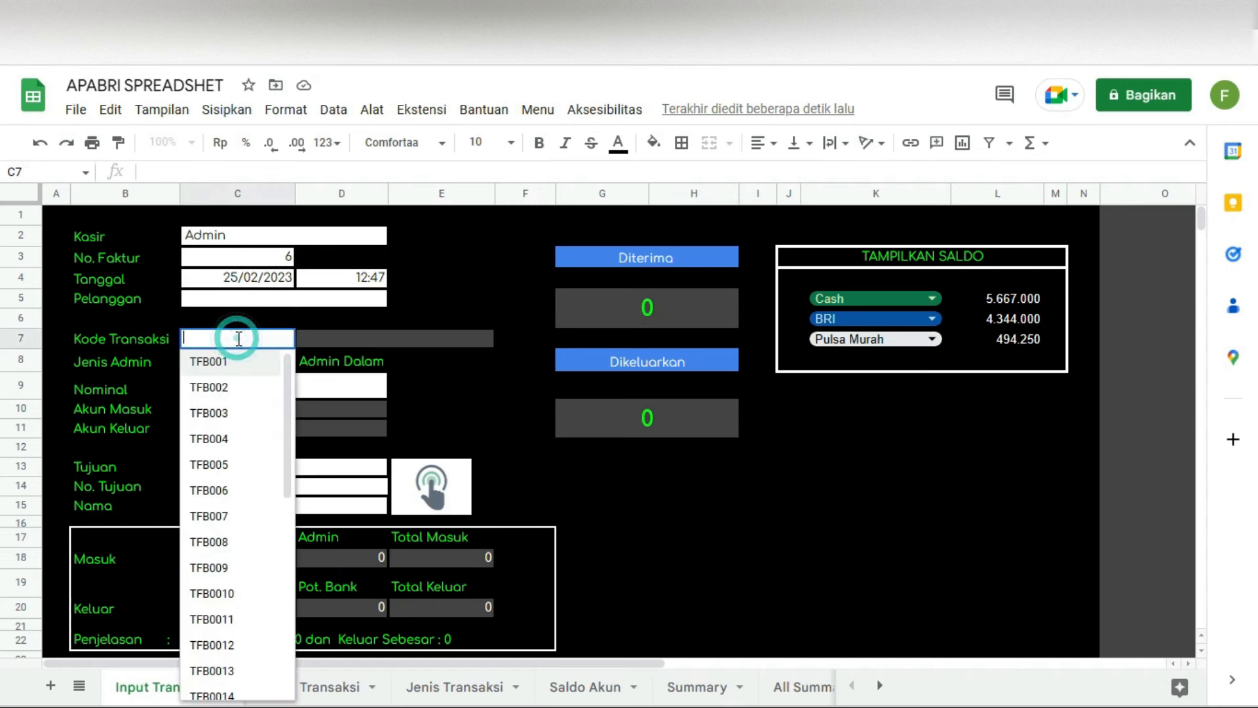
mouse_move(285, 469)
mouse_down()
mouse_move(283, 666)
mouse_move(283, 462)
mouse_up()
click(210, 364)
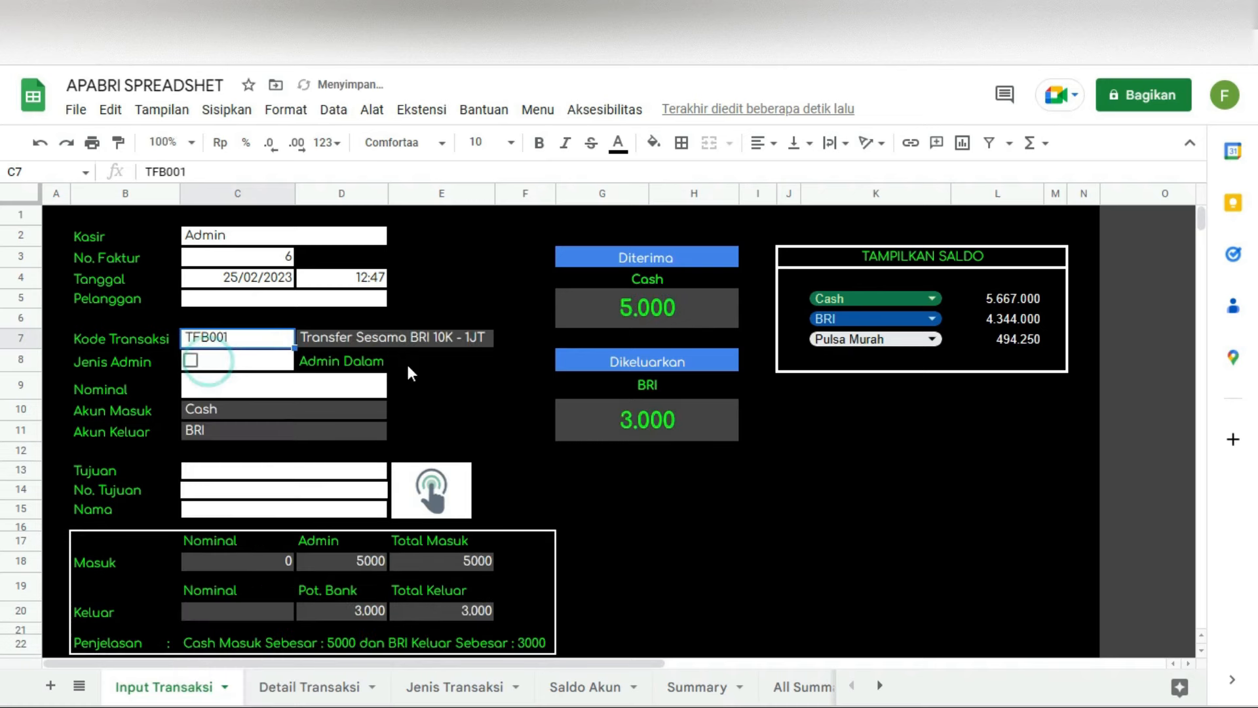
click(326, 340)
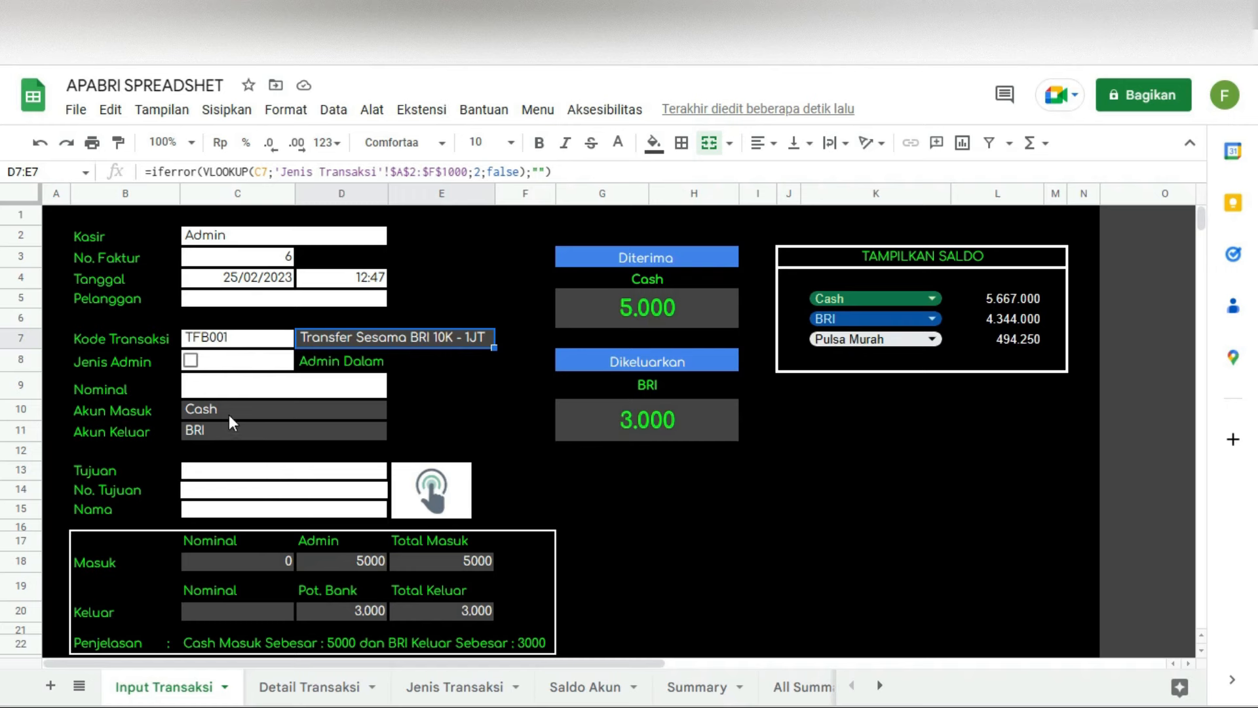
click(355, 561)
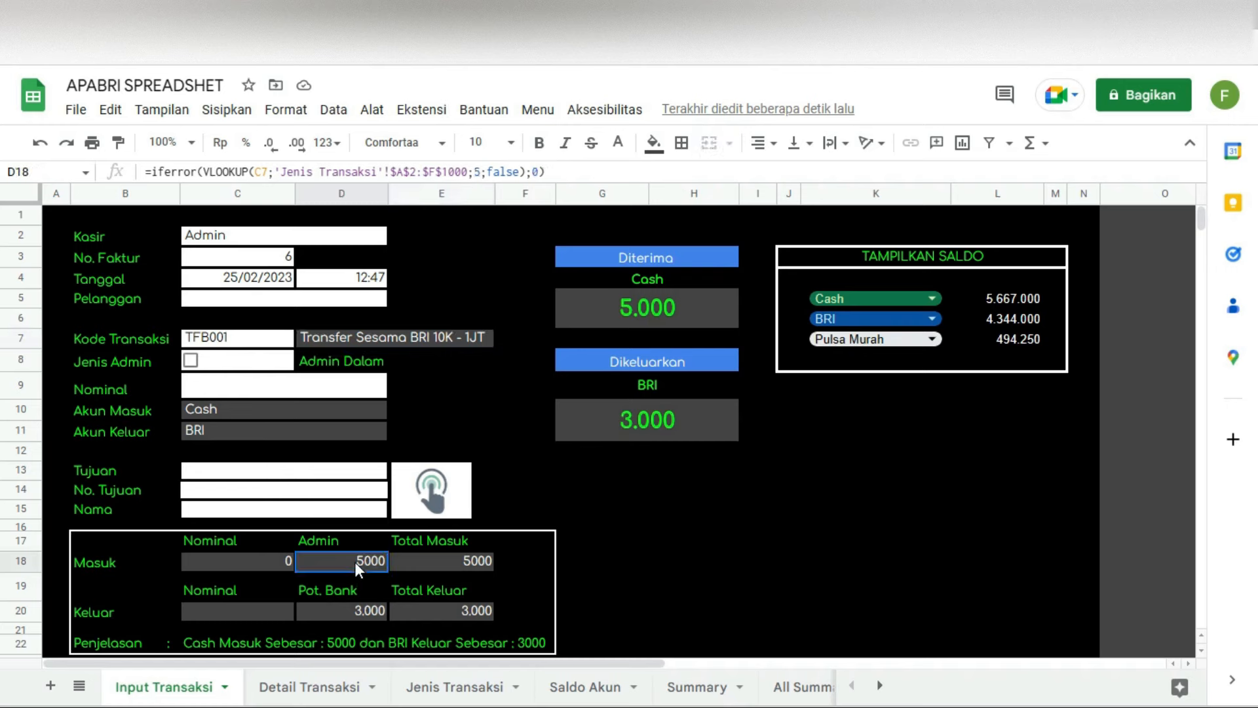
click(371, 614)
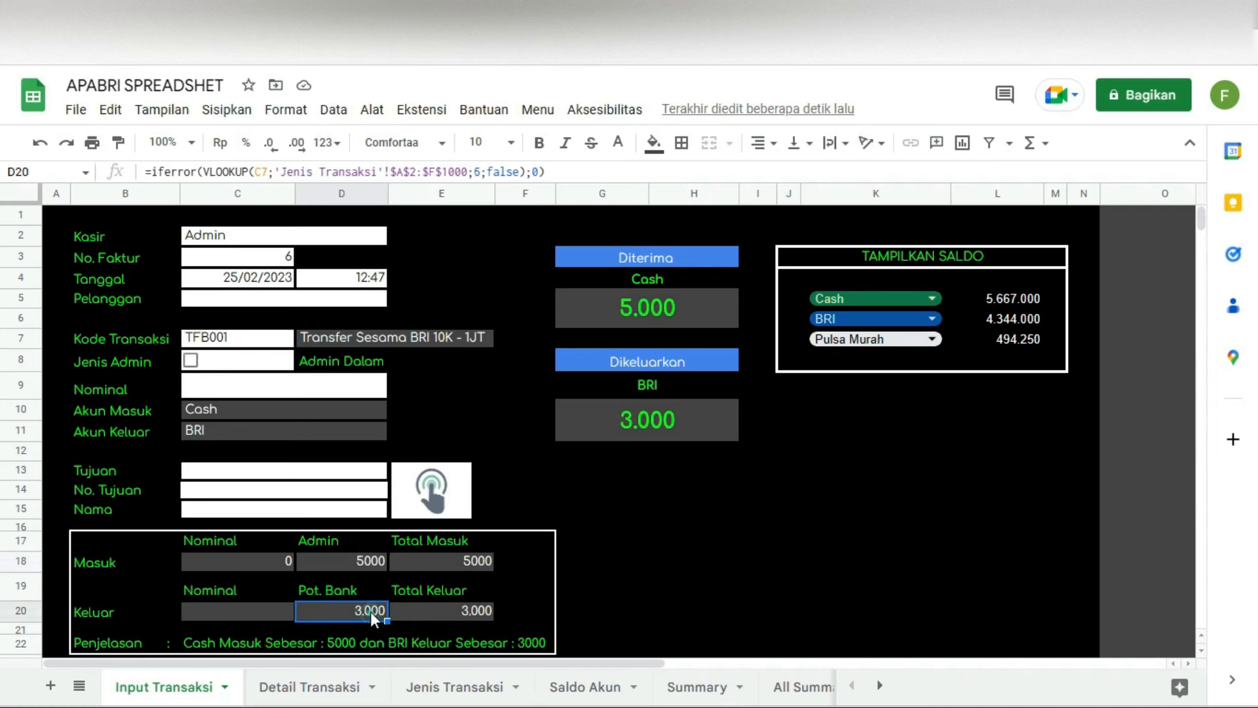
click(440, 561)
click(440, 611)
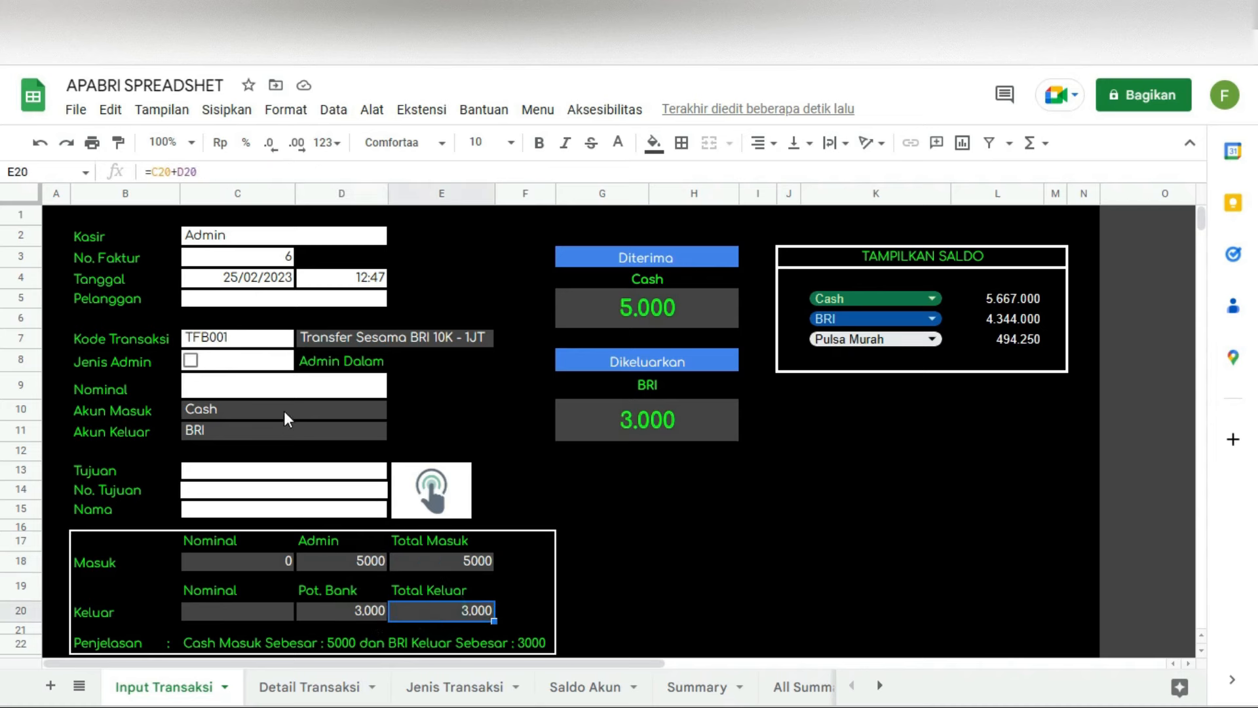
Step: Enter a Nominal of 150000 and verify the totals, with Cash receiving 155.000
click(269, 387)
text(150000)
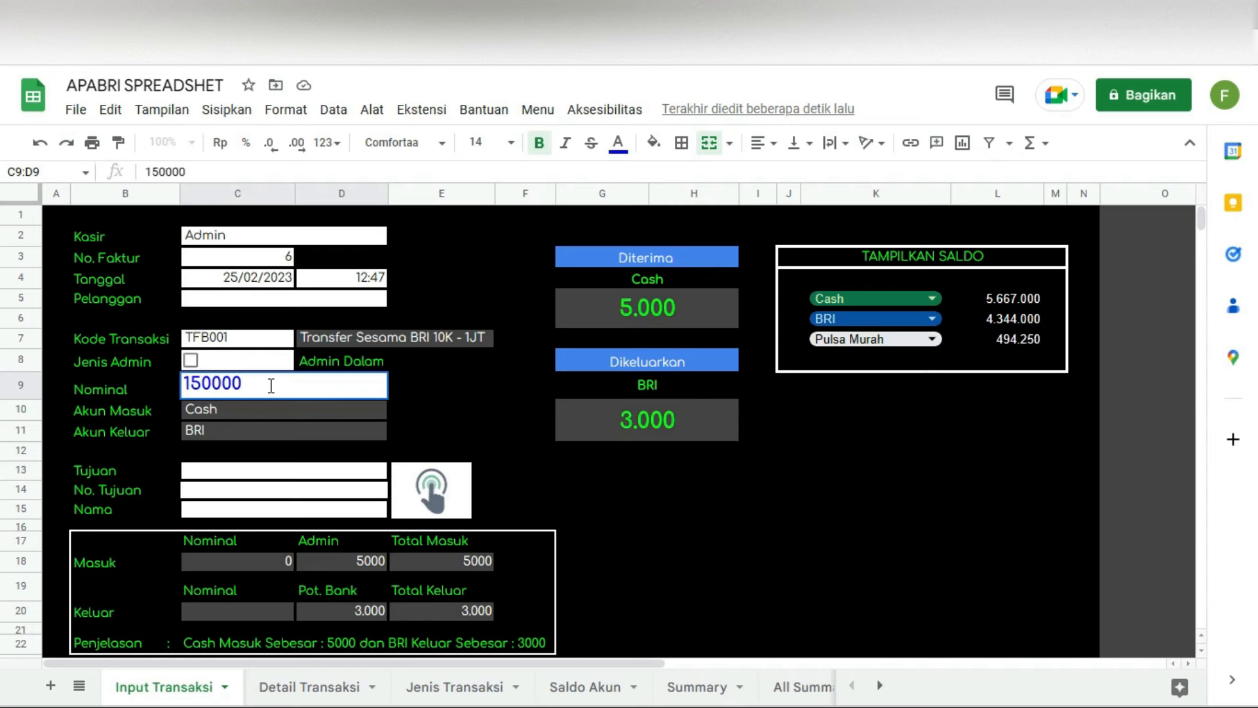
key(Return)
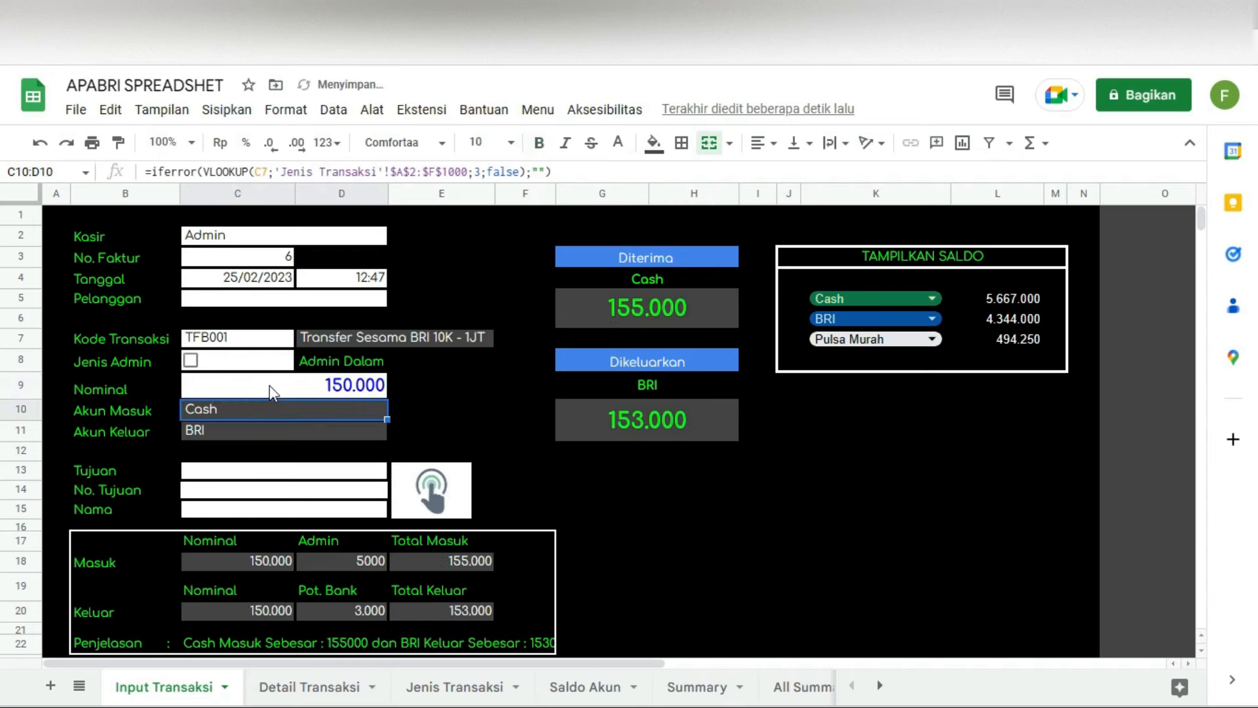
click(470, 562)
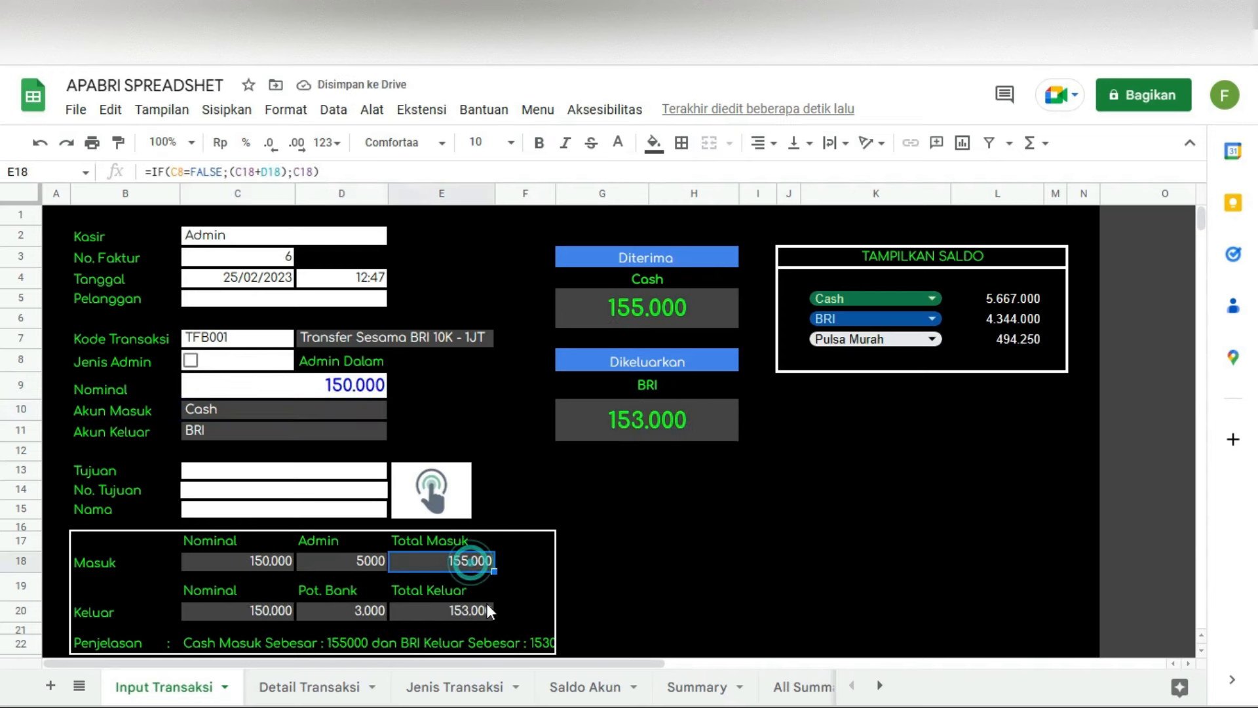
click(481, 611)
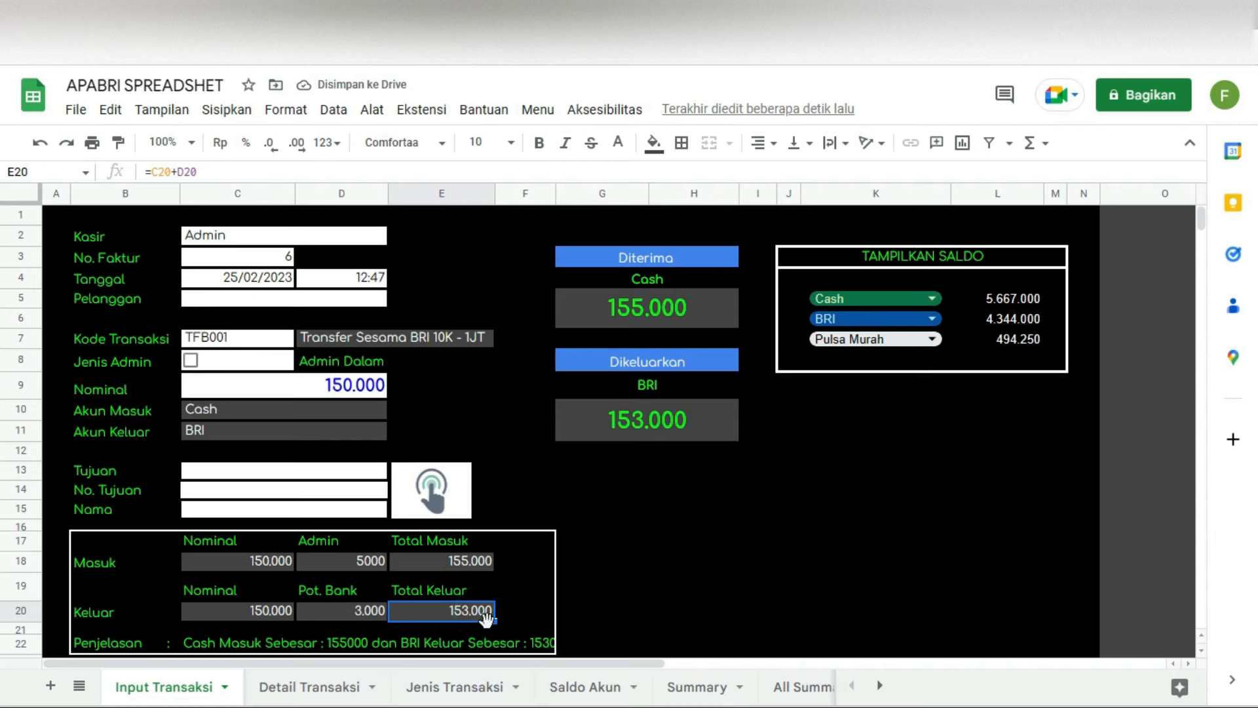
click(680, 306)
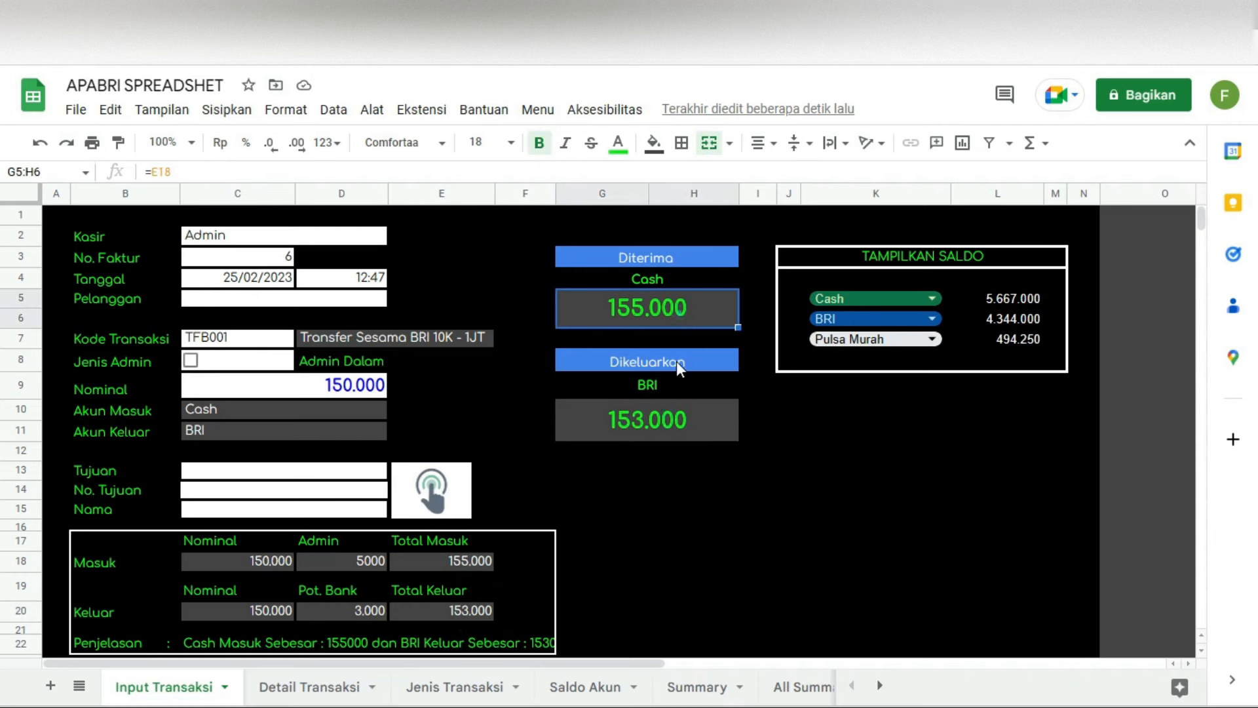
click(666, 281)
click(654, 257)
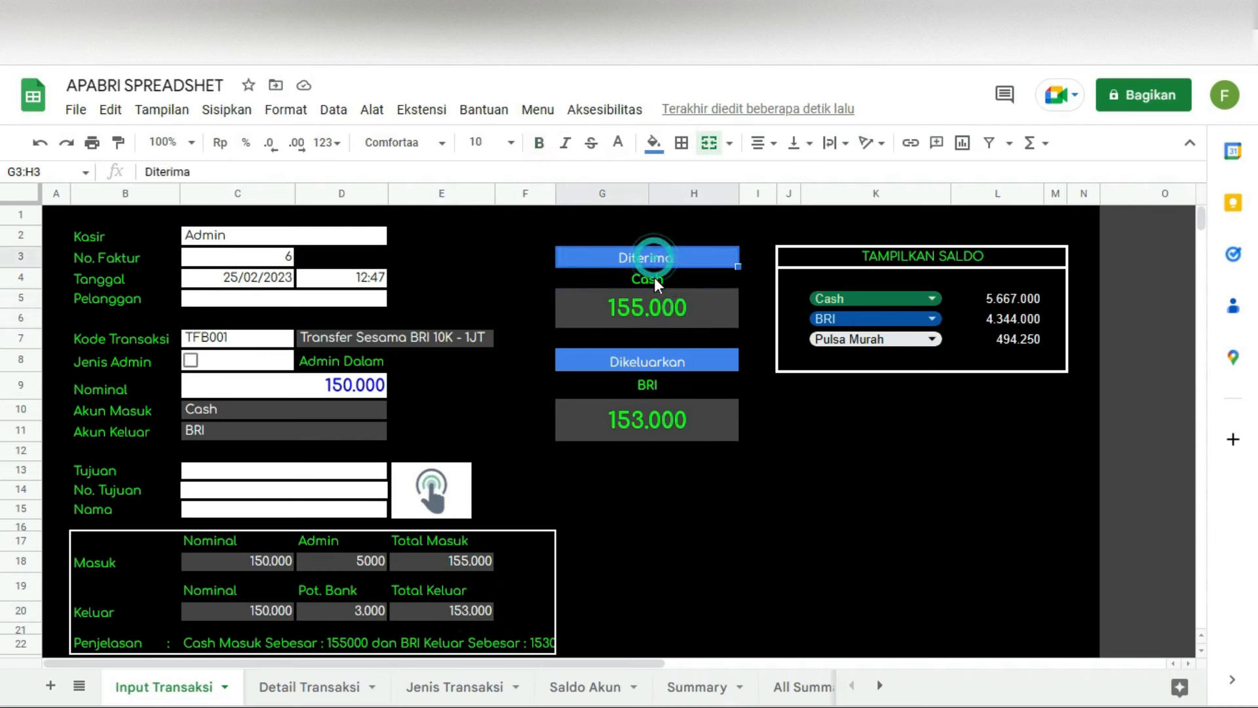
click(655, 279)
click(654, 316)
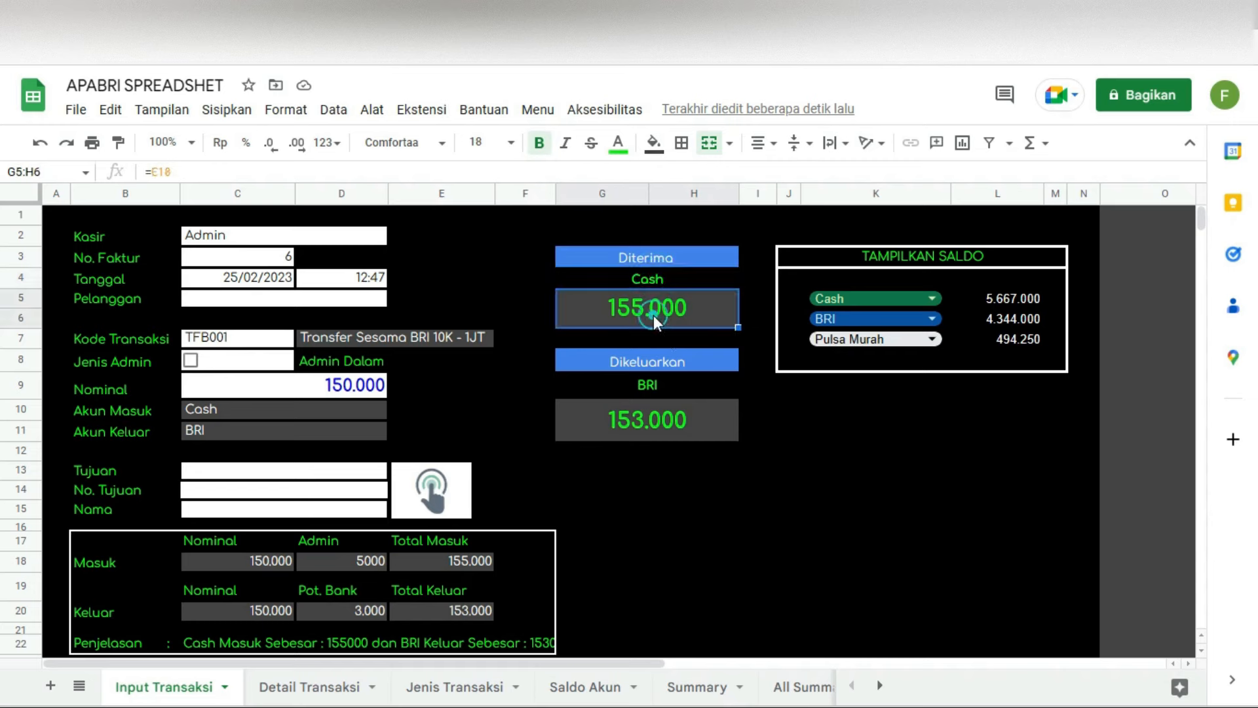
Step: Confirm BRI pays out 153.000, then widen column F to show the full Penjelasan sentence
click(655, 364)
click(654, 390)
click(633, 423)
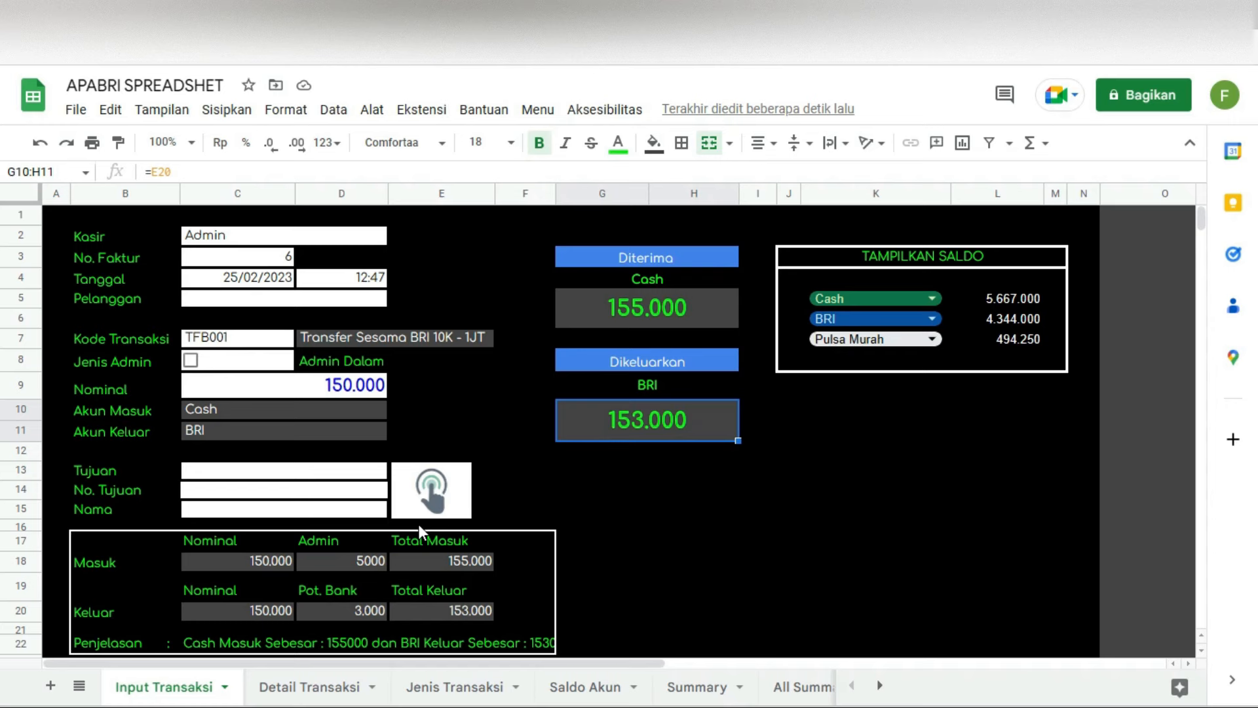
click(186, 639)
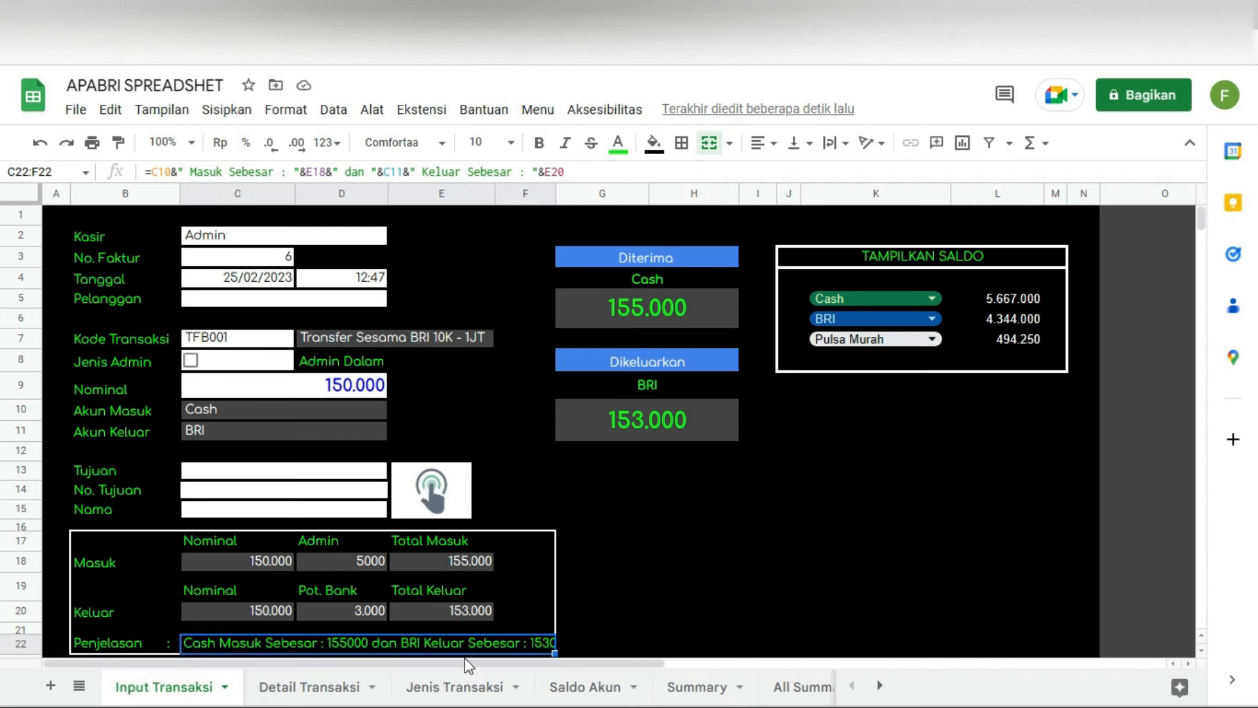
drag(555, 194, 595, 193)
click(734, 586)
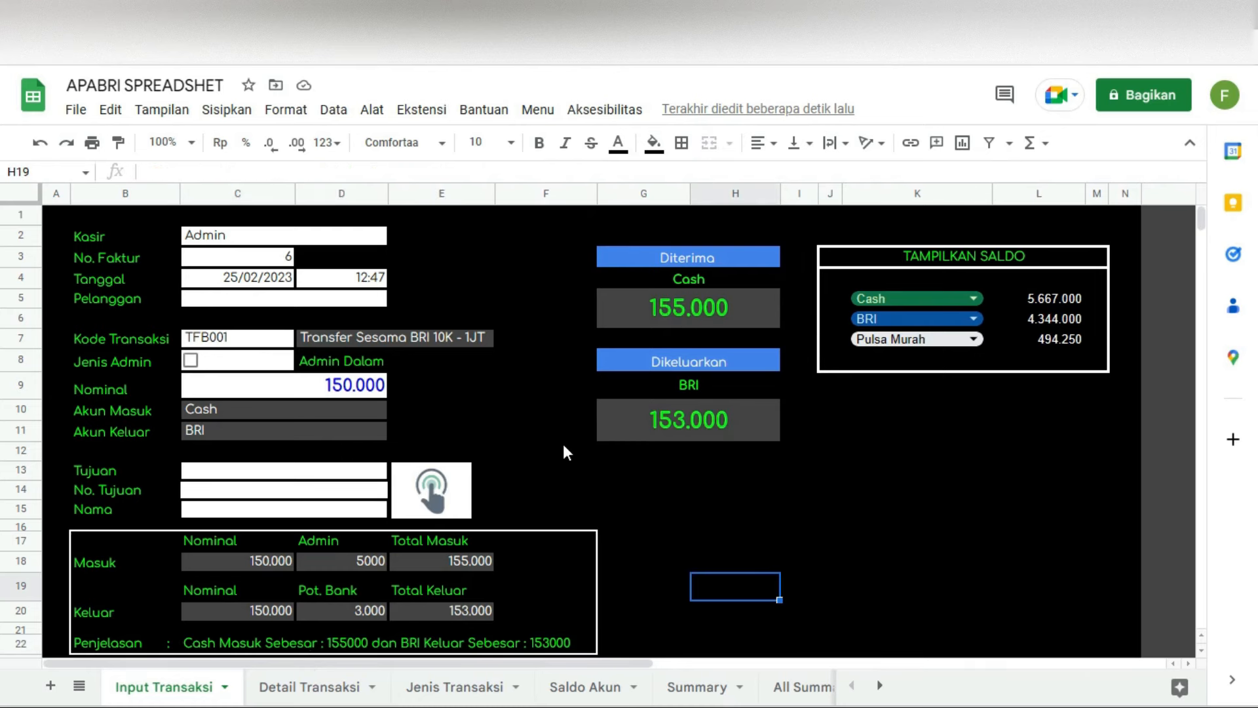
click(263, 342)
Step: Switch the Kode Transaksi to TTB001 and check its description, Admin fee and Pot. Bank values
double_click(261, 341)
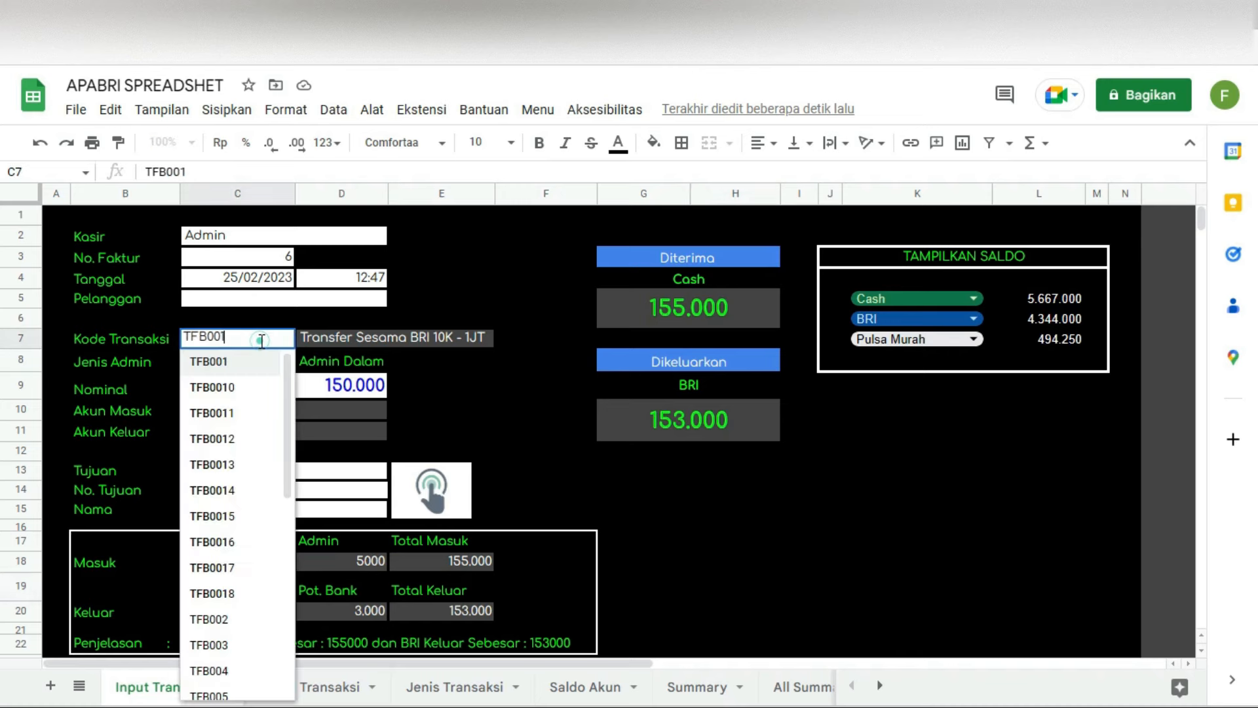
drag(286, 423, 303, 562)
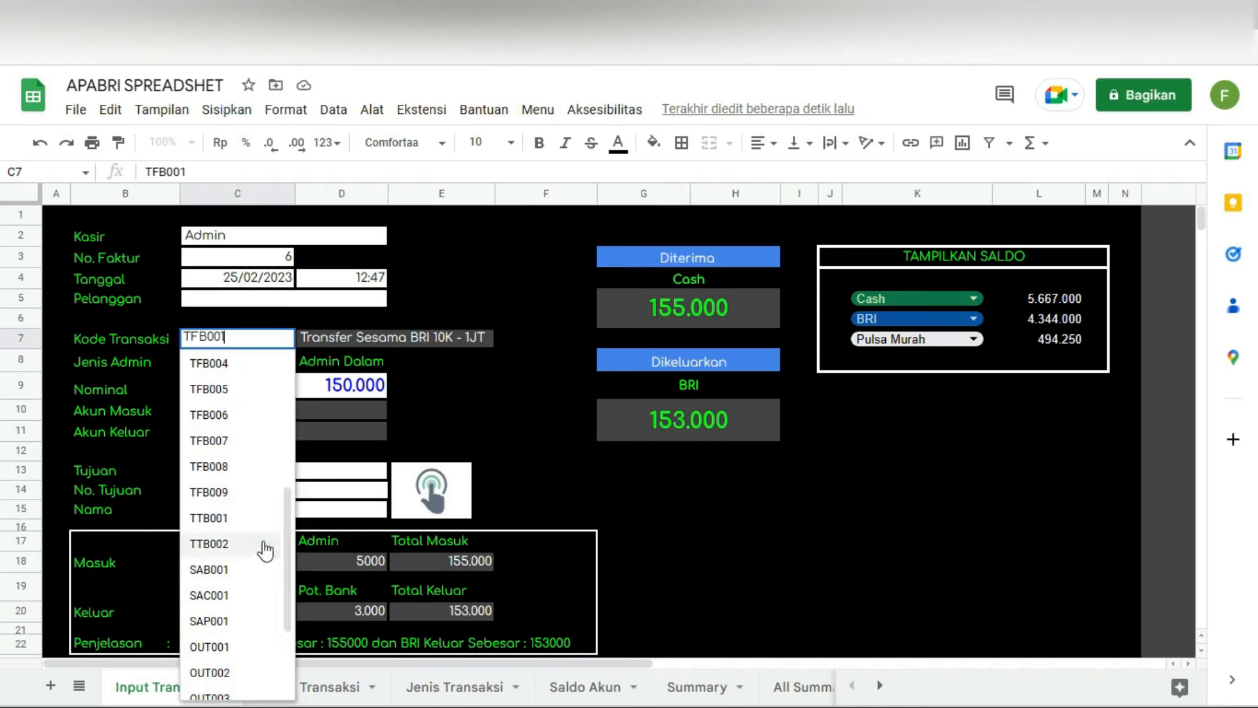
click(236, 516)
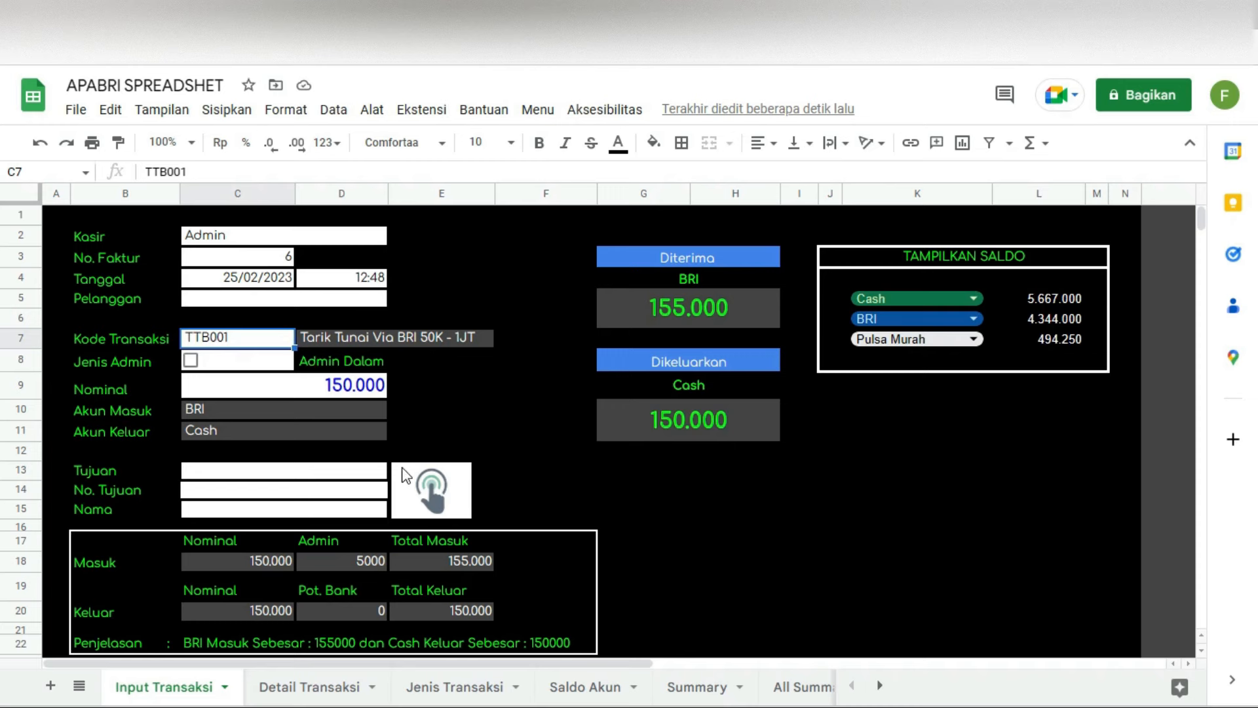
click(321, 344)
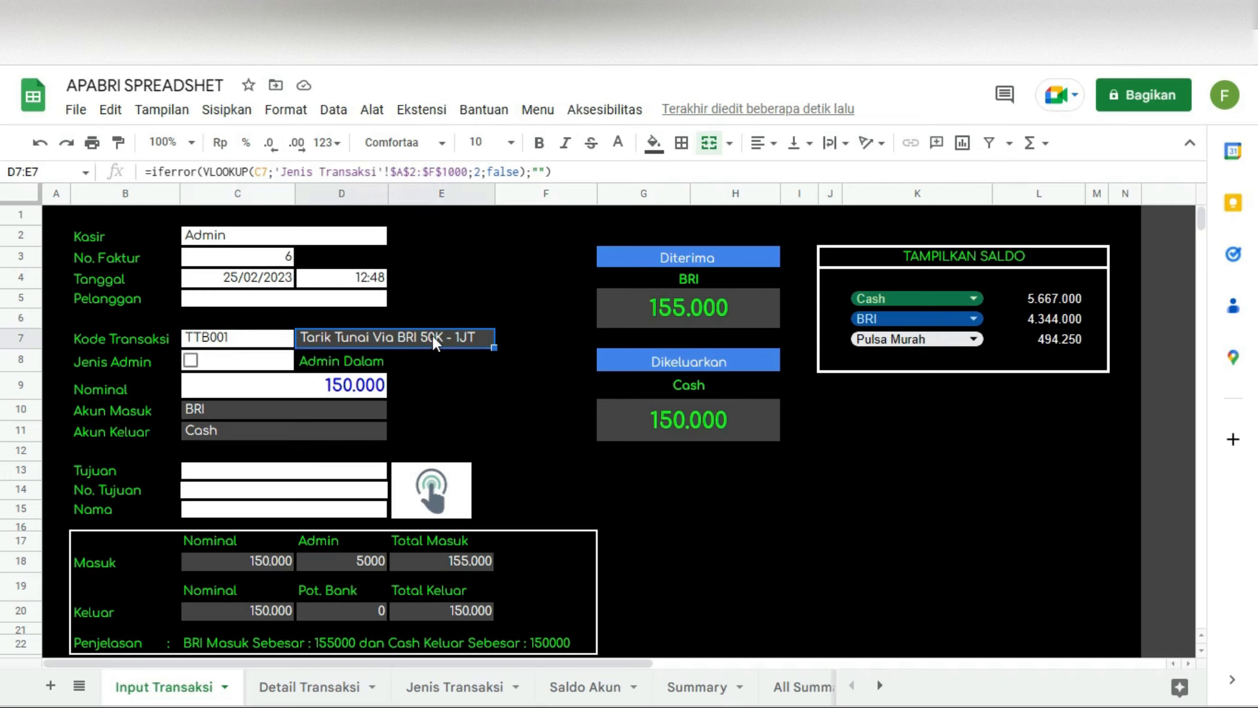
click(337, 564)
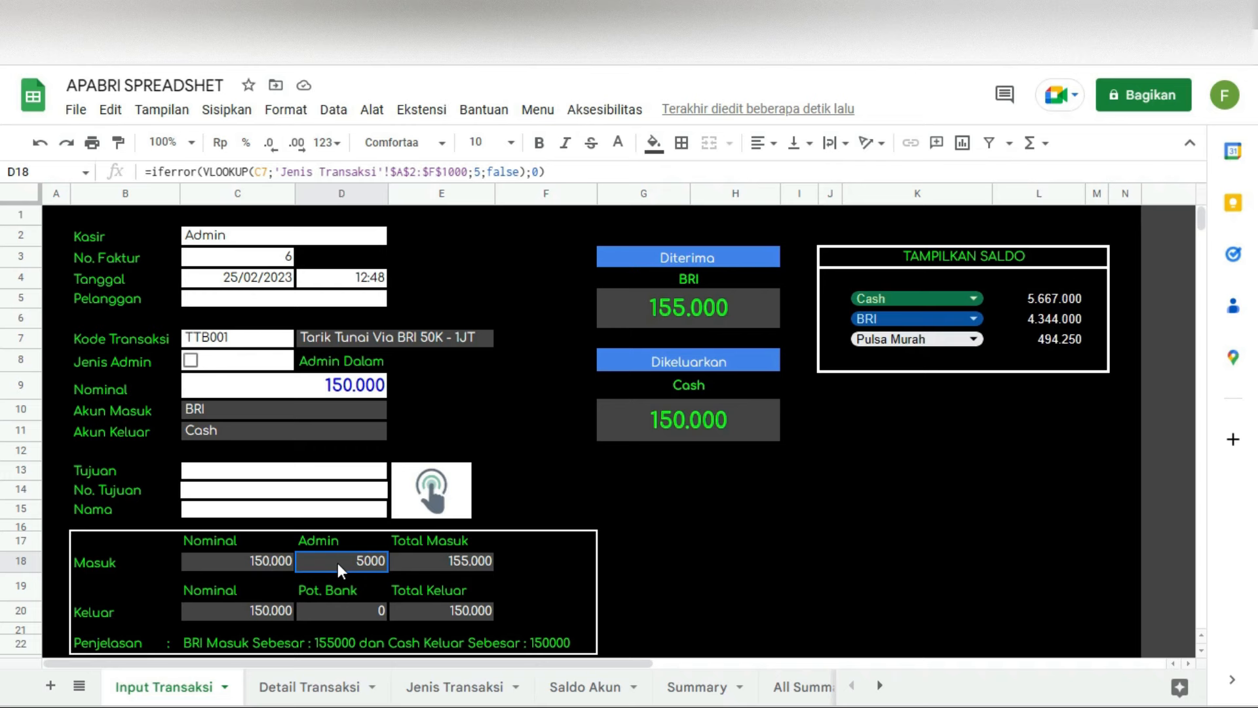
click(363, 613)
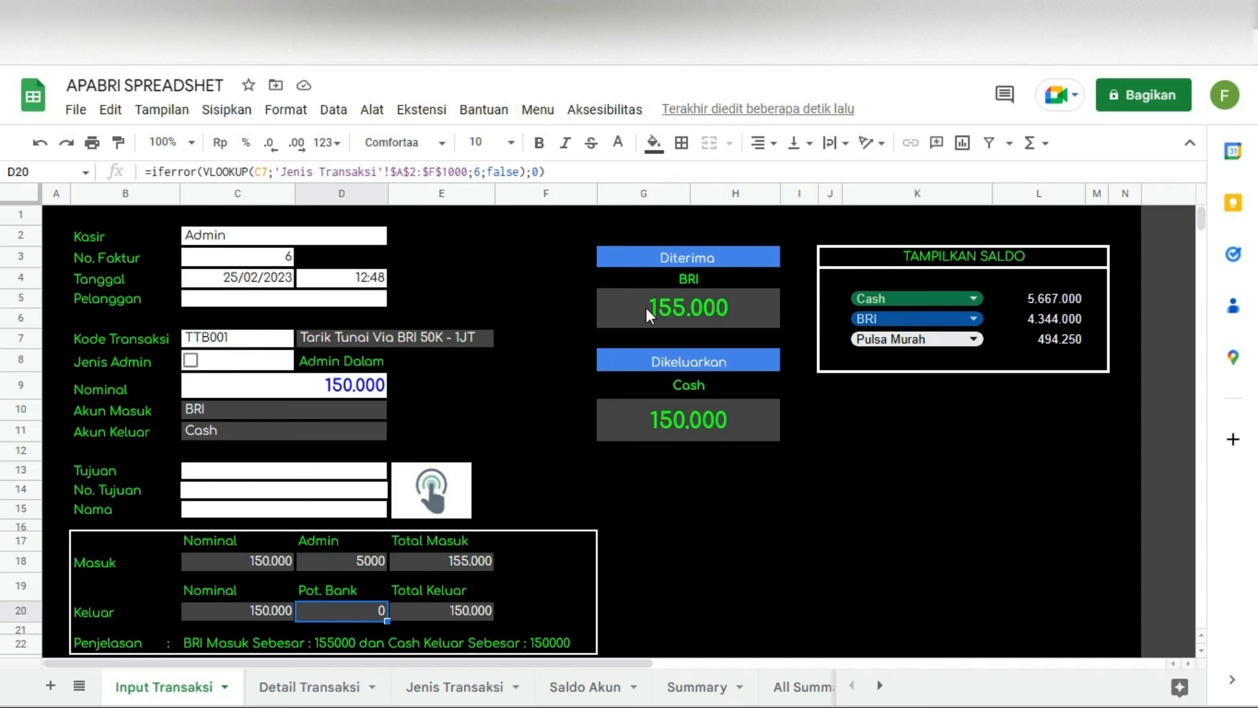
Step: Review BRI receiving 155.000 and Cash paying 150.000, then tick the Jenis Admin box for Admin Luar
click(669, 306)
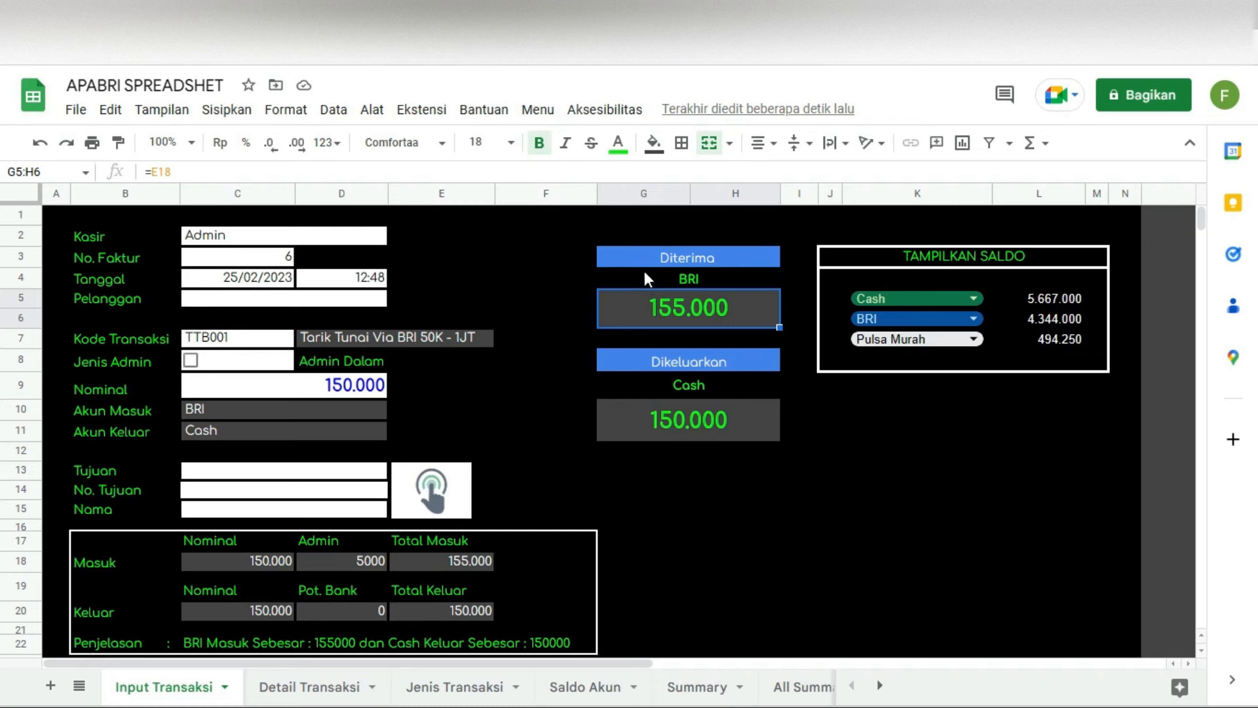
click(698, 362)
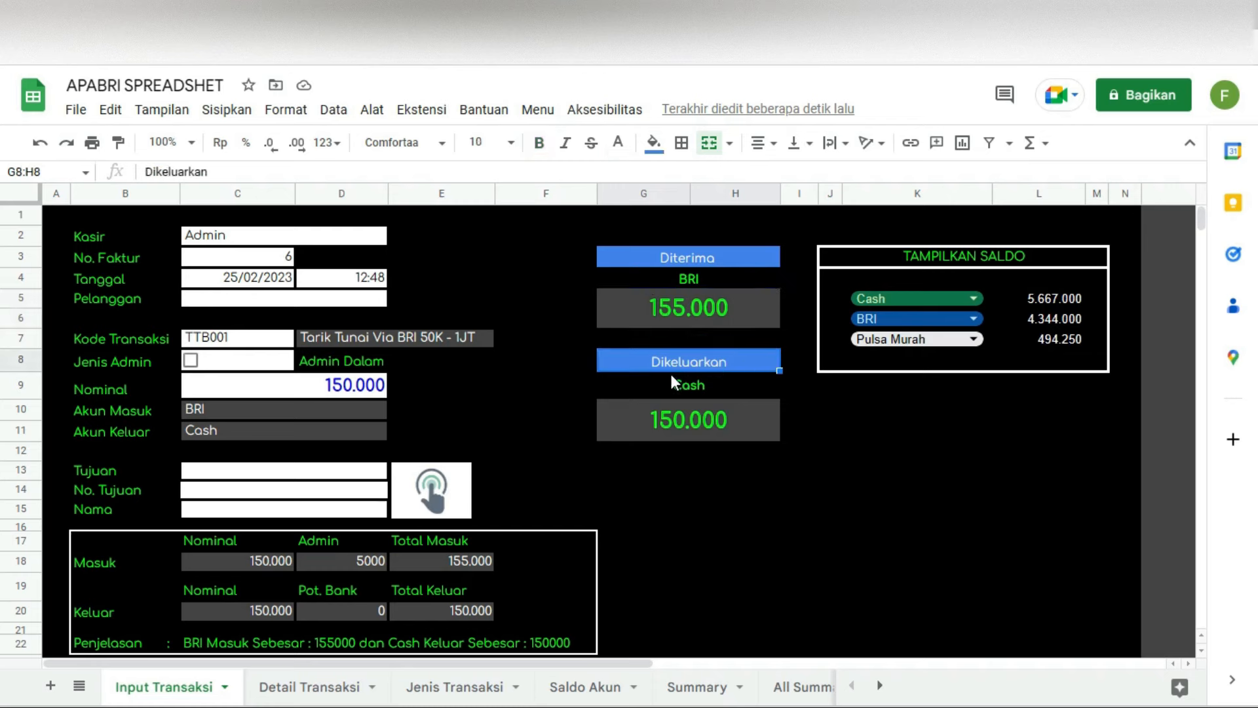
click(692, 262)
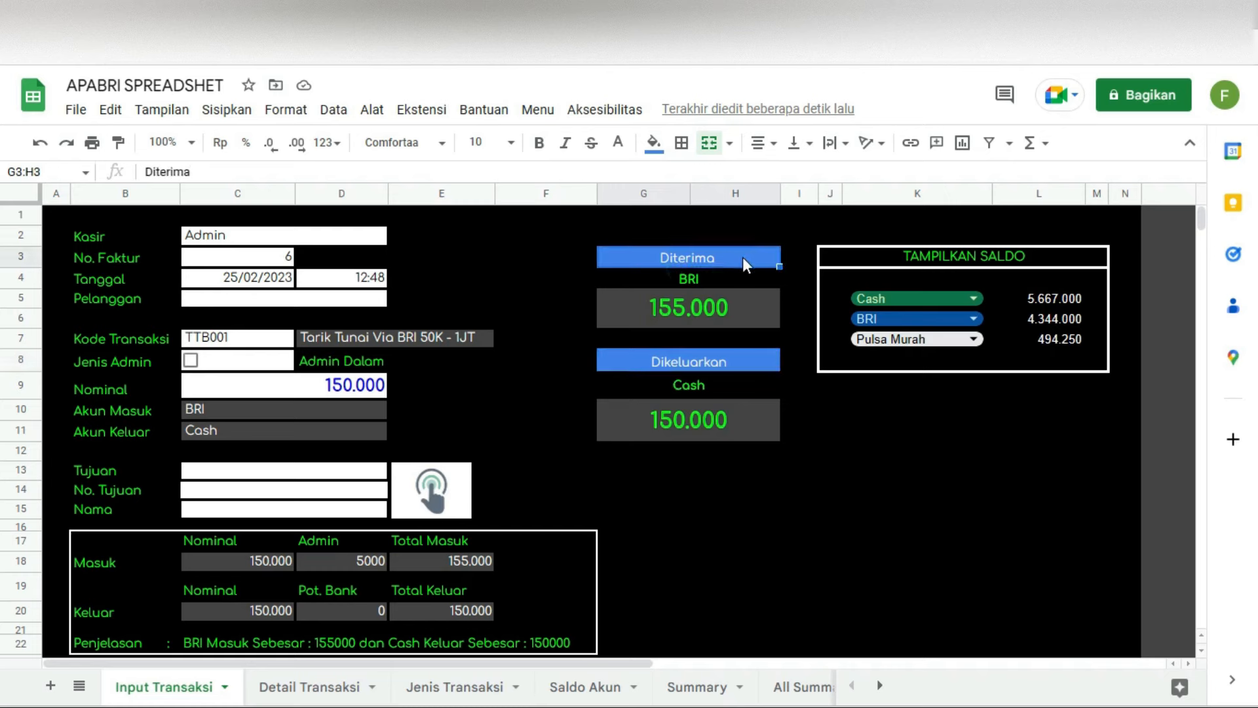
click(676, 278)
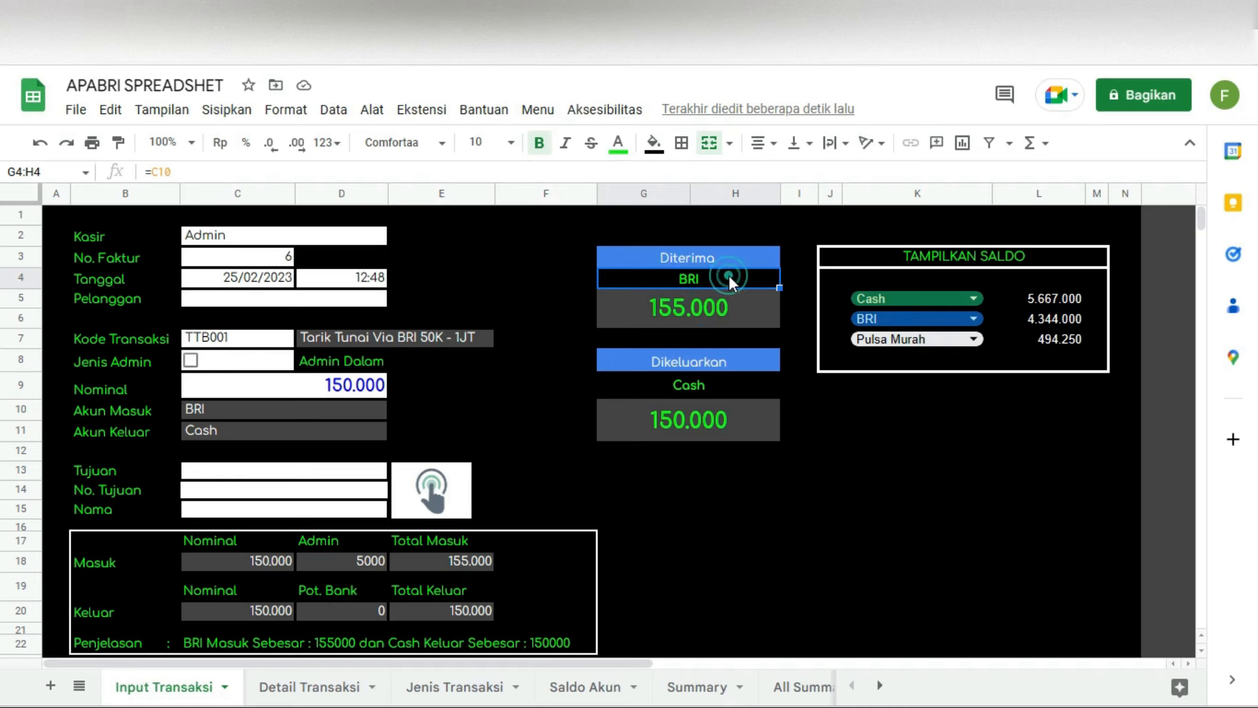
click(685, 360)
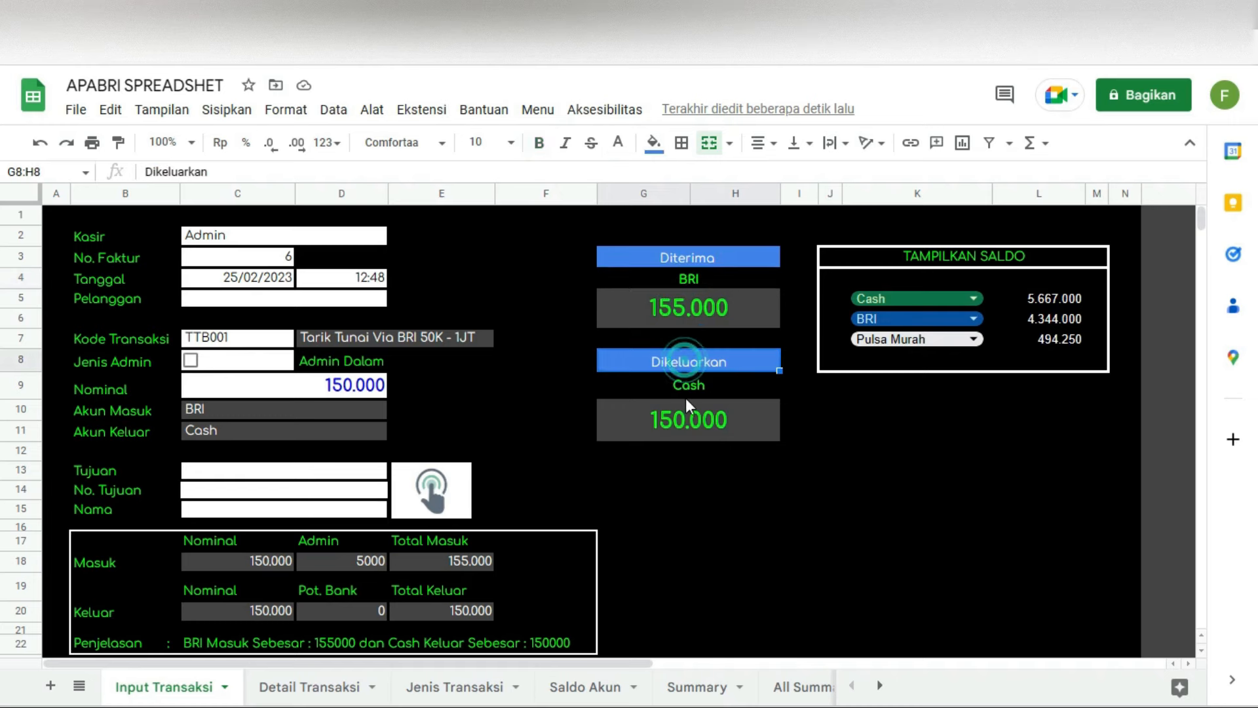
click(688, 387)
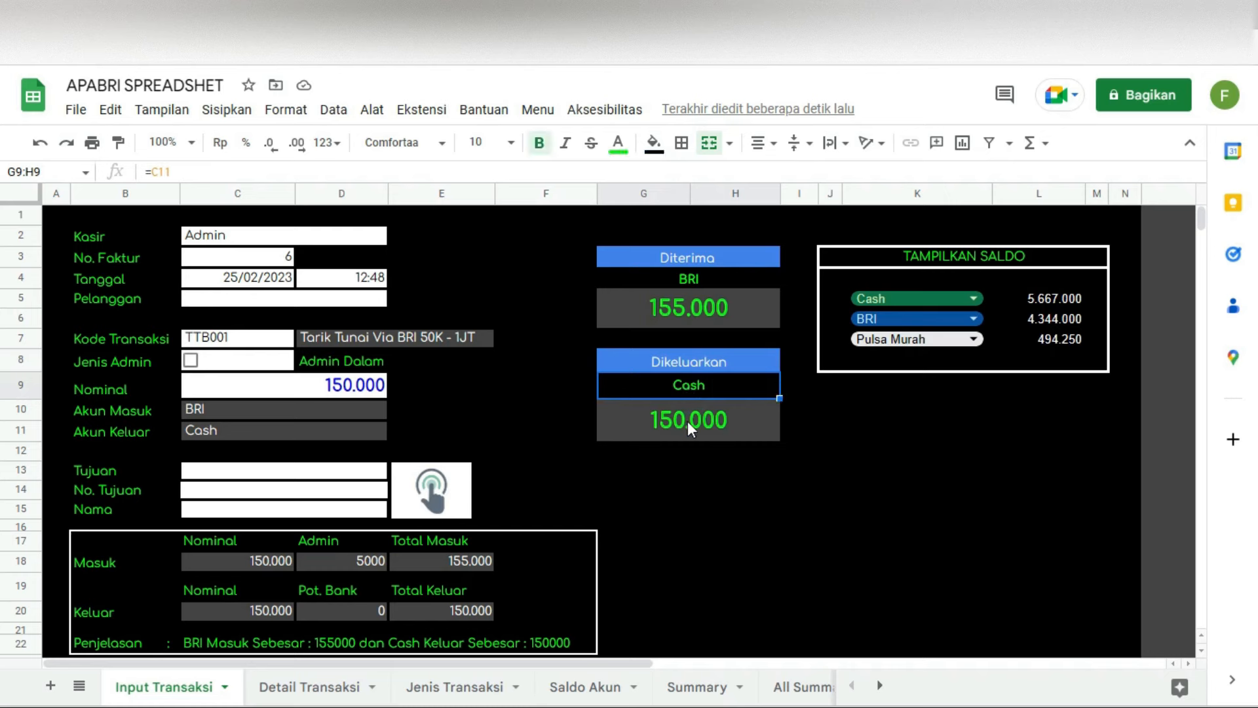
click(687, 420)
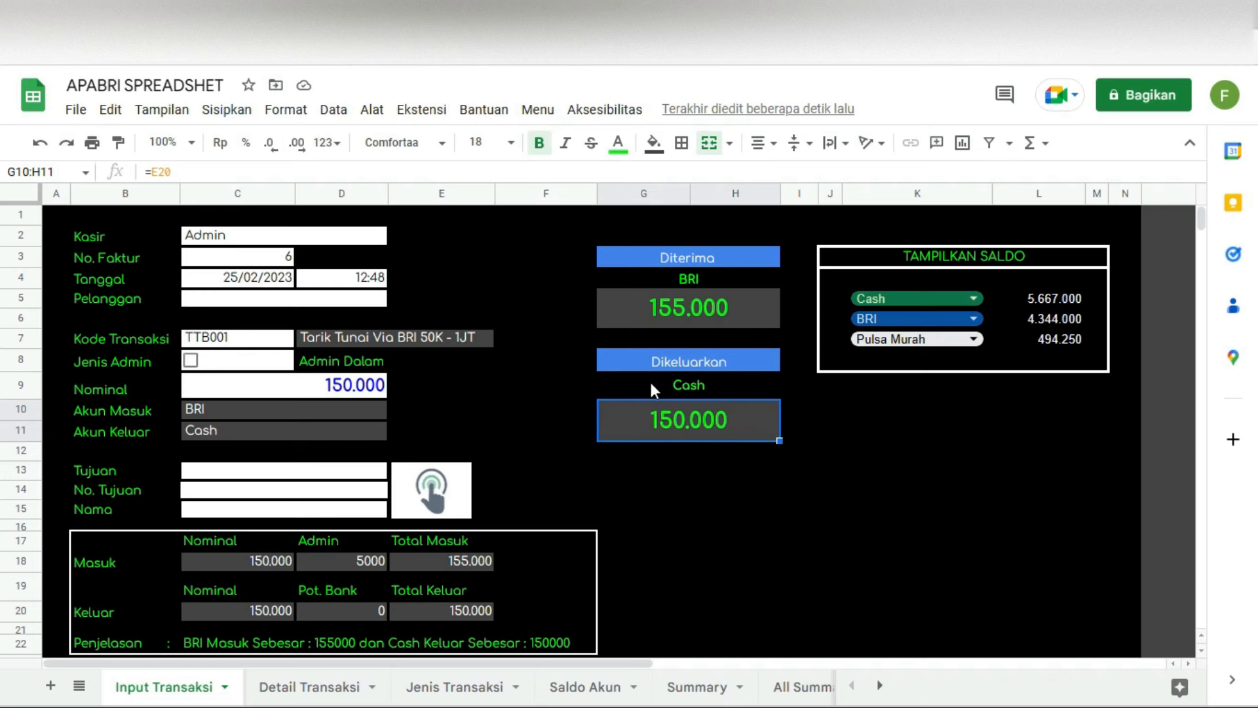
click(191, 362)
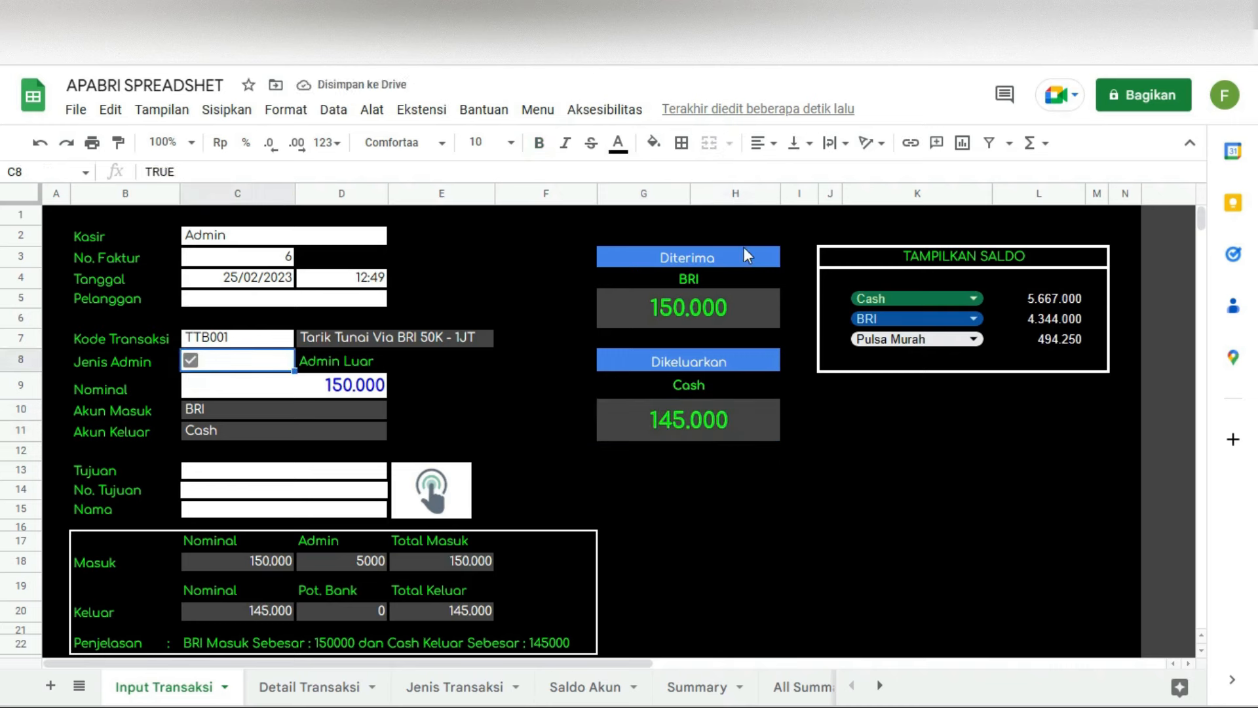
click(663, 318)
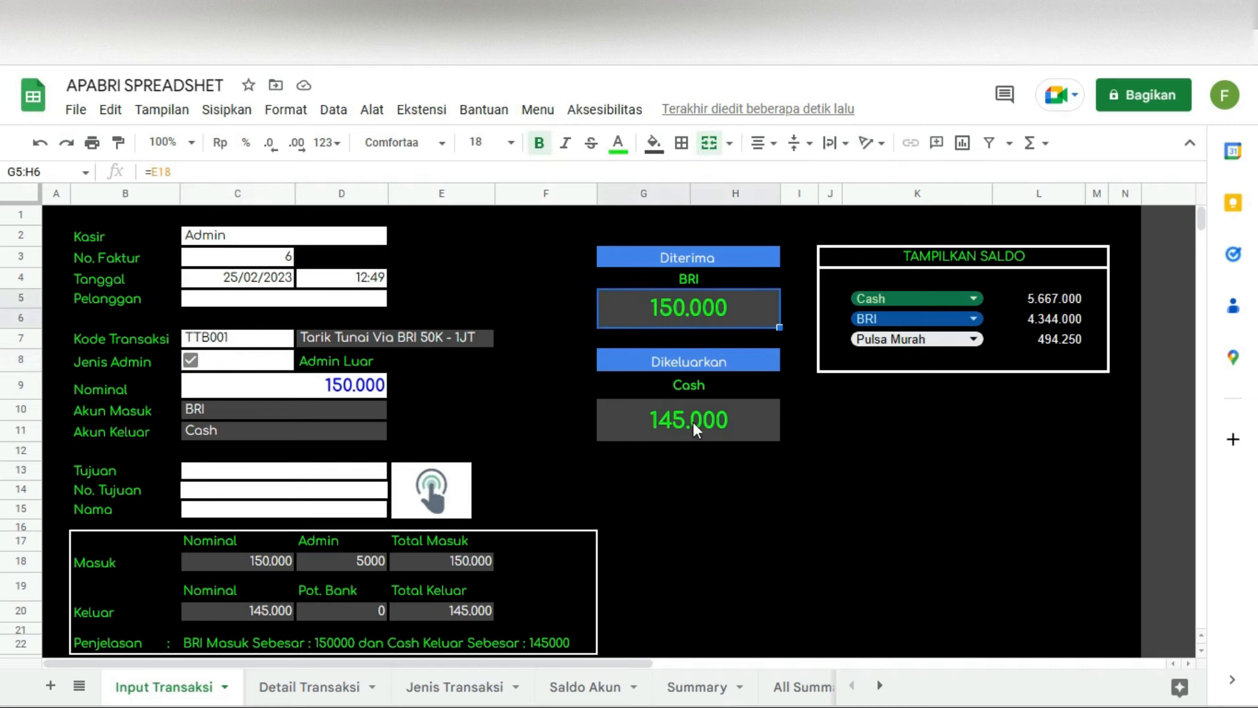
click(693, 422)
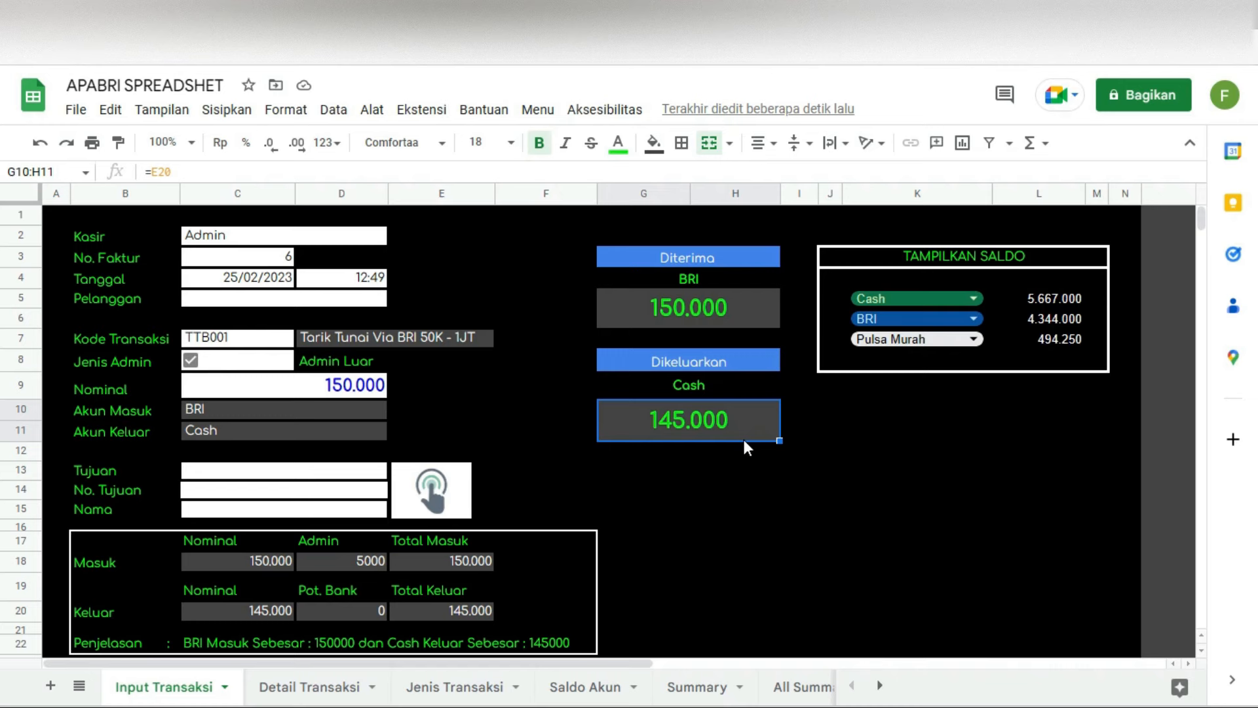
click(973, 298)
click(1101, 473)
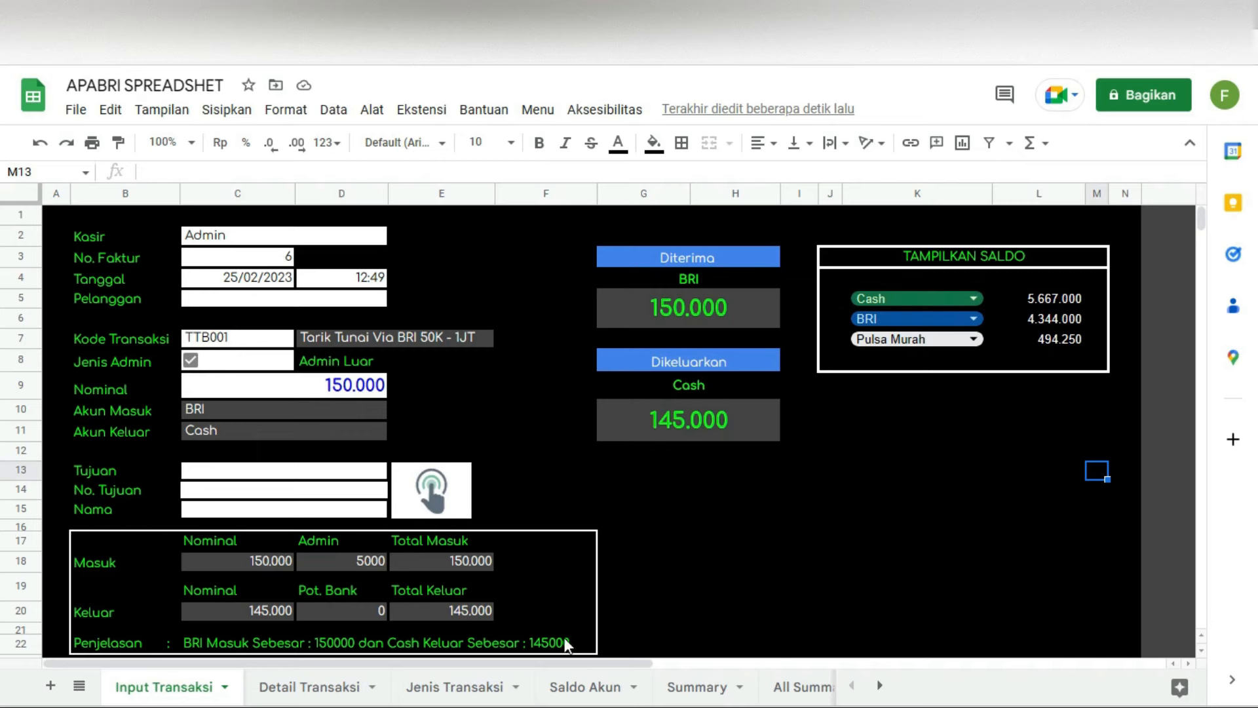
Step: Browse the Saldo Akun balances, then check the Cash account choices on Input Transaksi
click(585, 686)
scroll(197, 488, down, 5)
scroll(195, 485, down, 10)
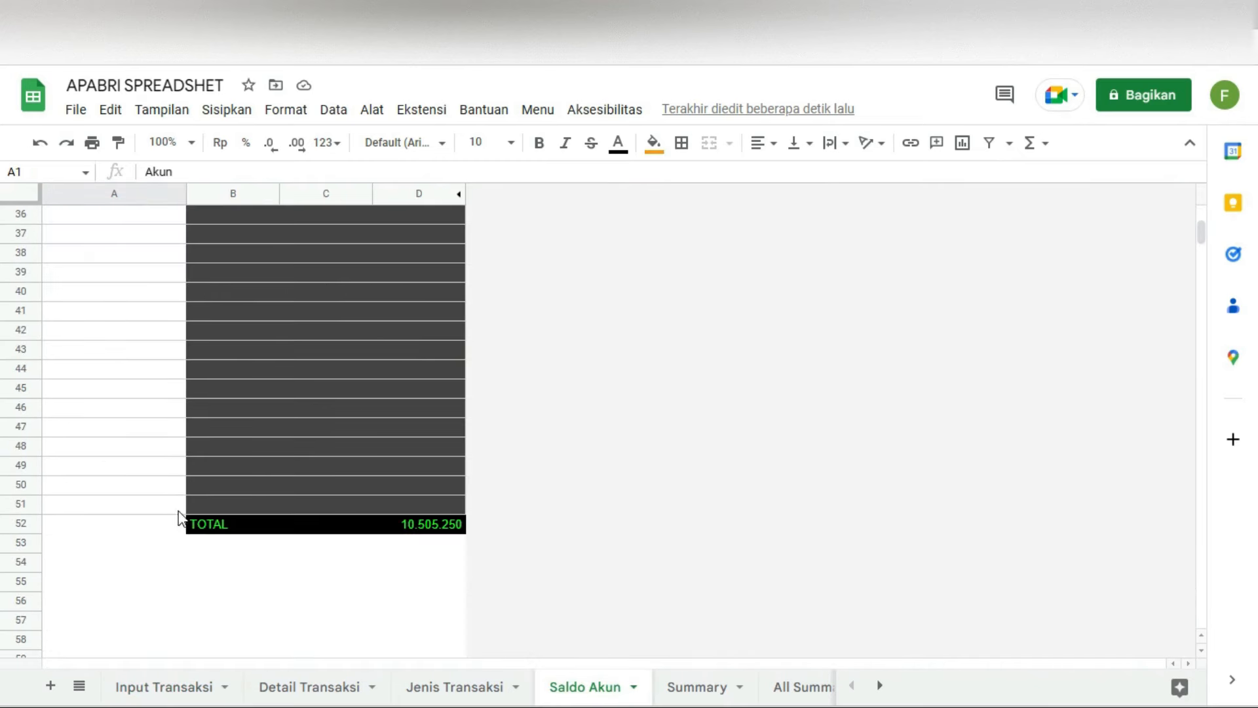
scroll(167, 336, up, 12)
scroll(167, 337, up, 3)
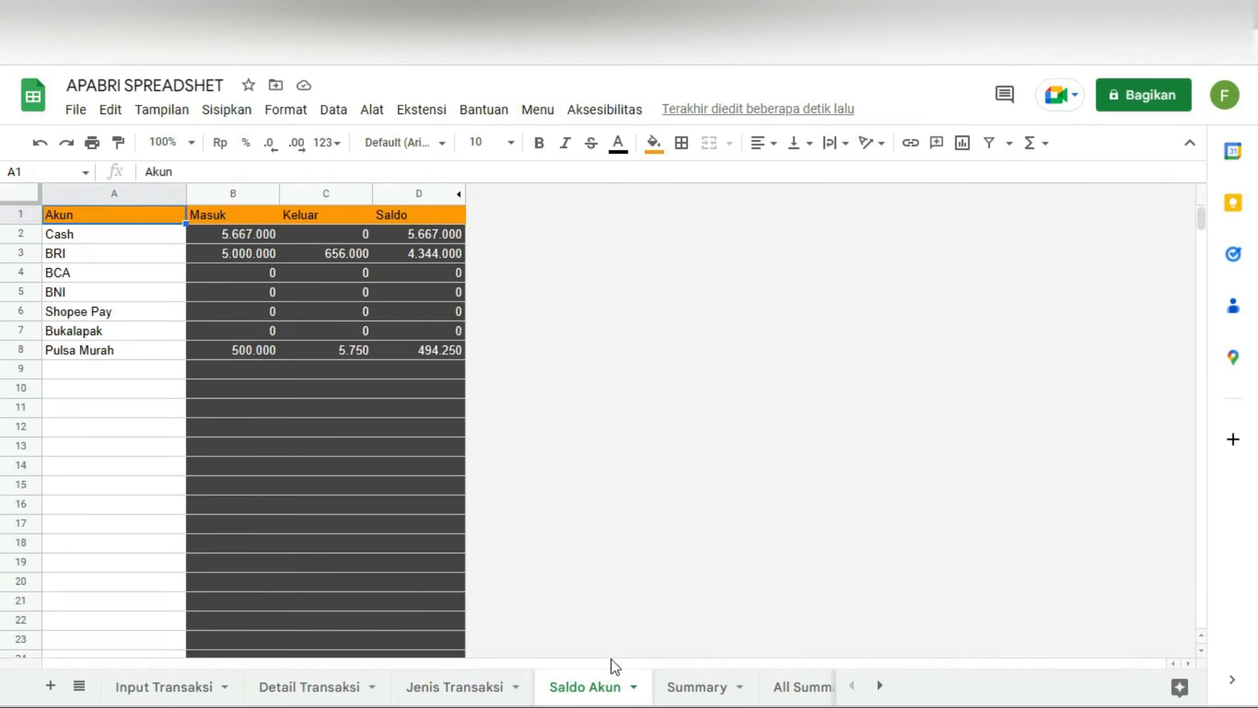
click(163, 686)
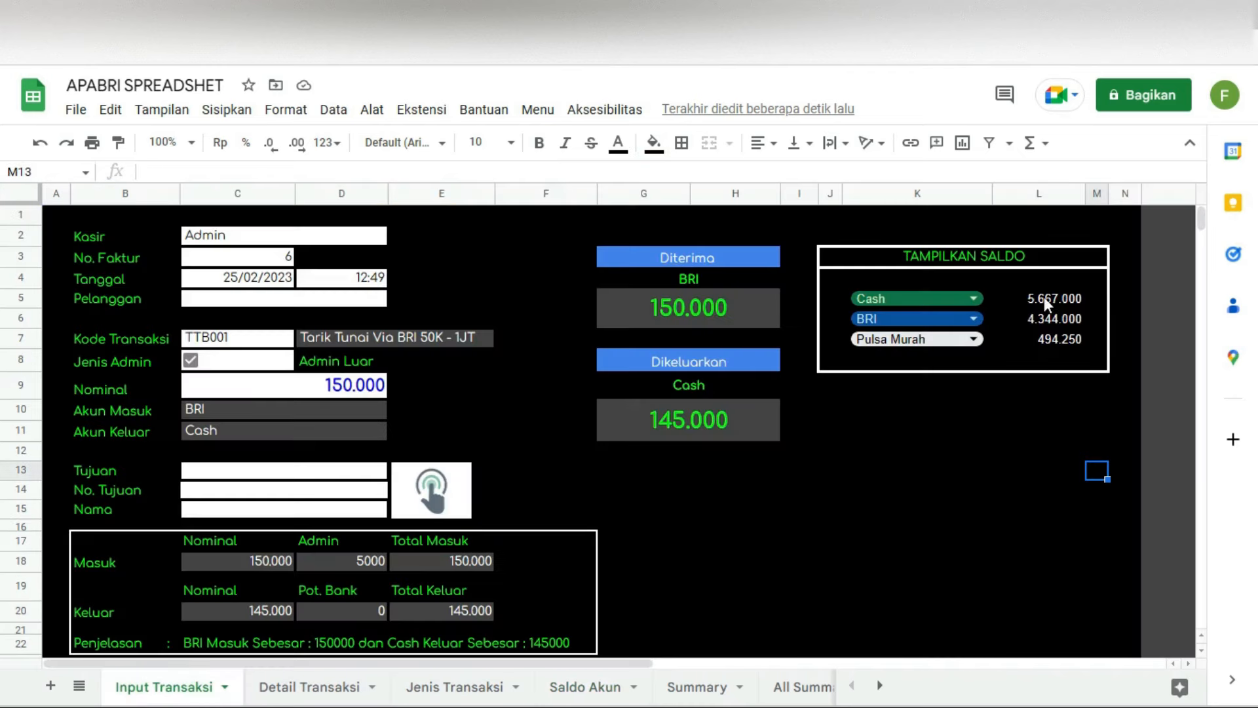
click(915, 300)
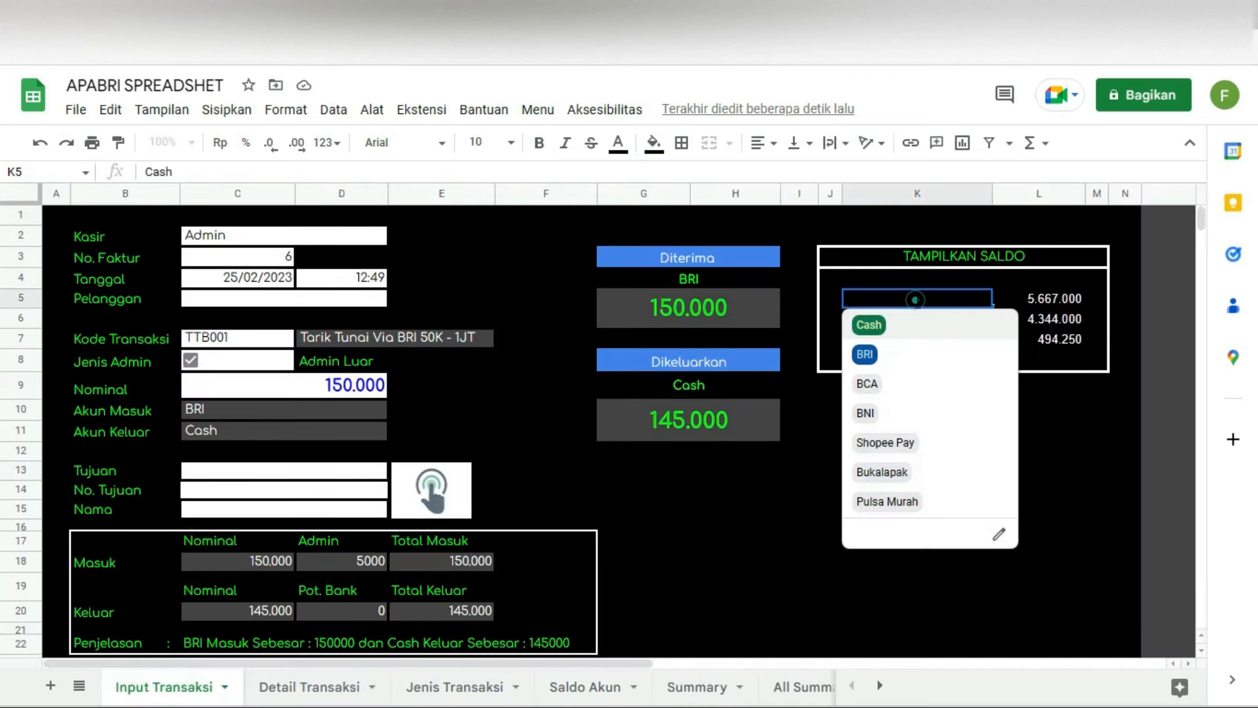
click(1129, 451)
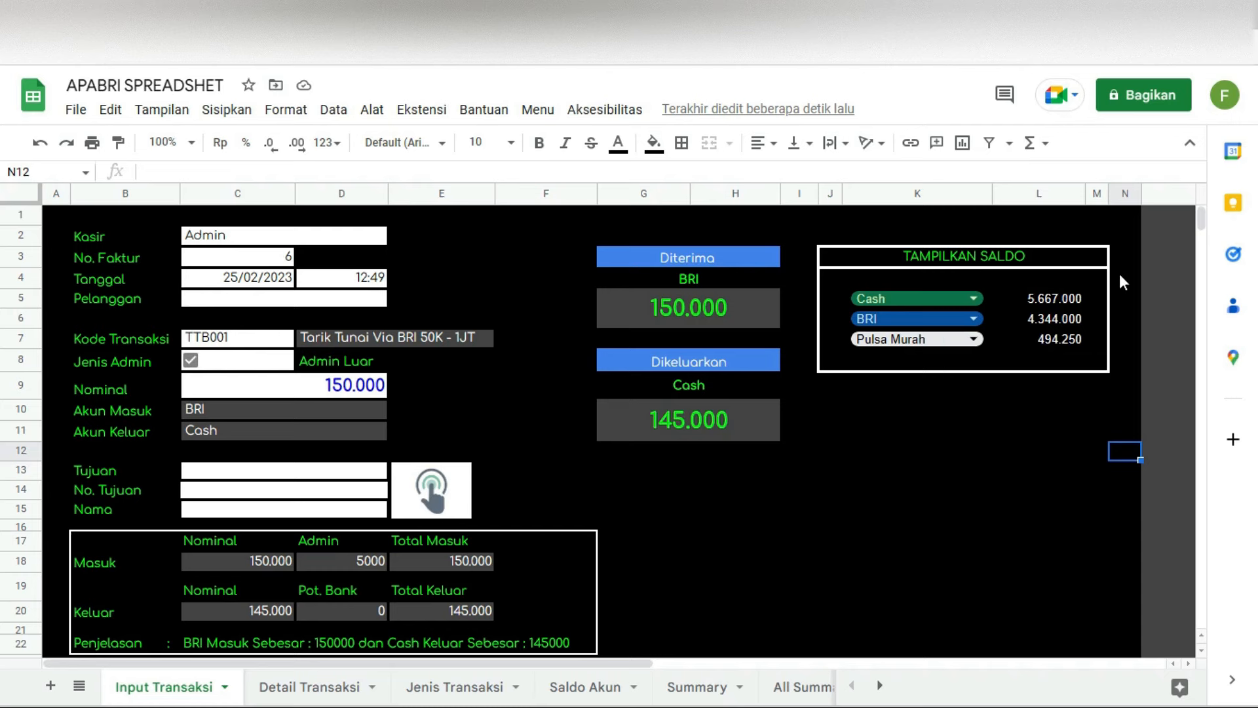
Step: Inspect the Cash, BRI and Pulsa Murah balance VLOOKUP formulas, then open Jenis Transaksi
click(1042, 302)
click(1044, 317)
click(1052, 339)
click(1061, 320)
click(1056, 300)
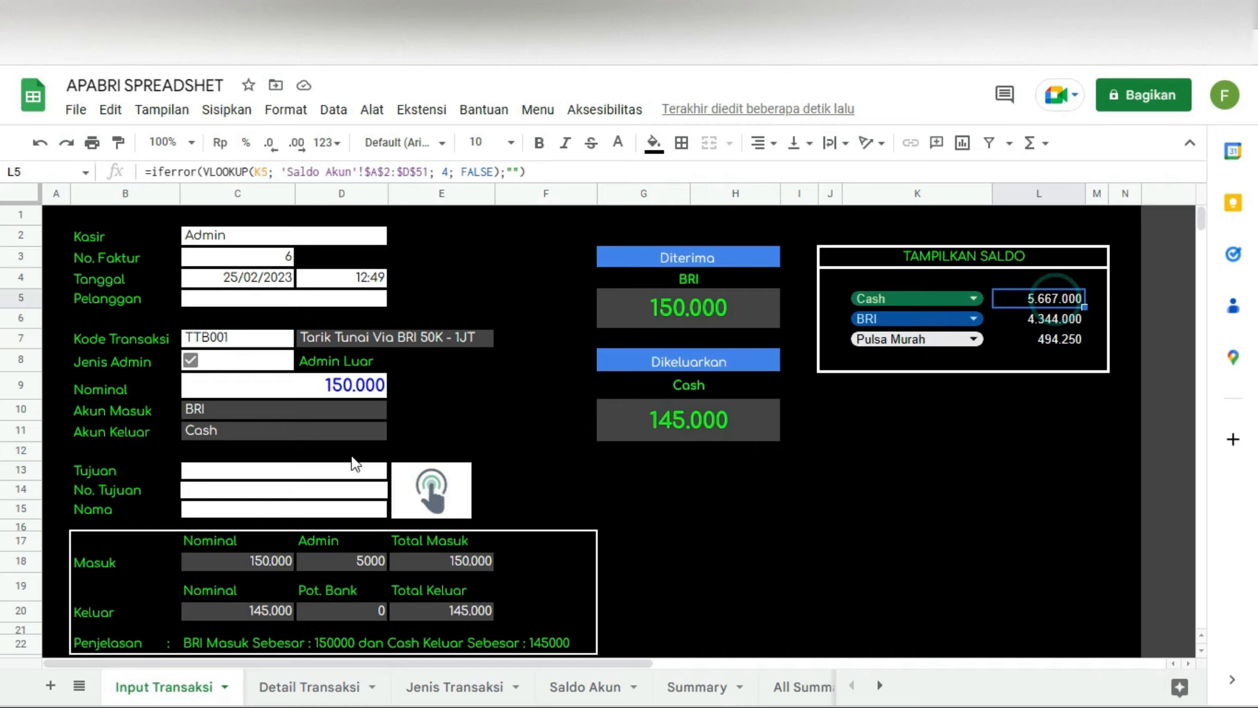
click(443, 686)
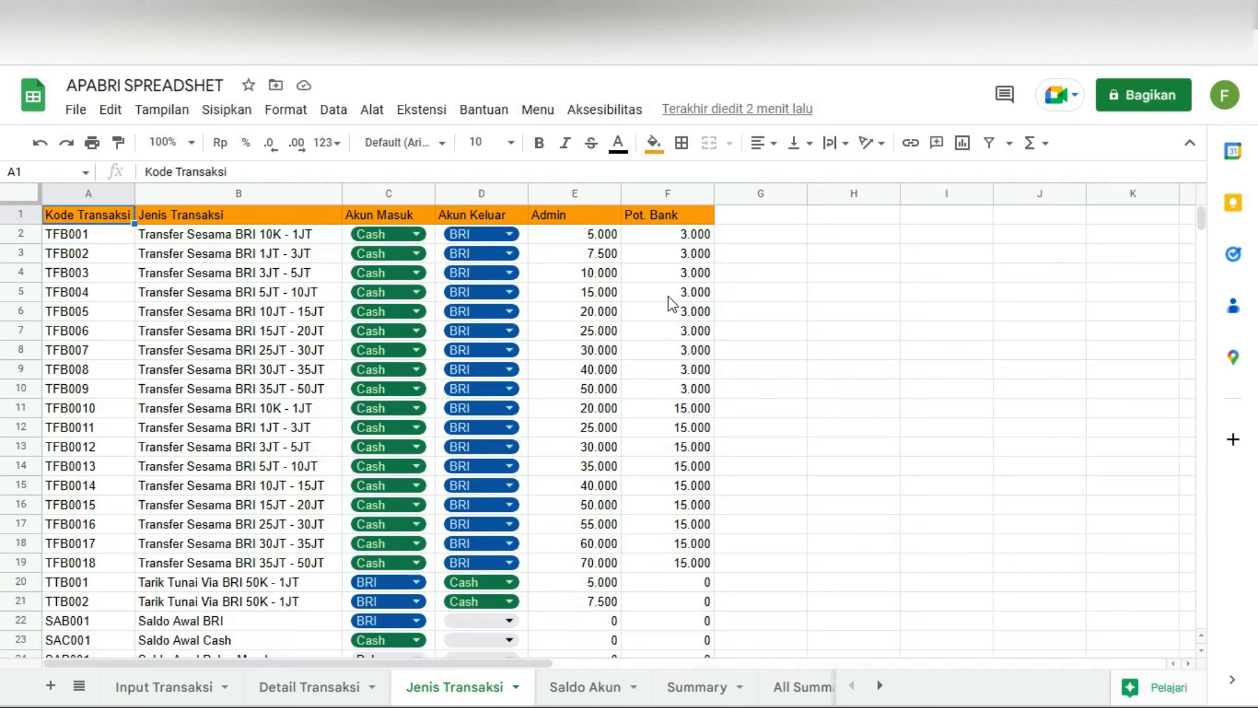
scroll(433, 375, down, 4)
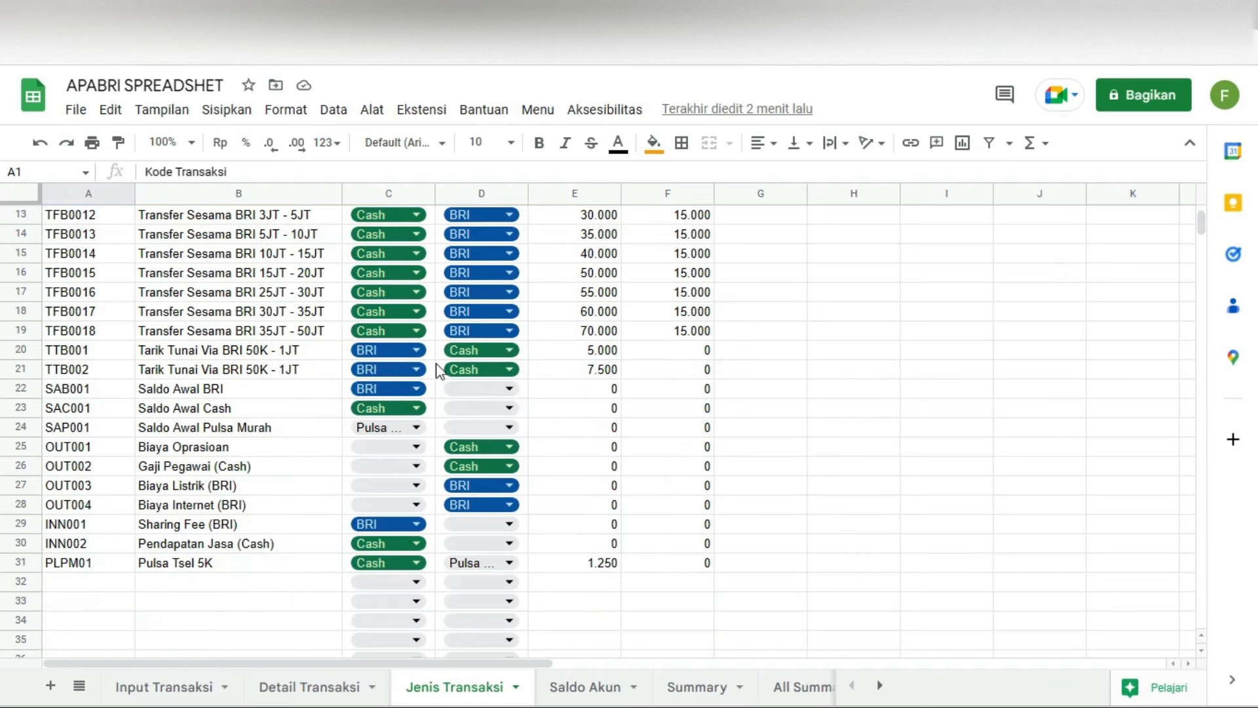
drag(72, 569, 649, 564)
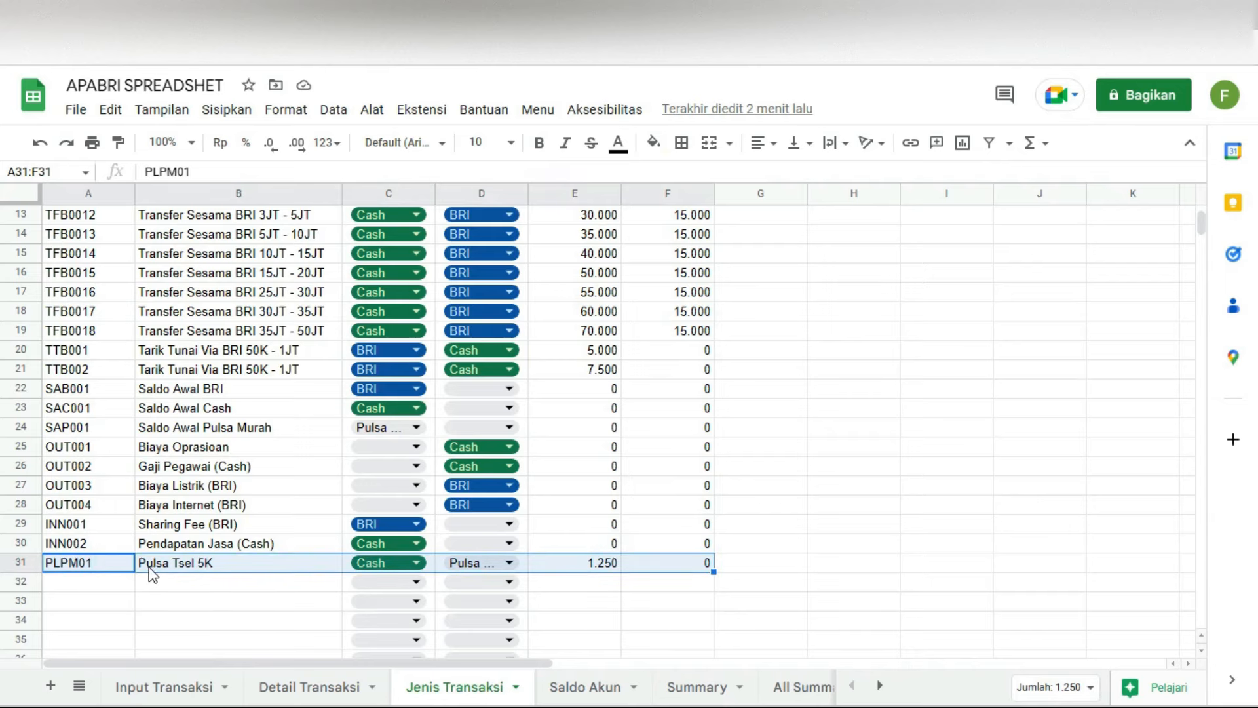
scroll(336, 600, up, 4)
scroll(336, 583, down, 4)
scroll(337, 576, up, 4)
click(80, 236)
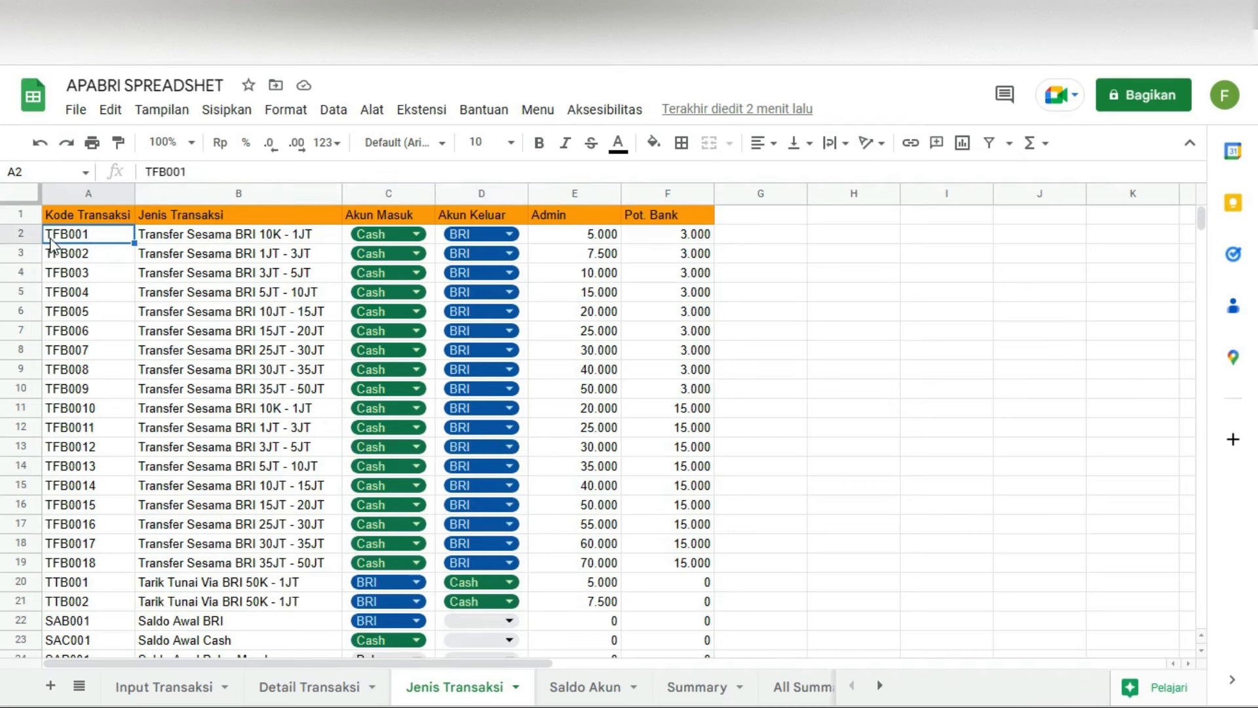
click(167, 239)
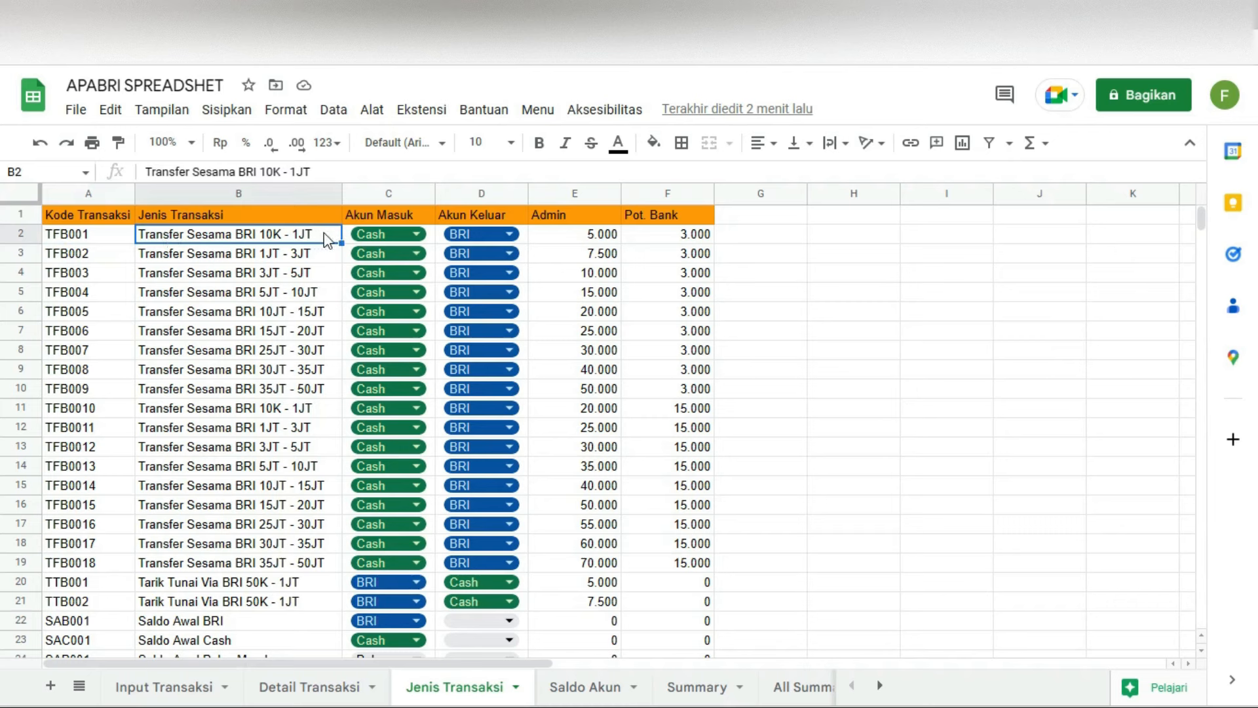
double_click(261, 234)
drag(258, 234, 311, 234)
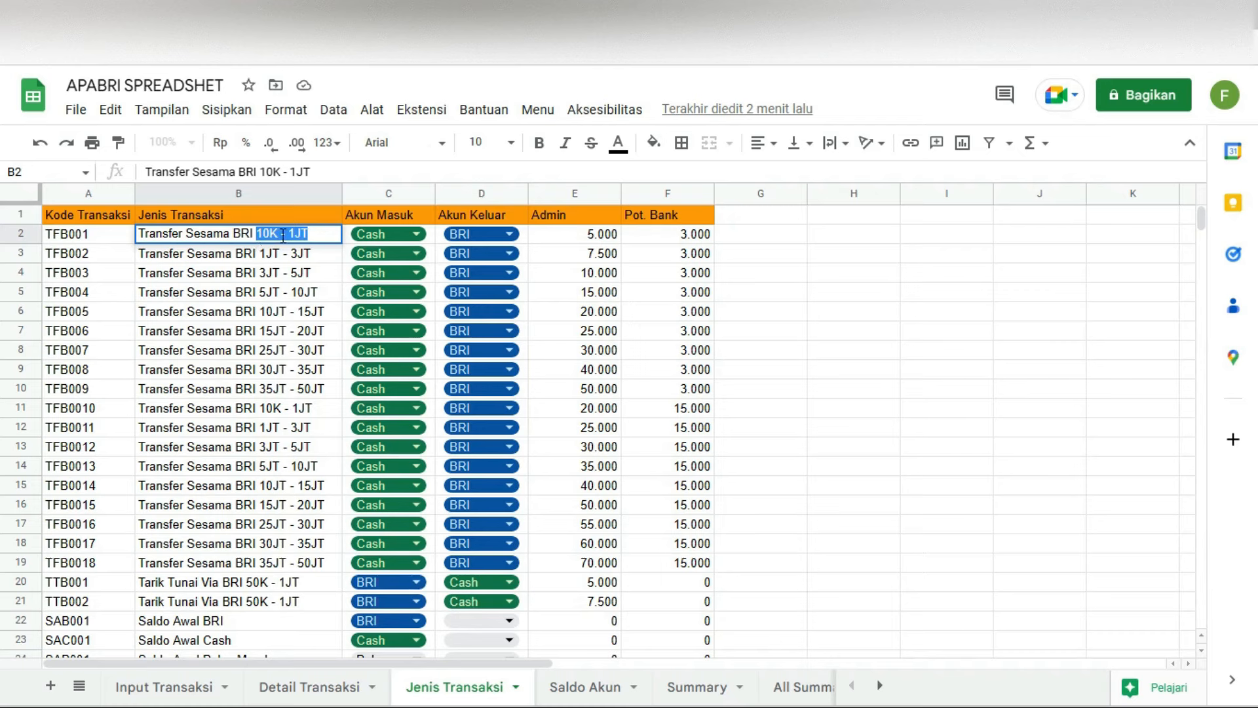
click(93, 238)
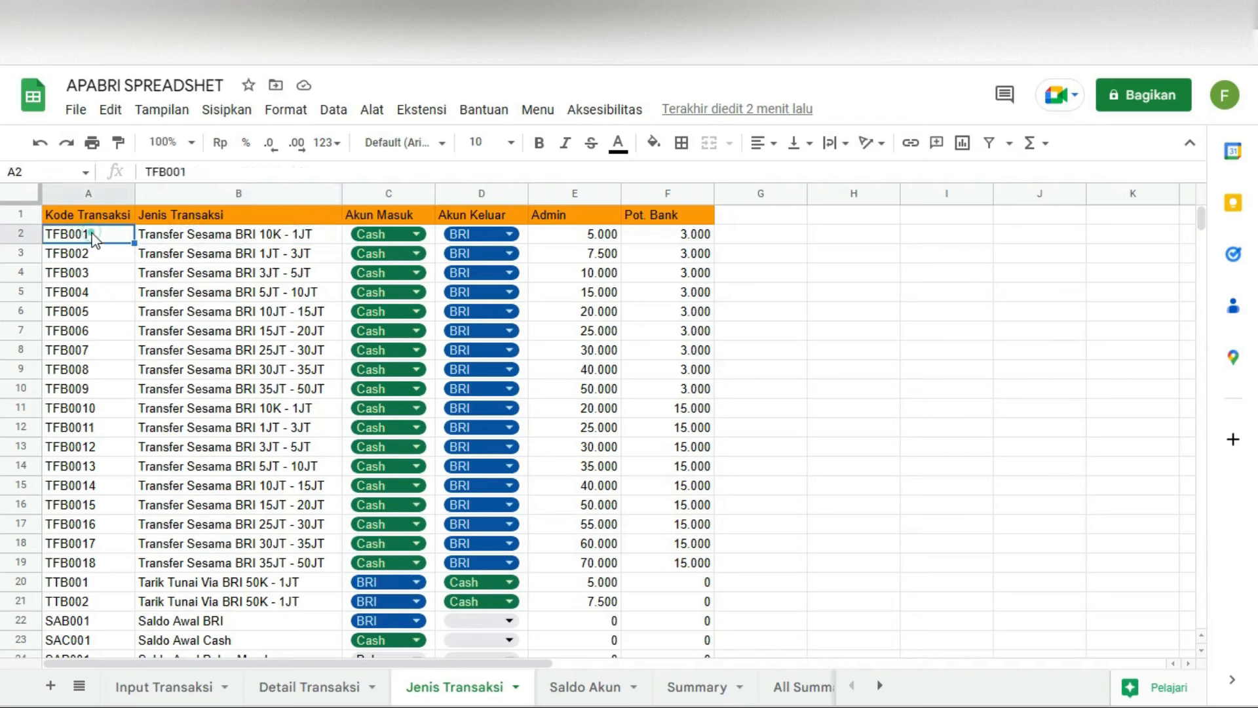
click(309, 238)
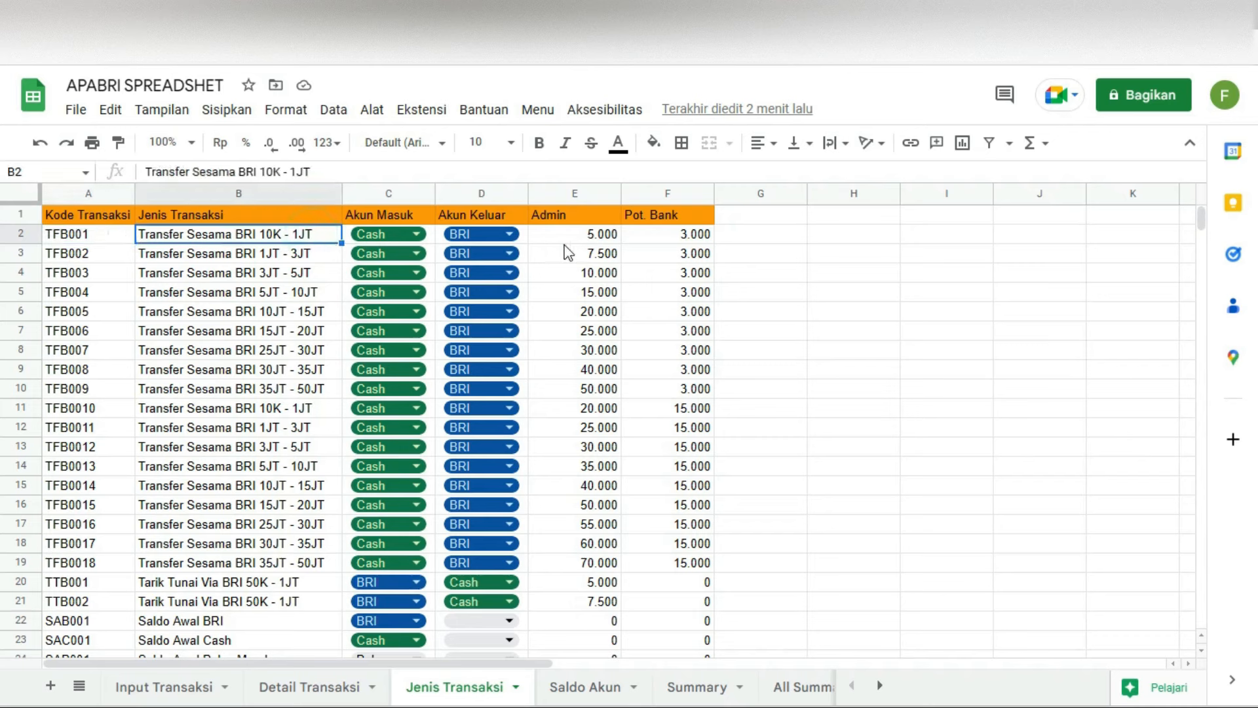
click(584, 238)
click(666, 233)
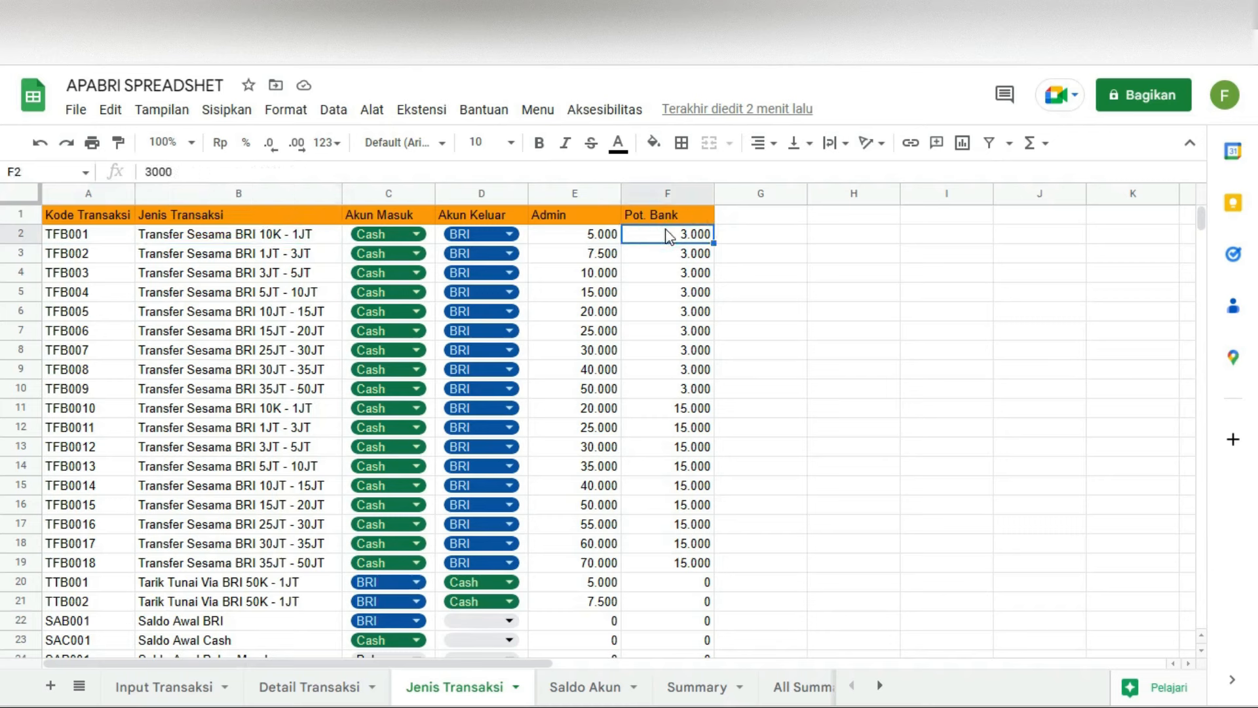
click(302, 259)
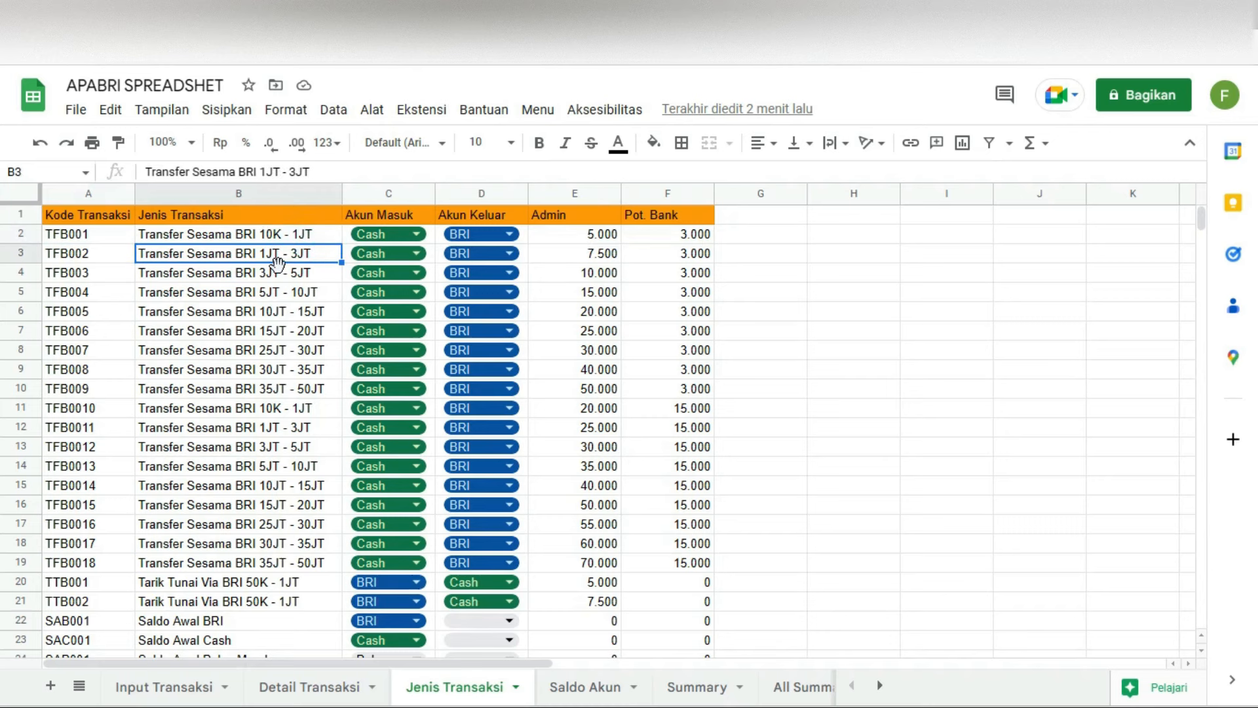
click(190, 236)
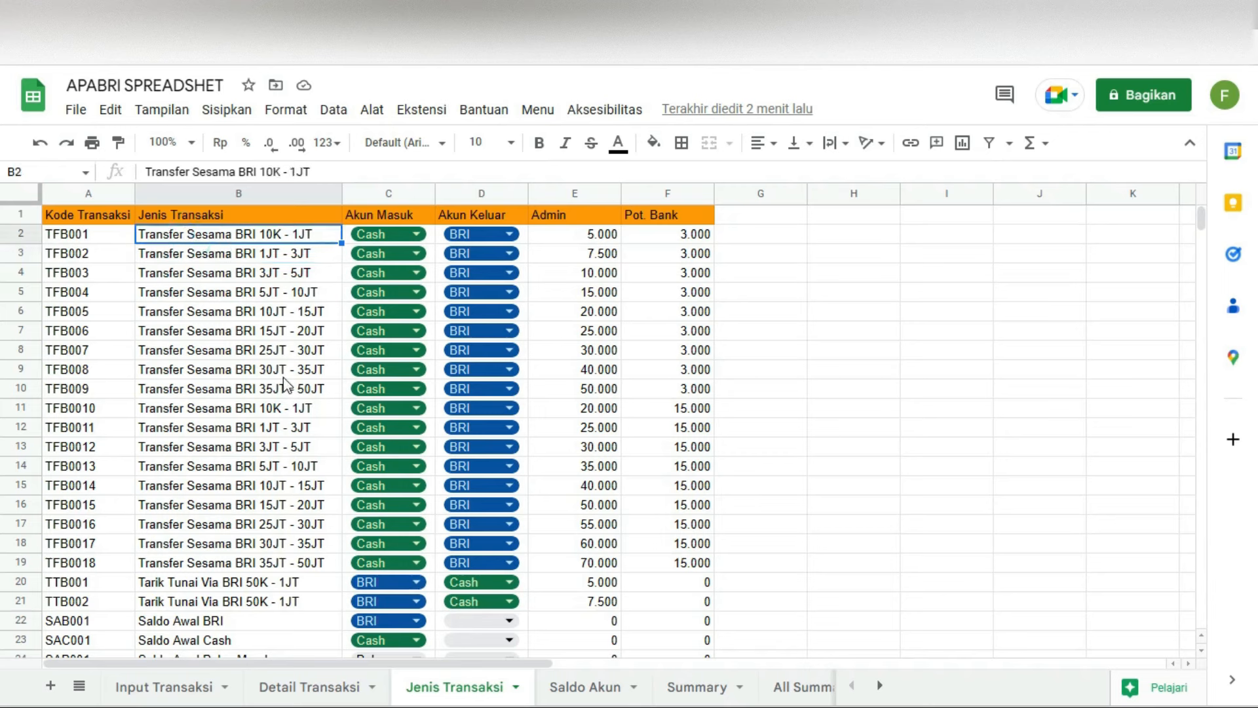
click(301, 393)
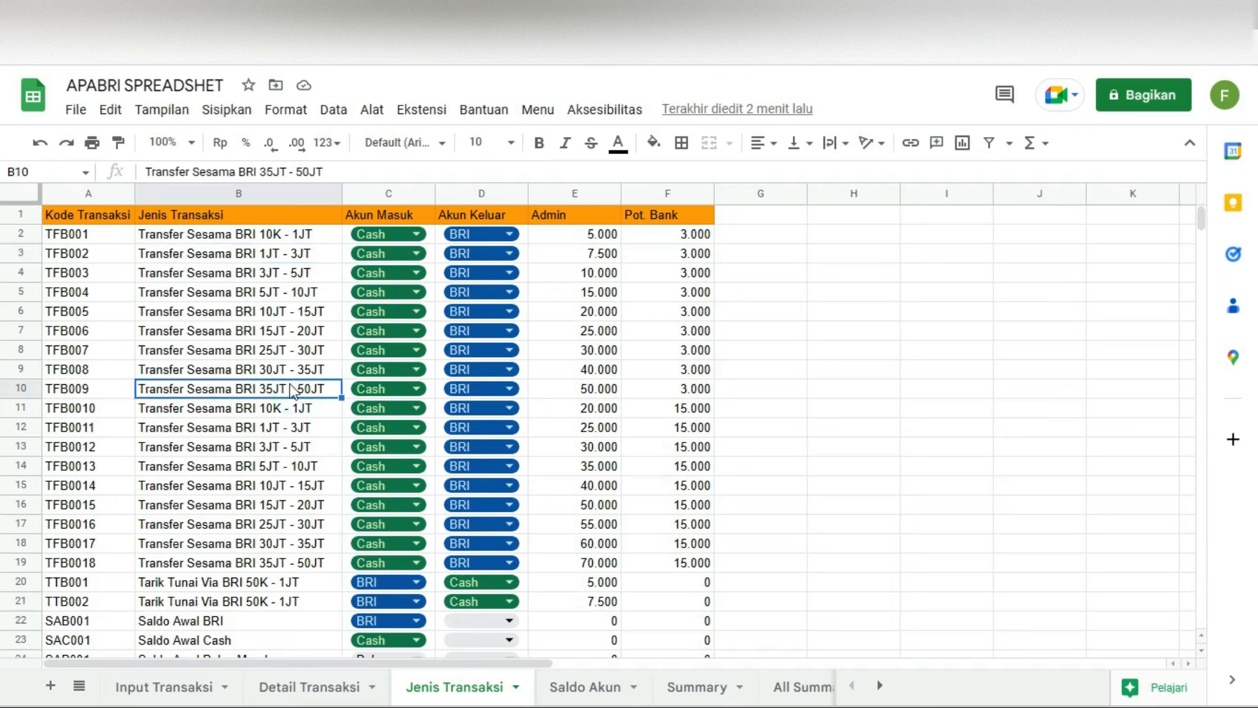
click(88, 390)
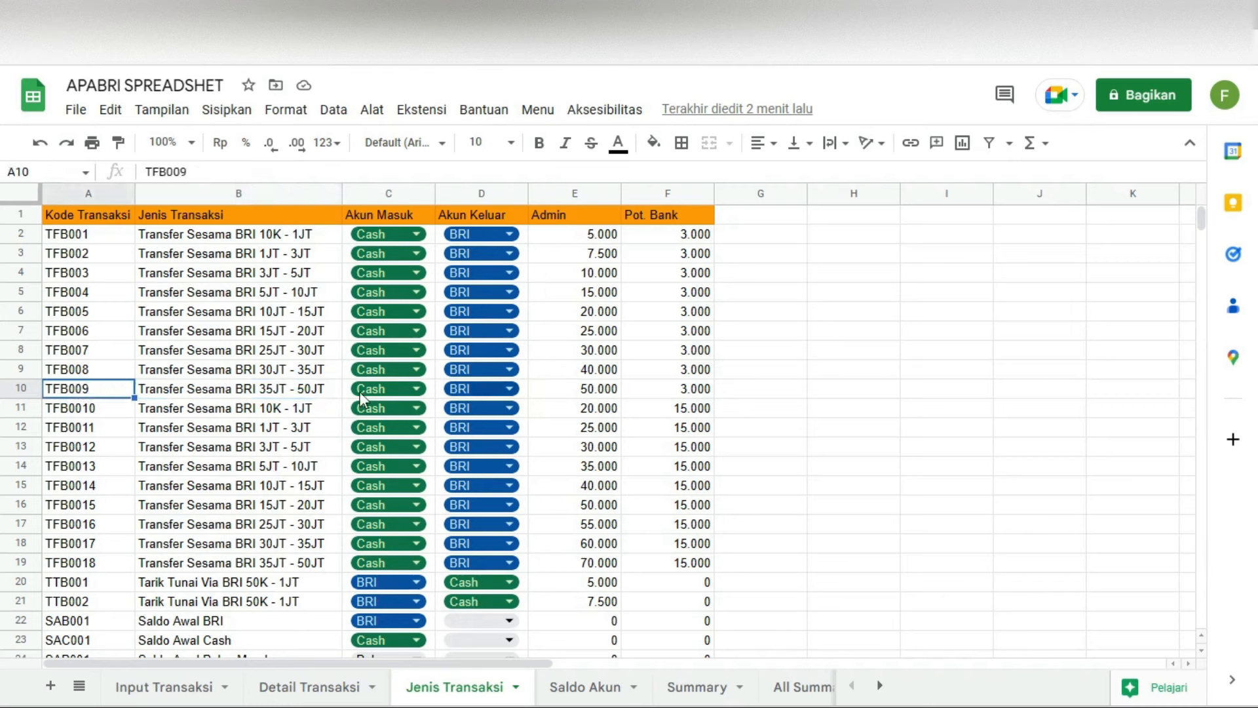
drag(117, 239, 664, 223)
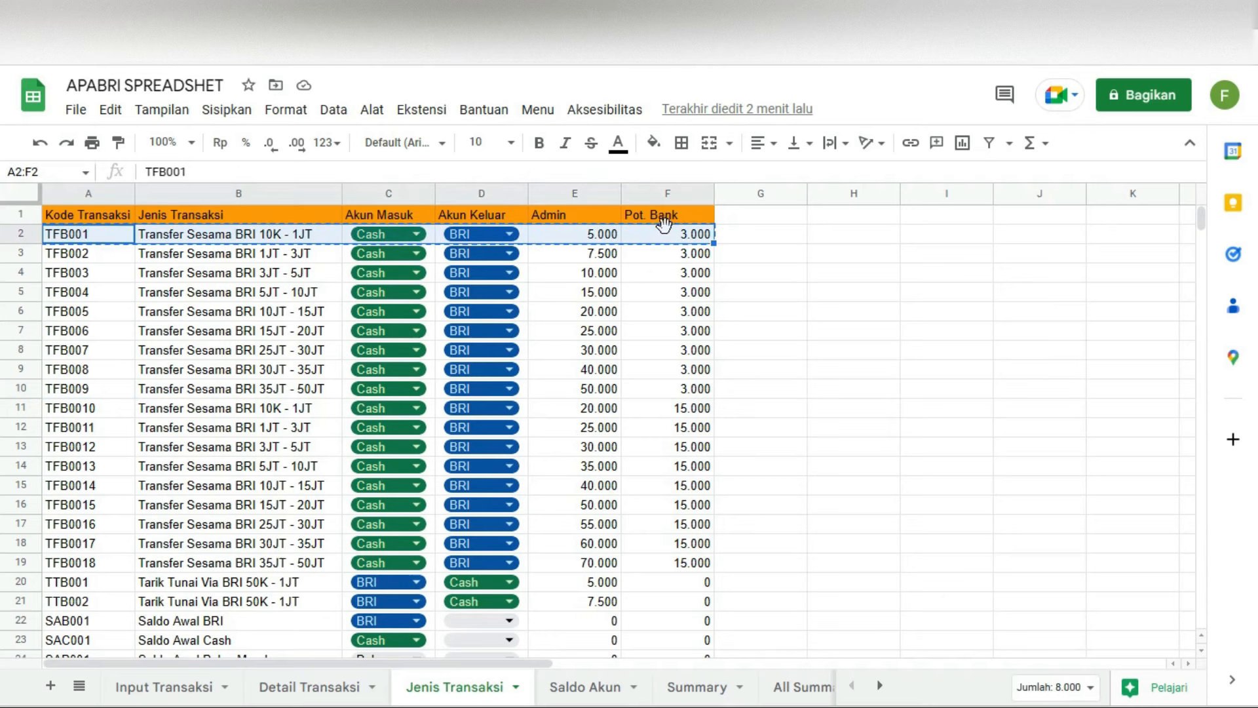
click(270, 254)
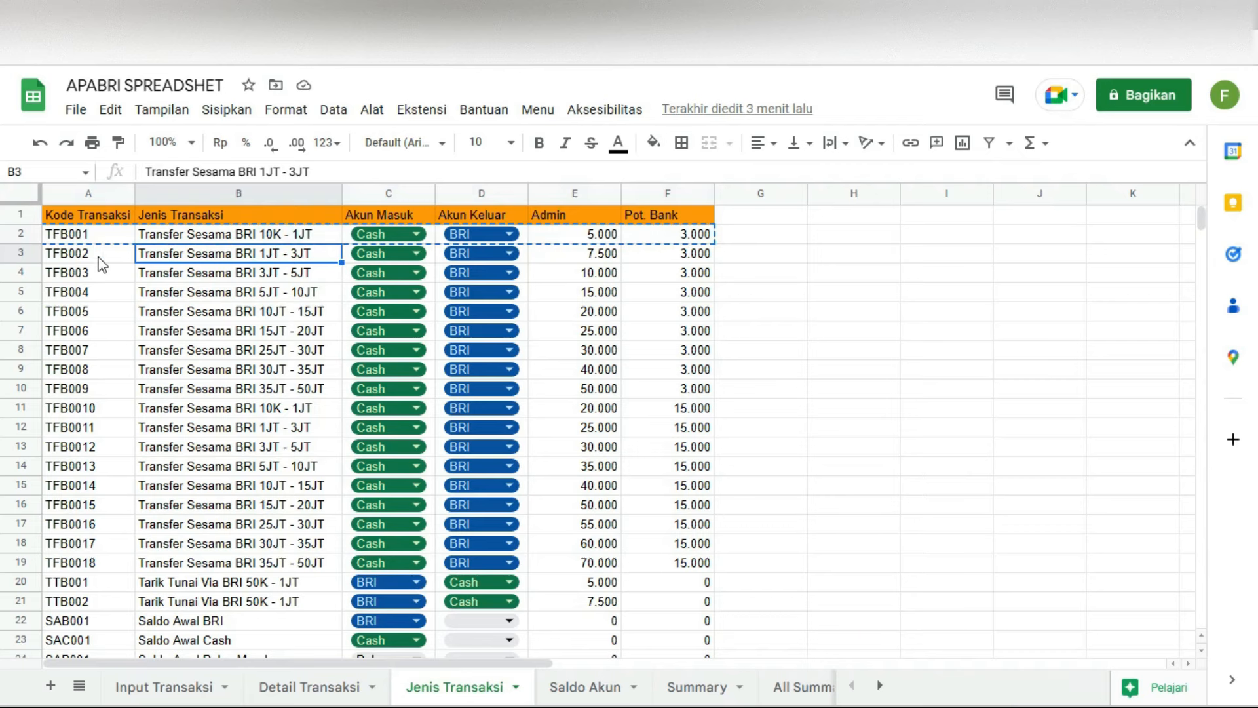
click(116, 234)
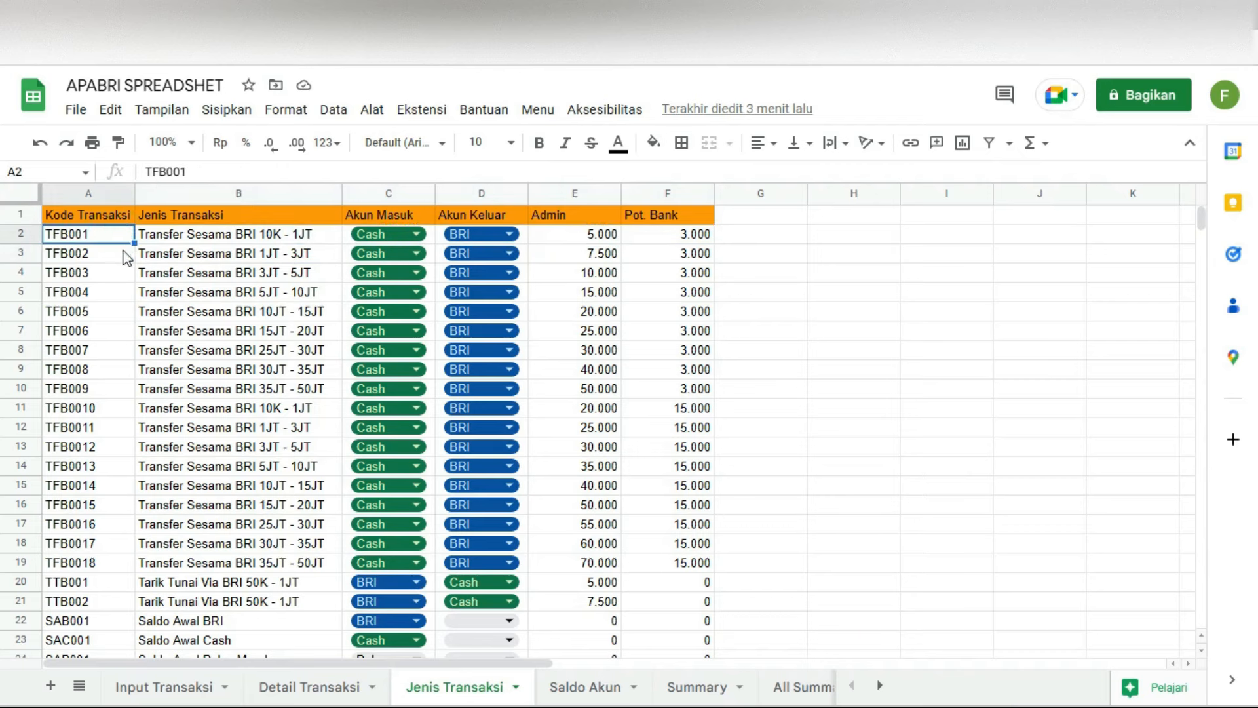
shift+click(134, 259)
drag(137, 263, 135, 292)
click(92, 297)
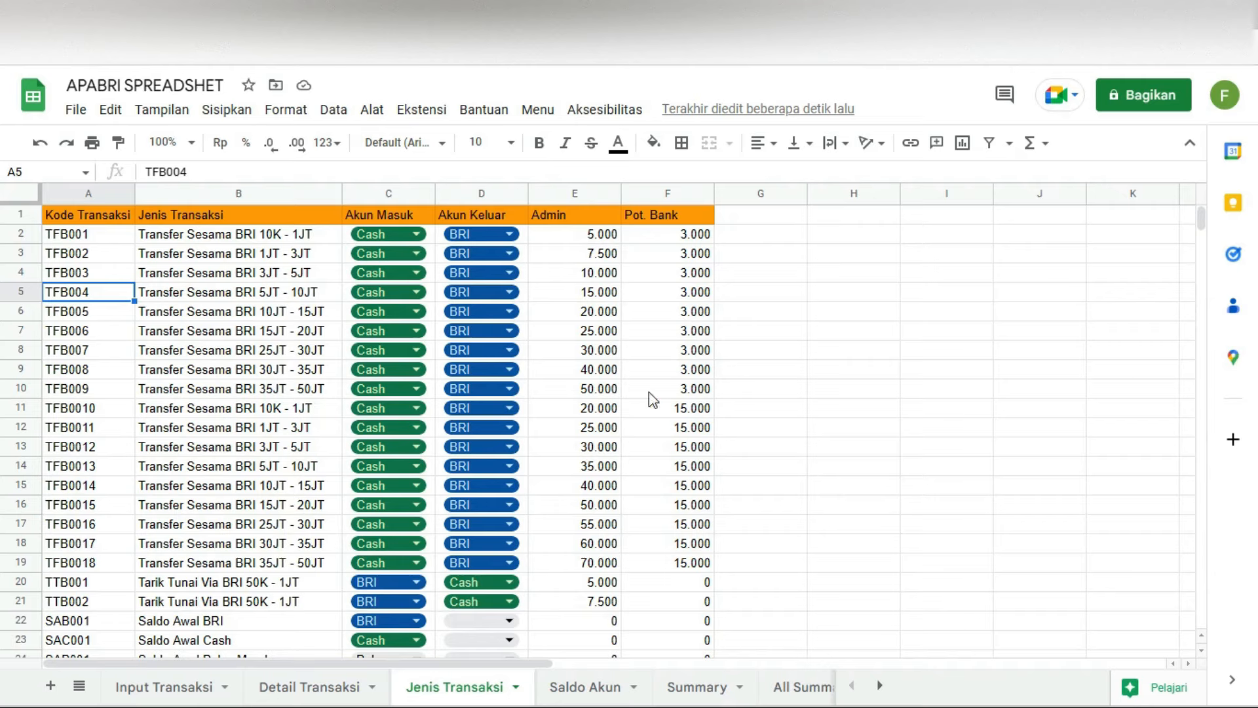
scroll(190, 486, down, 5)
scroll(190, 487, up, 4)
scroll(191, 484, up, 1)
scroll(200, 462, down, 8)
scroll(102, 413, up, 8)
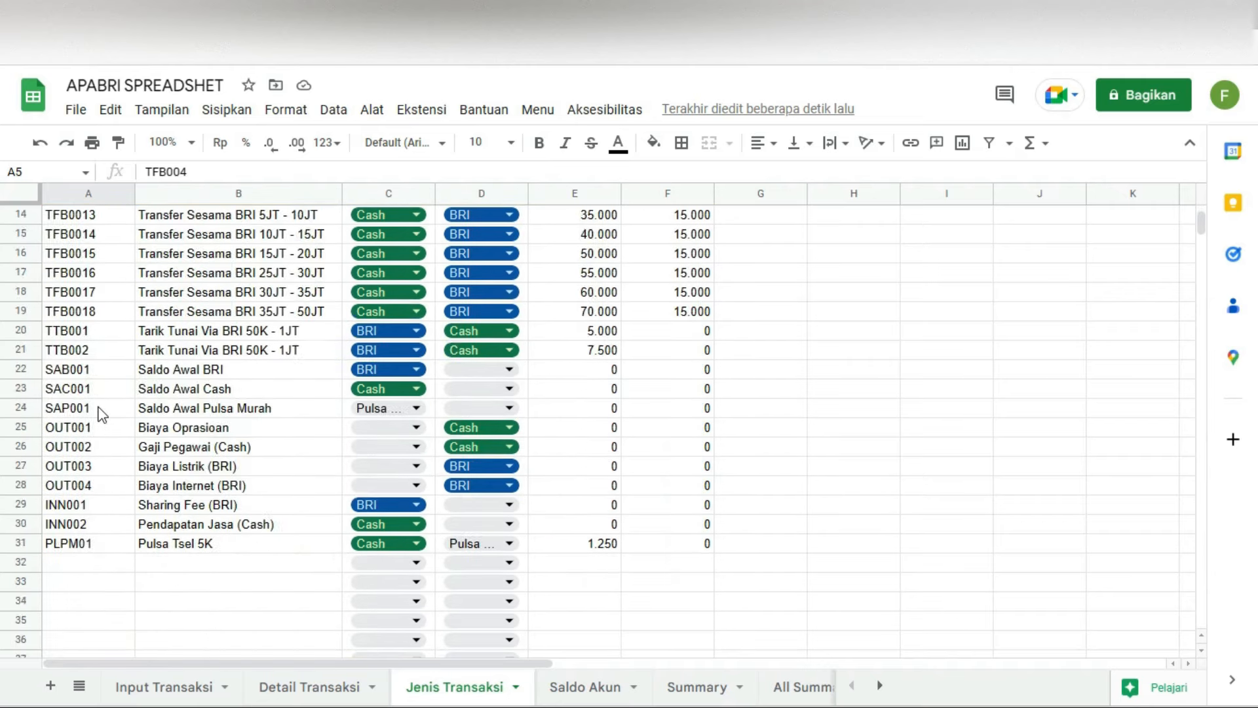
scroll(314, 416, down, 7)
scroll(315, 416, up, 7)
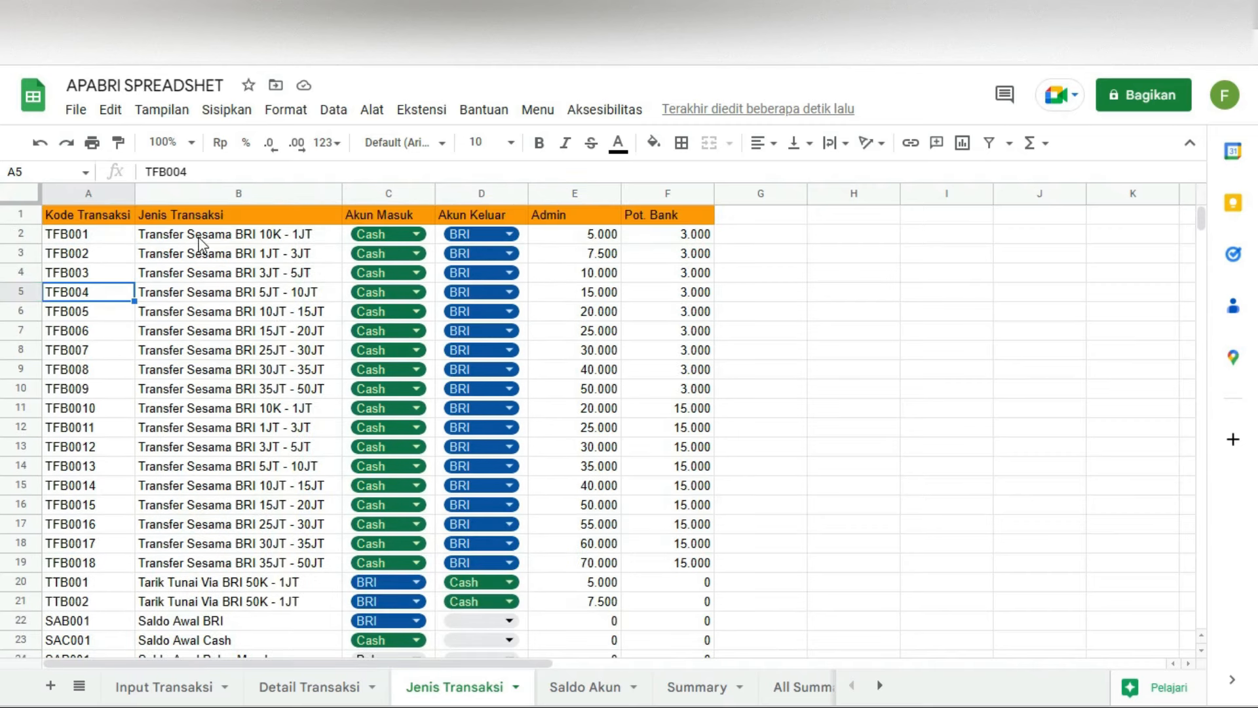
Step: Scroll down to the OUT codes and look at OUT002, Gaji Pegawai (Cash)
scroll(308, 482, down, 3)
scroll(331, 519, up, 3)
scroll(272, 337, down, 8)
scroll(273, 337, up, 8)
scroll(339, 400, down, 4)
click(182, 507)
click(81, 508)
click(184, 508)
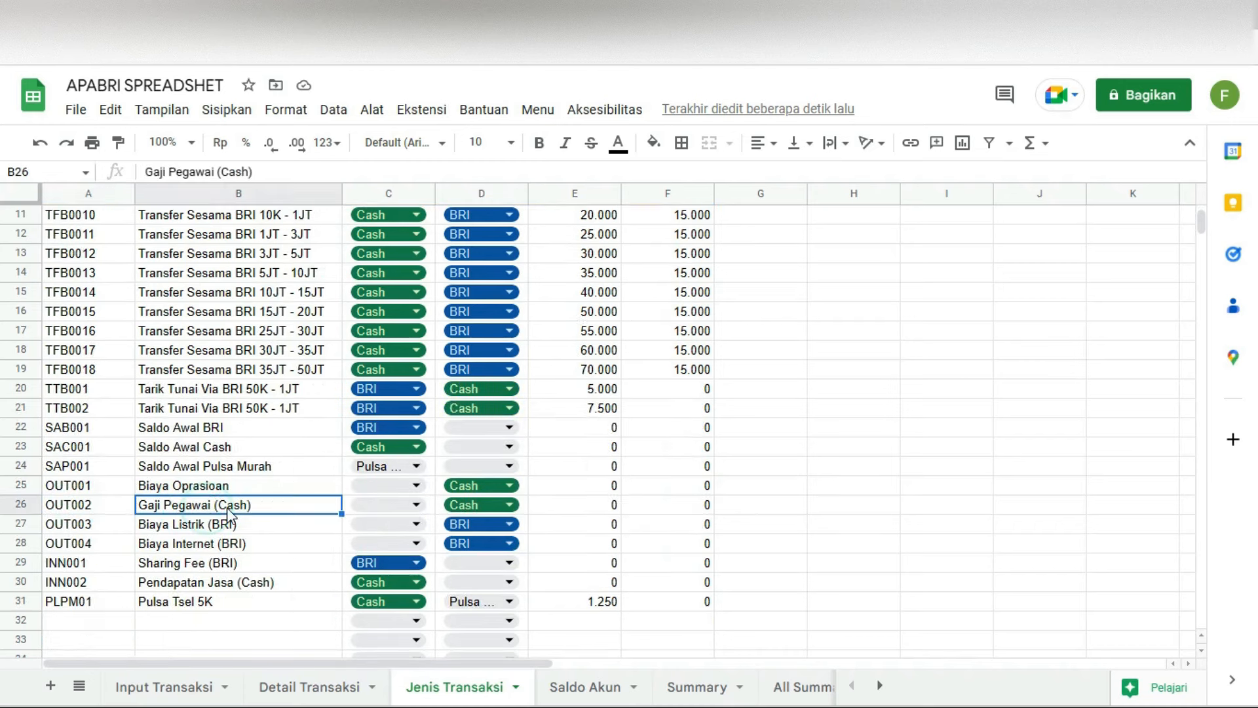
Step: Check the Akun Masuk heading and first description, then scroll back down to rows 11–33
scroll(441, 506, up, 4)
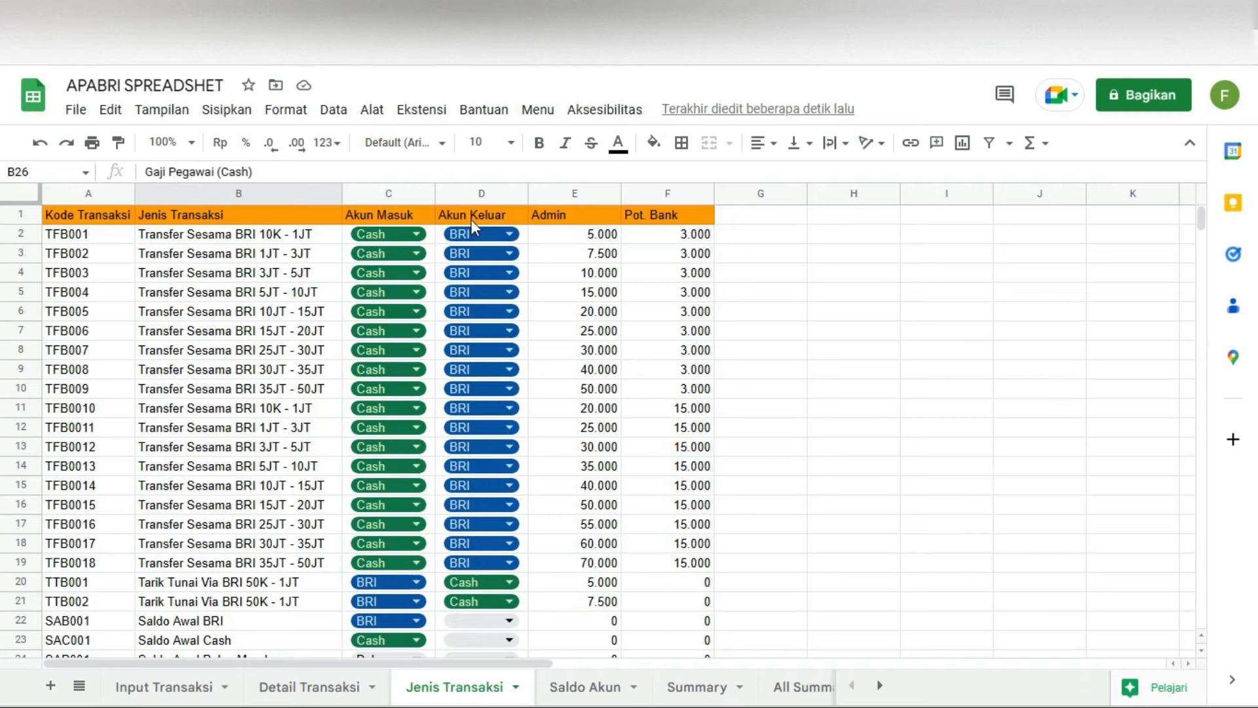
click(383, 216)
scroll(394, 236, down, 5)
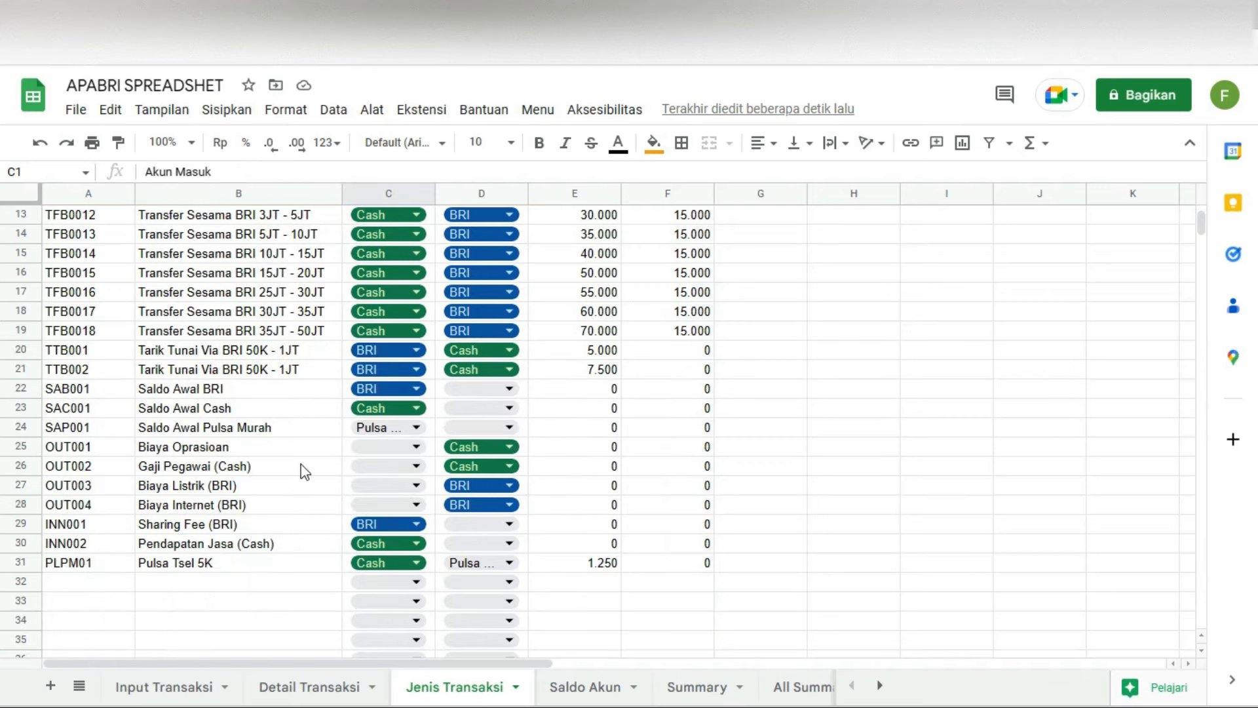
scroll(487, 523, up, 2)
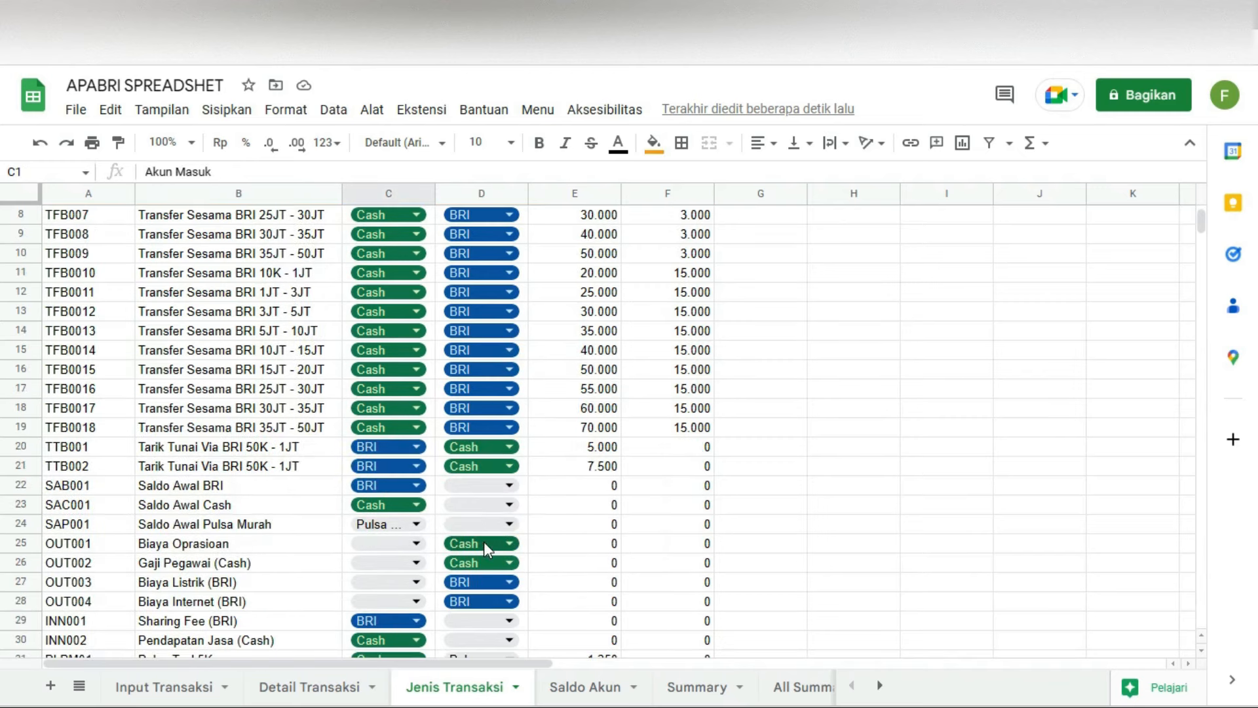
scroll(395, 357, up, 3)
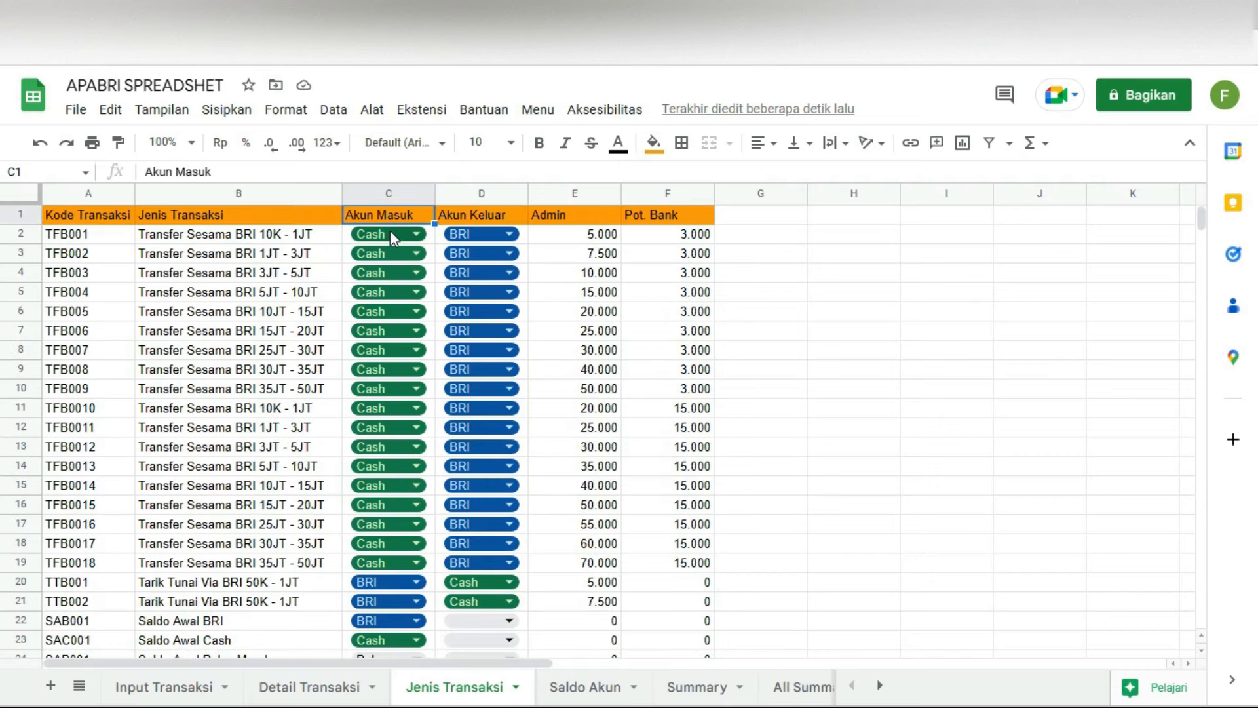
click(192, 238)
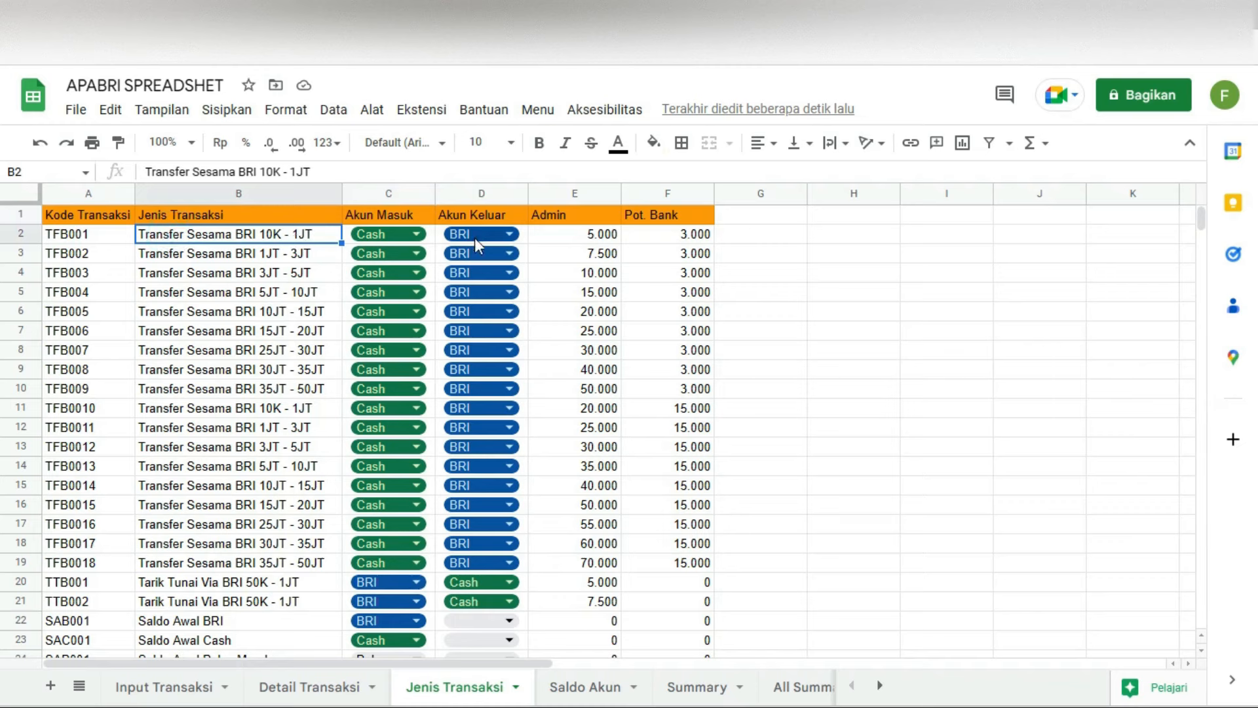
scroll(486, 482, down, 3)
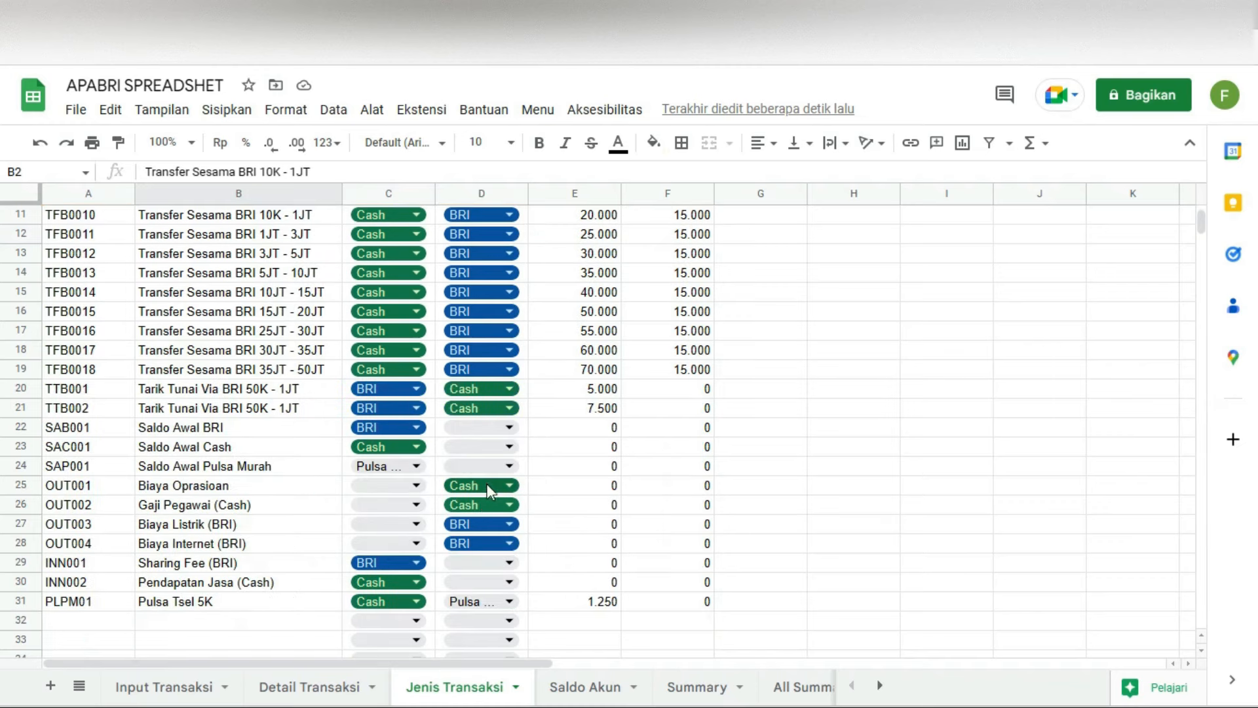
Step: Rename OUT001's Biaya Oprasioan in B25 to 'Biaya Oprasioan (Cash)', then scroll back up
click(239, 489)
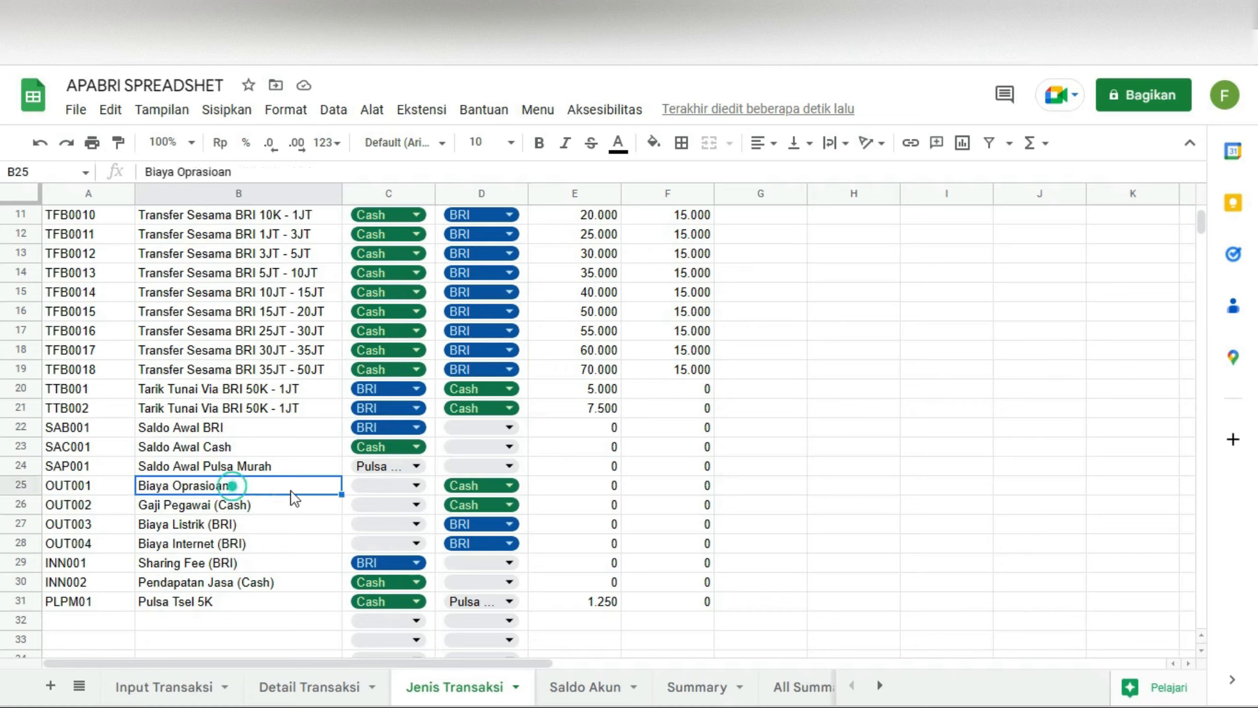
click(489, 486)
click(783, 486)
click(248, 490)
double_click(247, 490)
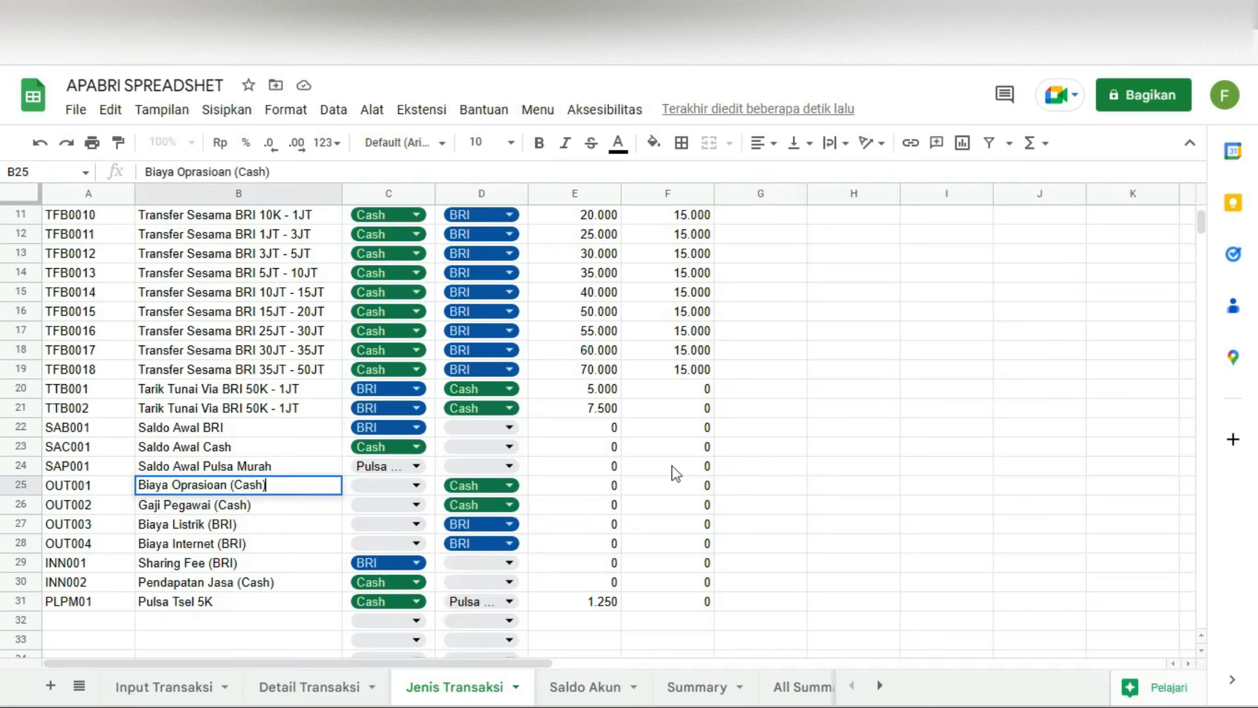
click(811, 472)
click(314, 491)
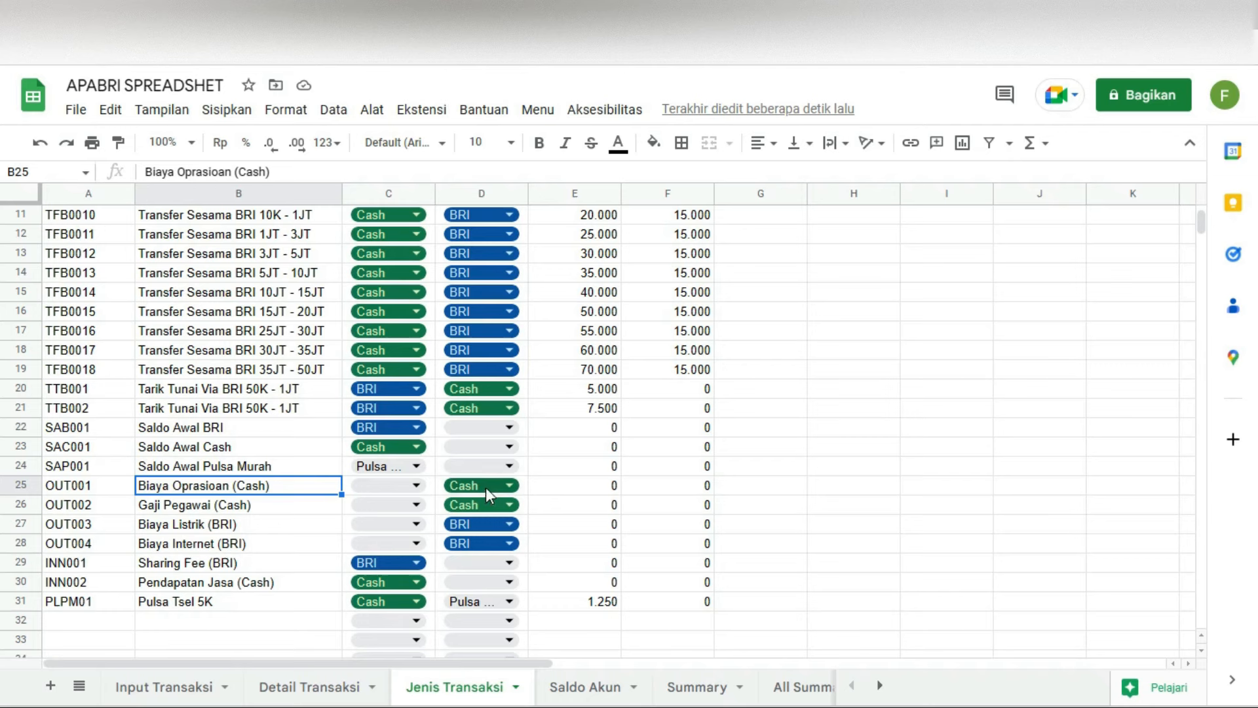
click(172, 527)
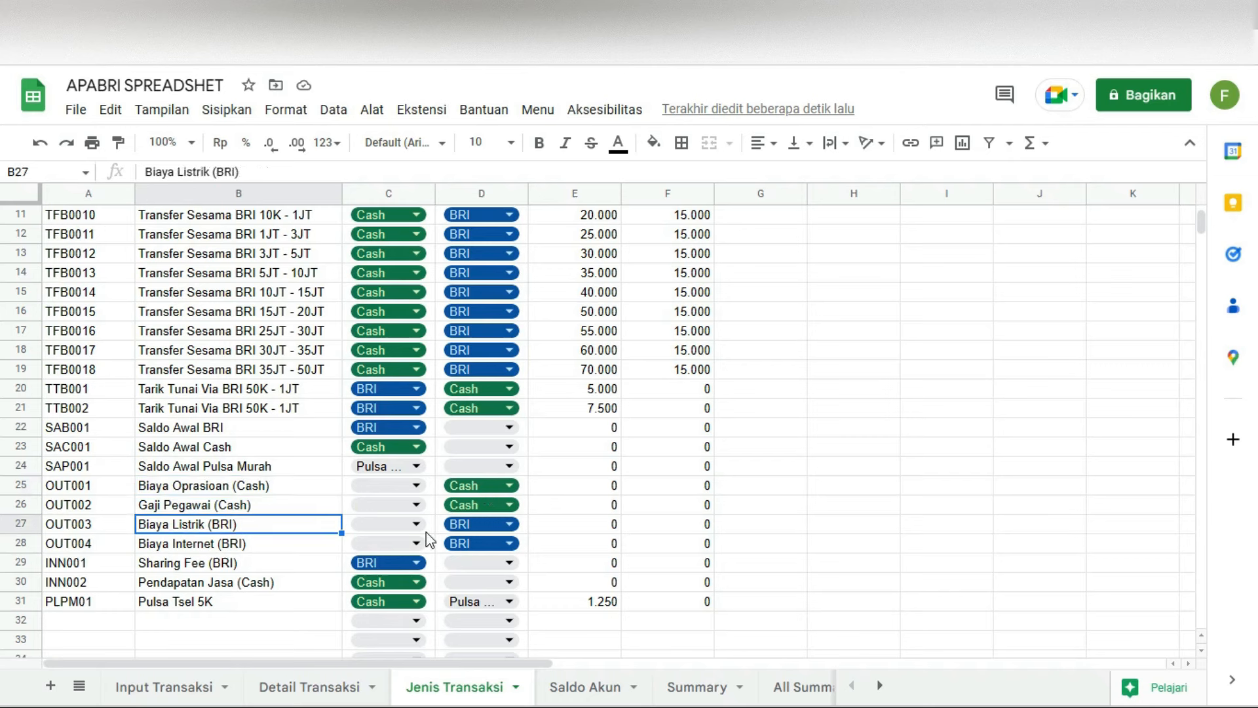
scroll(478, 526, up, 4)
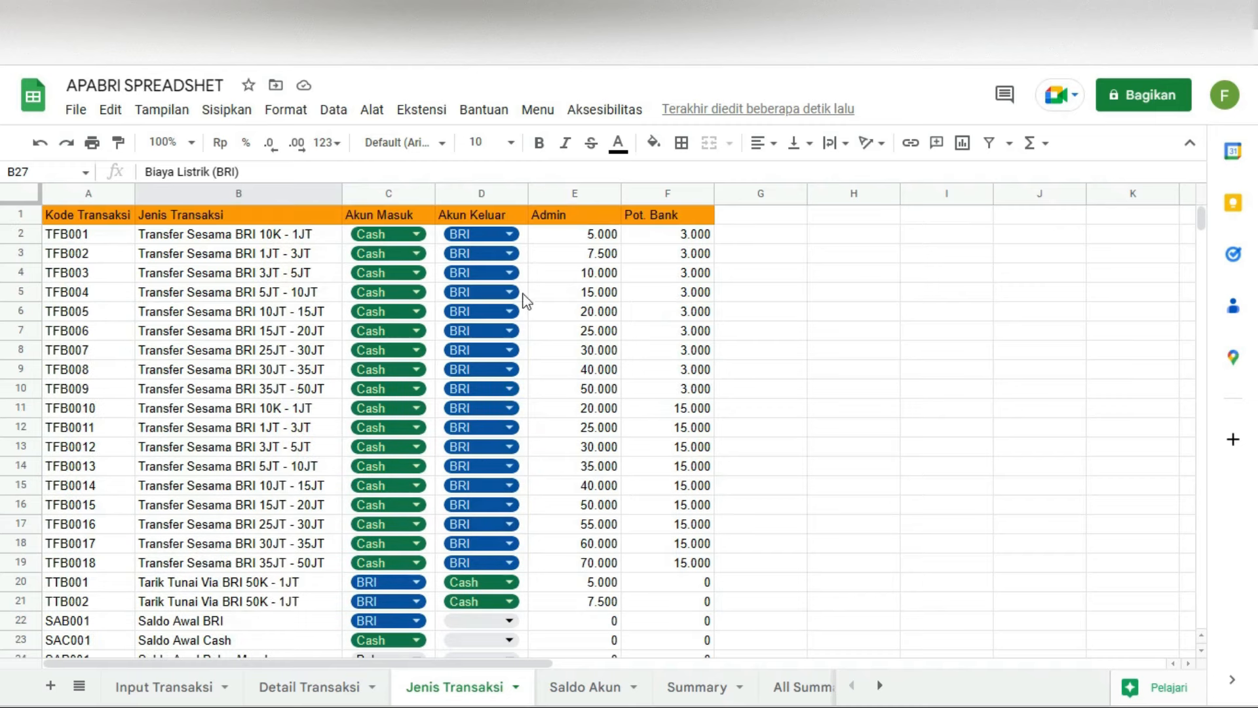
scroll(485, 216, down, 3)
scroll(459, 328, up, 3)
Step: On the Saldo Akun sheet, pick empty cell A9 below Pulsa Murah
click(585, 685)
click(103, 371)
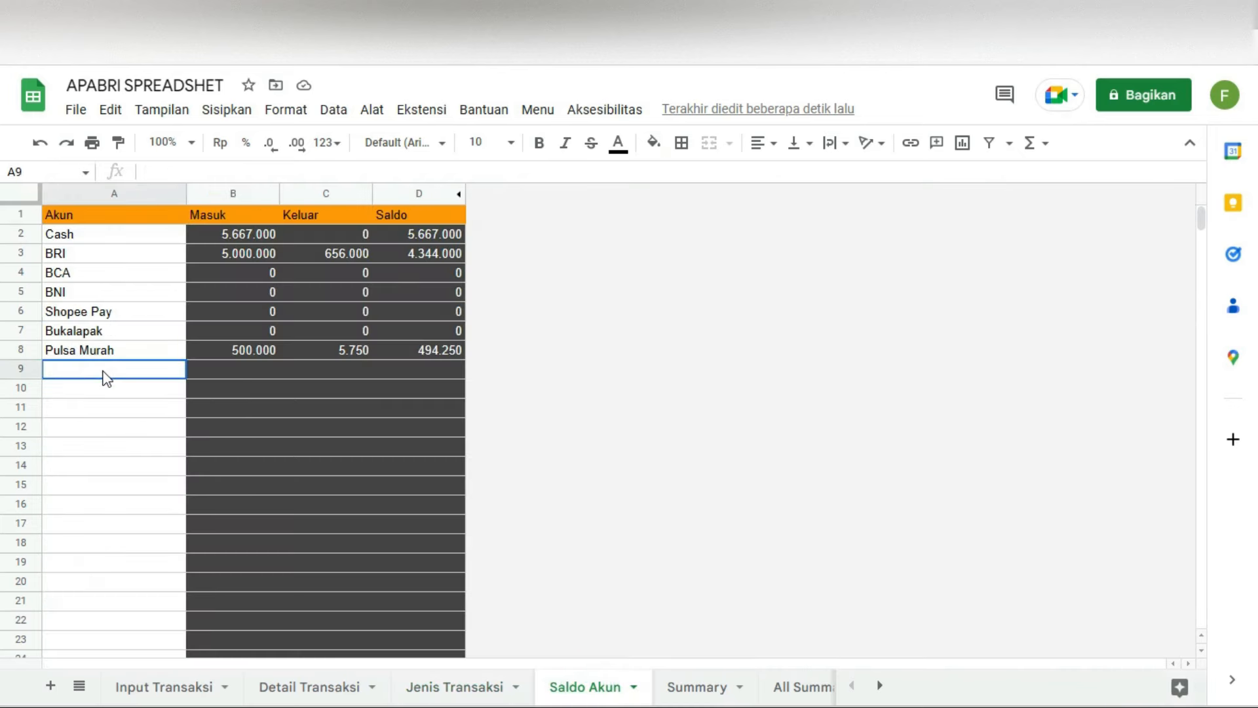
click(92, 386)
click(74, 406)
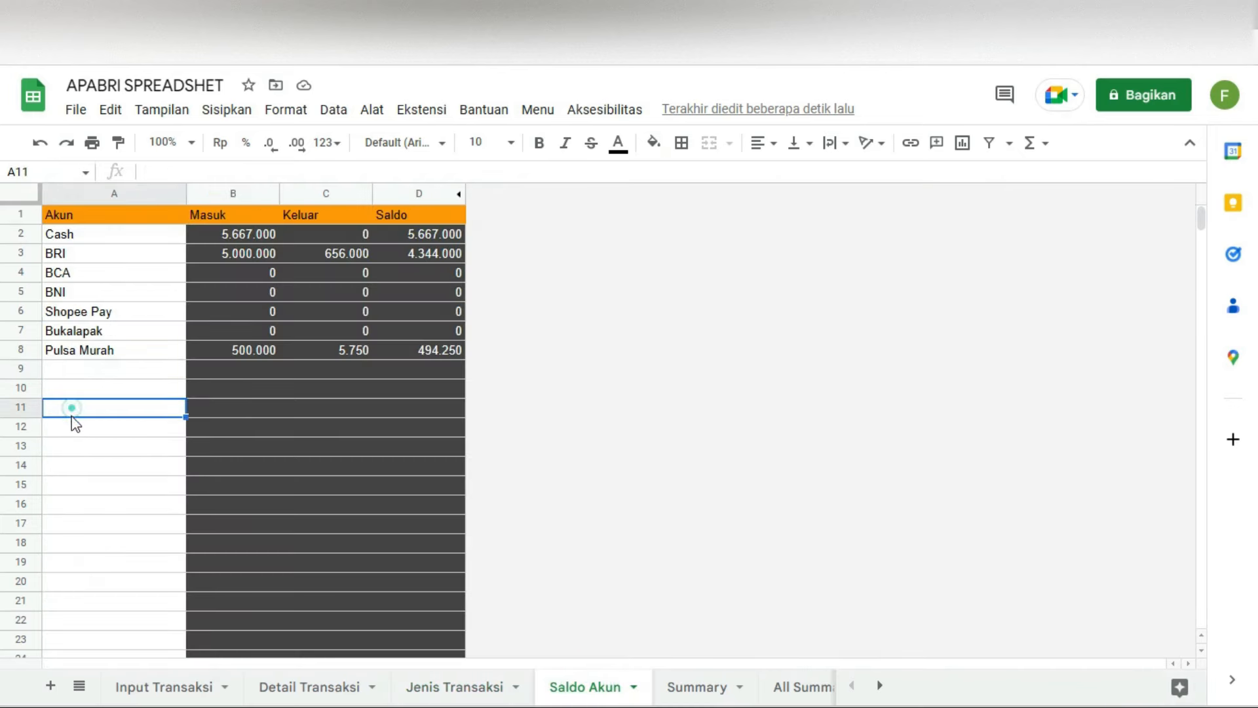
click(86, 371)
scroll(82, 419, down, 4)
scroll(79, 451, up, 4)
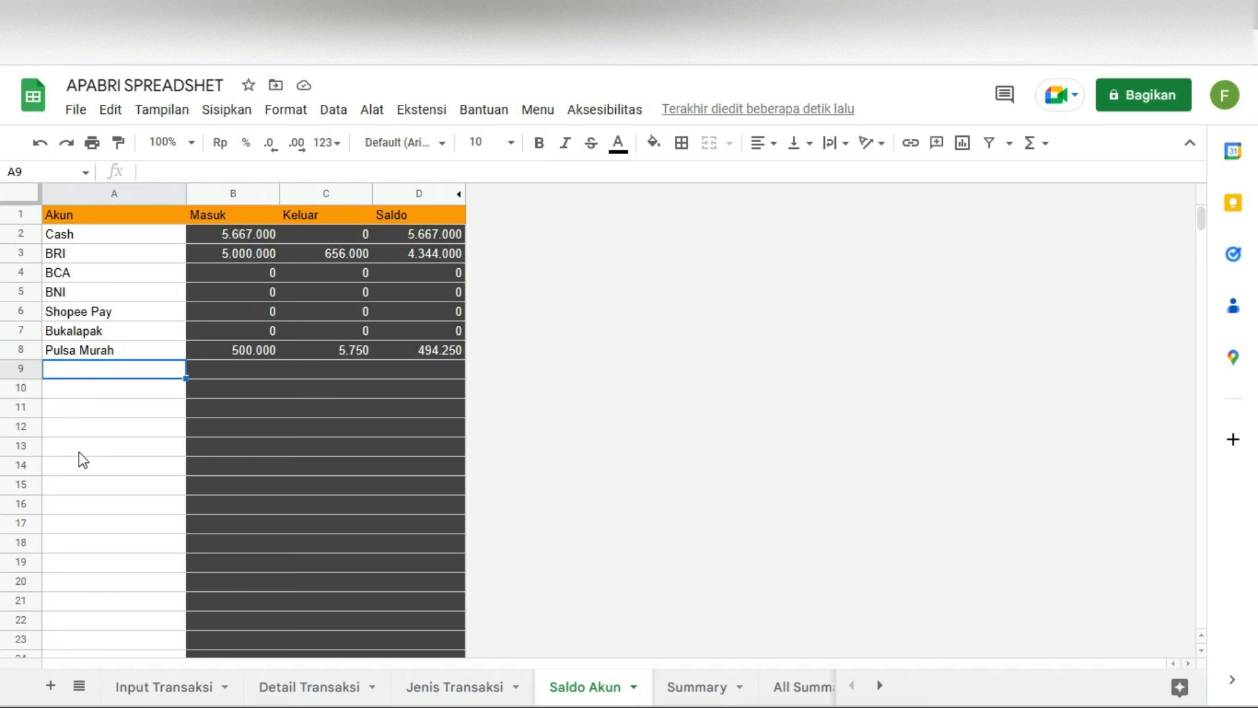
Step: Enter 'Berangkas' in A9 and check its Masuk, Keluar and Saldo all show 0
click(112, 371)
text(Berangkas)
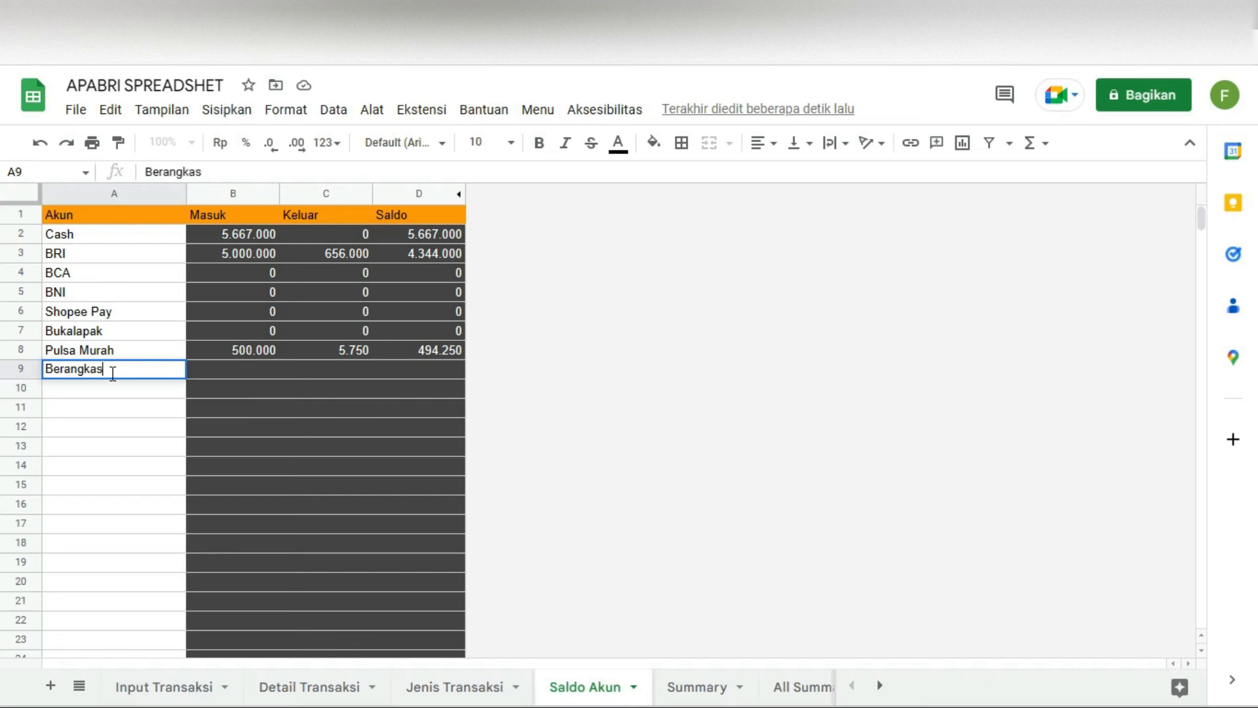
key(Return)
key(Right)
key(Up)
key(Right)
key(Left)
key(Left)
key(Right)
key(Right)
key(Right)
key(Left)
key(Left)
key(Left)
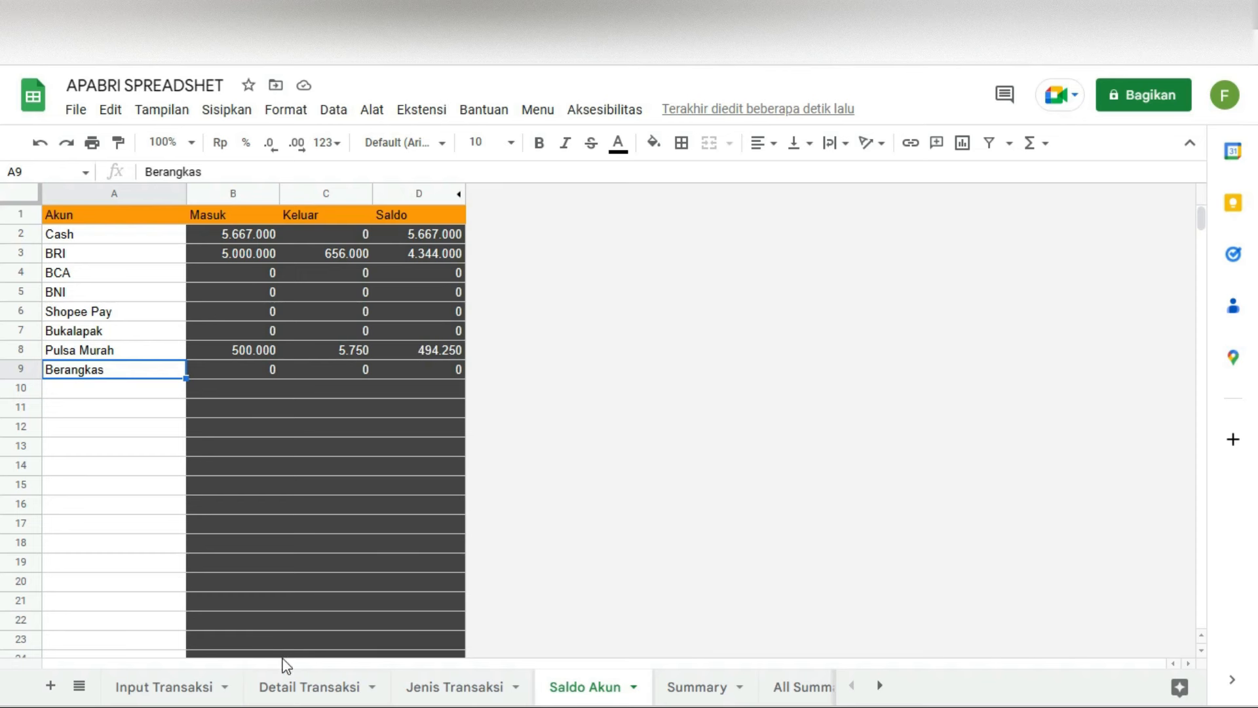
Step: Regenerate the Summary report from the custom Menu > Laporan > Summary on the Summary sheet
click(689, 684)
click(531, 111)
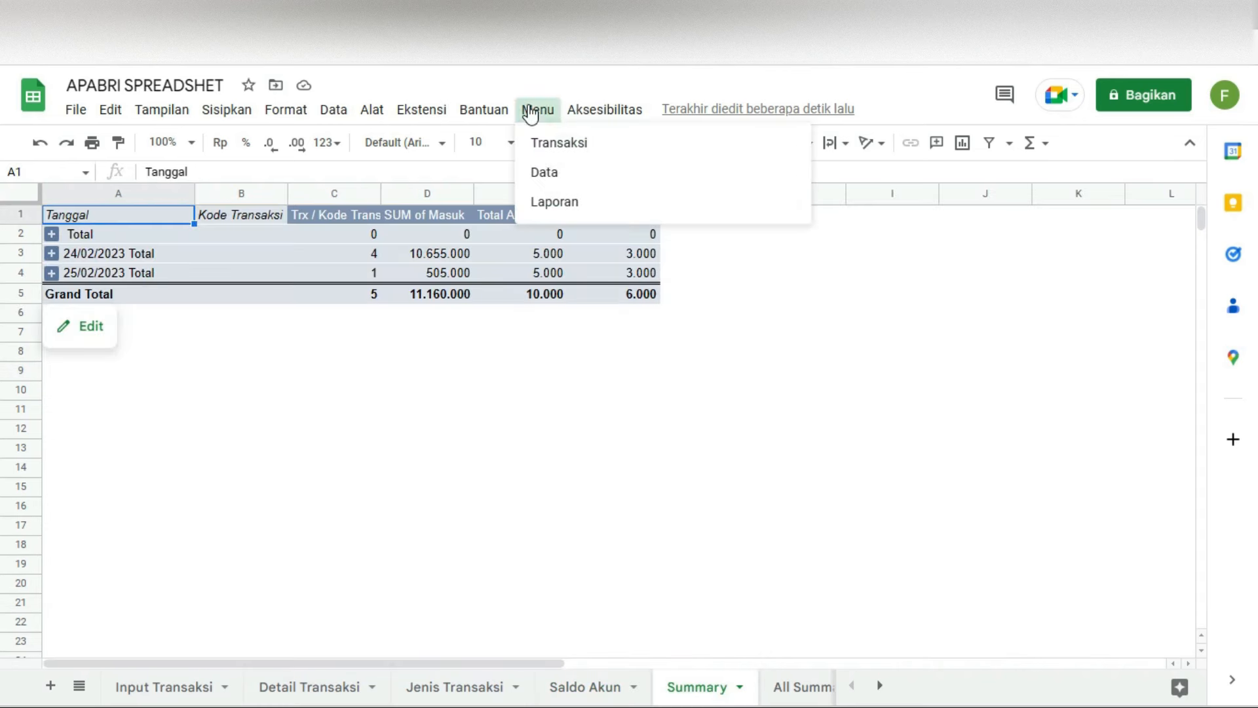
click(562, 202)
click(863, 206)
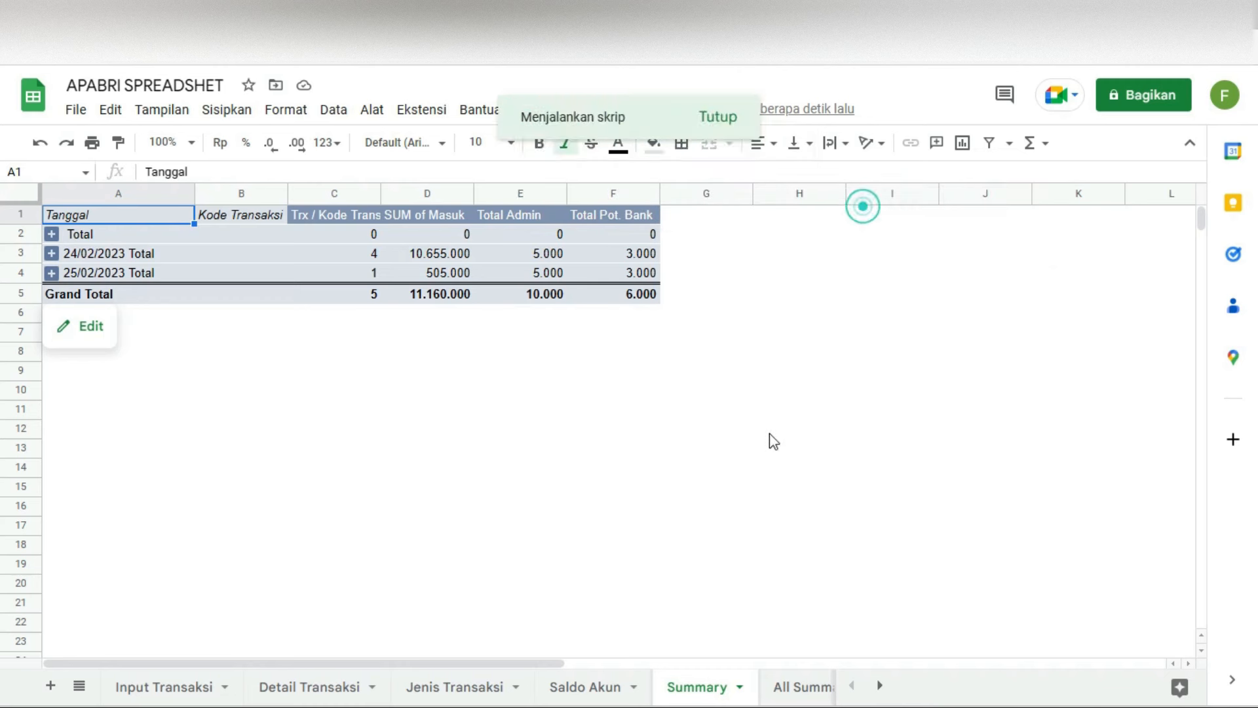
click(477, 387)
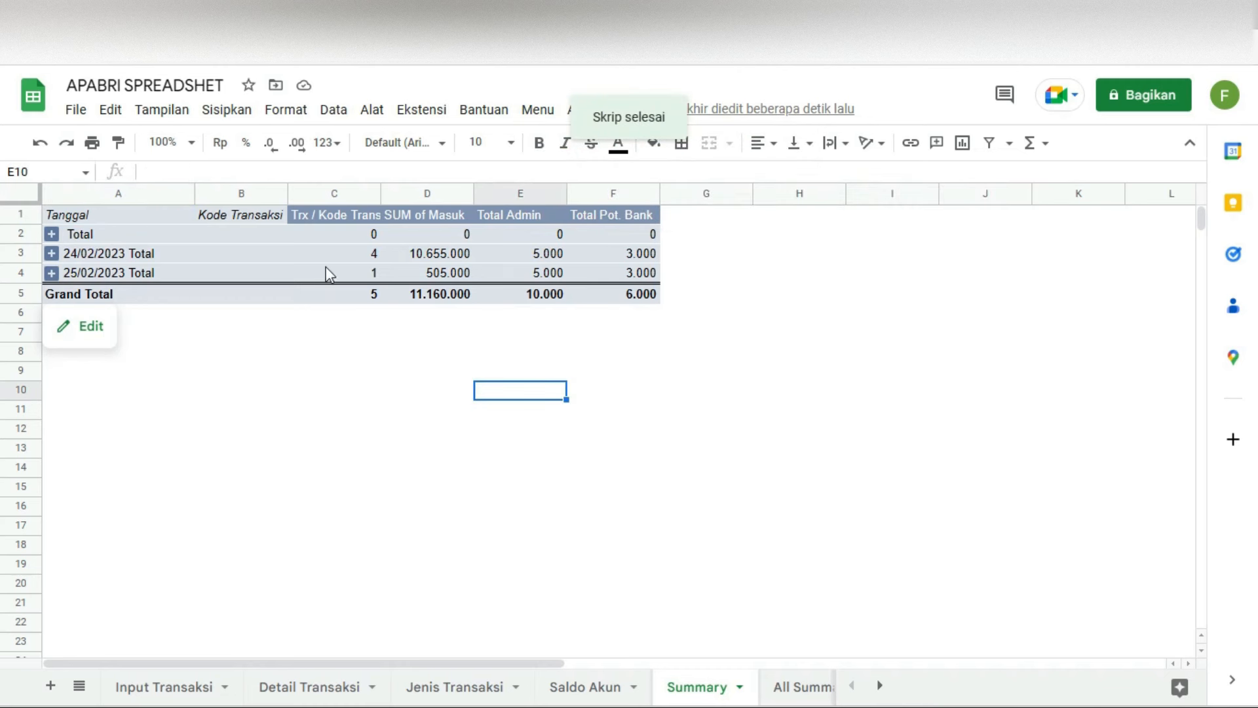
Step: Expand the 24/02/2023 and 25/02/2023 groups and review the per-code transaction counts
click(364, 256)
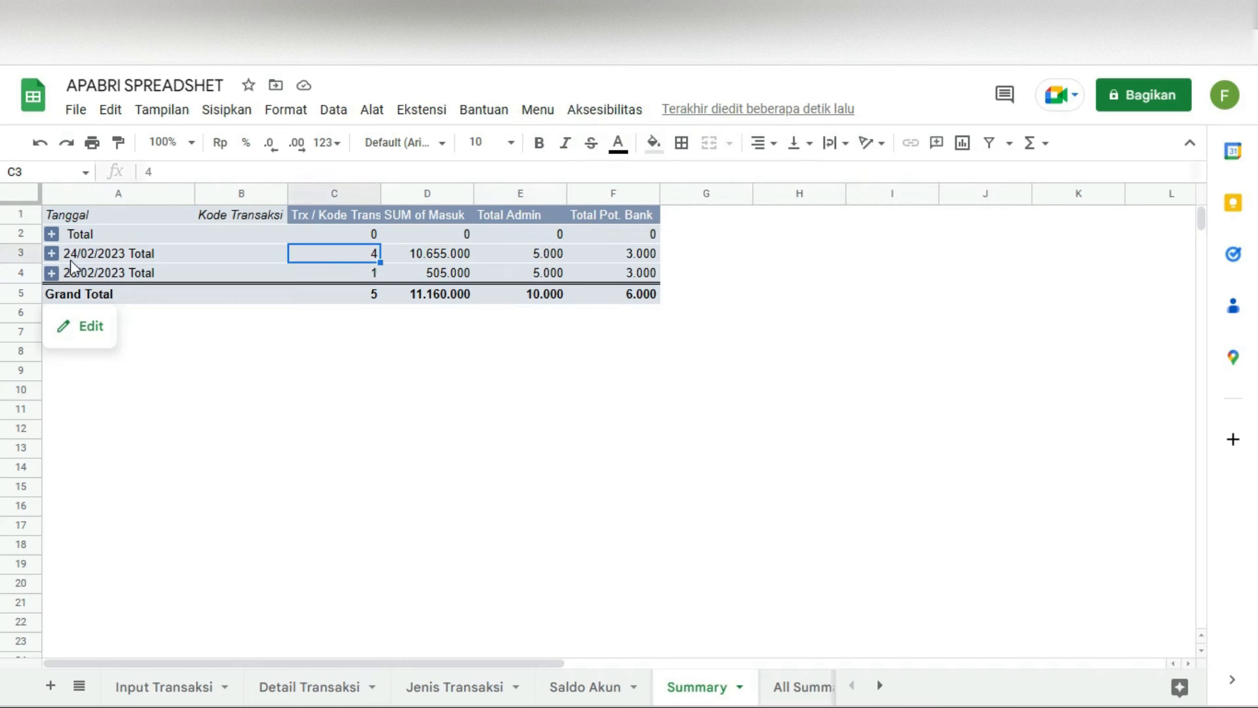
click(52, 255)
click(52, 254)
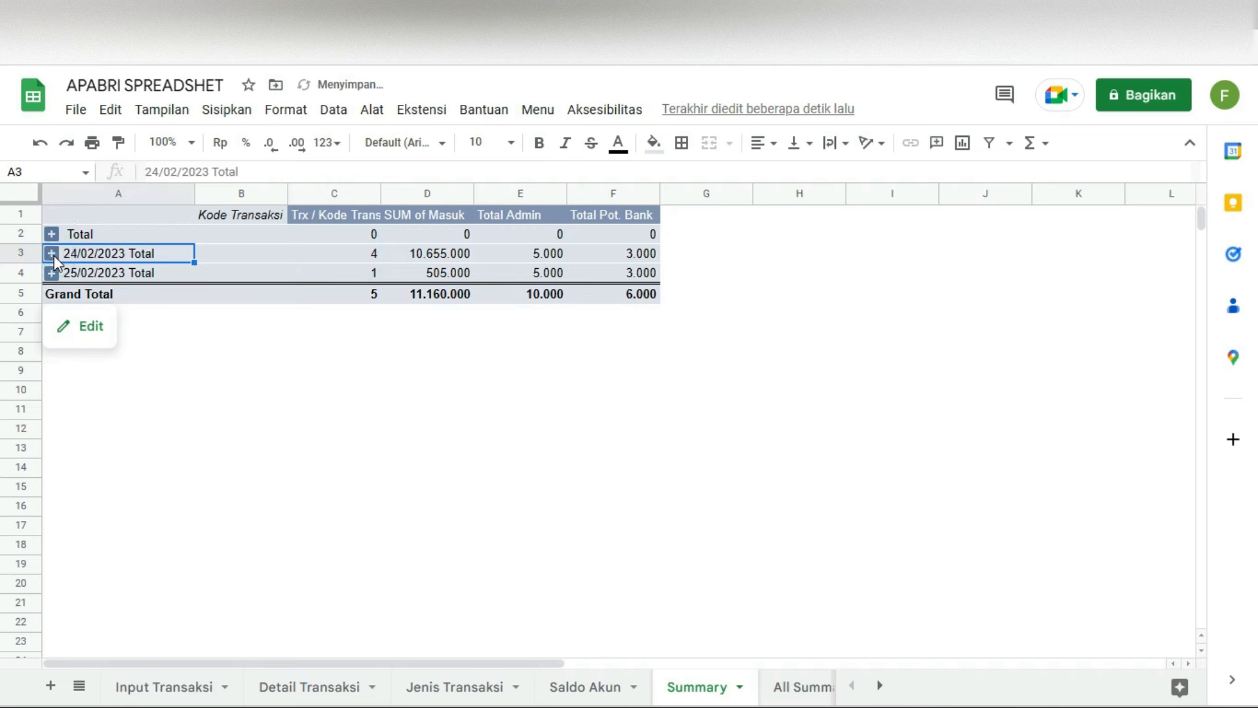
click(51, 352)
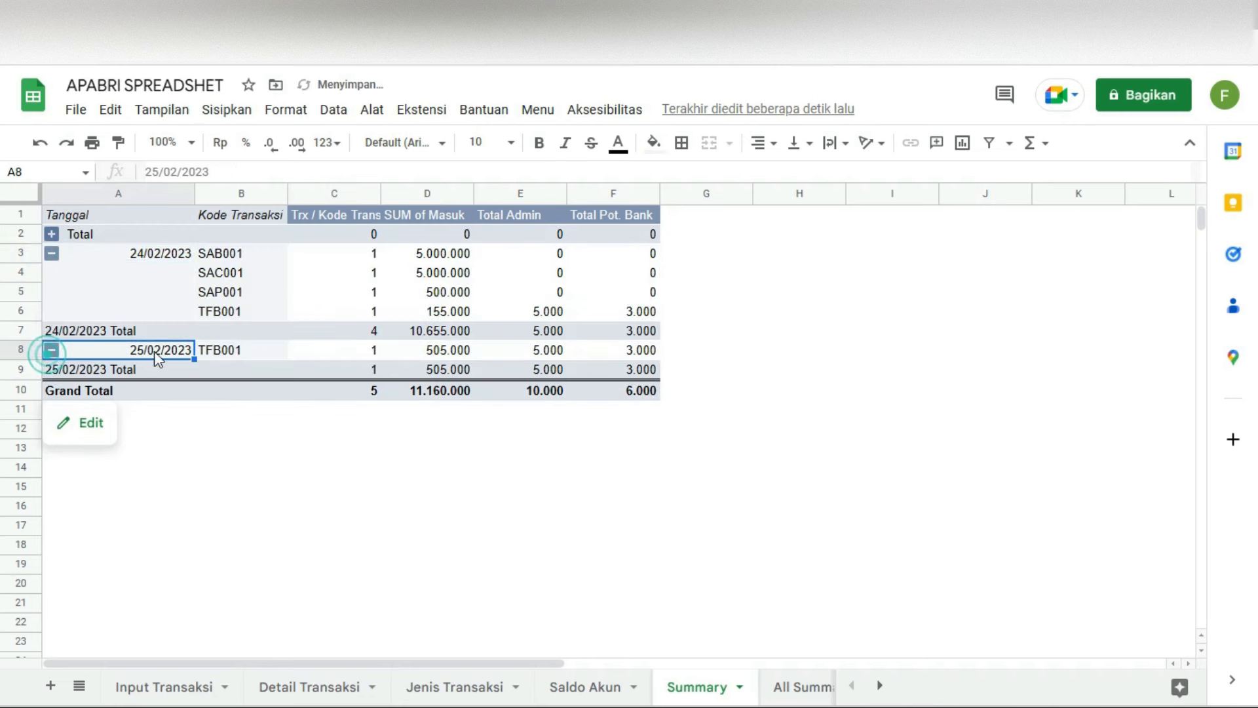
click(231, 354)
click(360, 253)
click(355, 272)
click(356, 290)
click(353, 306)
click(366, 329)
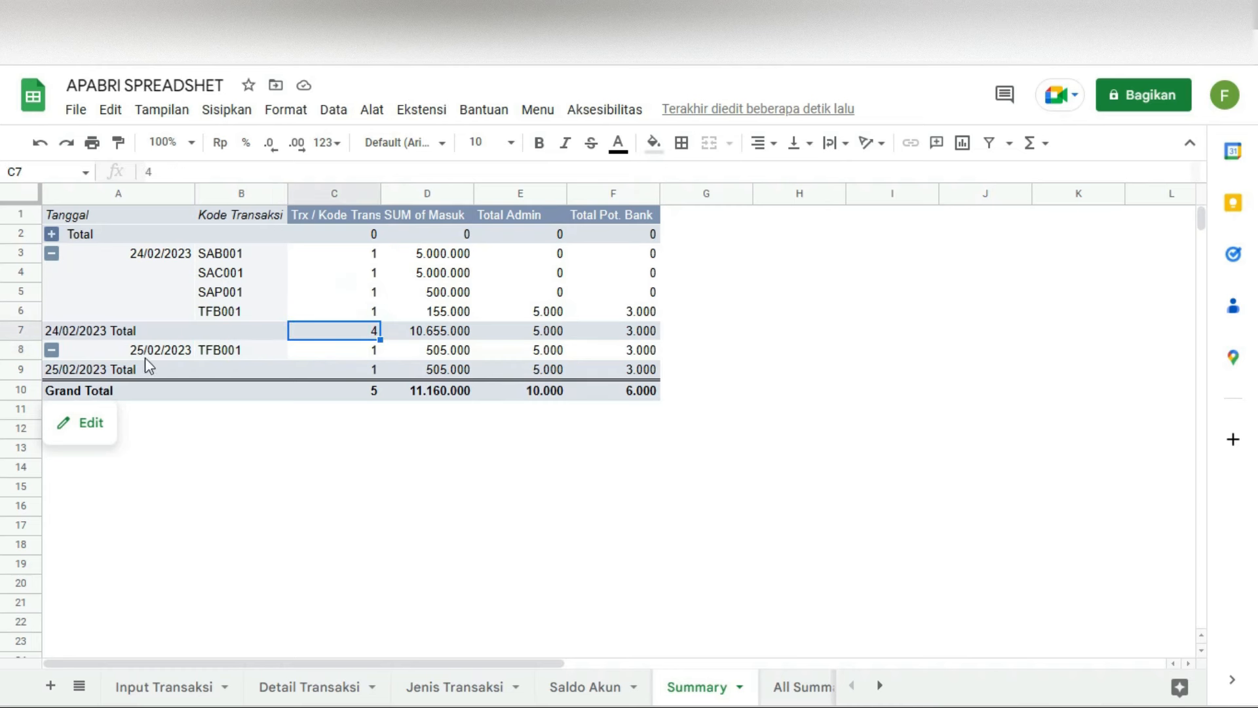
Step: Collapse and re-expand both date groups, then select the Total Admin and Pot. Bank values to see their sums
click(163, 258)
click(157, 350)
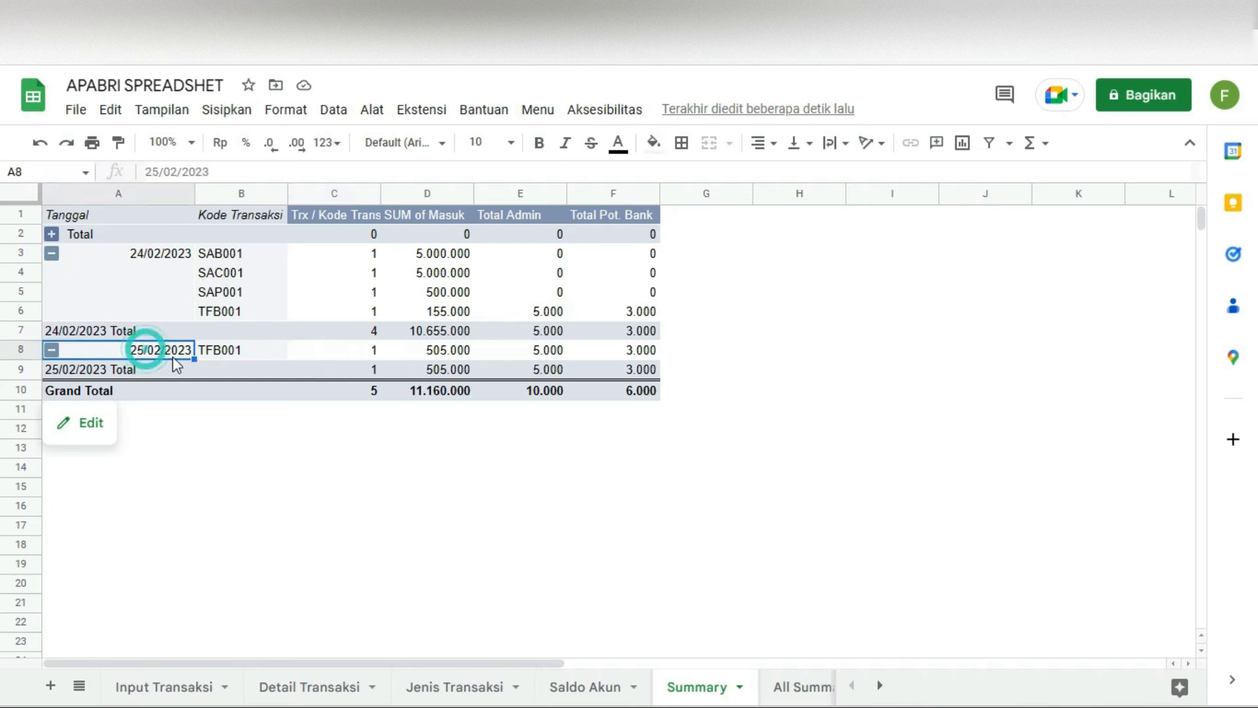
click(52, 350)
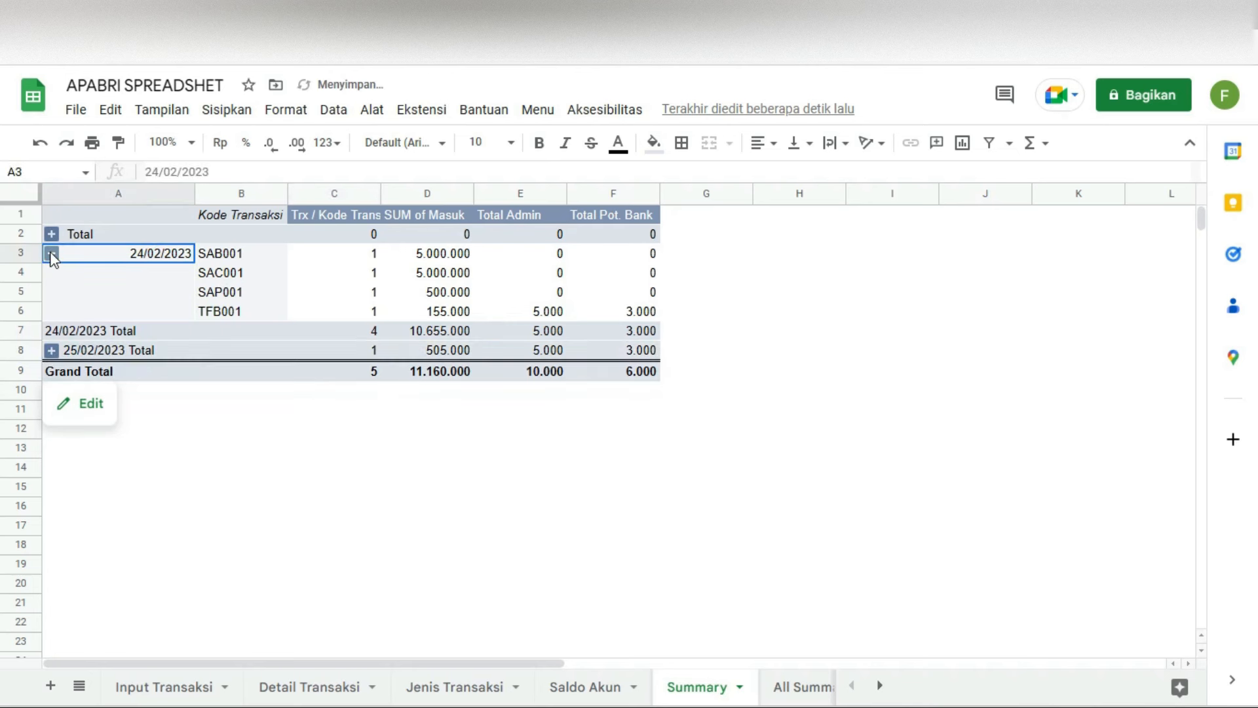
click(52, 253)
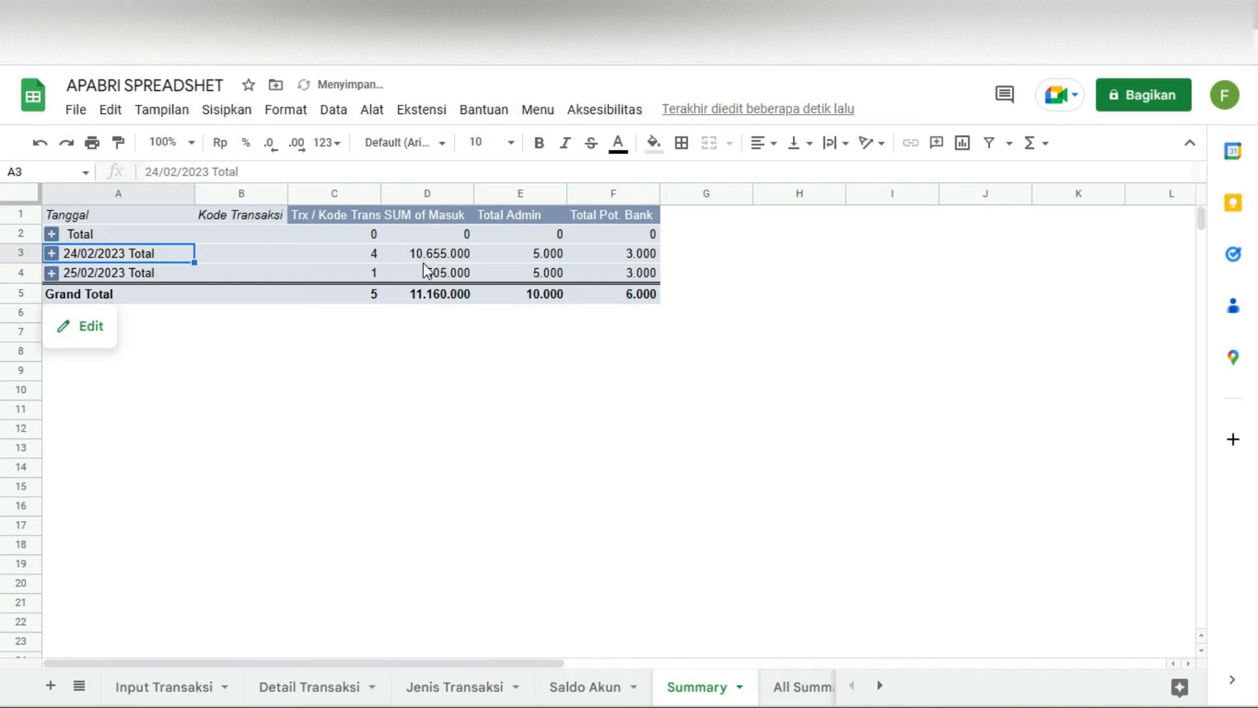
click(51, 253)
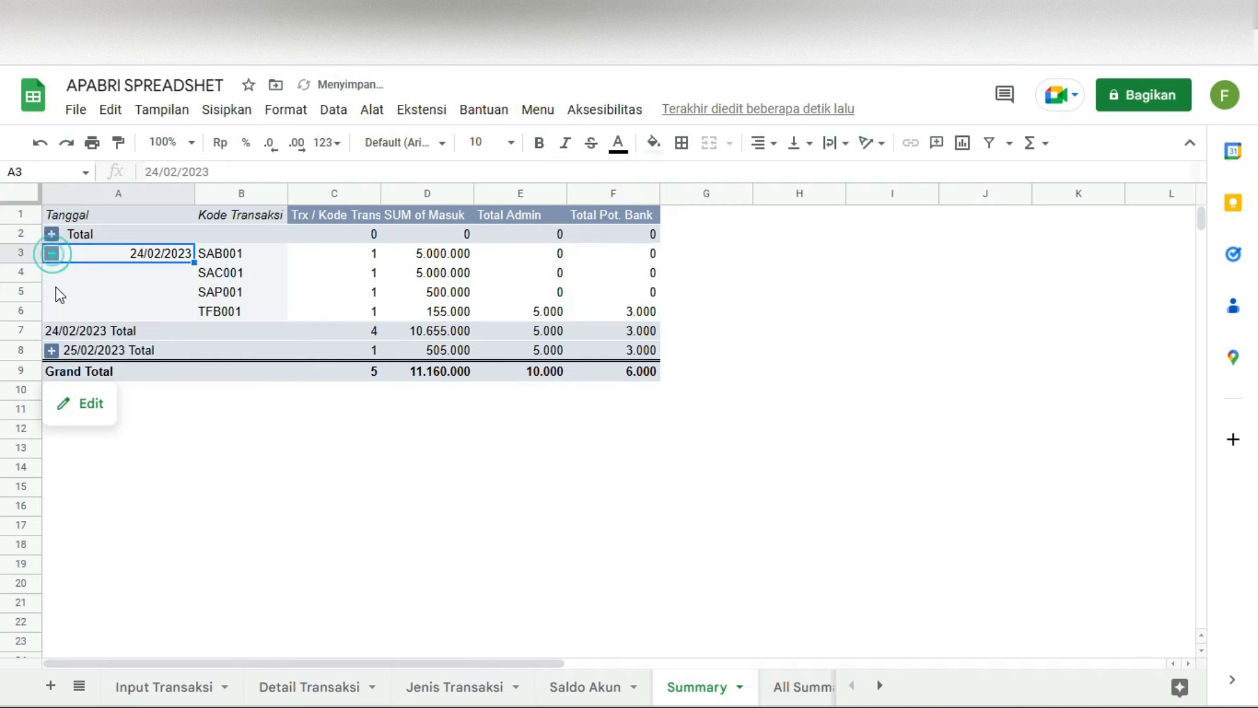
click(52, 350)
click(561, 312)
drag(562, 356, 561, 356)
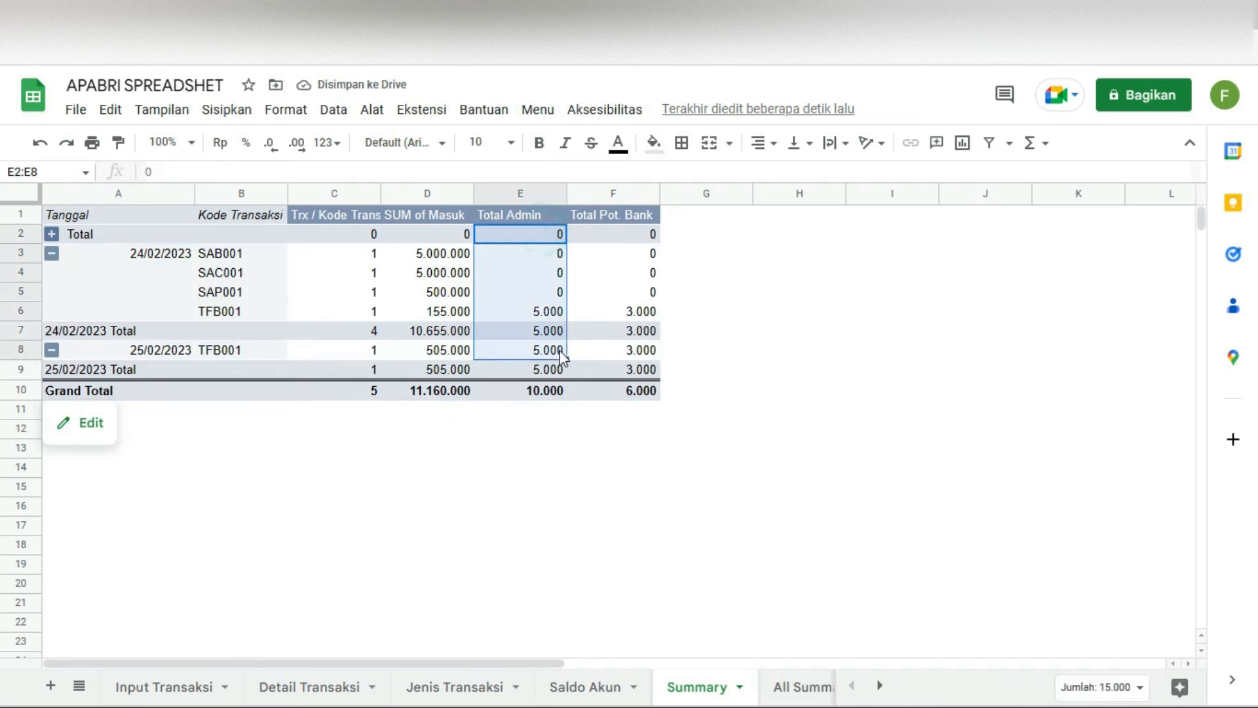
drag(637, 236, 636, 351)
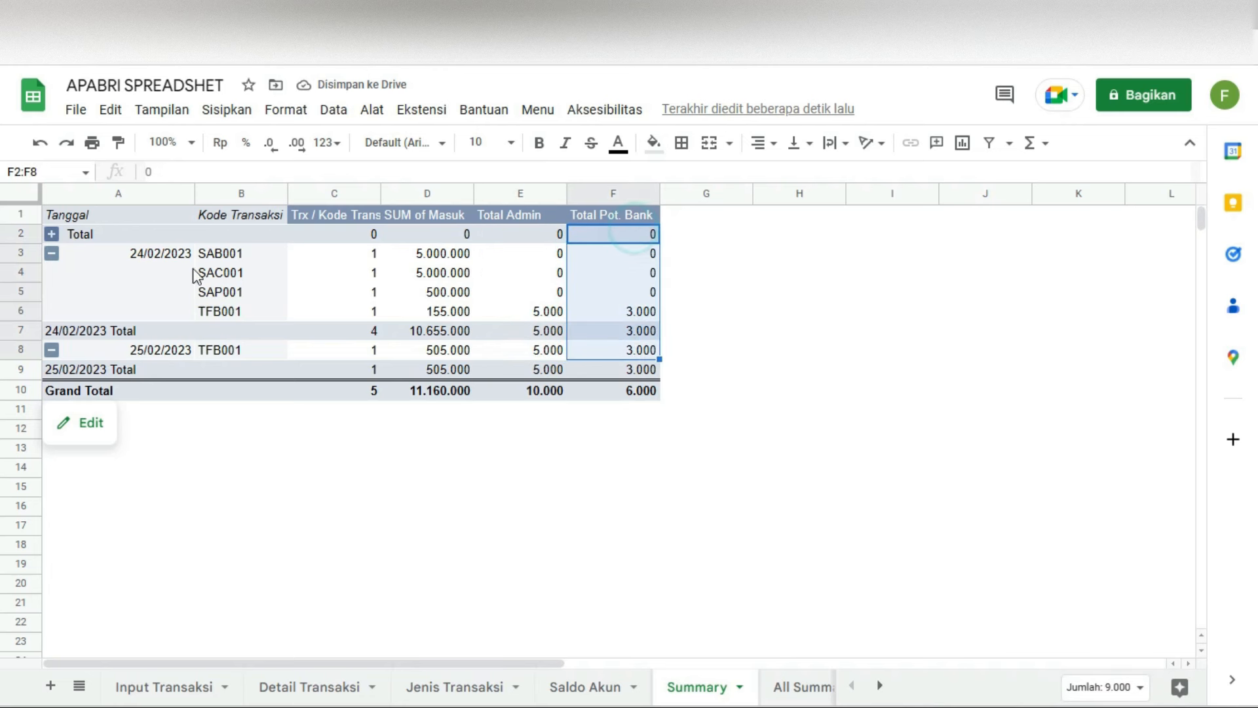
Step: Collapse to daily totals and check the grand totals: 10.000 admin and 6.000 Pot. Bank
click(52, 253)
click(51, 273)
click(531, 254)
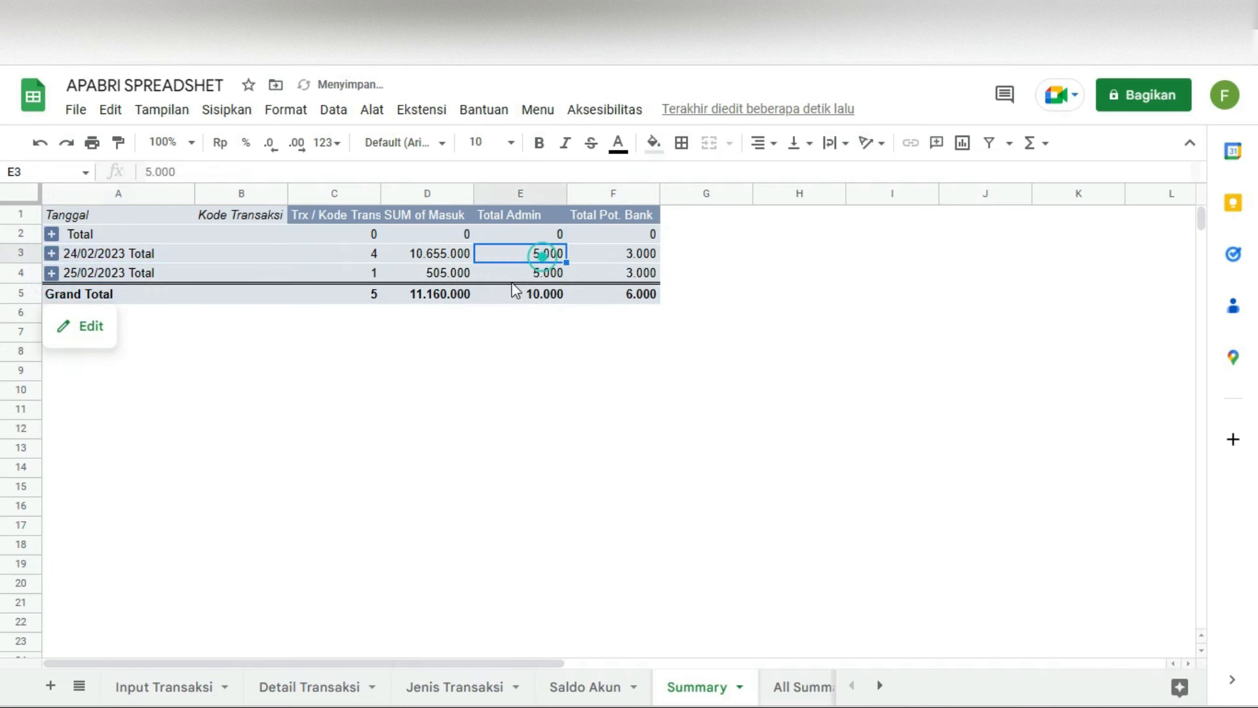
click(598, 254)
click(526, 254)
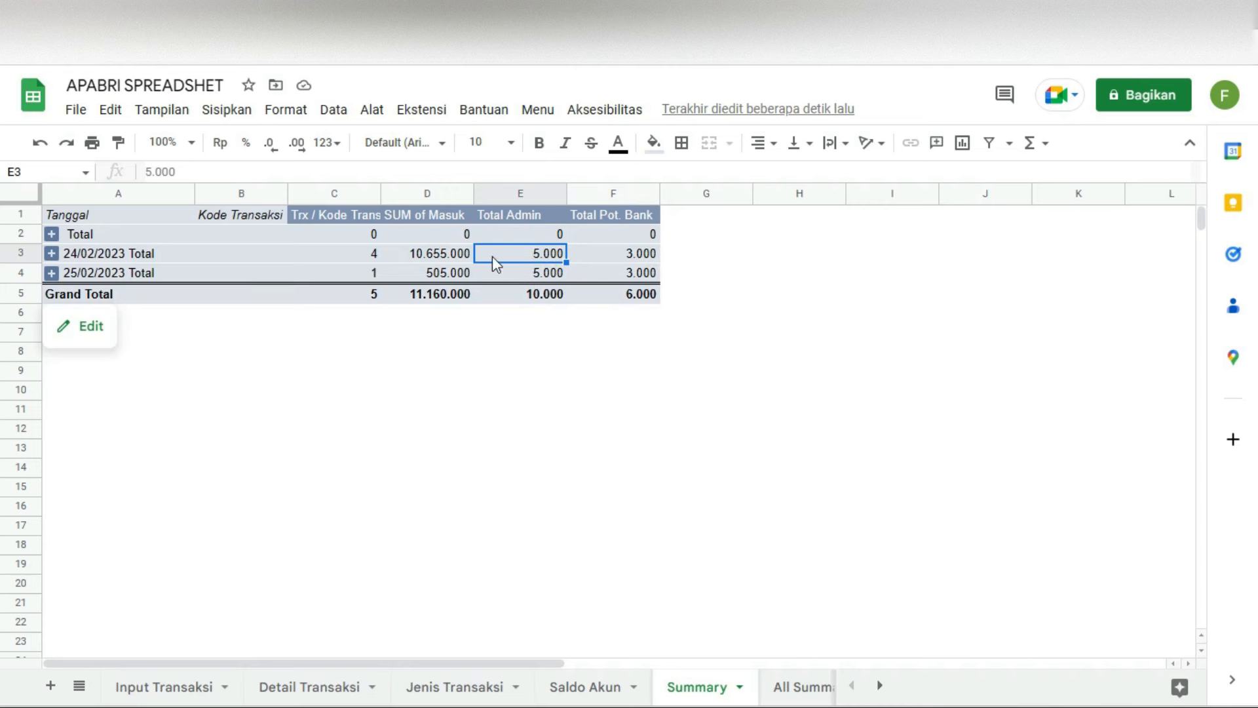
click(541, 274)
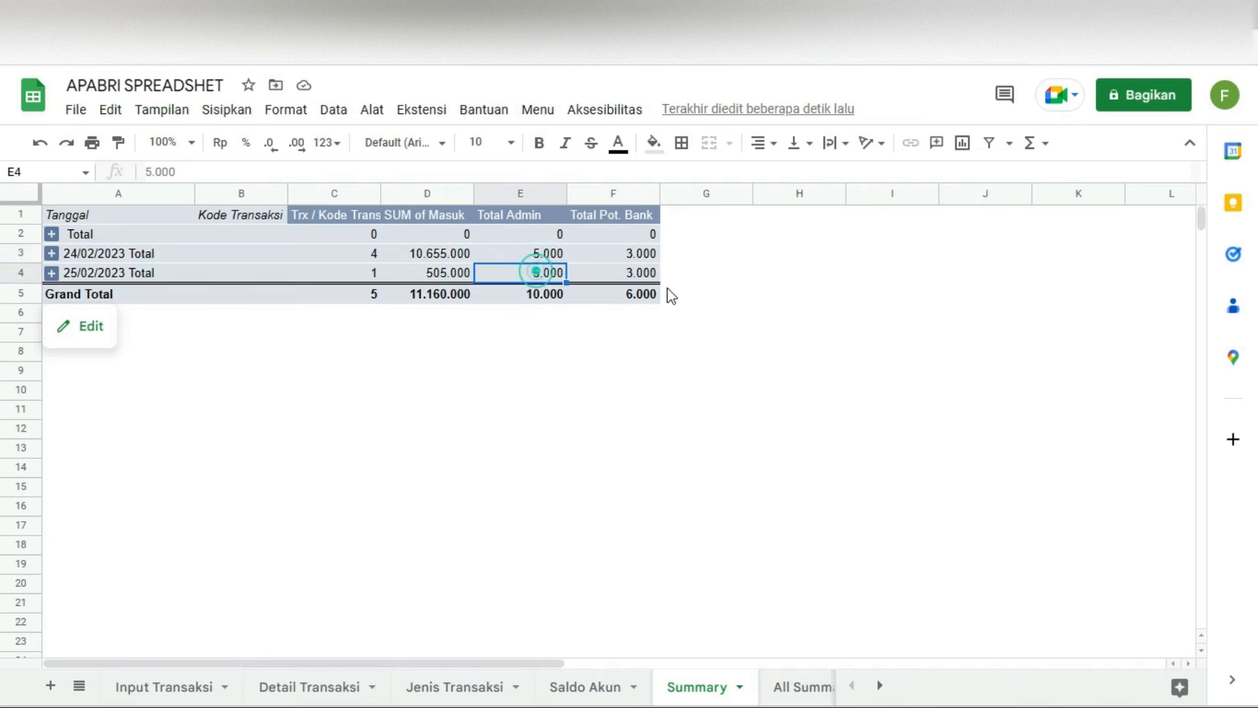
click(622, 296)
click(536, 295)
click(626, 294)
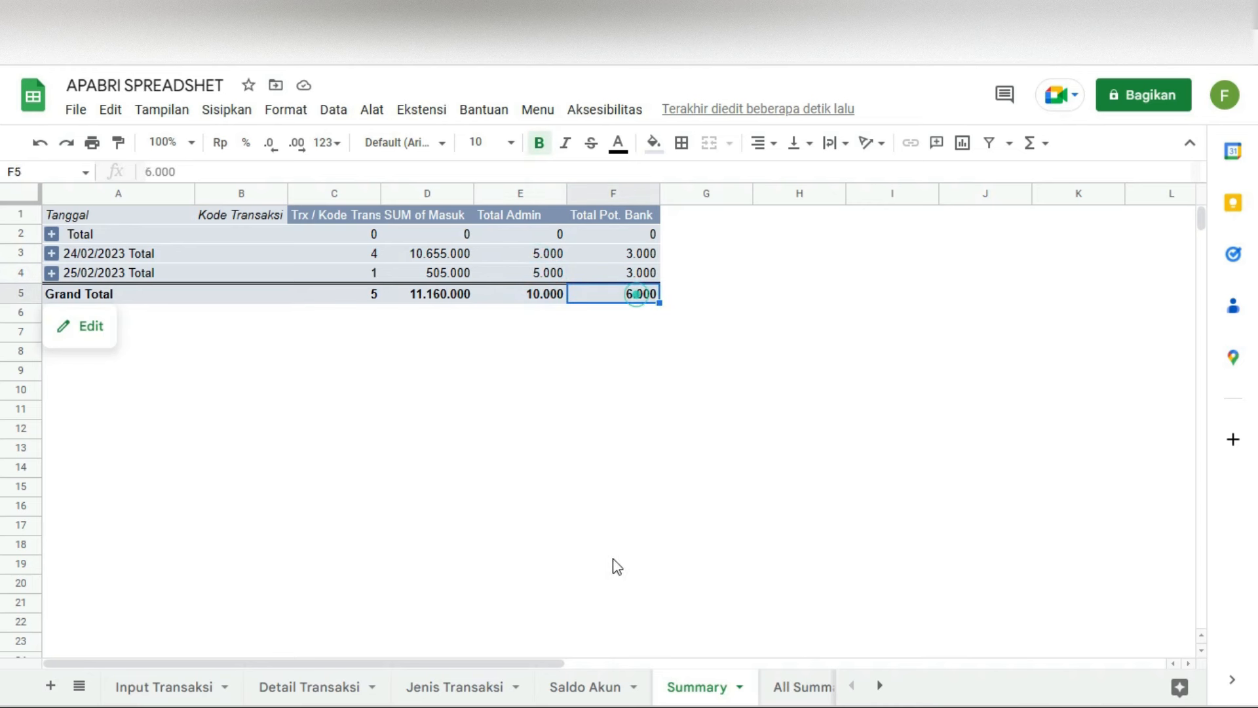
click(539, 111)
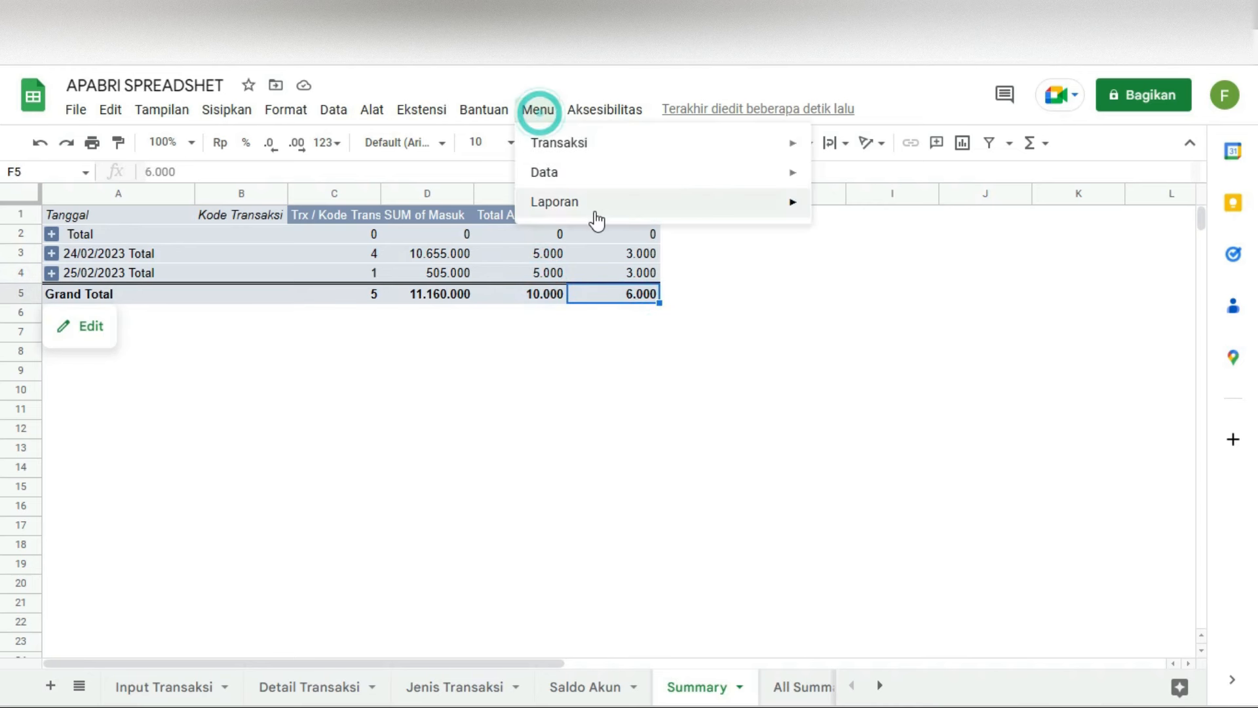
Step: Generate the All Summary Report from the custom report menu
click(596, 203)
click(875, 234)
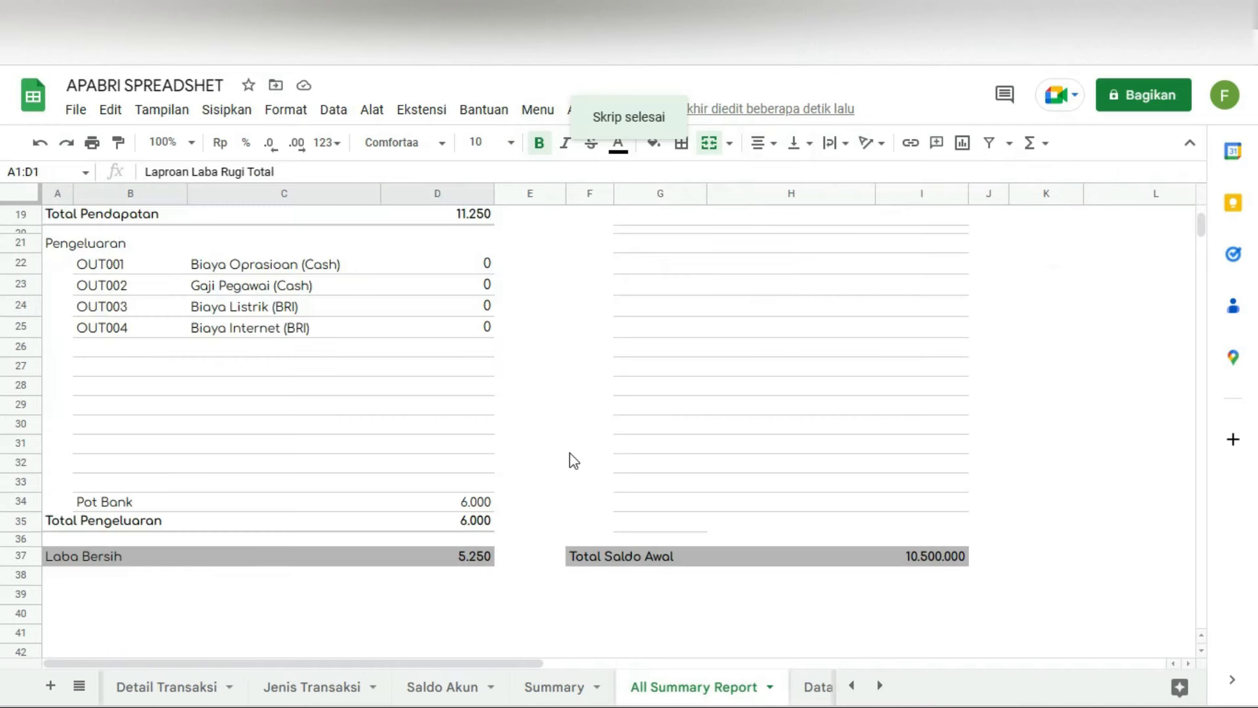
scroll(427, 410, down, 1)
scroll(429, 415, up, 1)
Step: Open the transaction code dropdown for empty cell B8 and close it without choosing a code
click(105, 341)
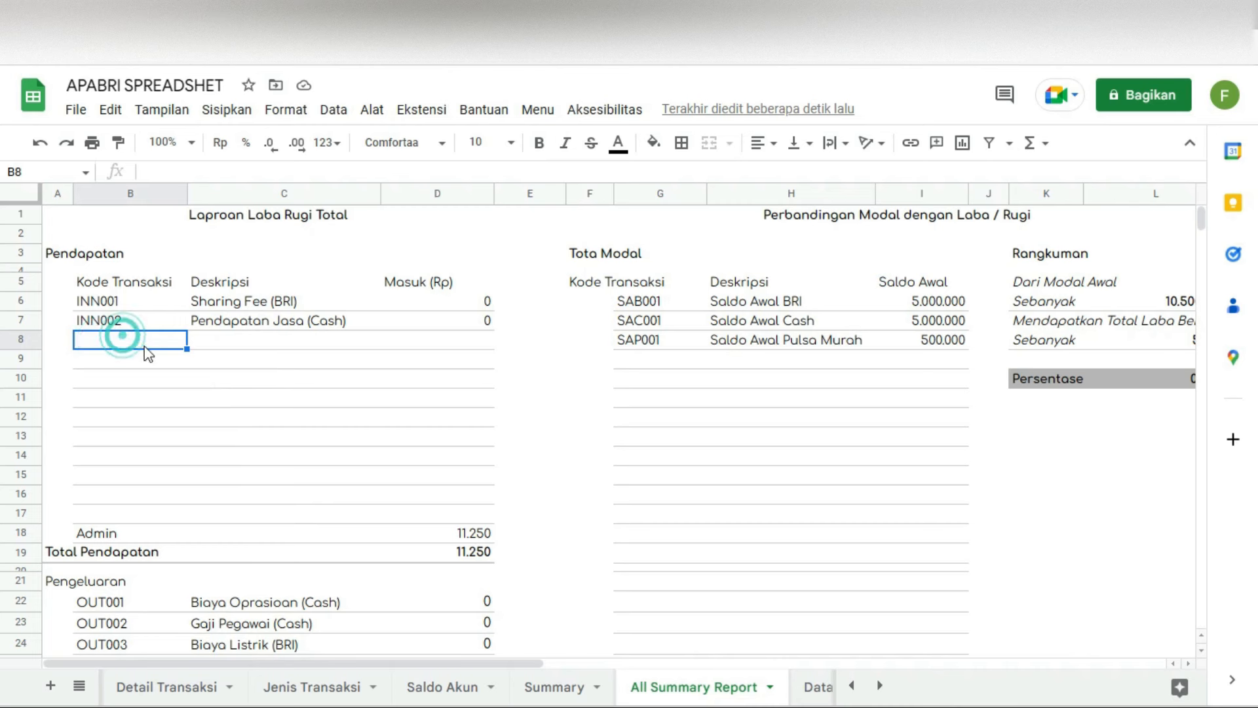
click(143, 372)
click(144, 342)
click(144, 343)
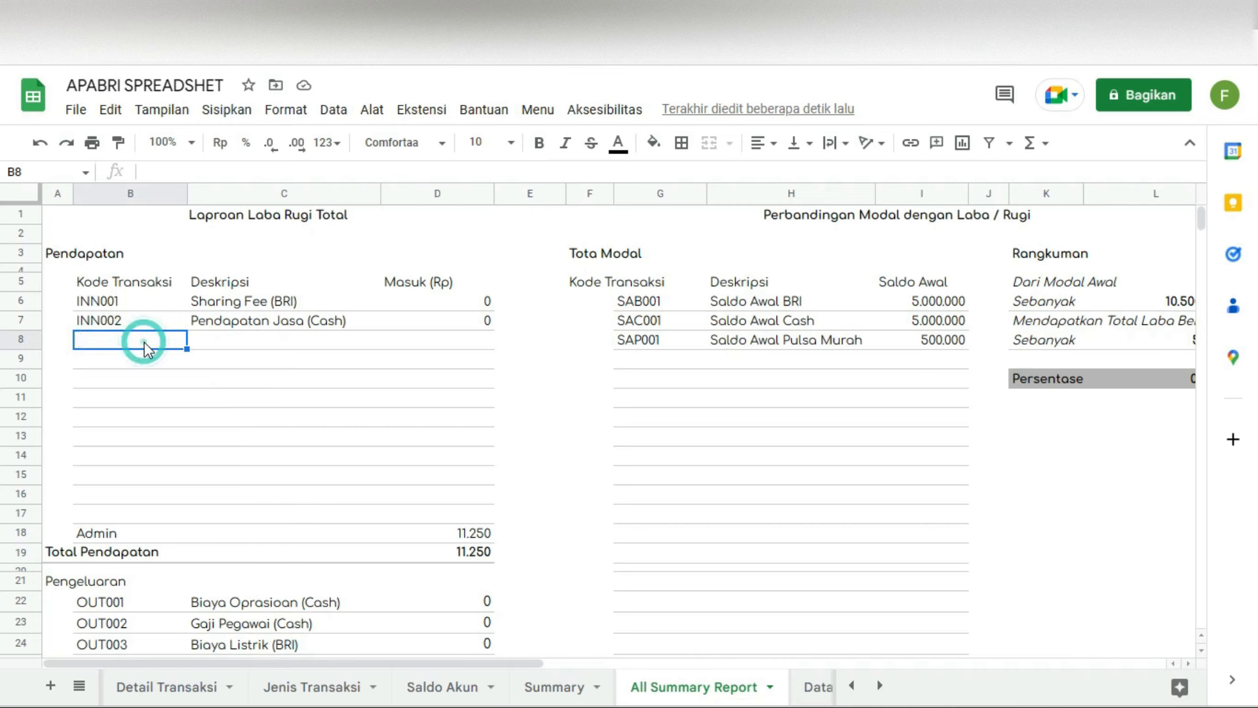
double_click(145, 349)
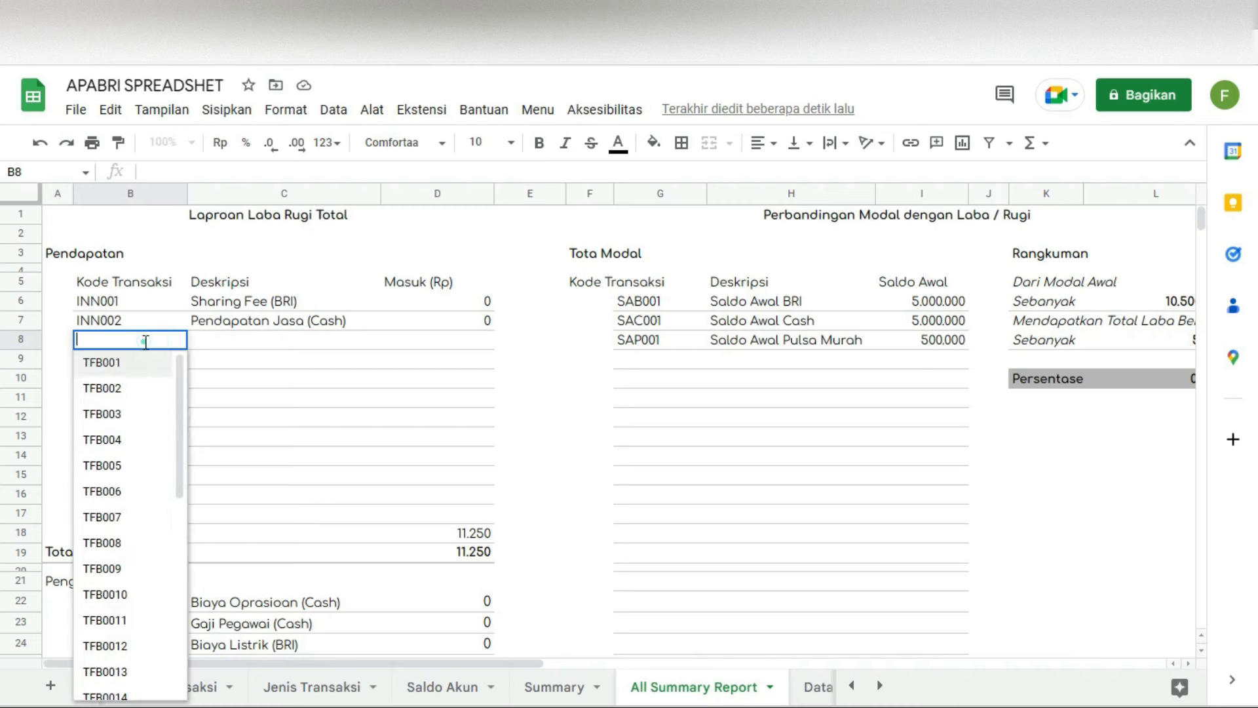
scroll(155, 483, down, 5)
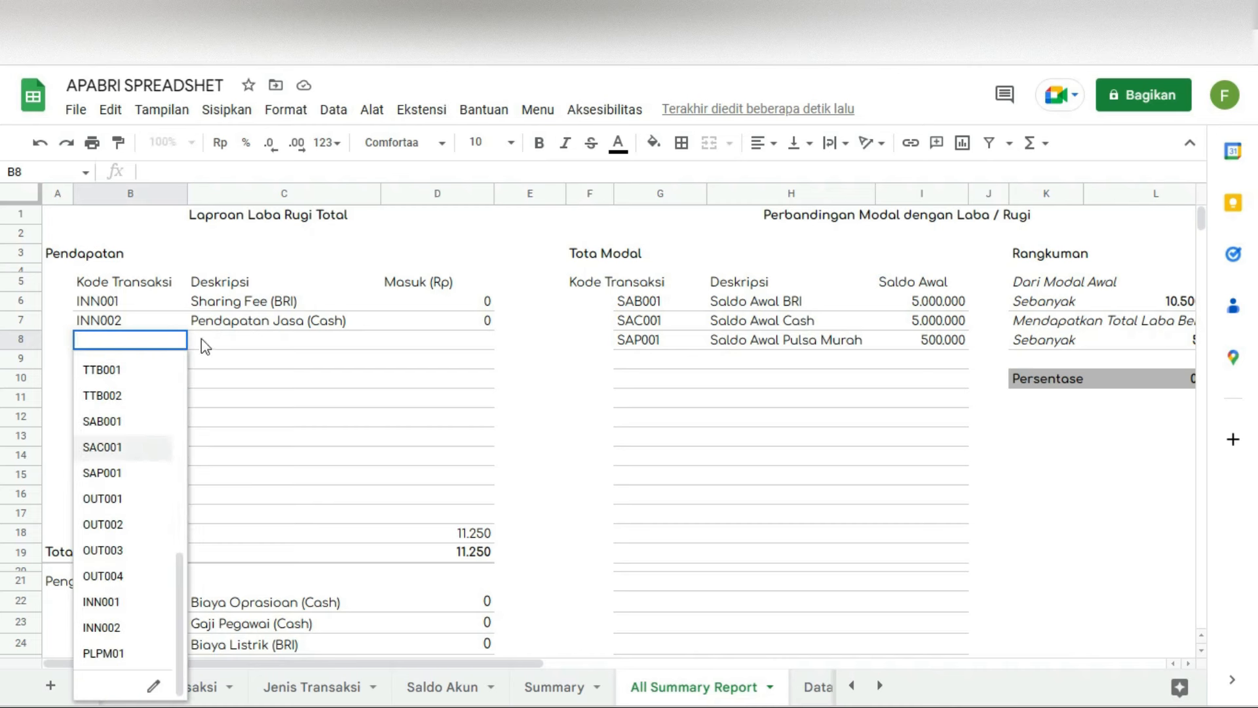
click(250, 361)
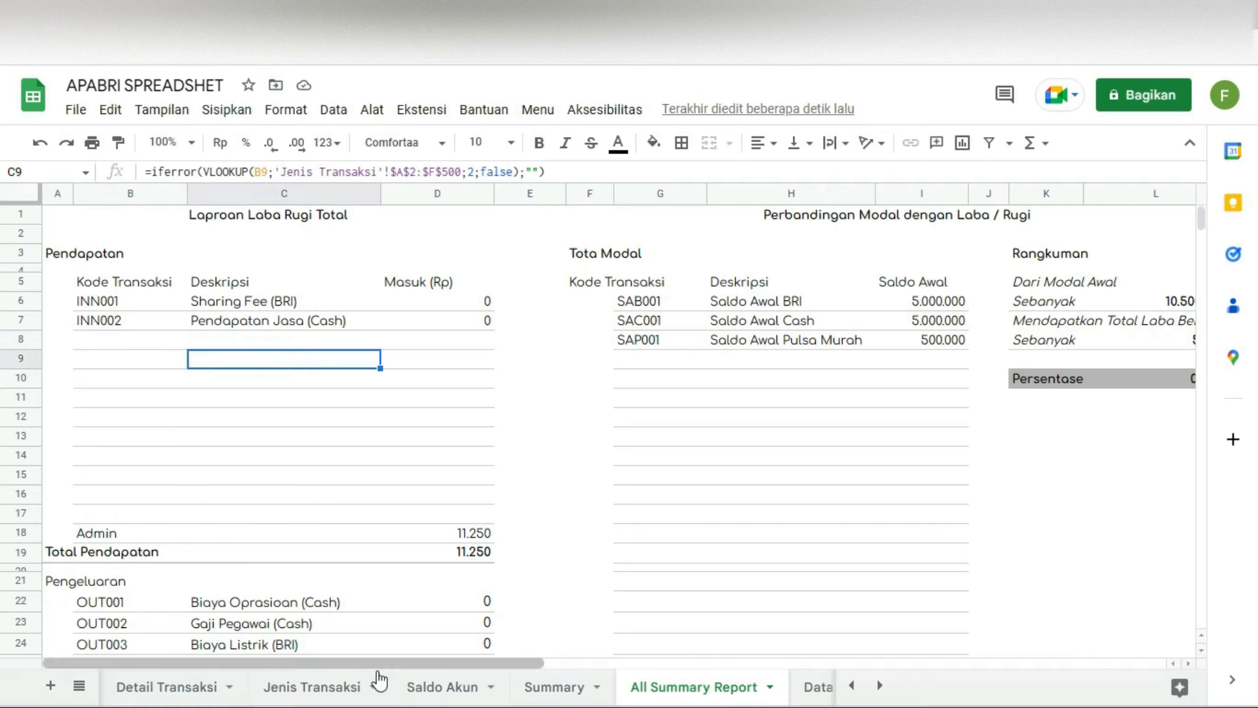
Step: Check the end of the Jenis Transaksi code list, then reopen B8's dropdown and leave it empty
click(314, 687)
scroll(220, 531, down, 3)
scroll(220, 531, down, 2)
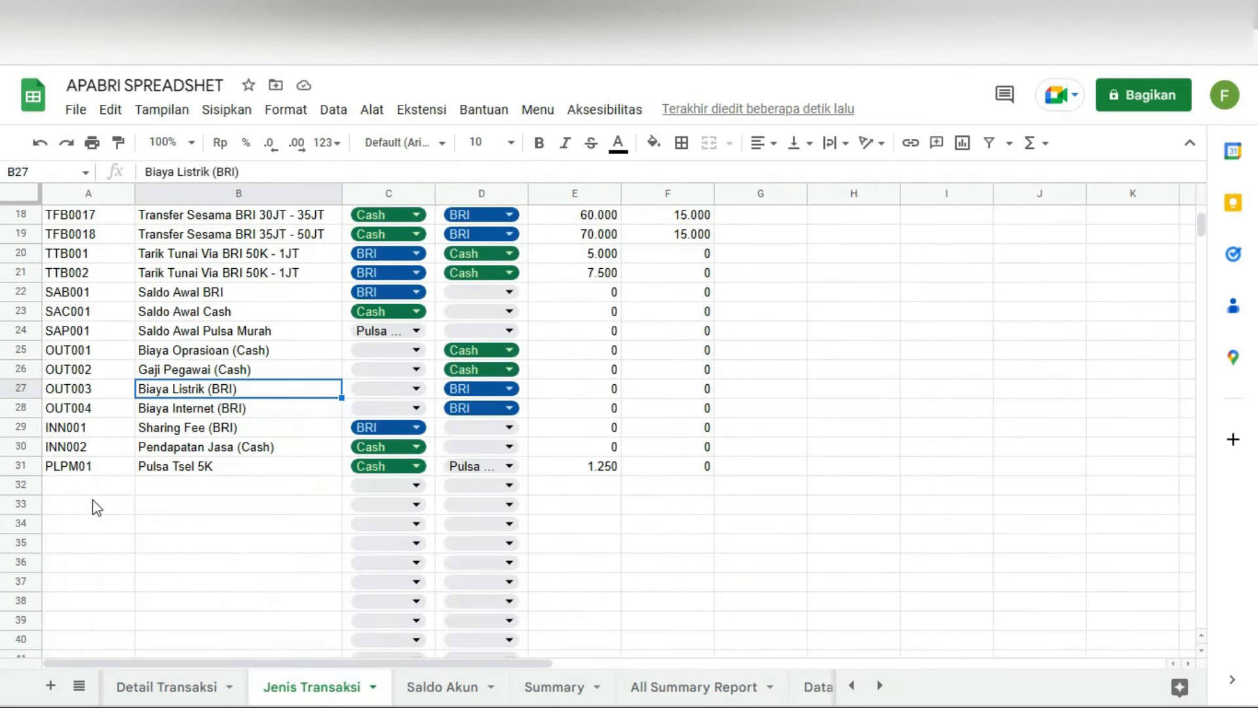
click(85, 486)
click(678, 689)
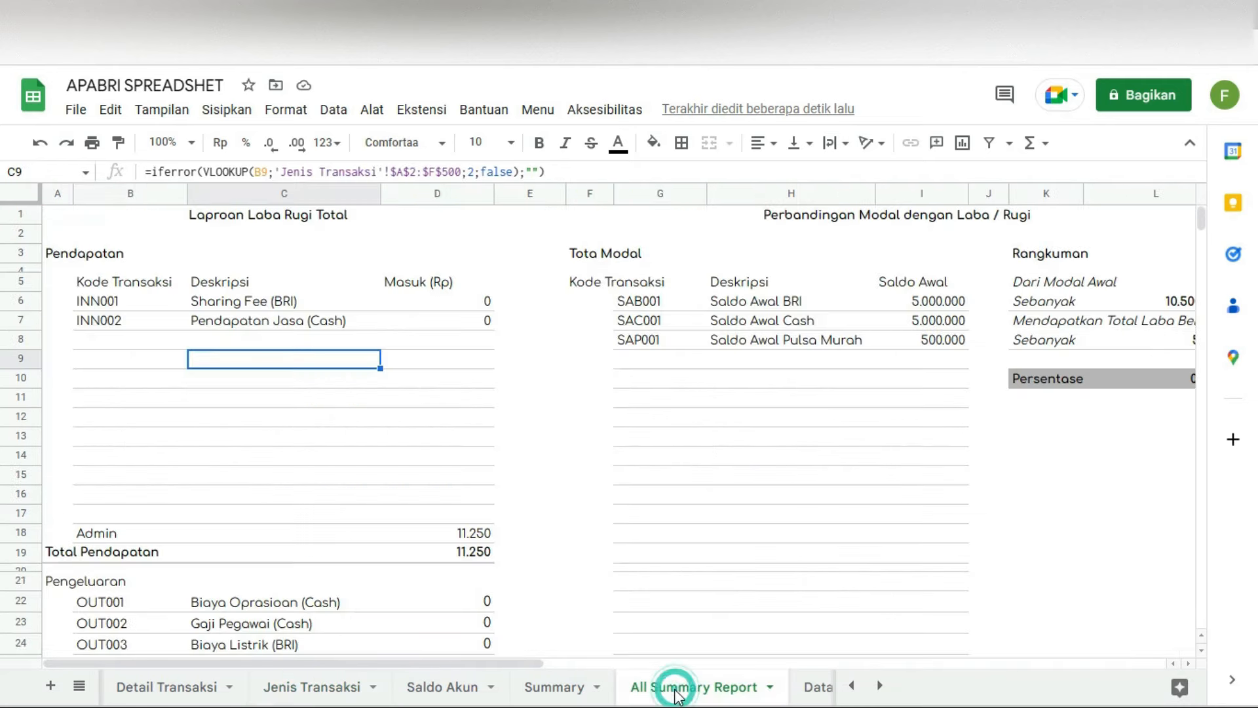
click(101, 339)
scroll(174, 458, down, 10)
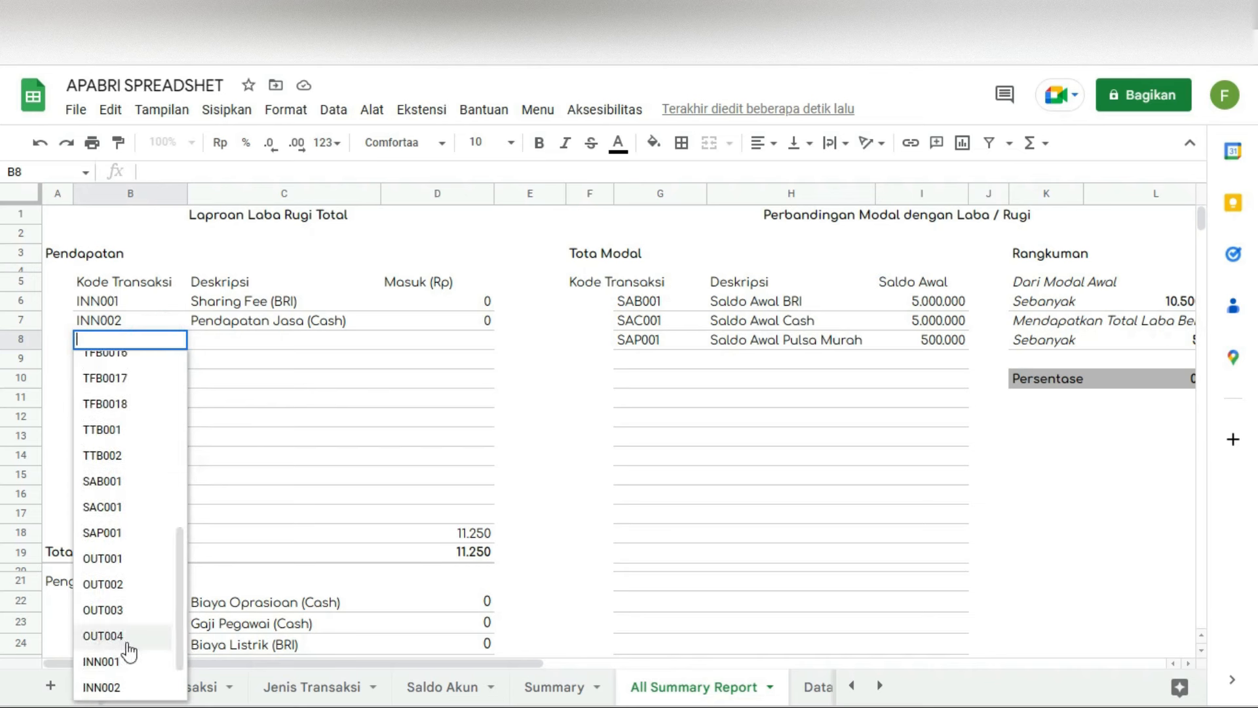
click(211, 341)
click(87, 341)
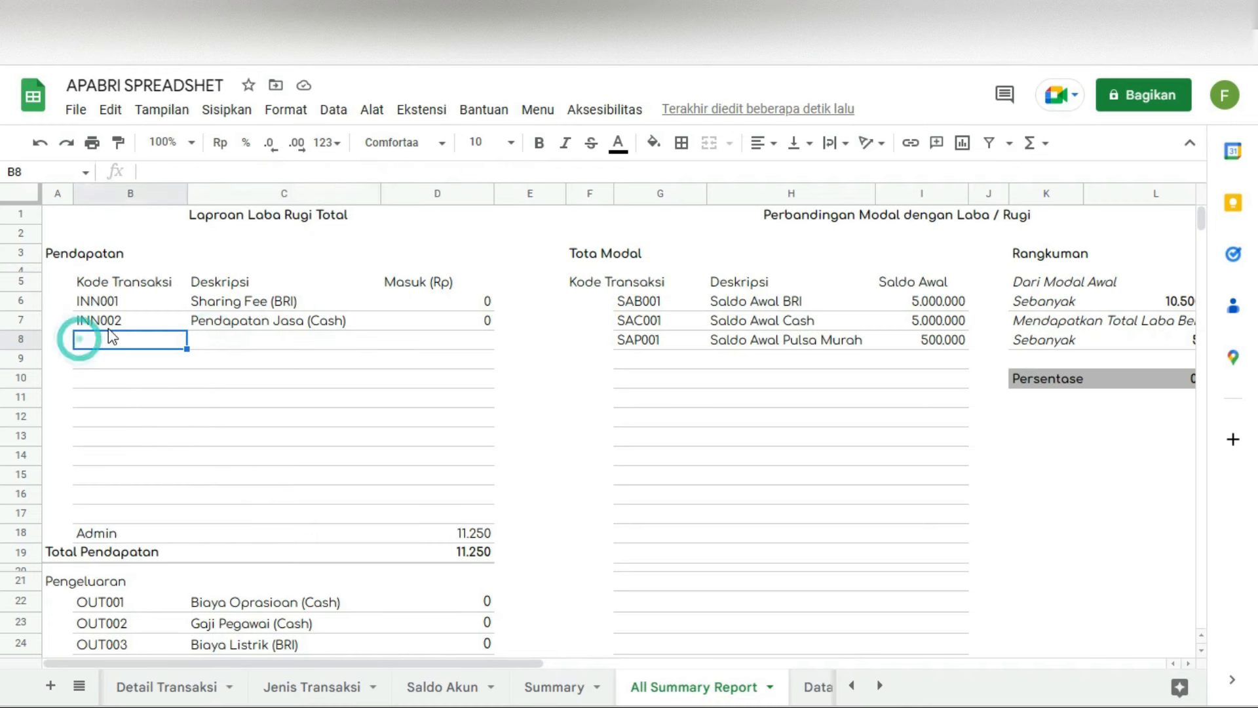
Step: Review the VLOOKUP formulas for INN001 and INN002 in C6, C7 and D7, then open Detail Transaksi
click(274, 301)
click(104, 302)
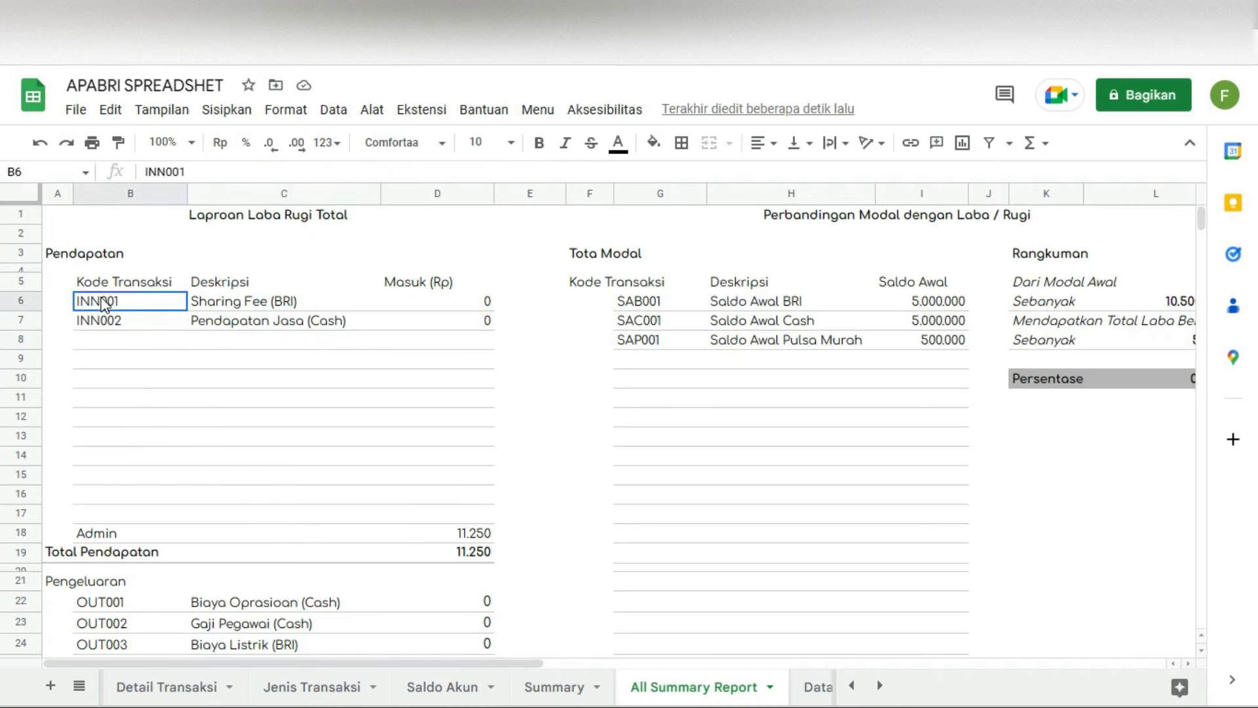
click(139, 320)
click(219, 298)
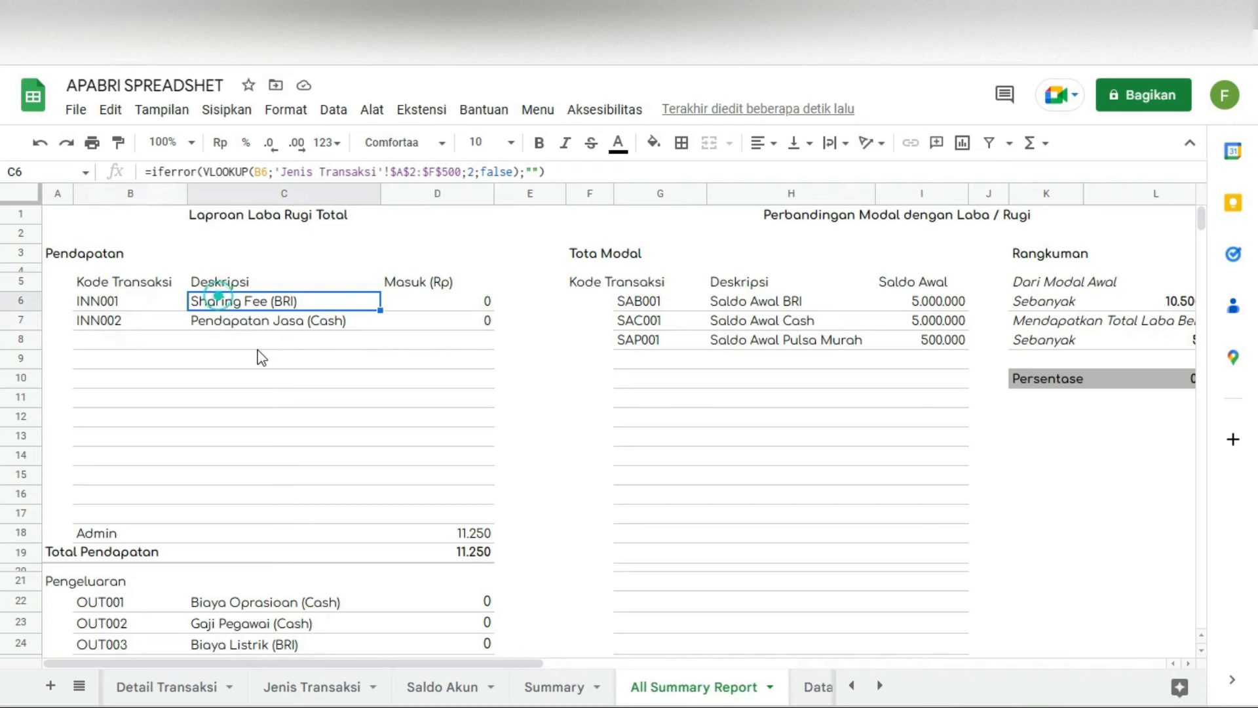
click(295, 322)
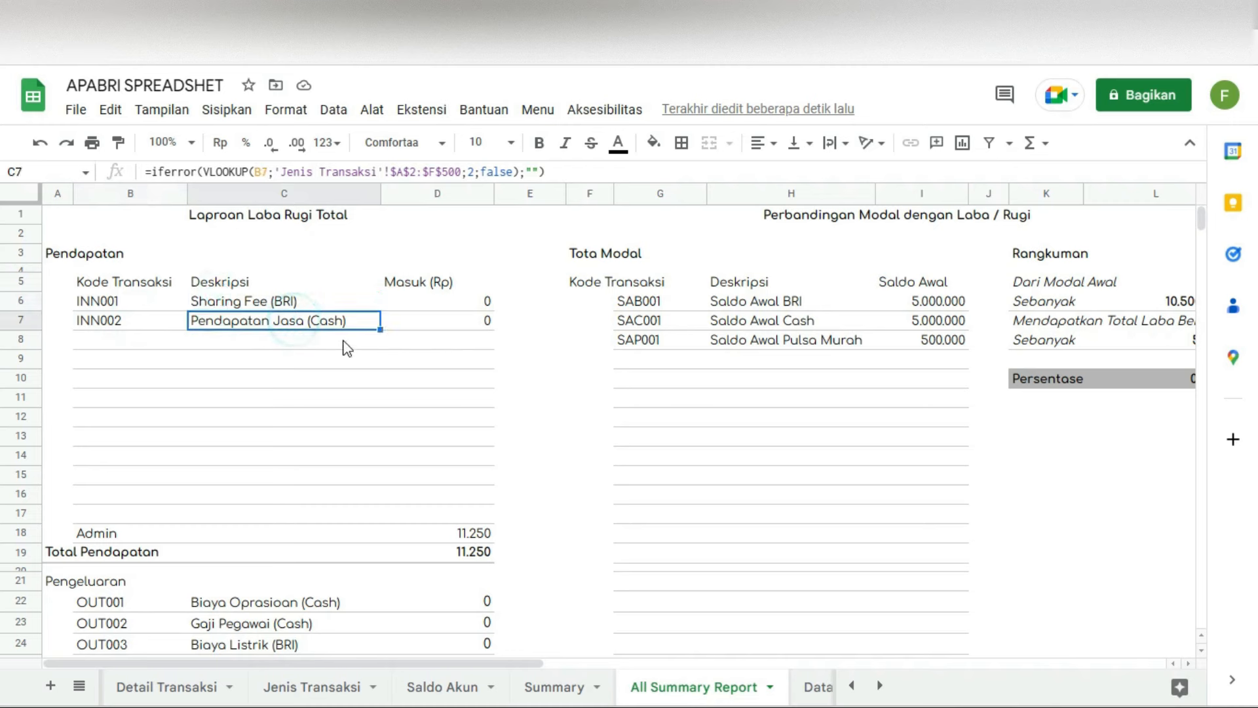
click(458, 321)
click(477, 286)
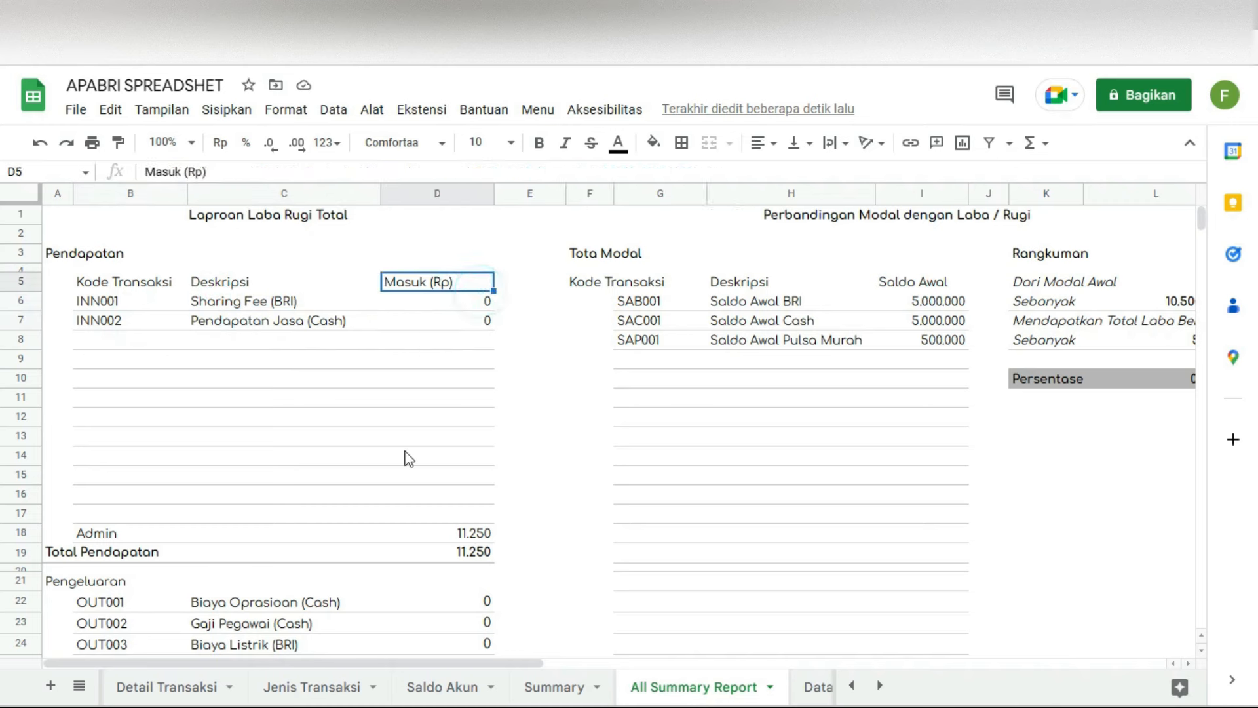
click(158, 696)
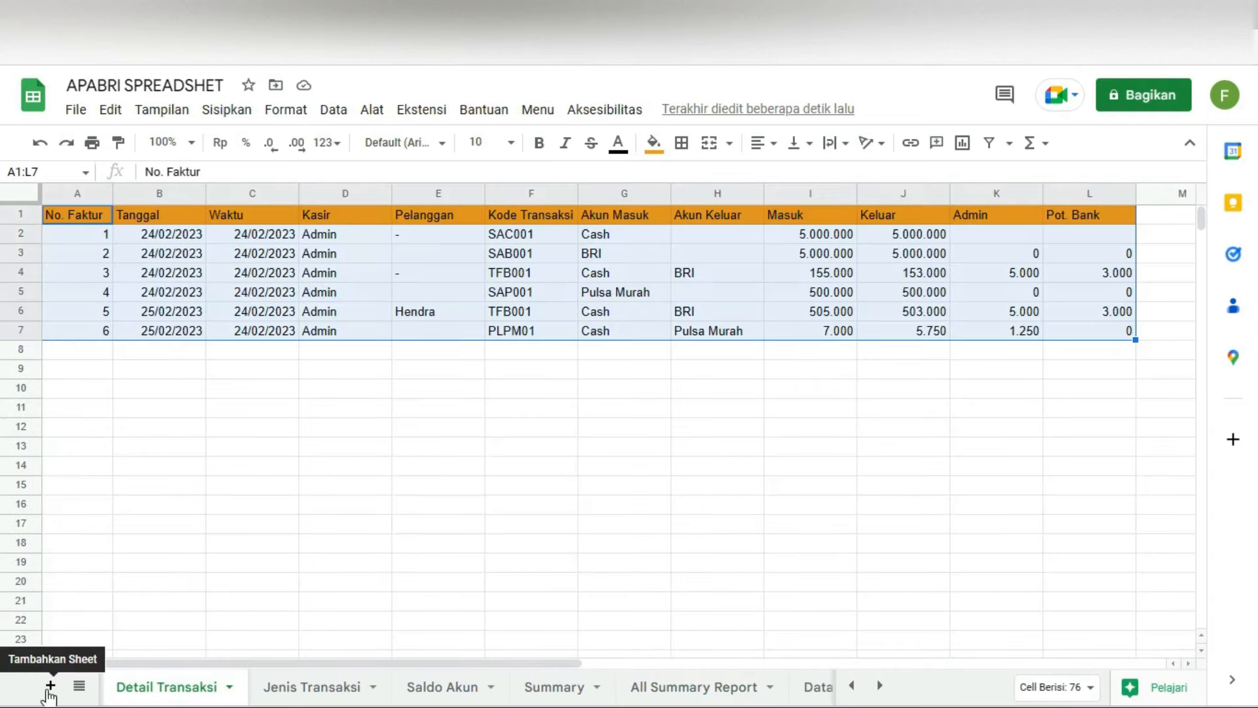
Step: Open the Input Transaksi form and enter a Nominal of 35000
click(50, 685)
click(538, 109)
mouse_move(570, 146)
click(884, 148)
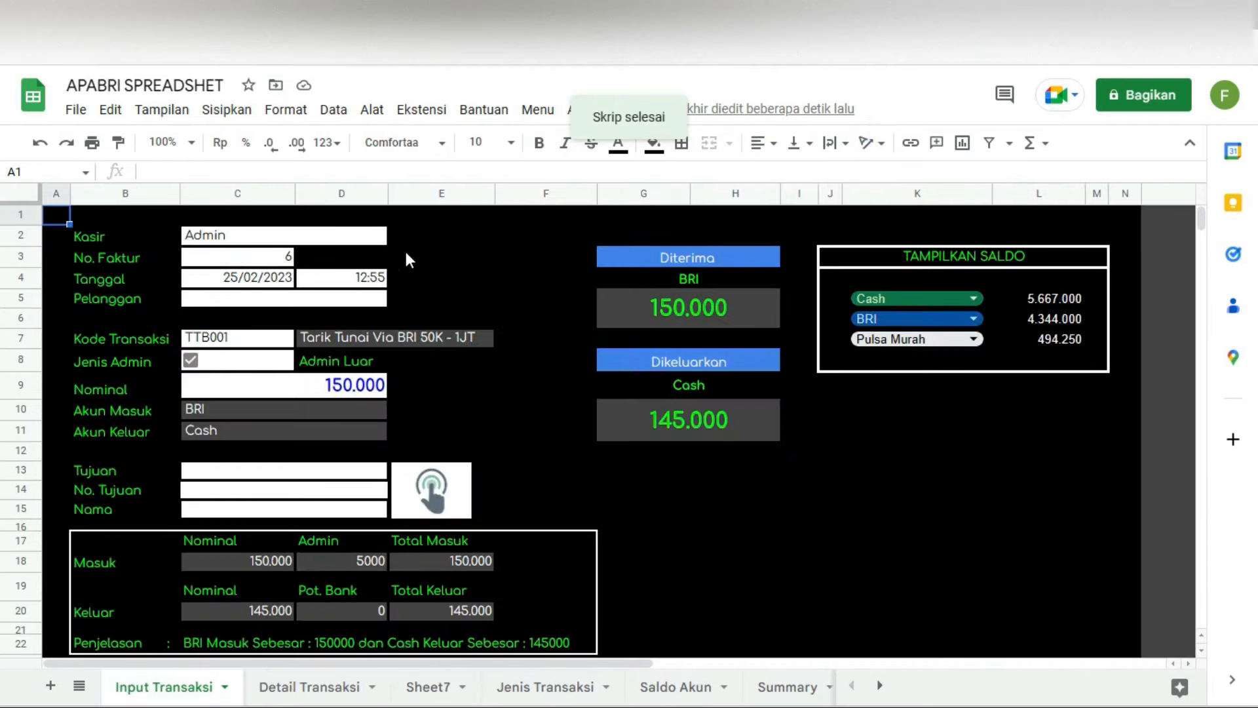
click(274, 270)
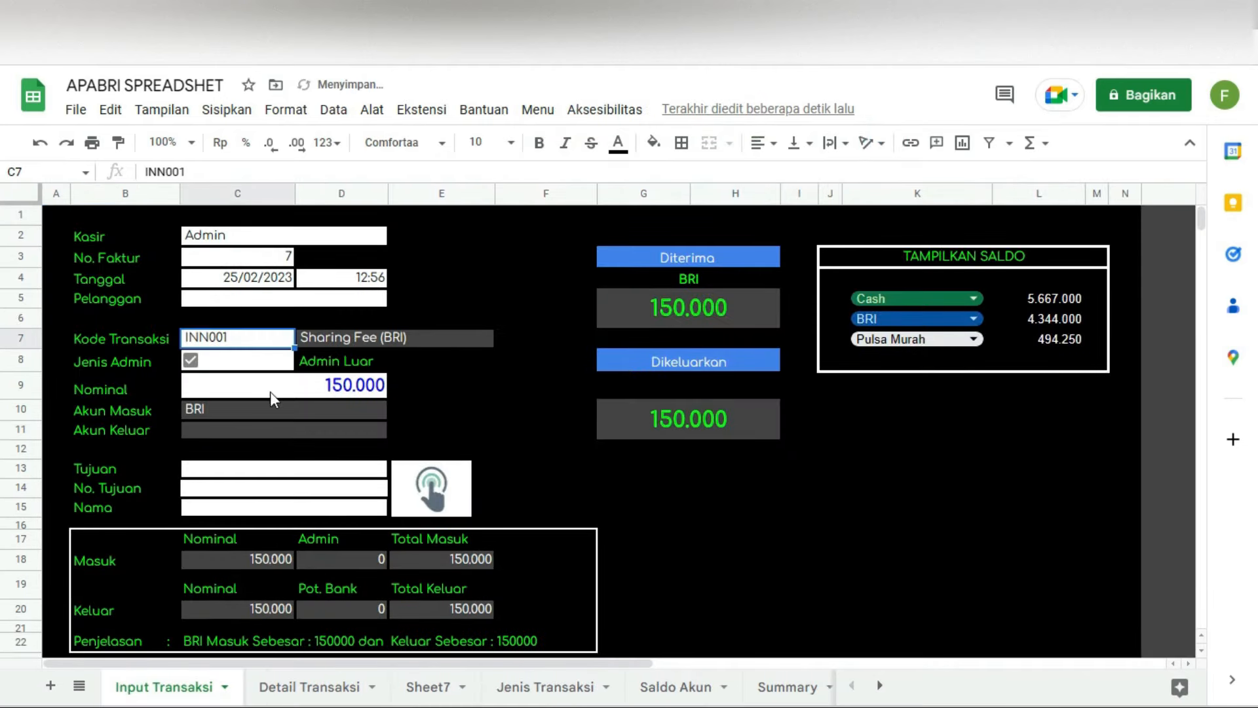
click(292, 393)
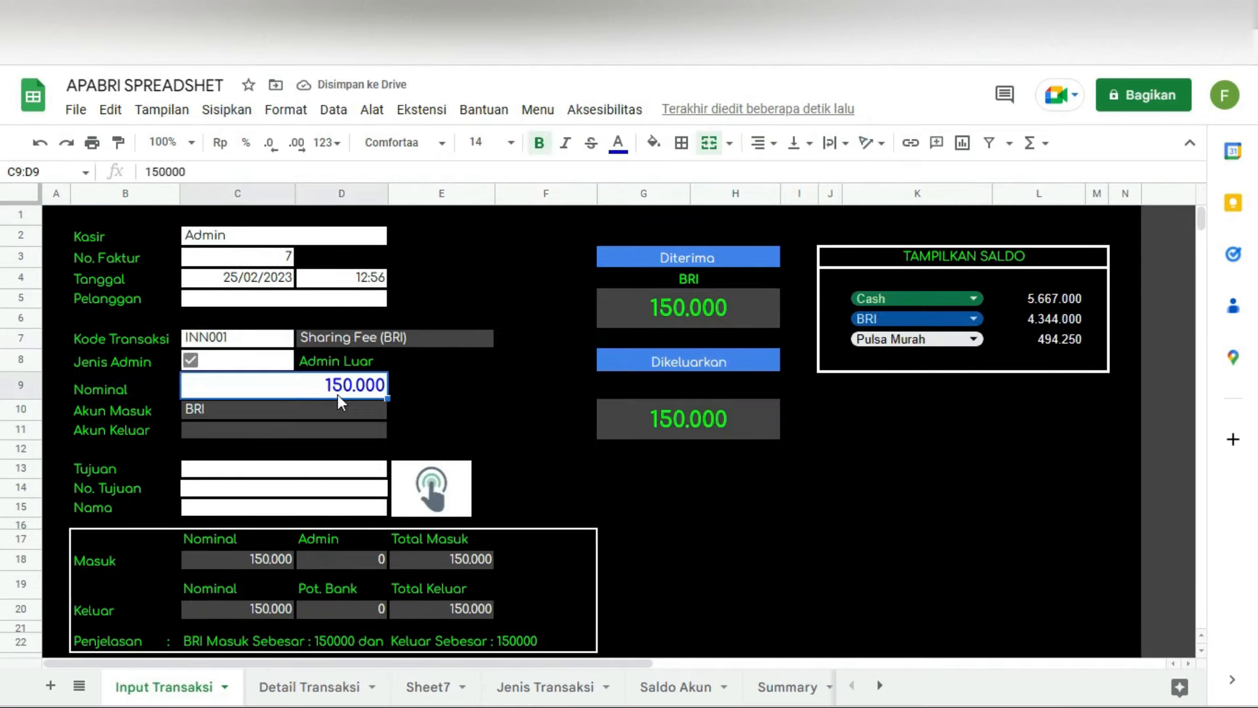
text(35000)
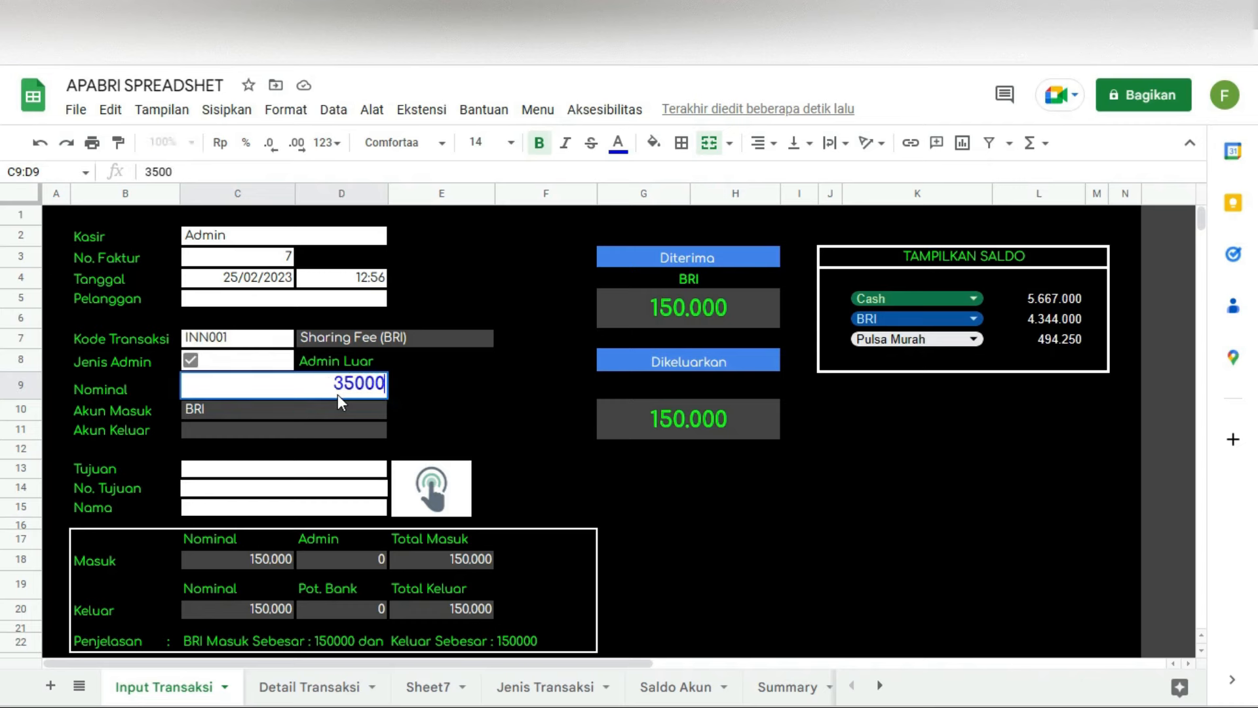
key(Return)
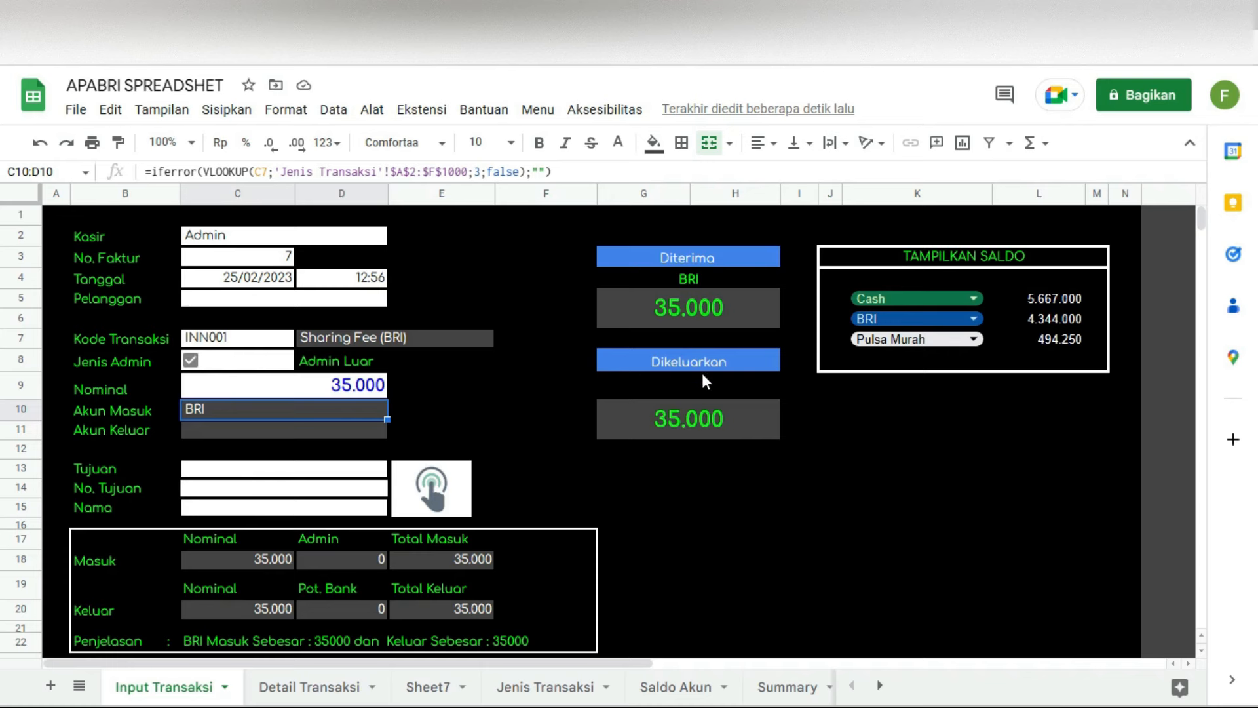
Step: Set the admin type to Admin Dalam and wrap C20's Keluar formula in if(C11<>""; …) to check Akun Keluar
click(273, 608)
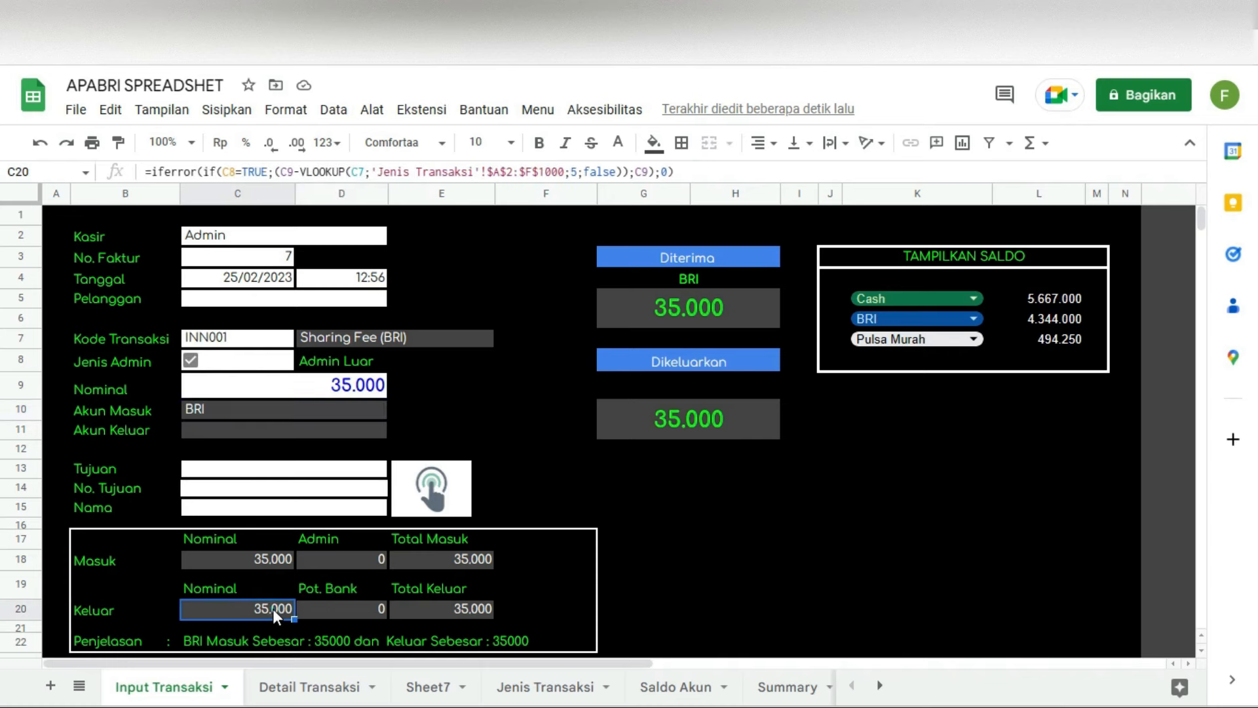
click(191, 360)
click(239, 608)
click(154, 172)
text(if)
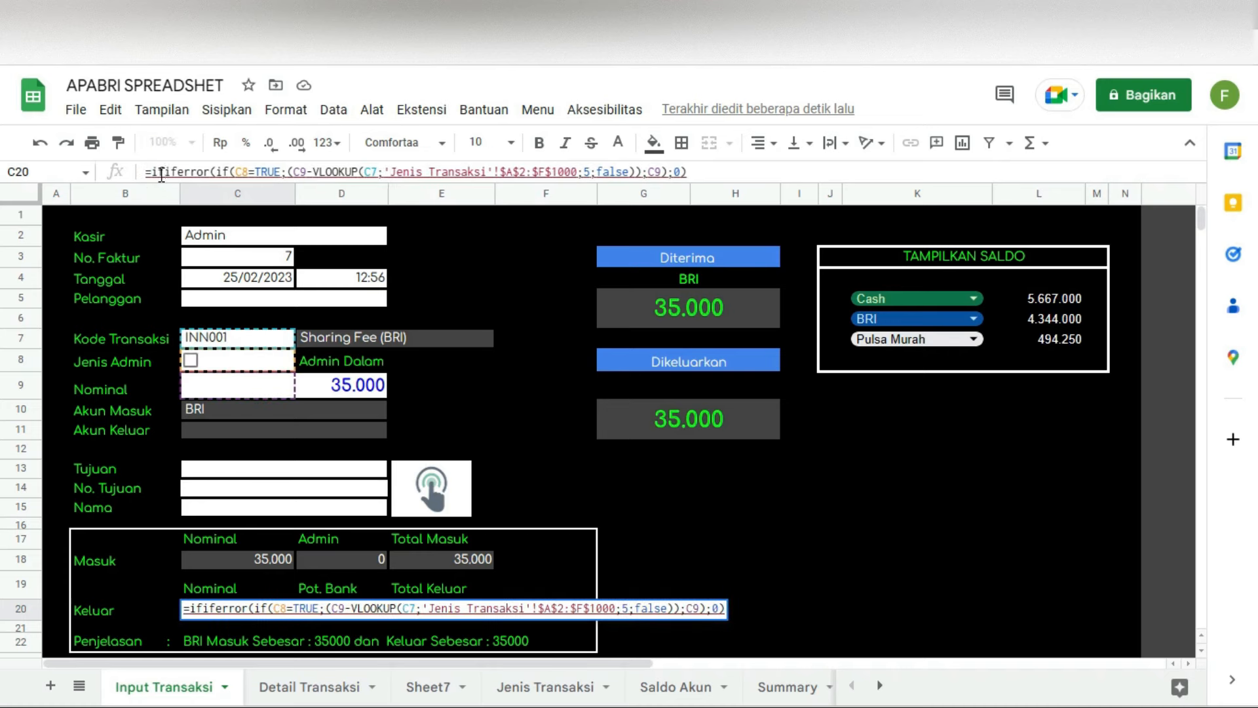
text(()
click(210, 426)
text(<>"";)
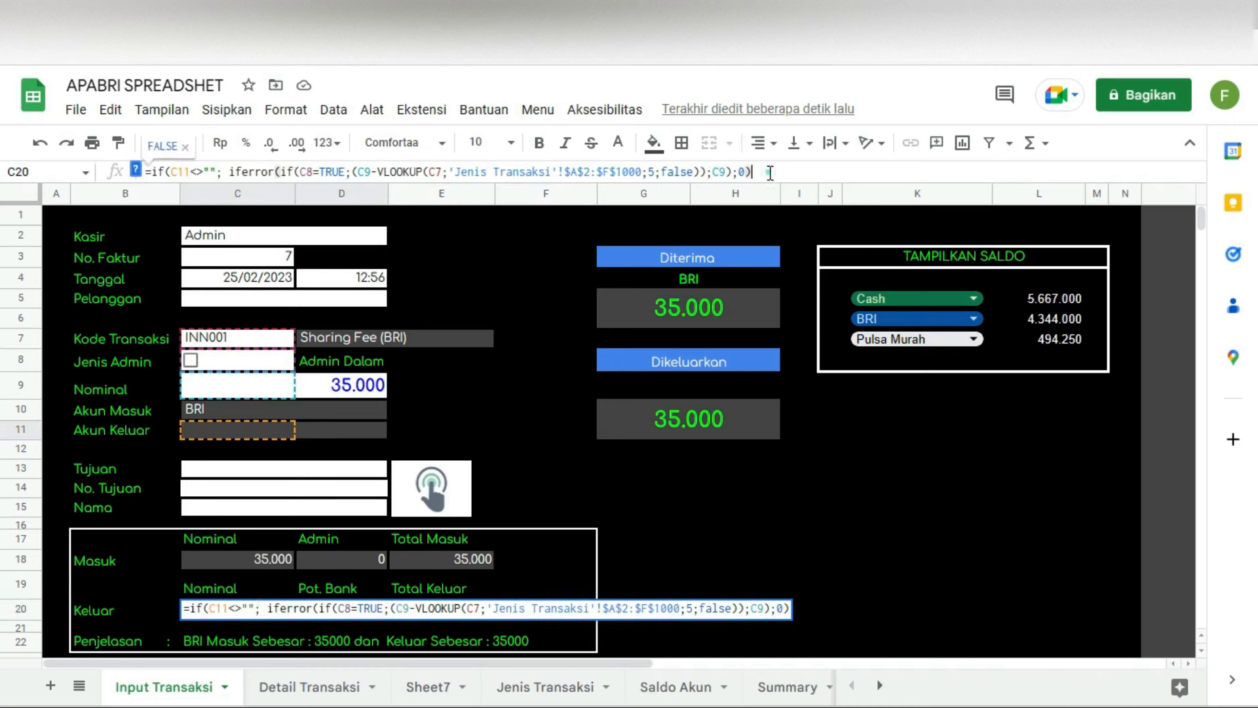
key(Return)
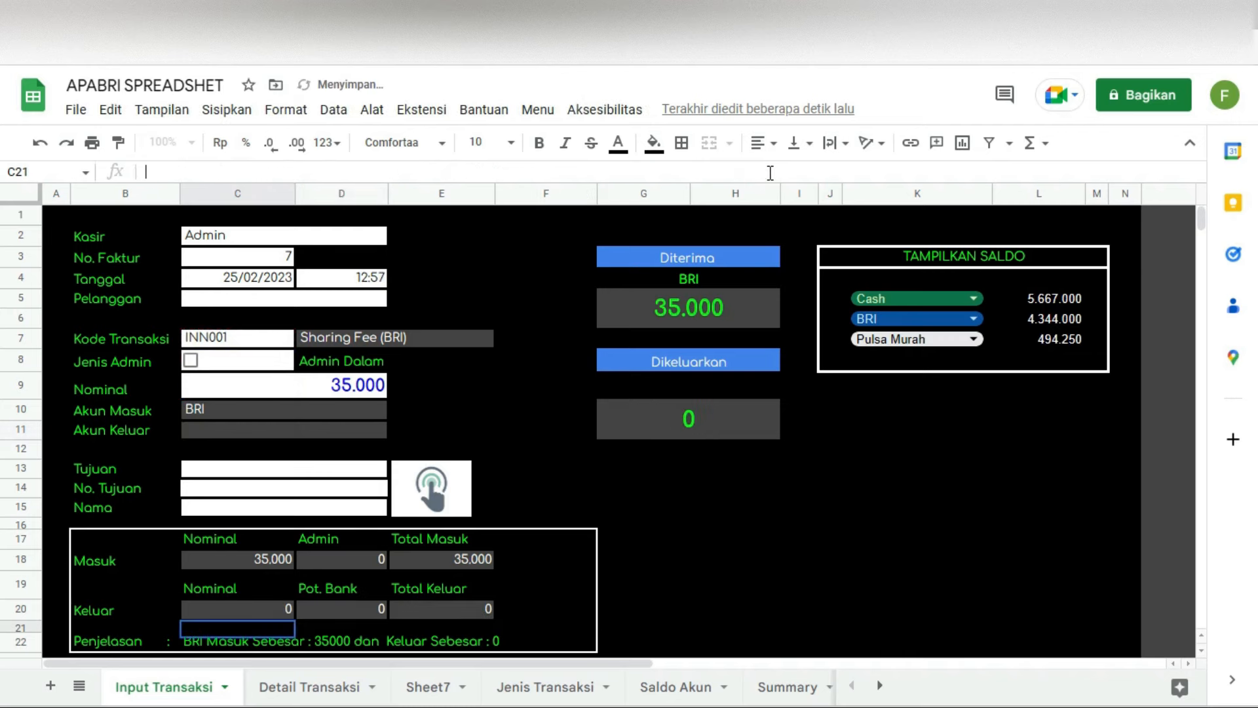
Step: Submit the 35.000 Sharing Fee transaction from the Input Transaksi form and dismiss the confirmation
scroll(614, 440, down, 1)
scroll(622, 434, up, 1)
scroll(622, 423, down, 1)
scroll(679, 496, up, 1)
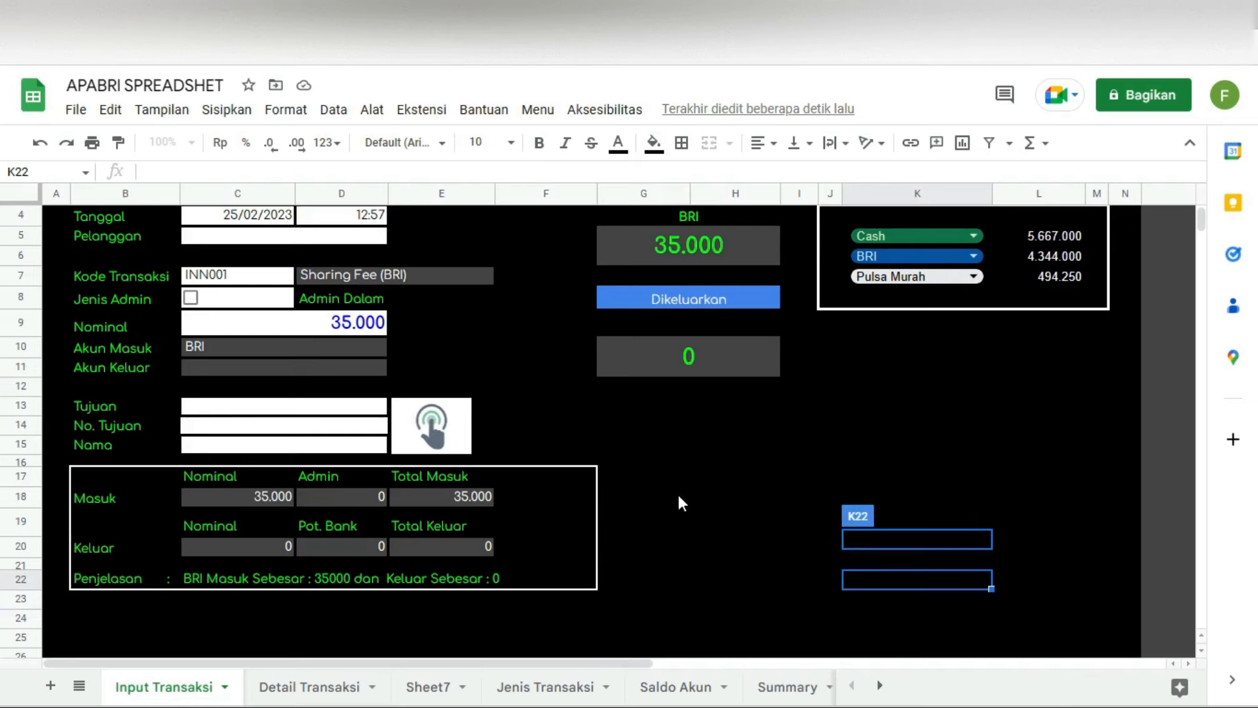
scroll(688, 498, up, 1)
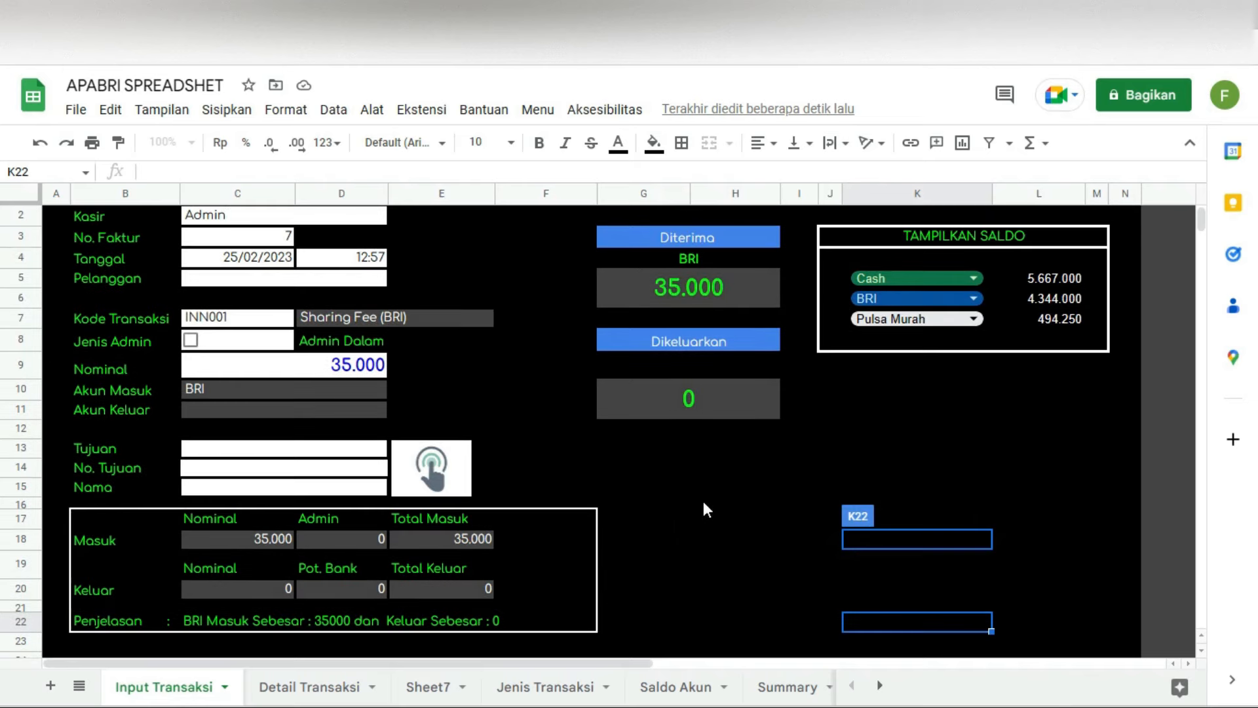
scroll(359, 398, up, 1)
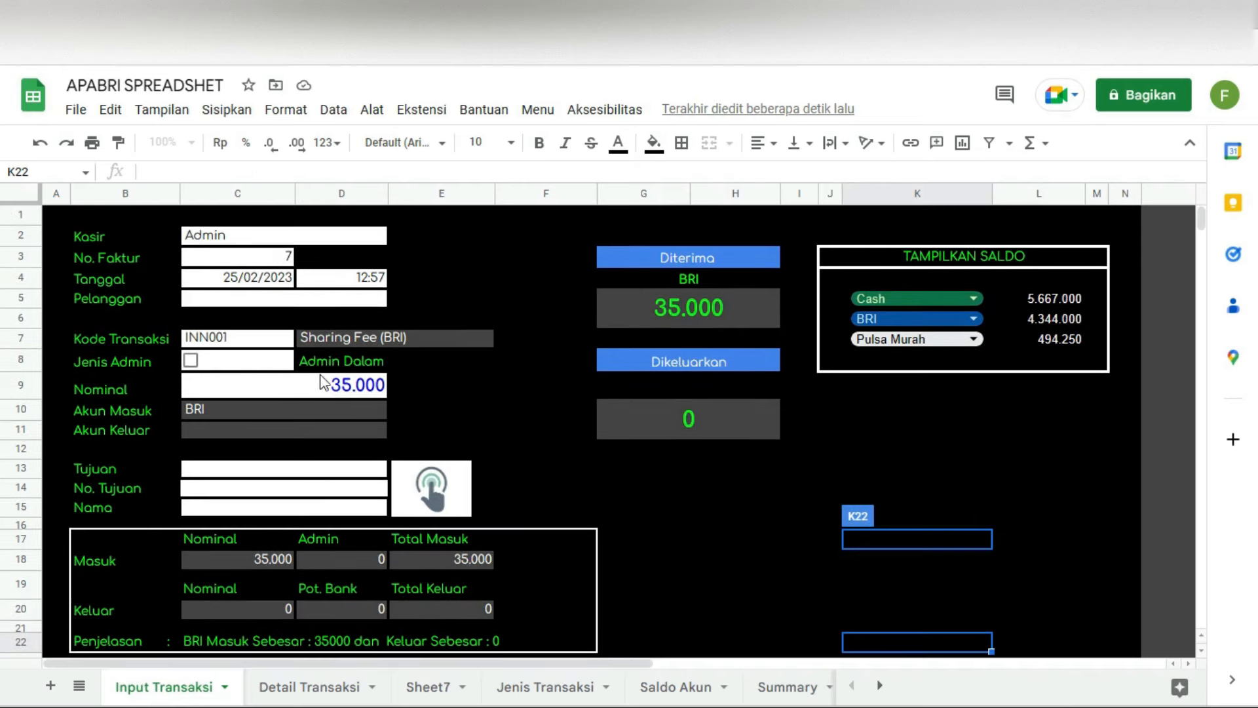
click(354, 282)
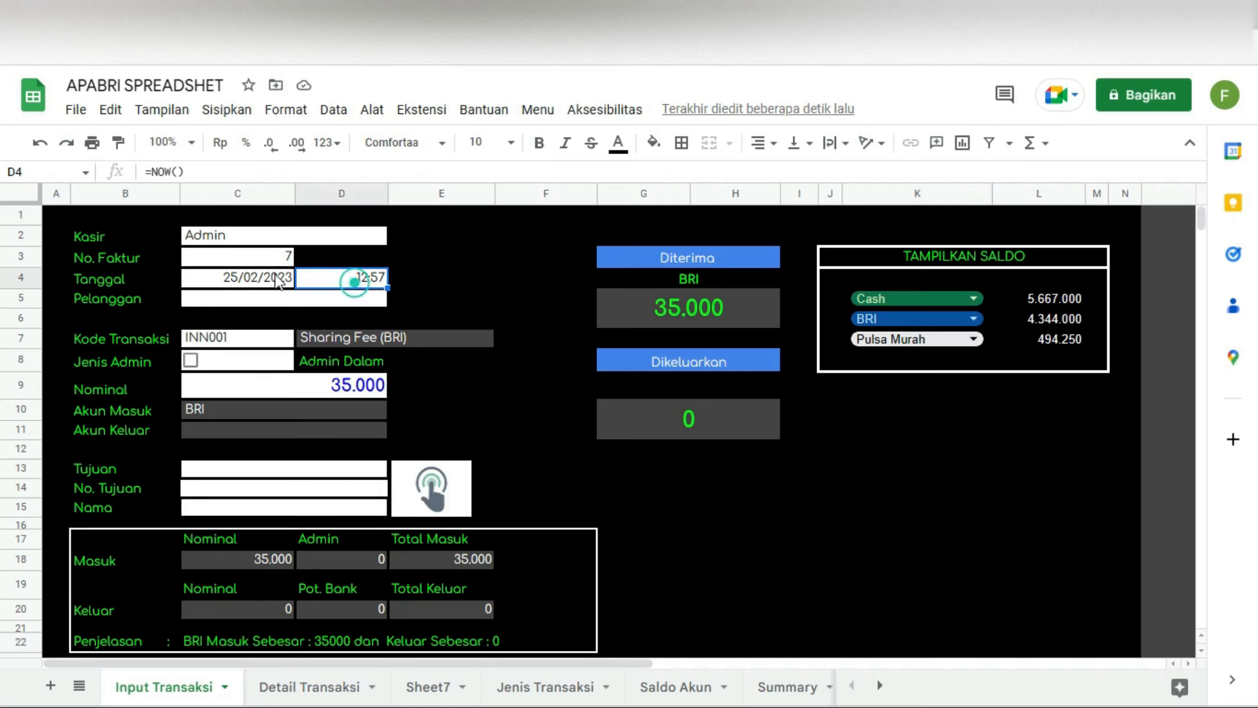
click(223, 234)
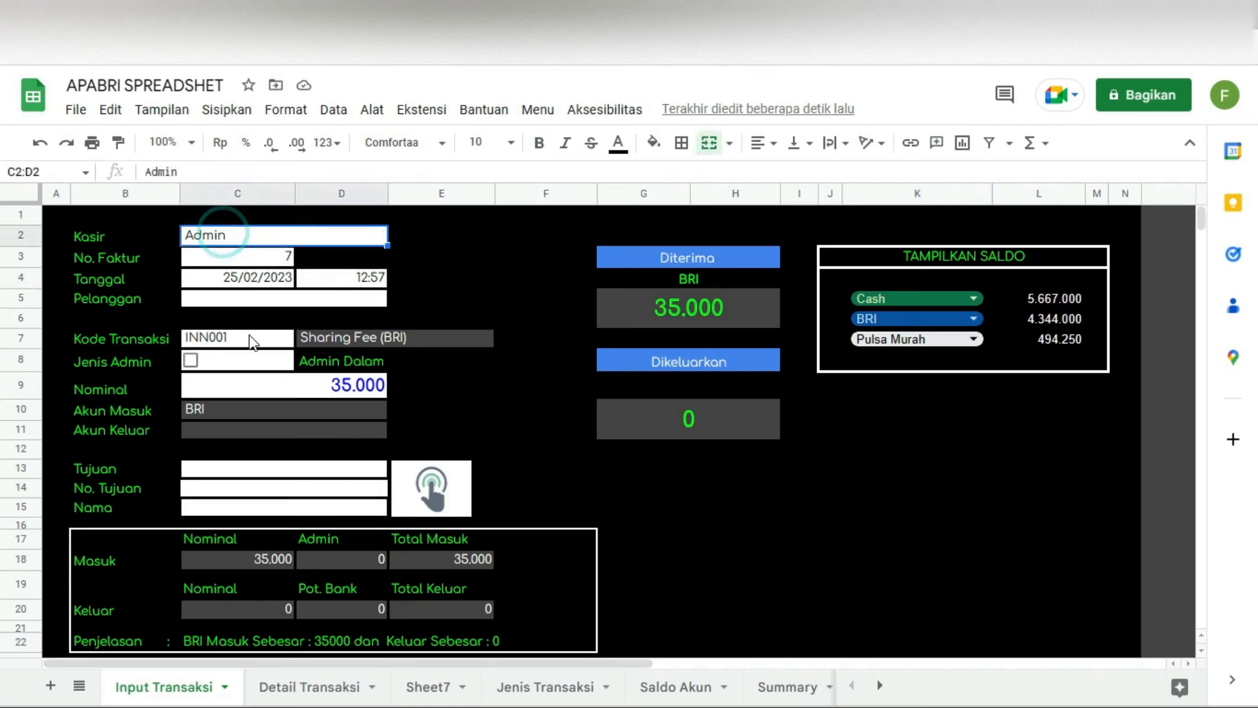
click(243, 298)
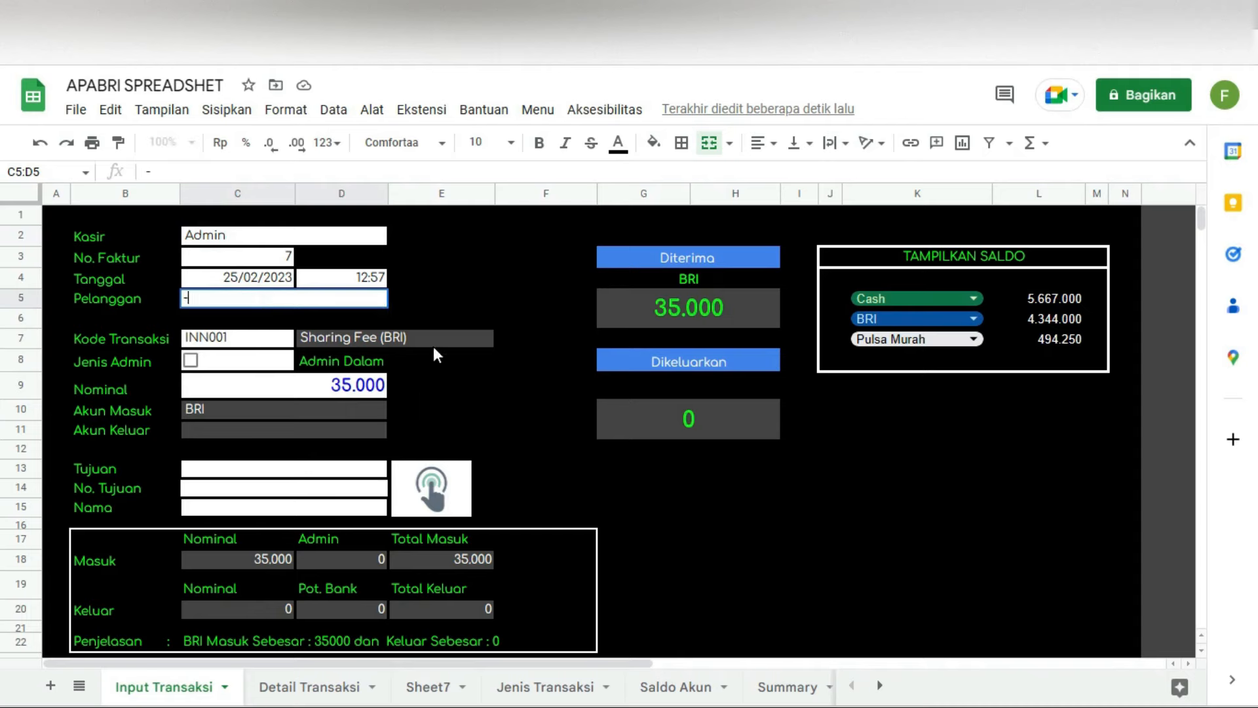
click(452, 498)
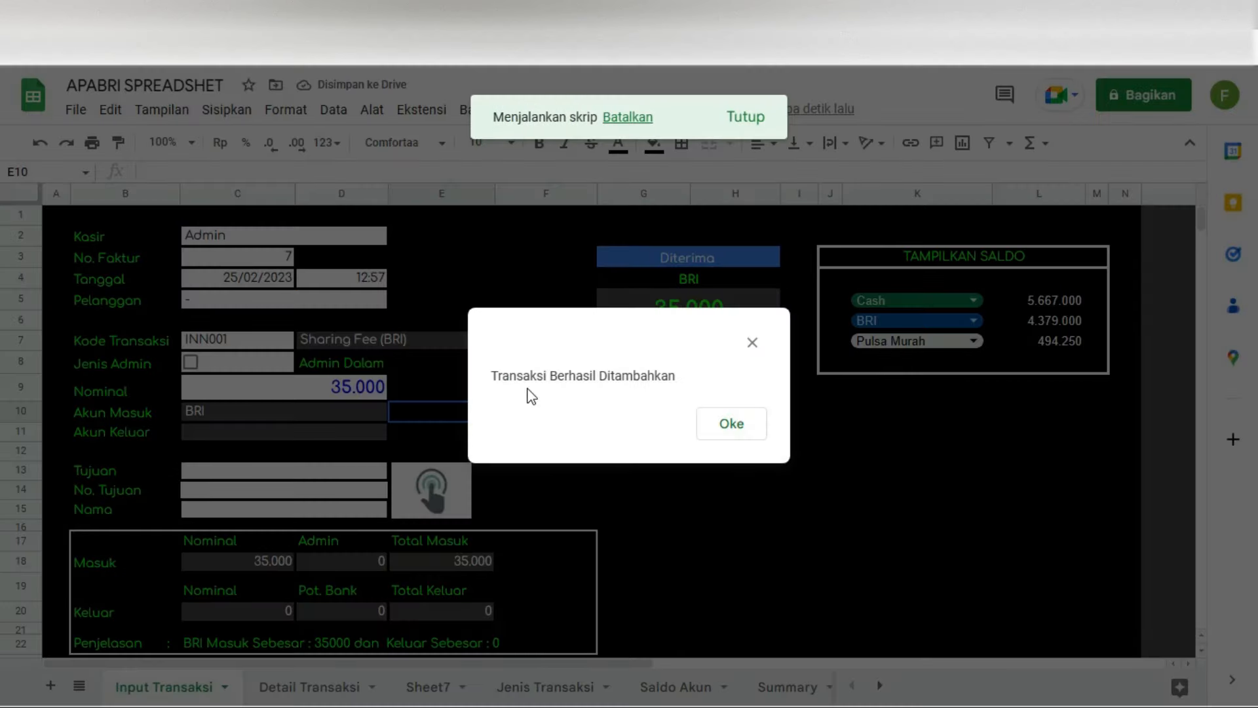
click(740, 433)
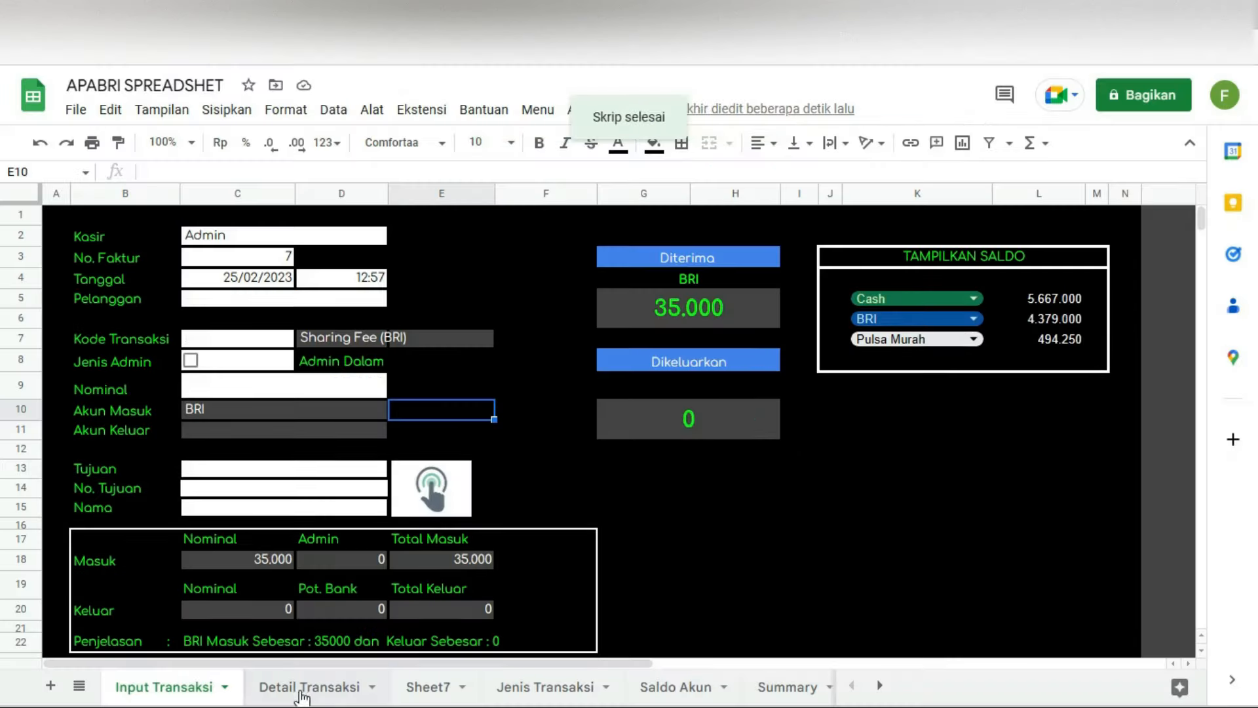
Step: Select the new invoice 7 in row 8 of Detail Transaksi
click(304, 686)
click(113, 351)
drag(105, 350, 610, 364)
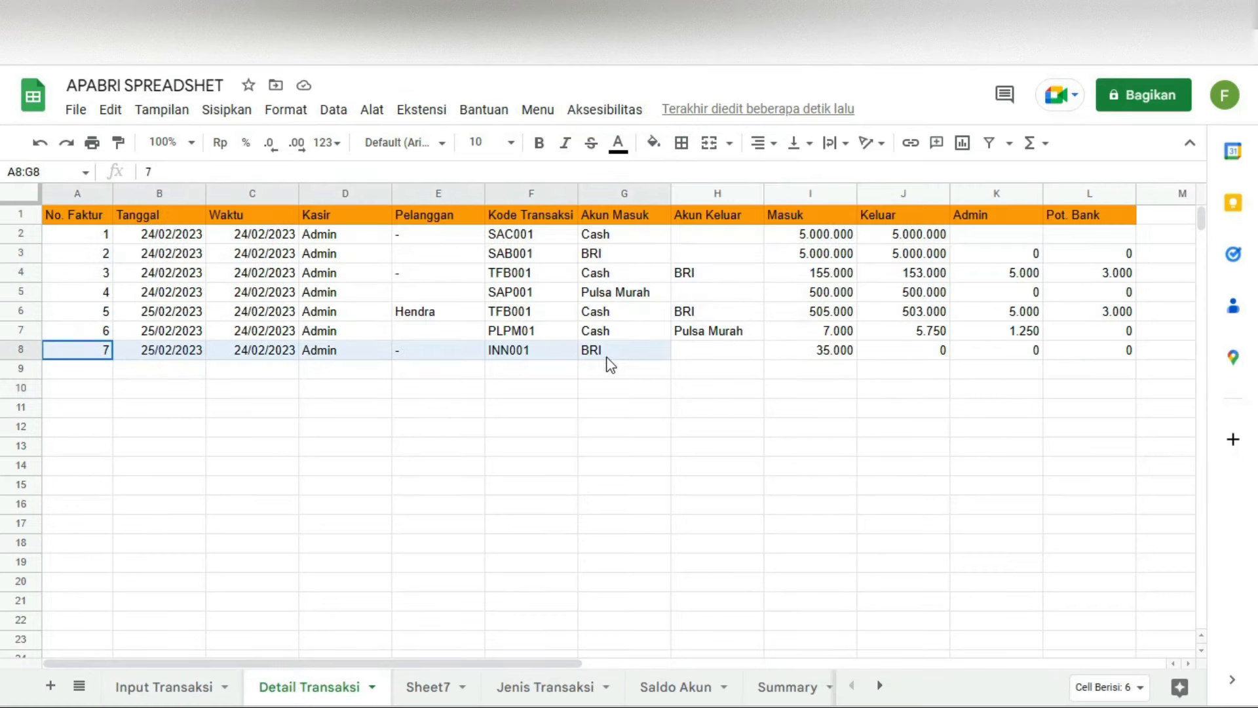
Step: Check row 8's Masuk 35.000 and its Keluar, Admin and Pot. Bank values
click(821, 357)
click(893, 350)
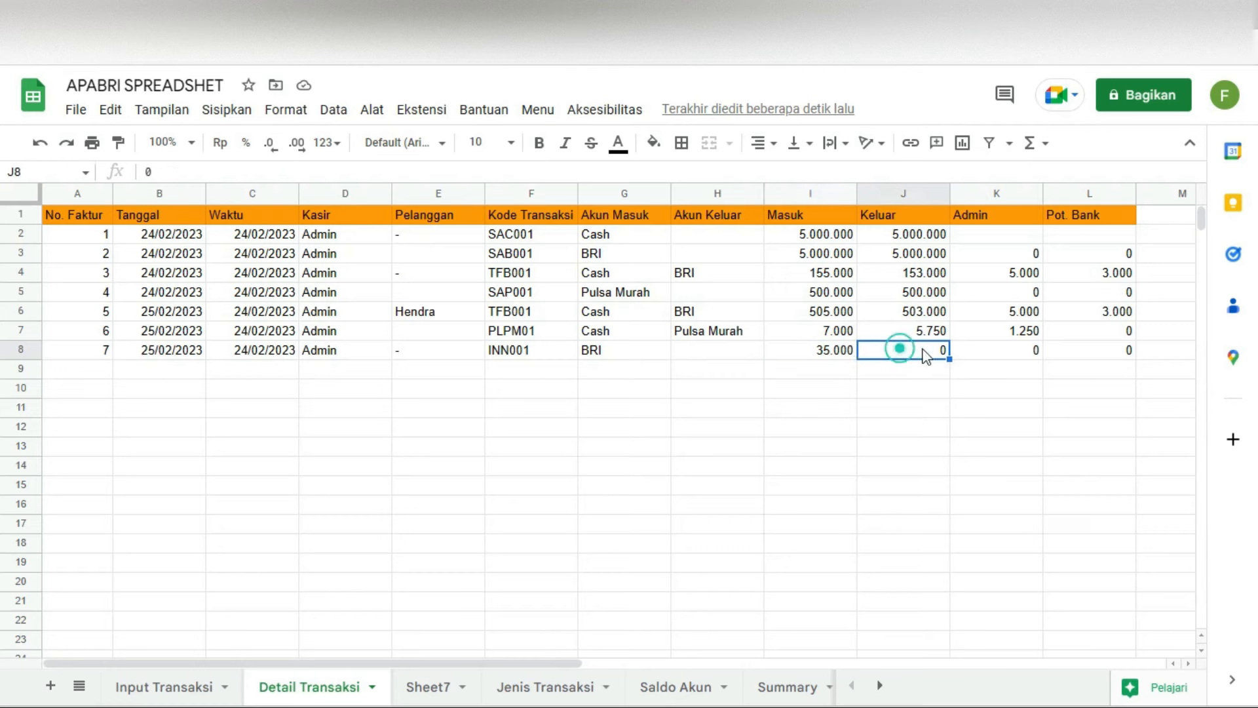
click(1020, 348)
click(1091, 354)
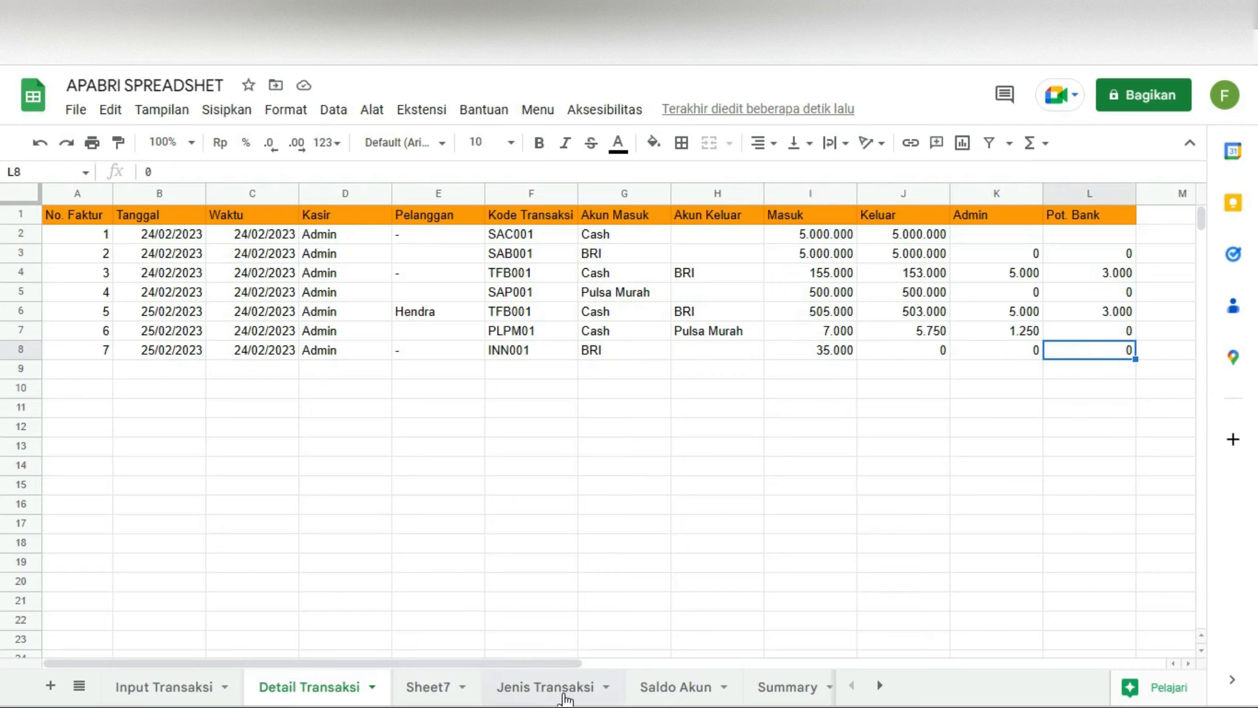
Step: Regenerate the total profit and loss report from Menu > Laporan
click(547, 118)
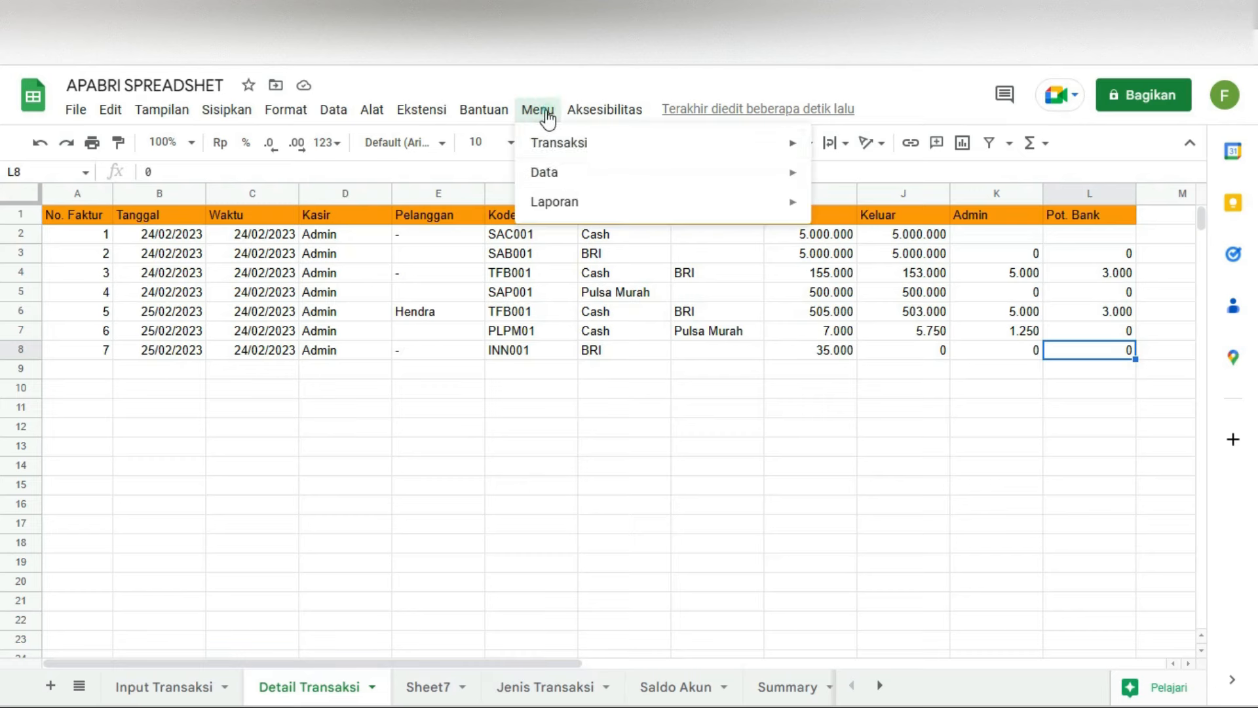
mouse_move(570, 200)
click(860, 238)
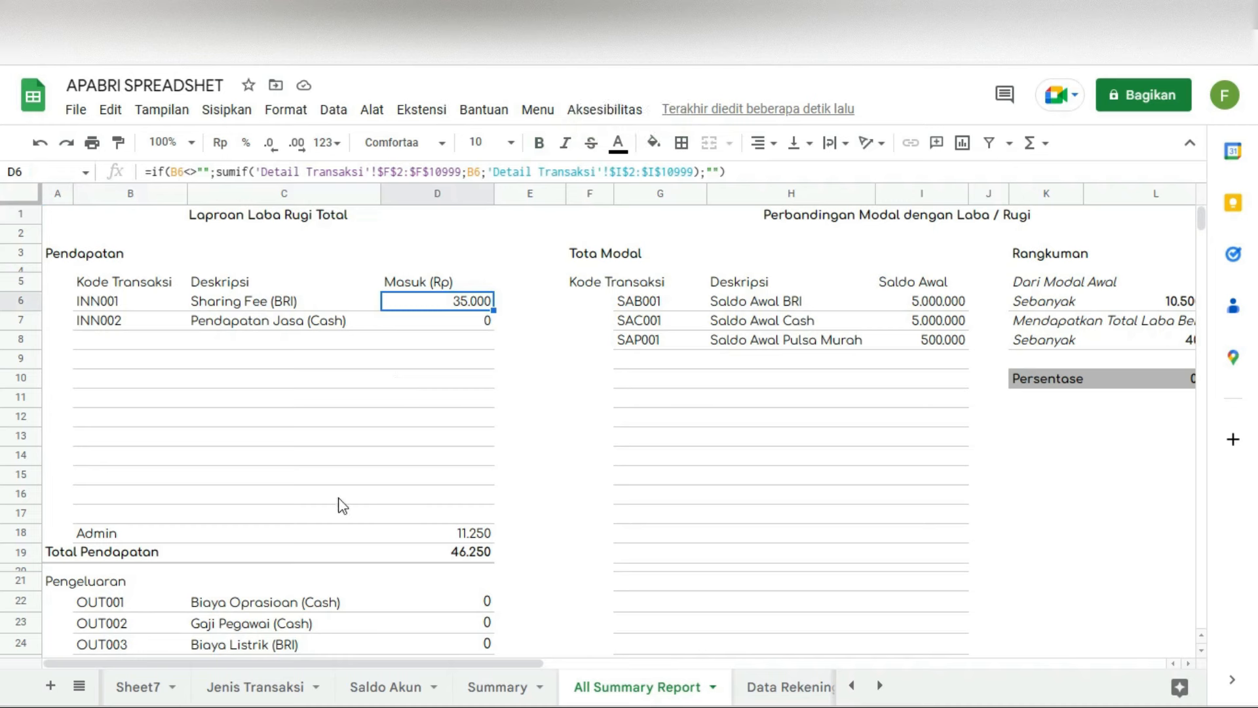
Step: Review the formulas for Admin total, D6 Sharing Fee, Total Pendapatan, Total Pengeluaran and D34 Pot Bank
click(441, 539)
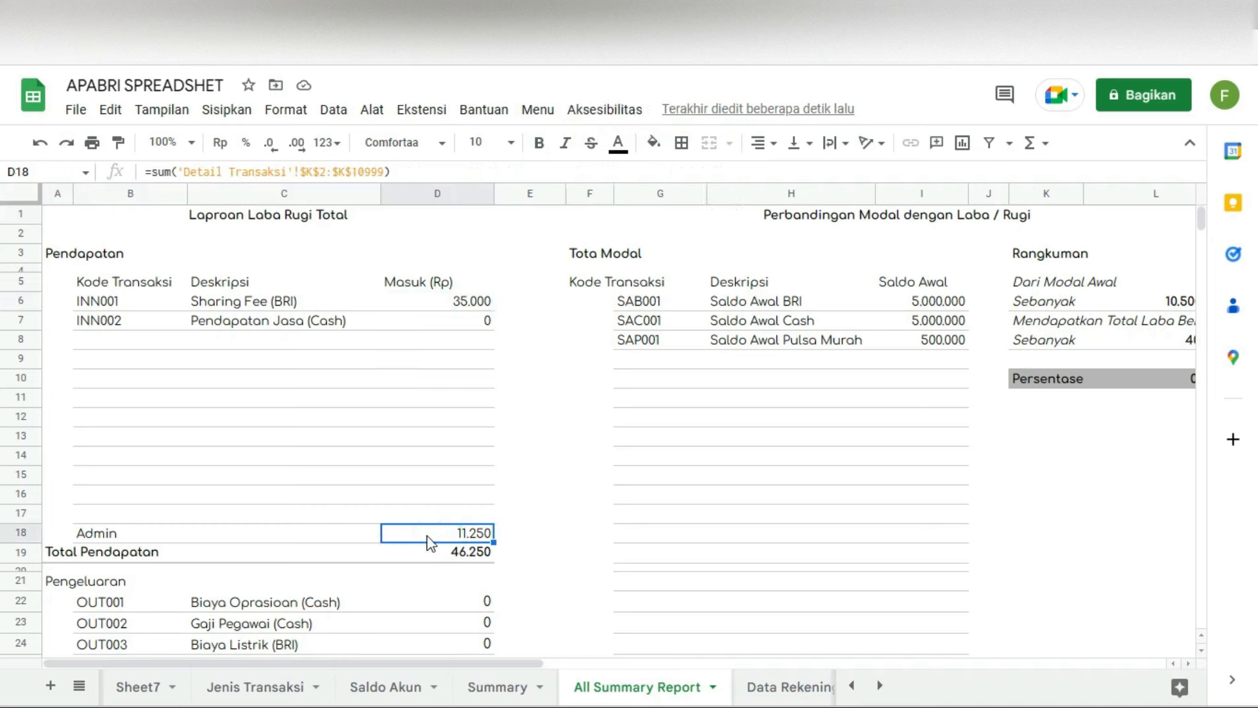
click(433, 538)
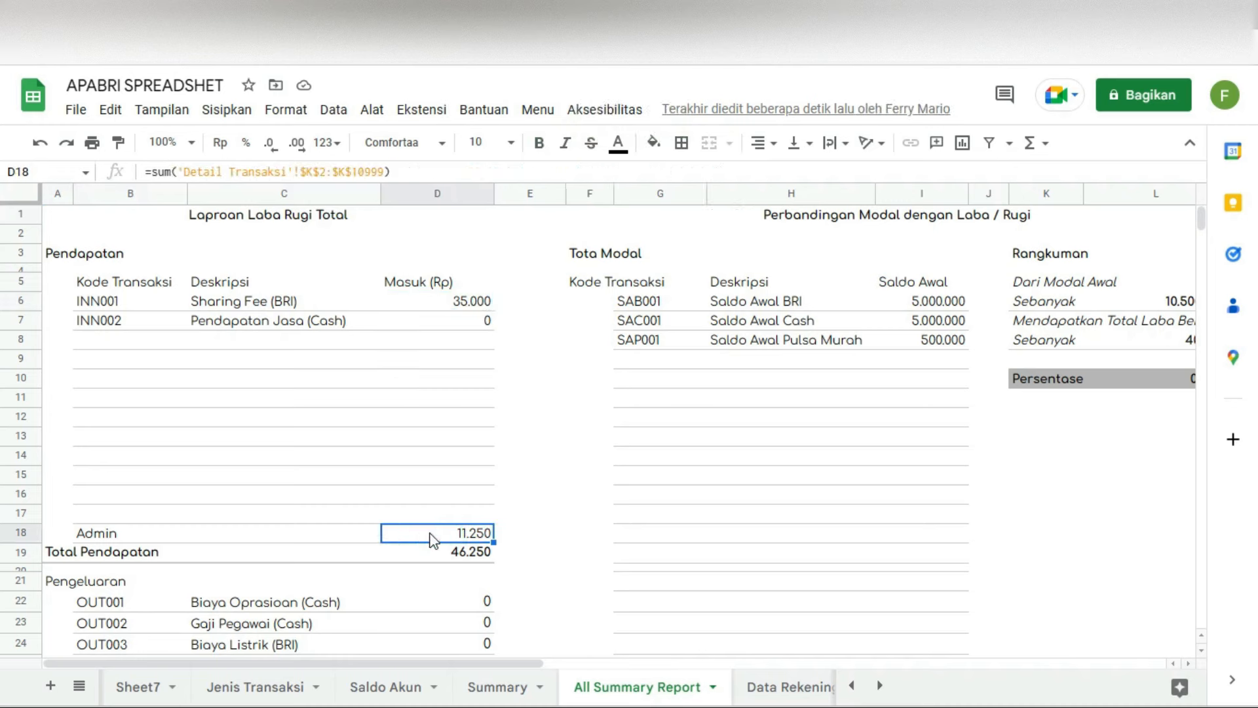
click(468, 305)
click(468, 307)
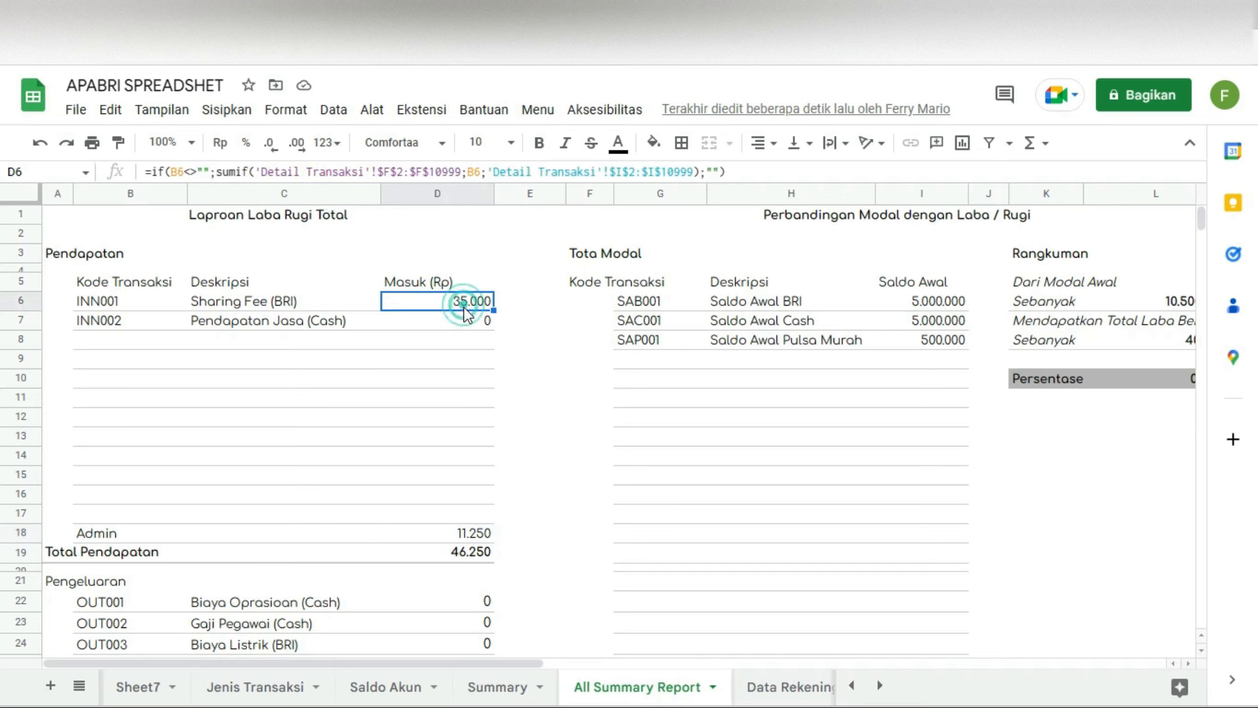
click(466, 558)
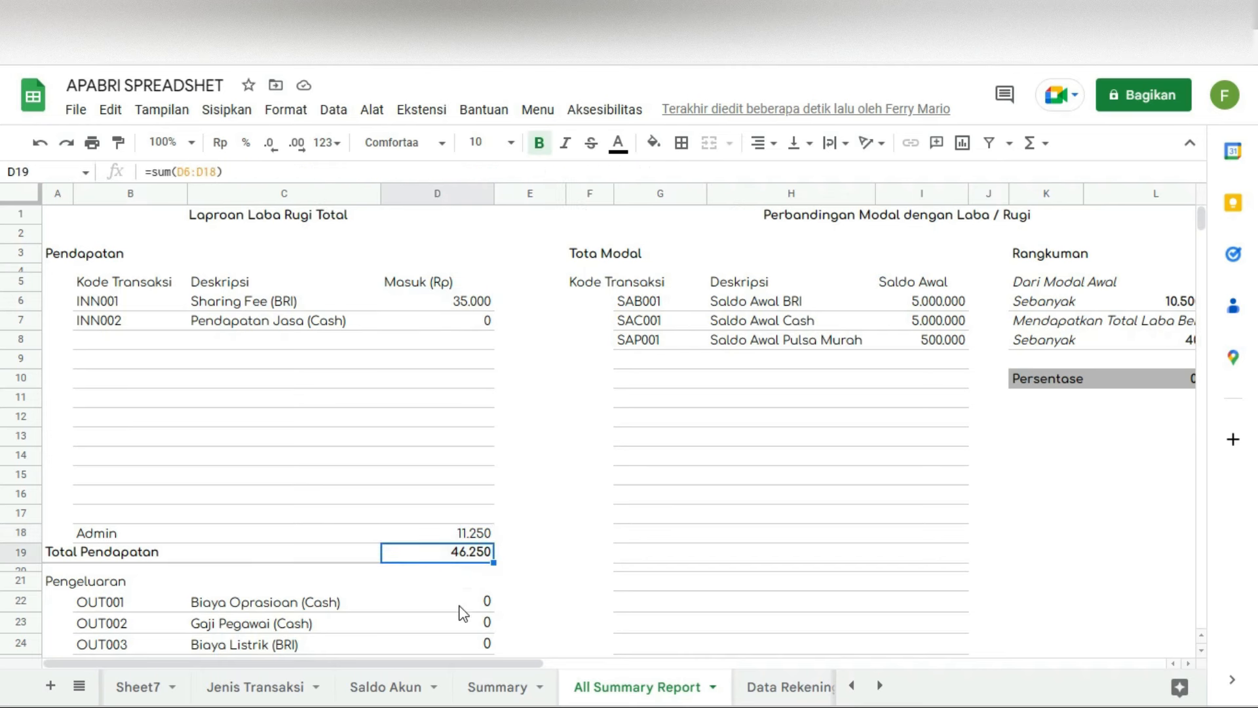
scroll(464, 615, down, 2)
scroll(463, 615, down, 5)
click(471, 453)
click(455, 434)
scroll(451, 444, up, 2)
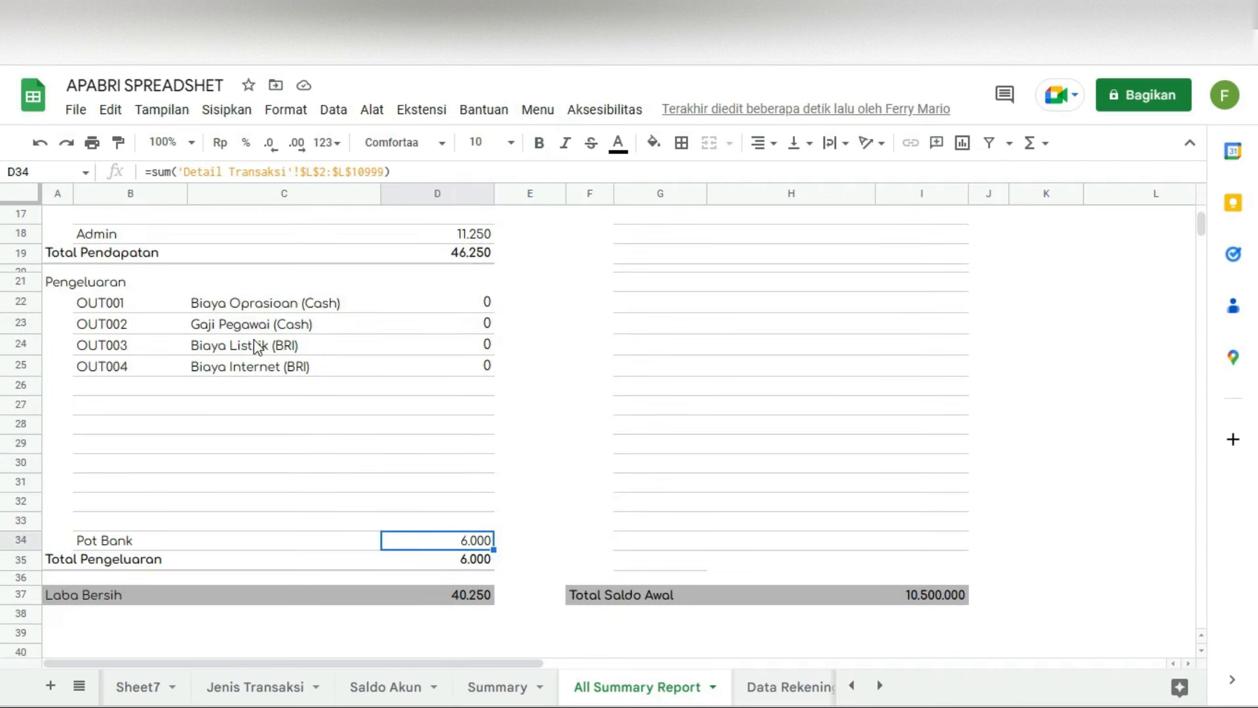
scroll(255, 344, up, 4)
Step: Zoom the sheet to 90% and check the Laba Bersih formula in D37 and Total Pengeluaran in D35
click(186, 145)
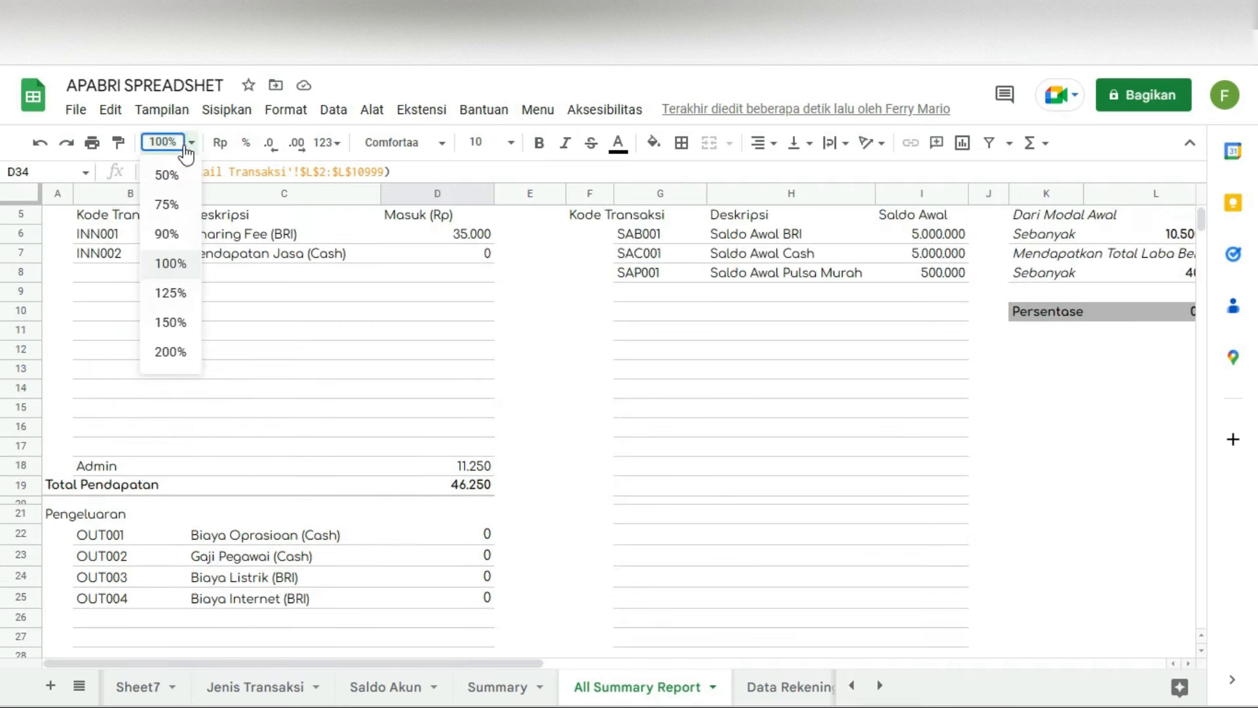
click(166, 234)
scroll(357, 324, down, 6)
scroll(233, 362, up, 6)
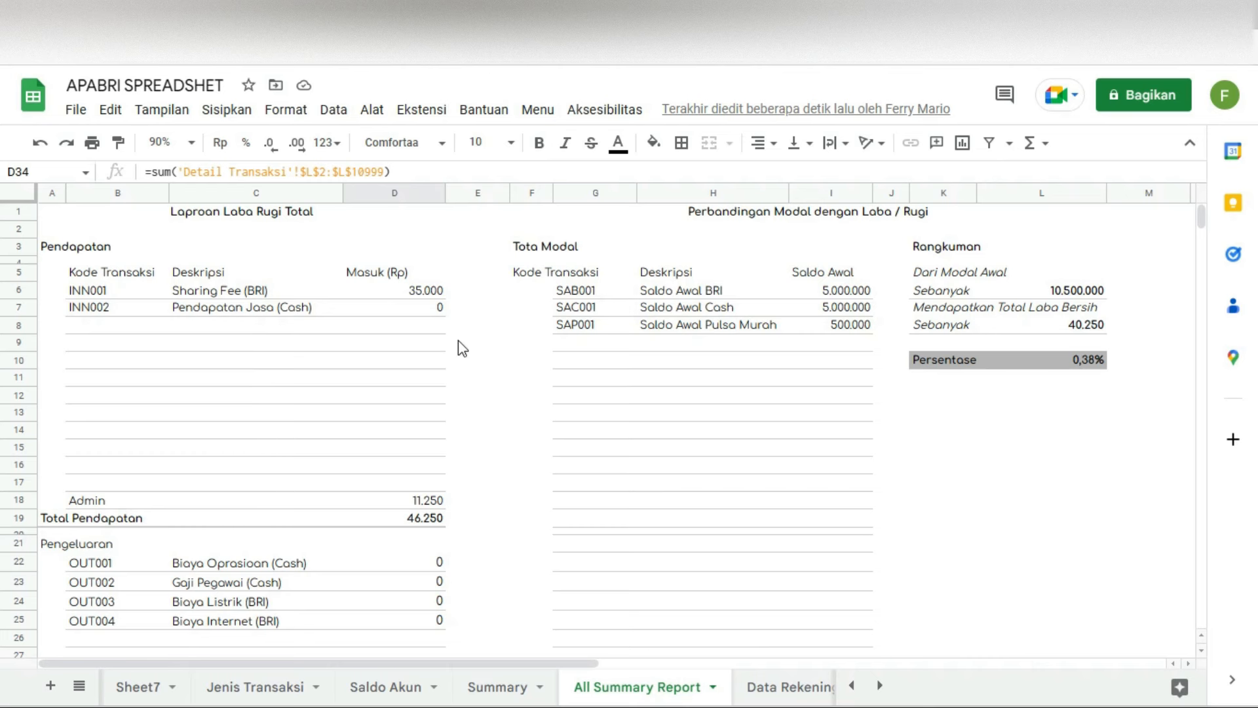
scroll(506, 378, down, 6)
scroll(509, 378, up, 2)
scroll(510, 378, up, 2)
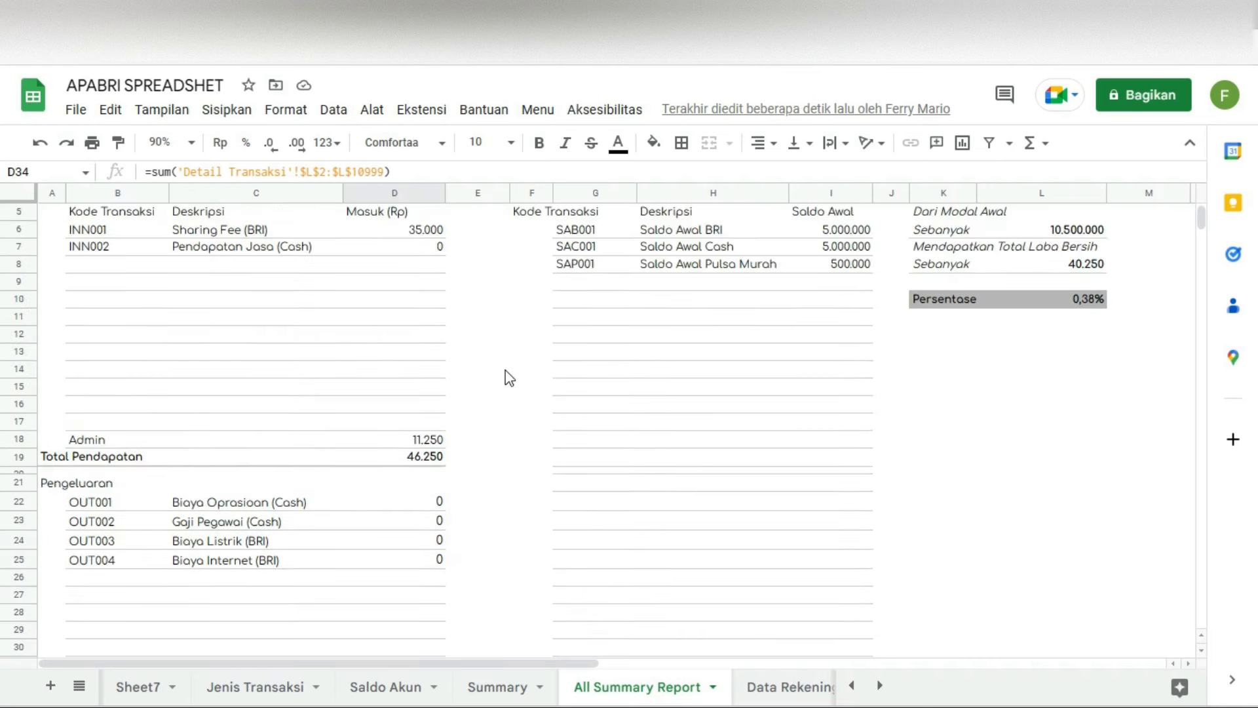
scroll(510, 378, up, 1)
scroll(486, 391, down, 6)
click(406, 539)
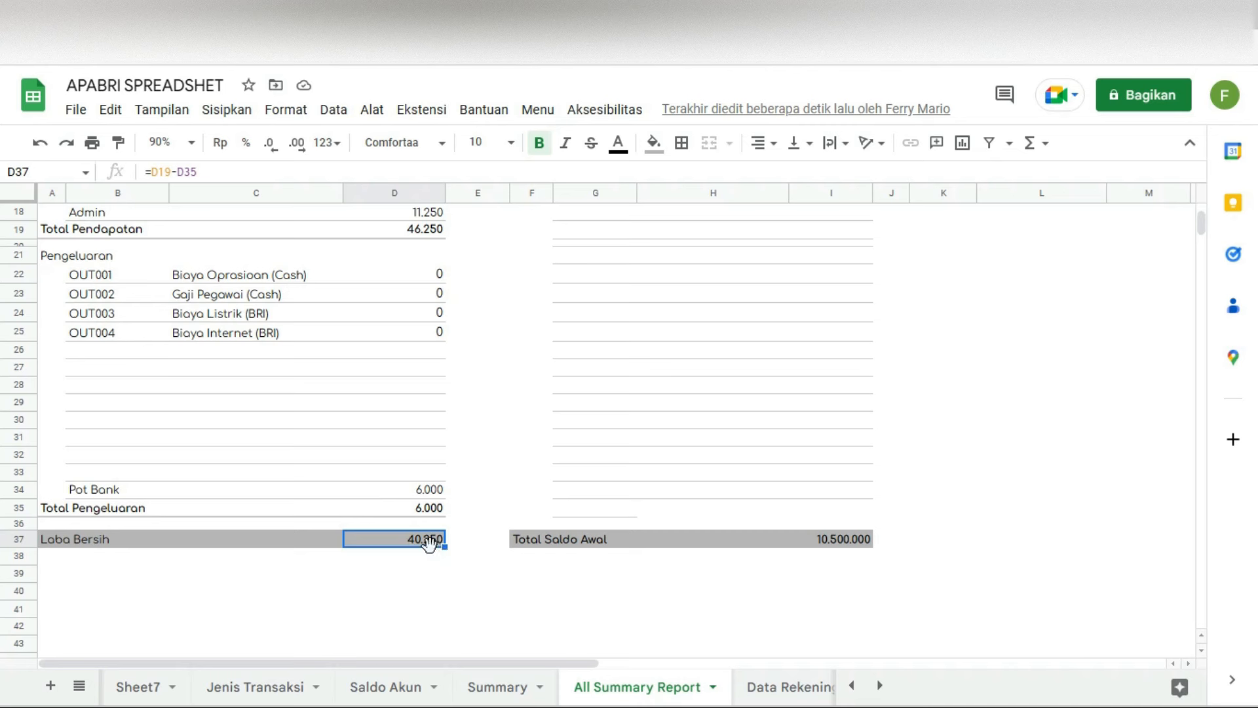
click(397, 510)
scroll(434, 502, up, 6)
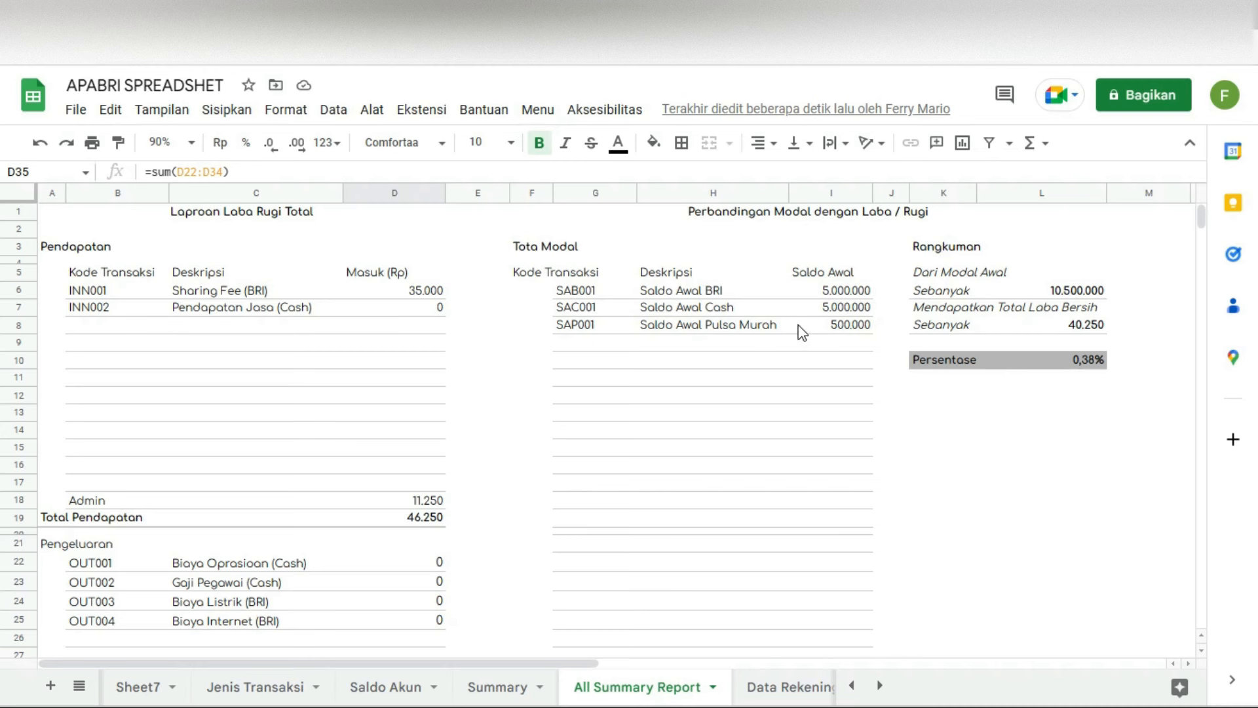
Step: Open the transaction code list for empty cell G9 below SAP001 in the capital table
click(567, 343)
click(580, 341)
drag(627, 419, 630, 633)
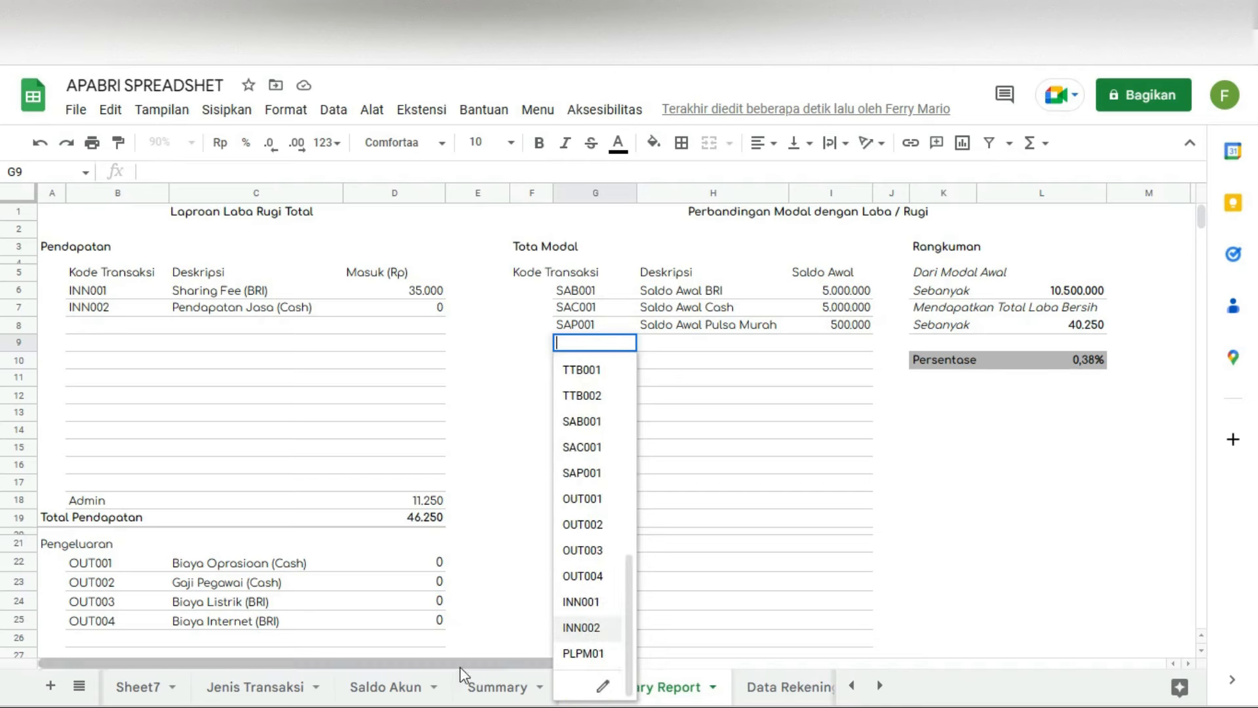
Step: Jump to Jenis Transaksi via Menu > Data and look at the SAB001 Saldo Awal BRI row
click(254, 687)
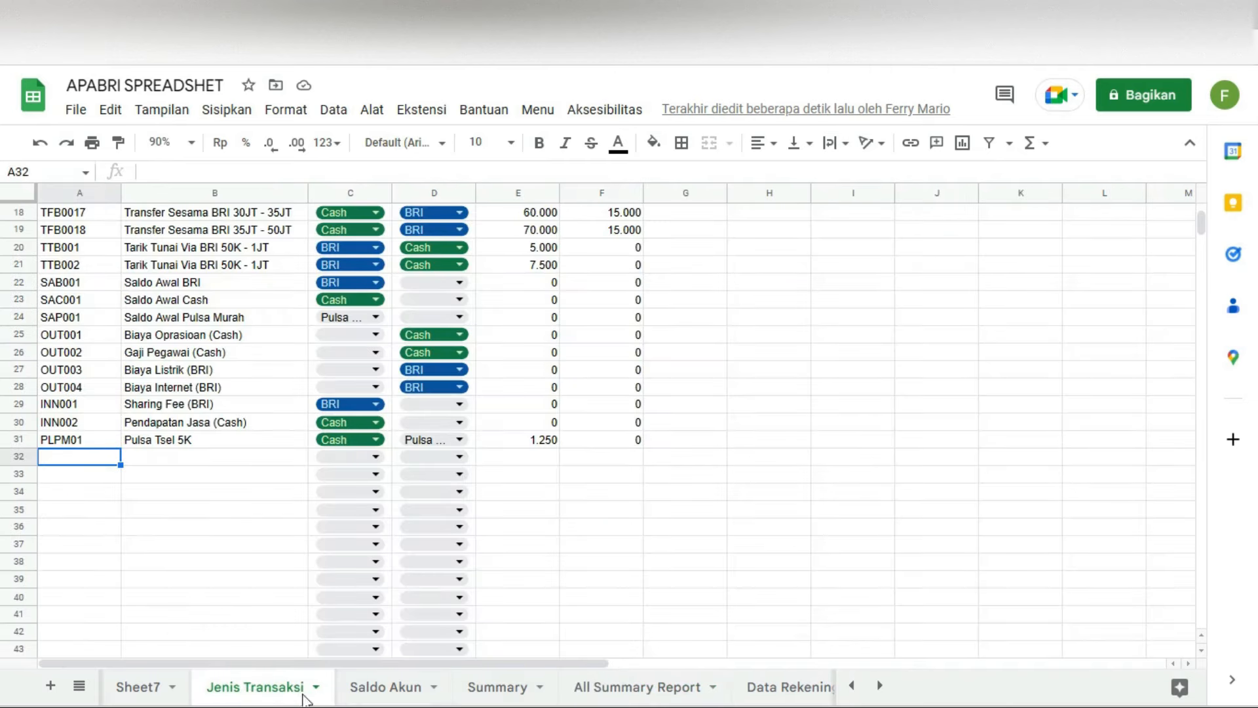
click(538, 109)
mouse_move(580, 171)
click(882, 171)
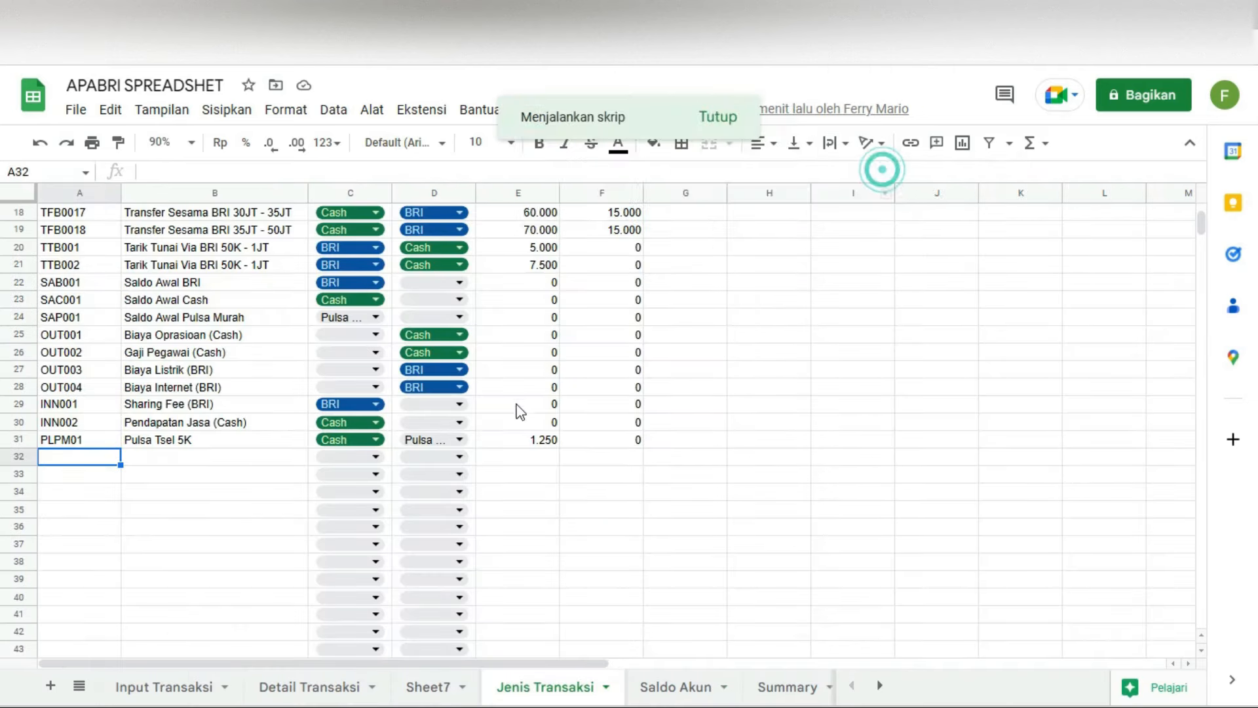
scroll(131, 429, down, 3)
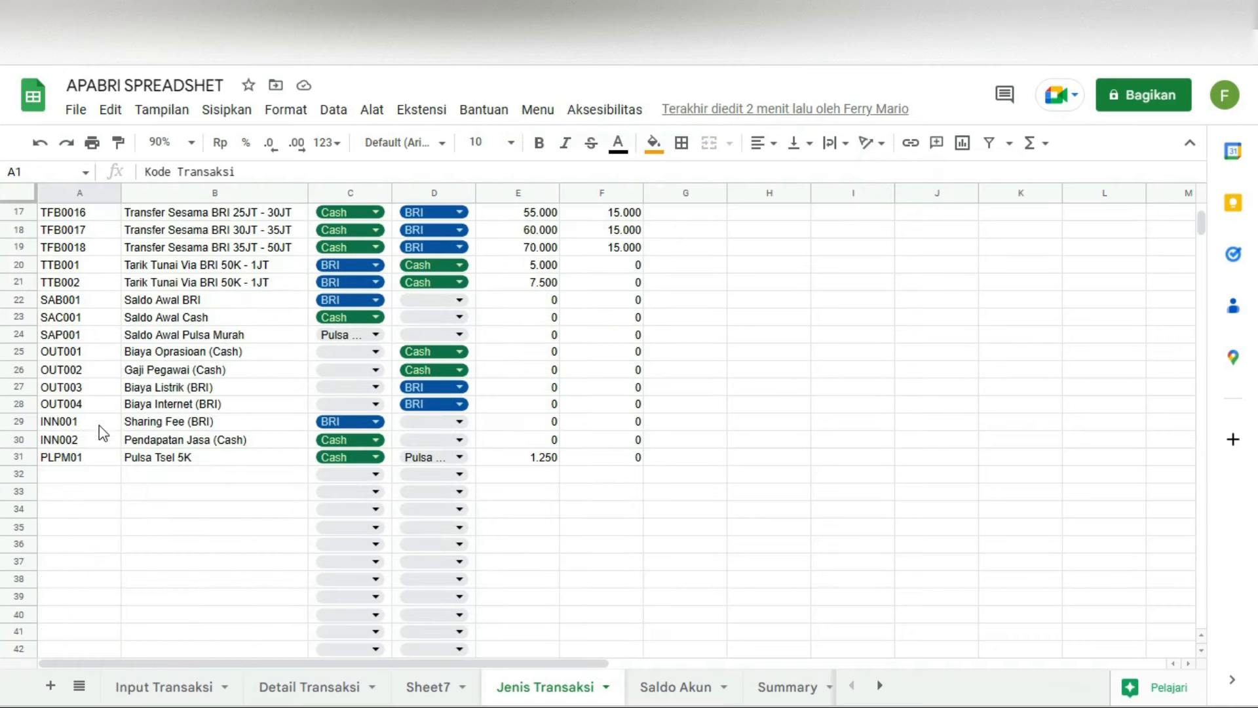
click(80, 301)
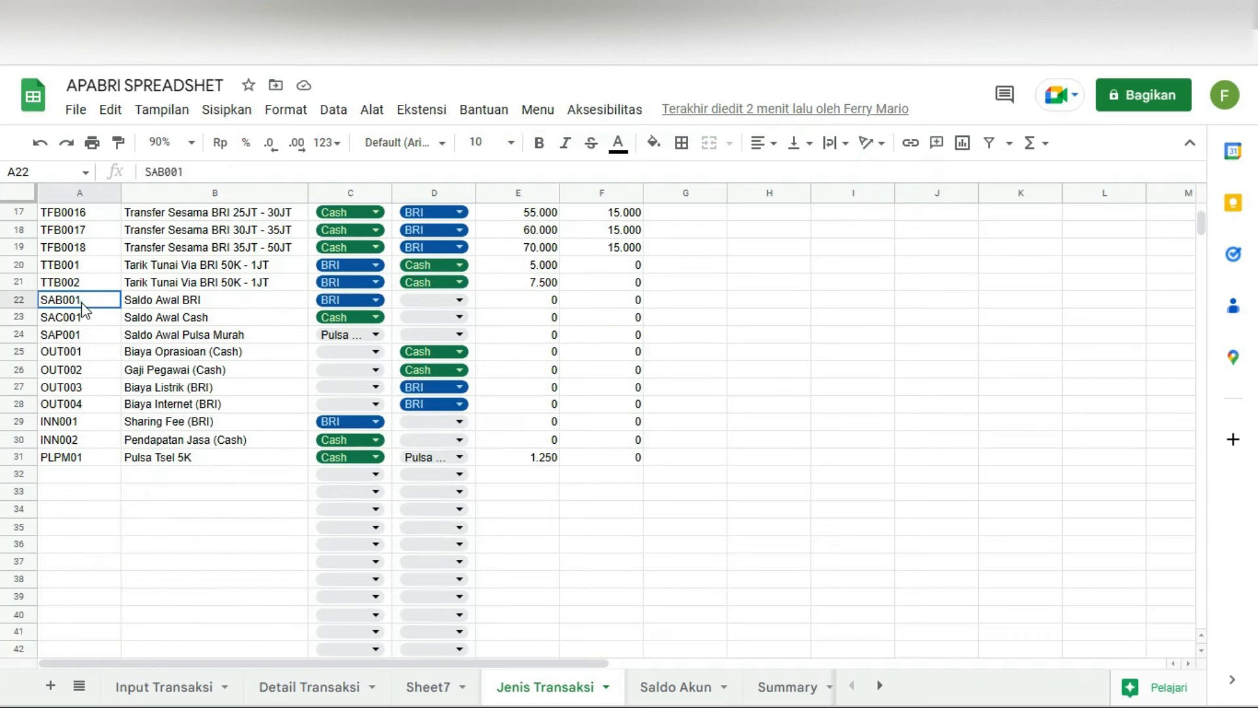
click(171, 301)
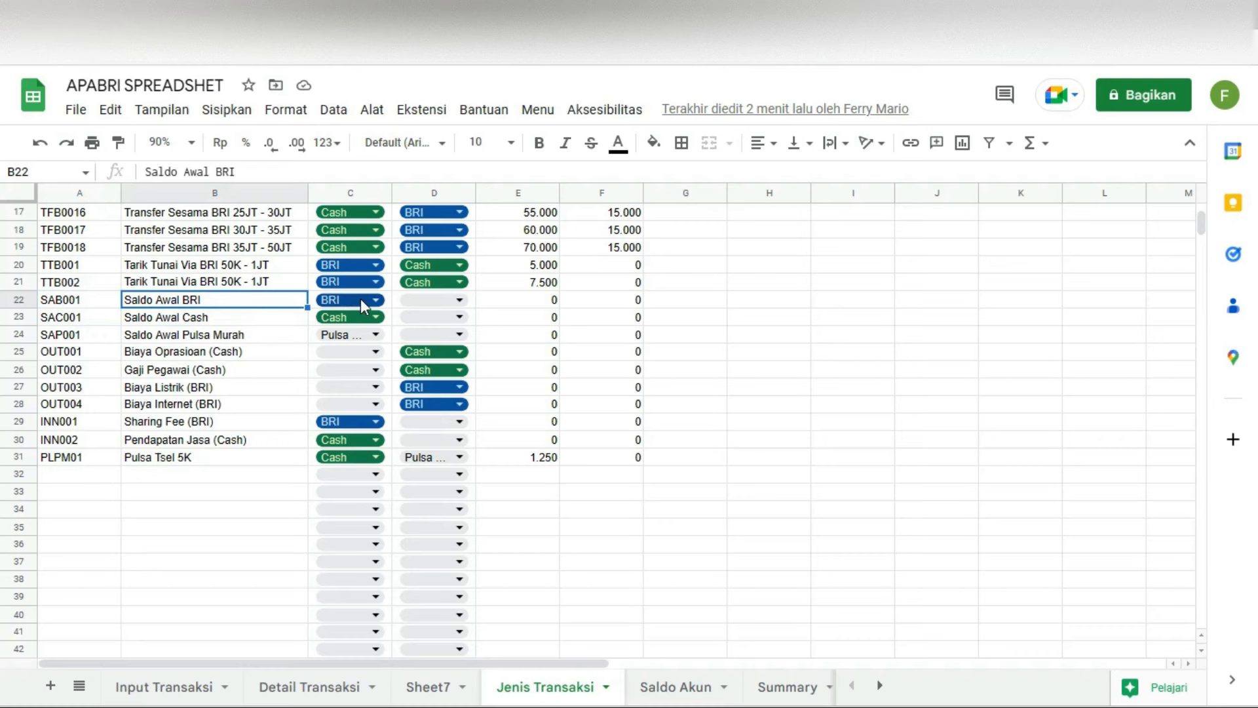
Step: Check the Saldo Awal Cash and Saldo Awal Pulsa Murah account choices, leaving them unchanged
click(169, 320)
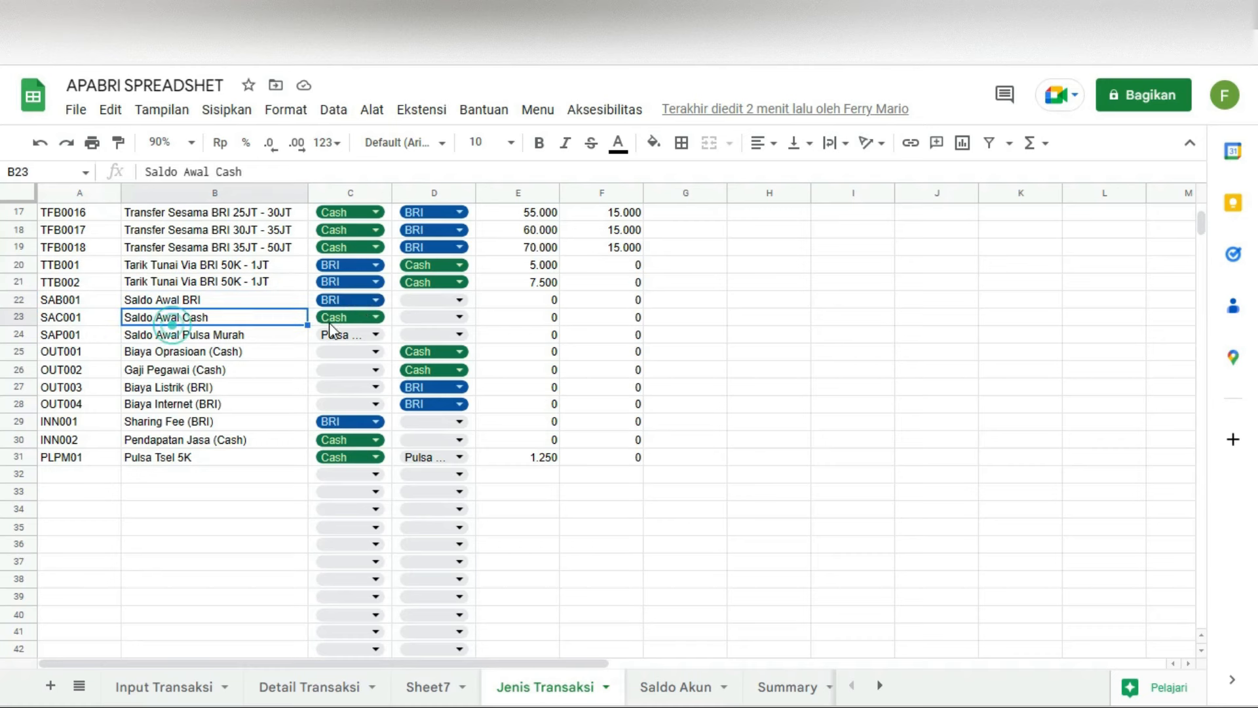
click(367, 319)
click(427, 318)
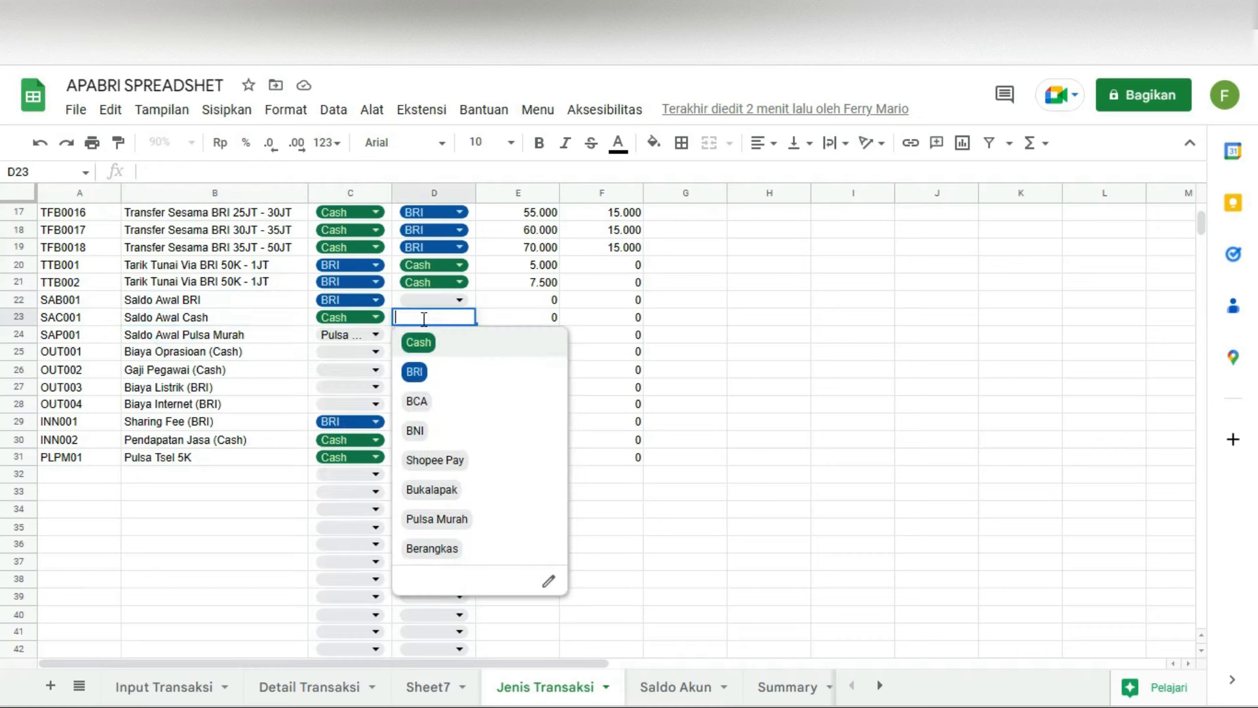
click(342, 319)
click(699, 355)
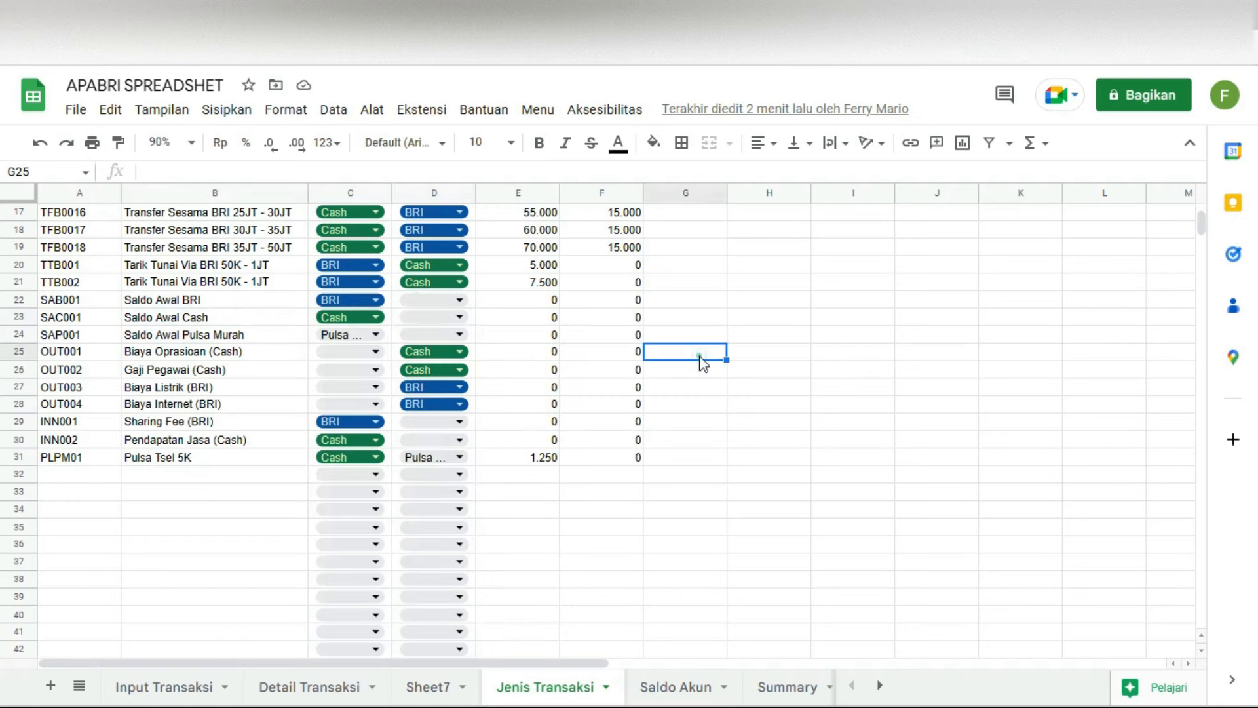
click(174, 339)
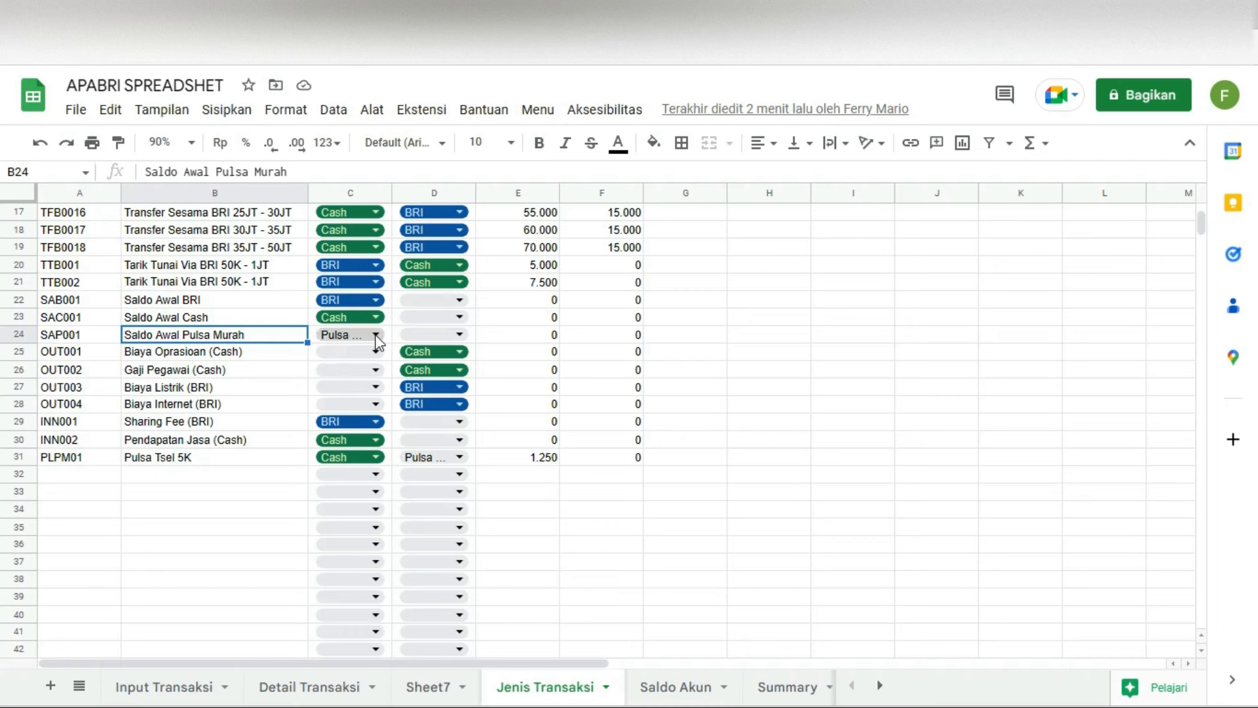
double_click(337, 335)
click(767, 387)
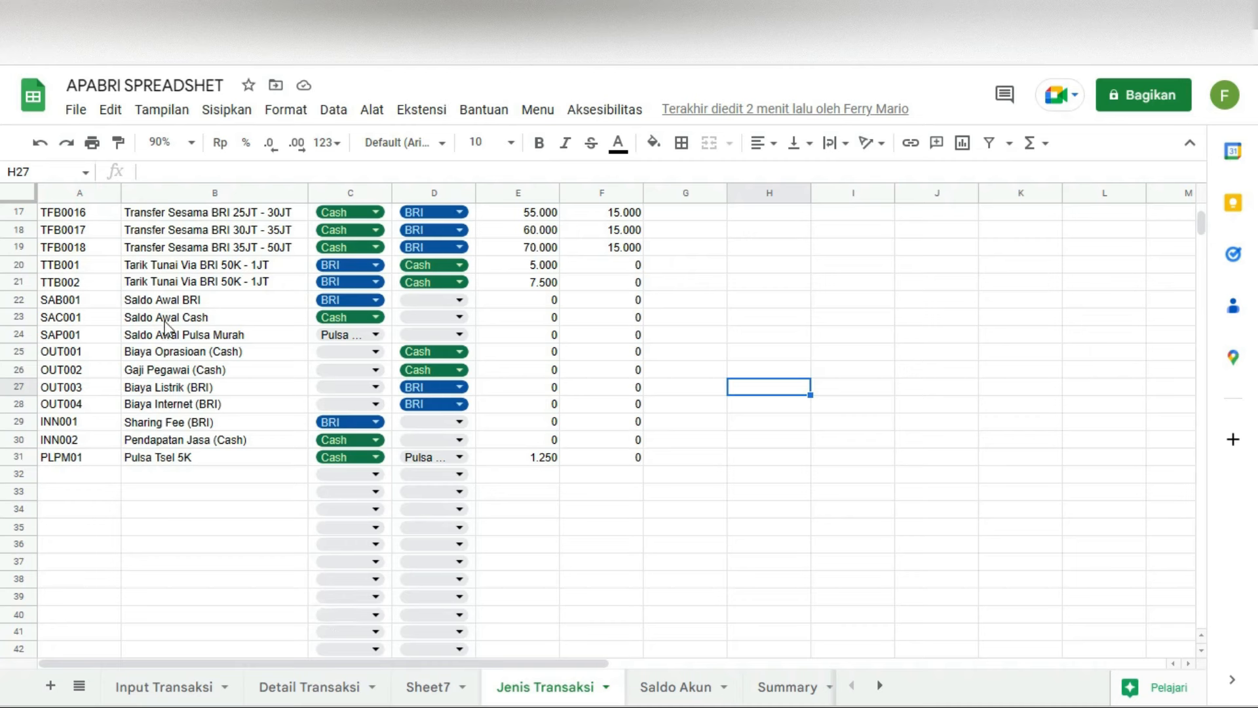
Step: Add a new Jenis Transaksi row SAM001 'Saldo Awal Mandiri' with BCA as the incoming account
click(158, 479)
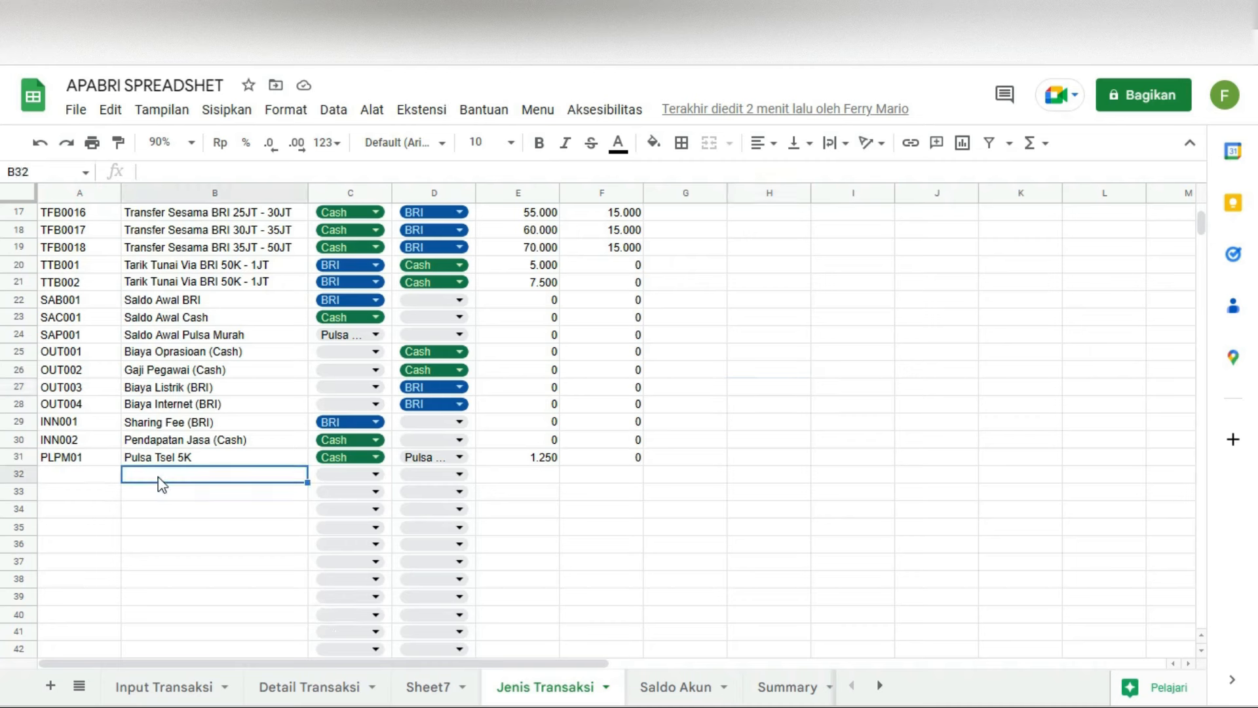
key(Left)
text(SA)
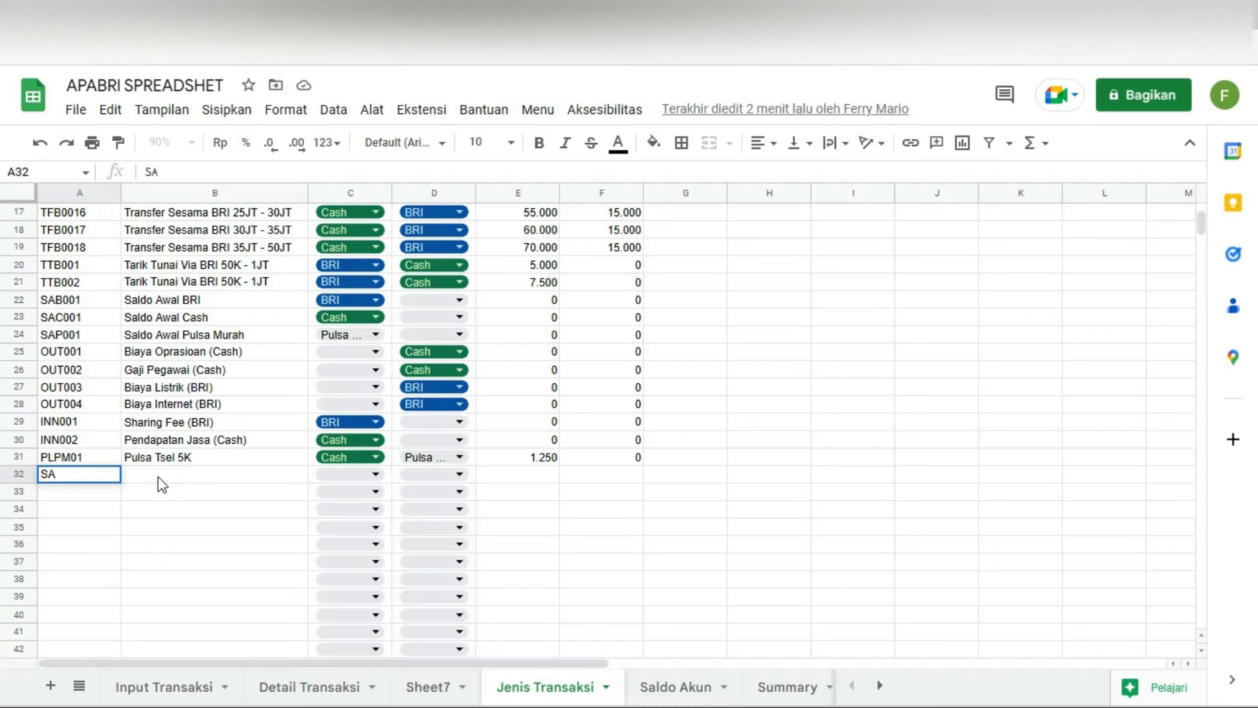
text(M001)
key(Tab)
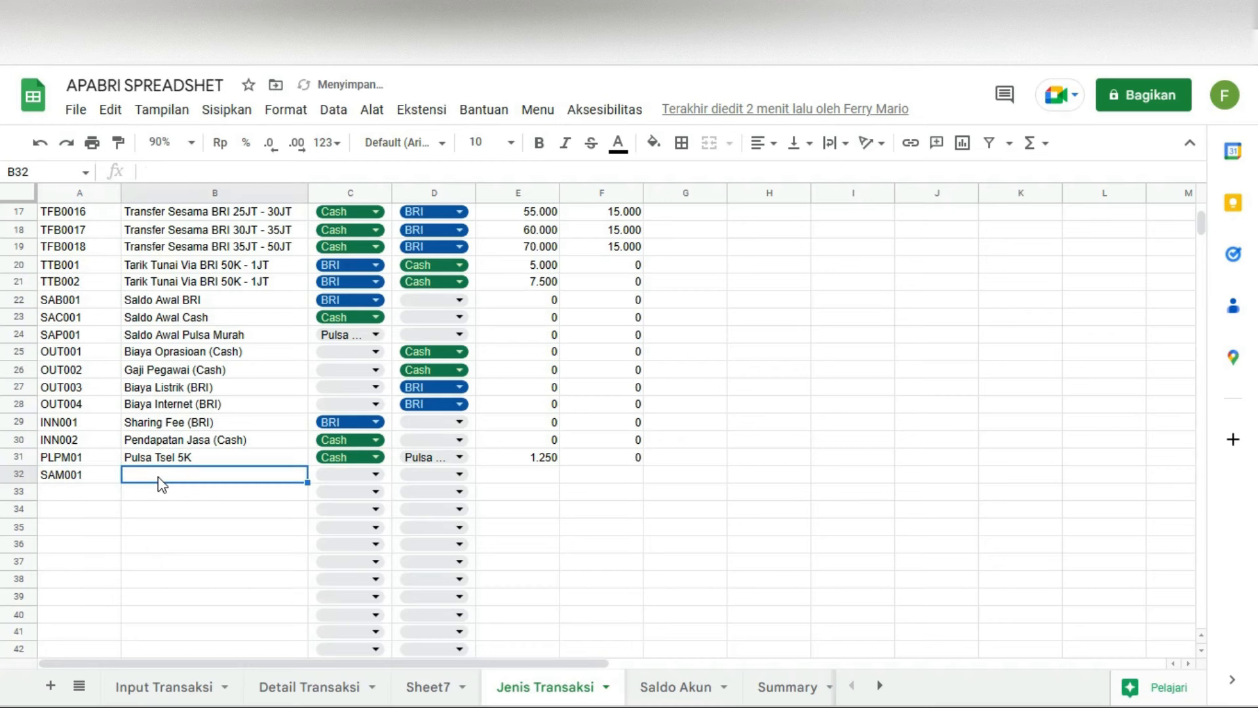
text(SA)
key(BackSpace)
text(ldo Awal )
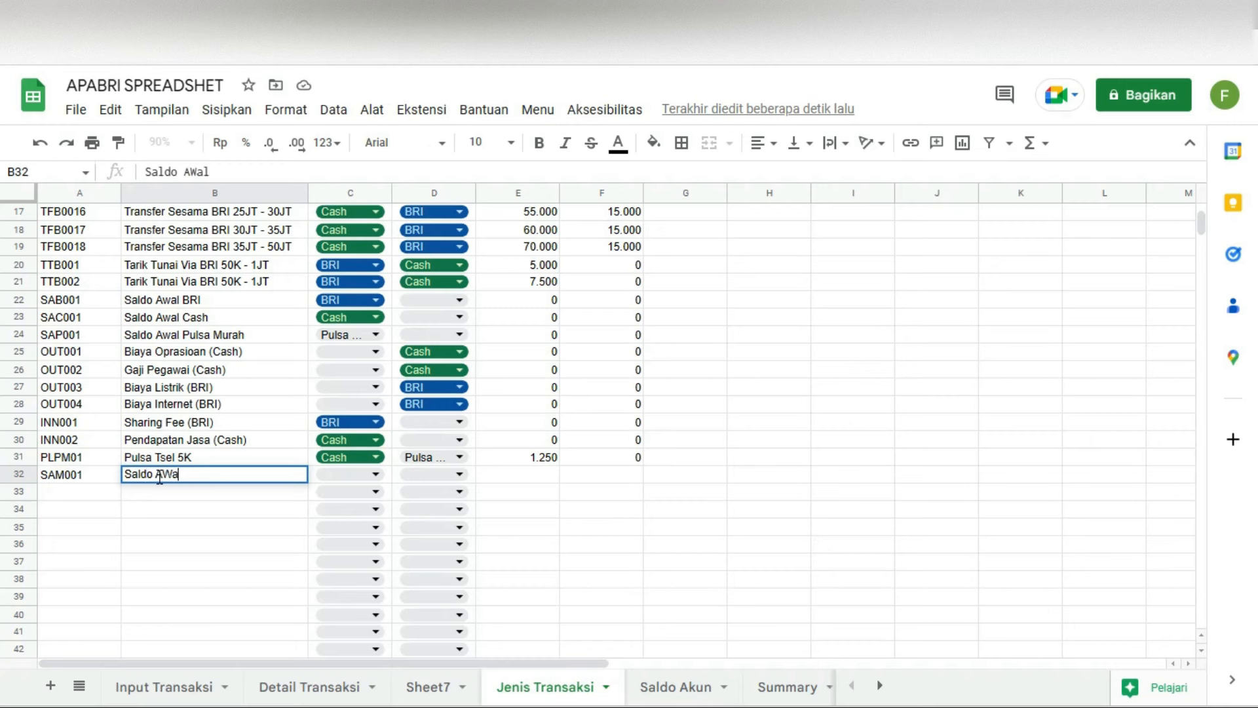
text(Mandiri)
key(Tab)
click(361, 474)
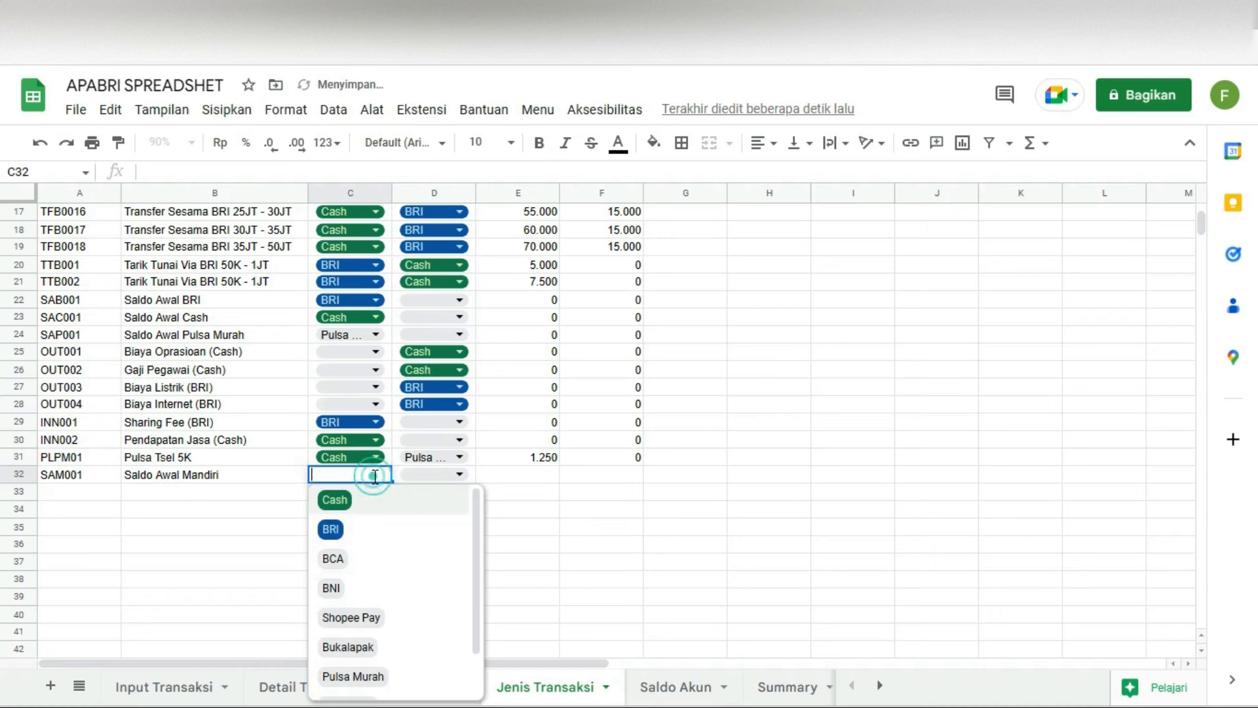
scroll(367, 626, down, 1)
scroll(382, 646, up, 1)
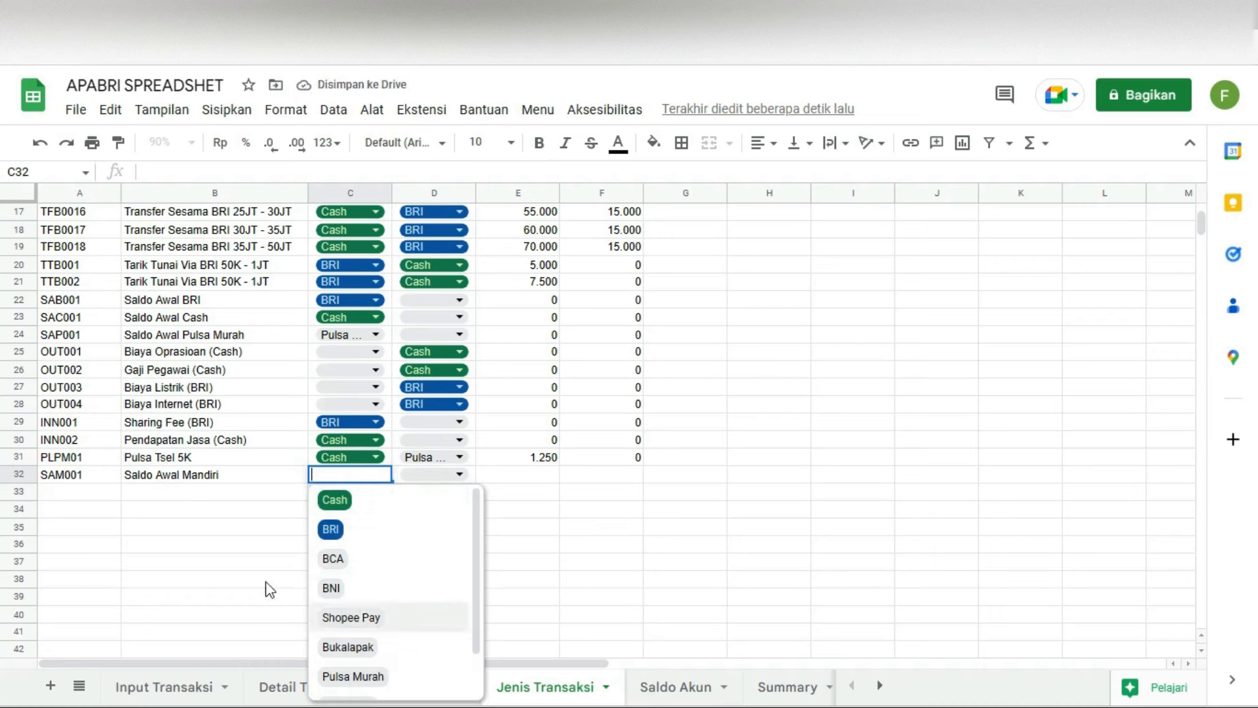
click(334, 559)
Step: Correct the new row to code SAA001 with description 'Saldo Awal BCA'
double_click(247, 476)
drag(223, 474, 190, 475)
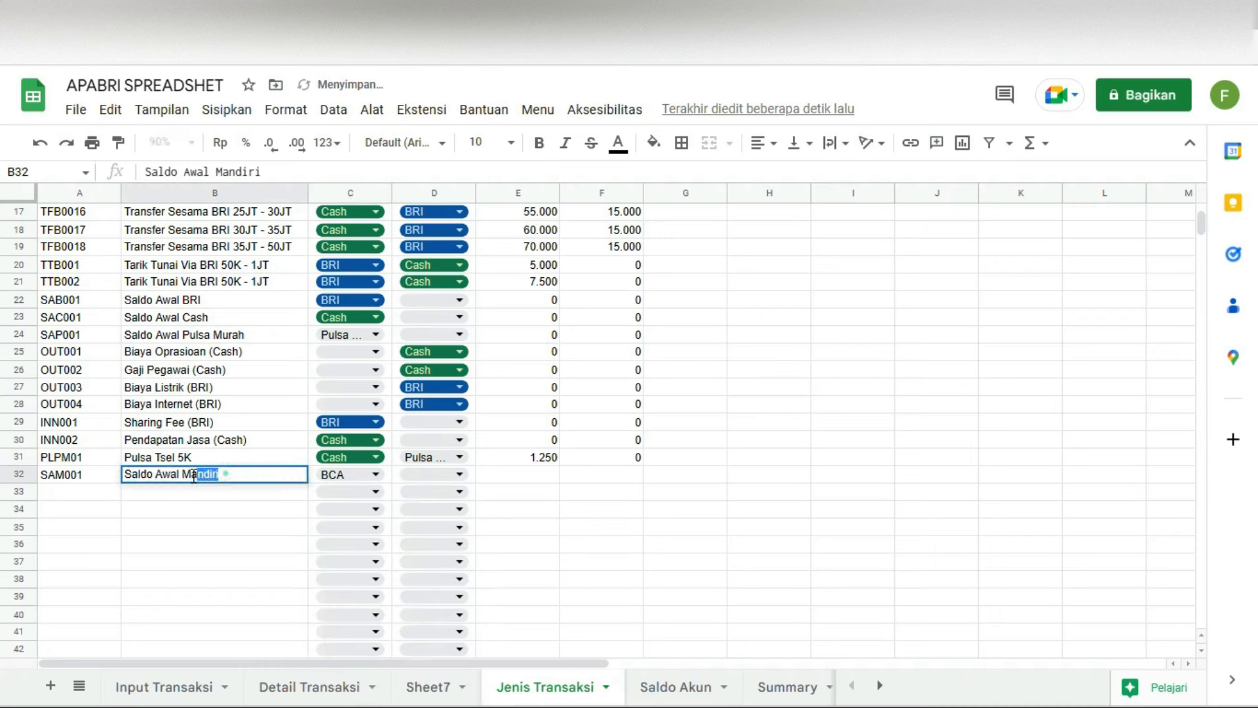
text(BCA)
click(101, 478)
double_click(65, 477)
drag(65, 474, 55, 474)
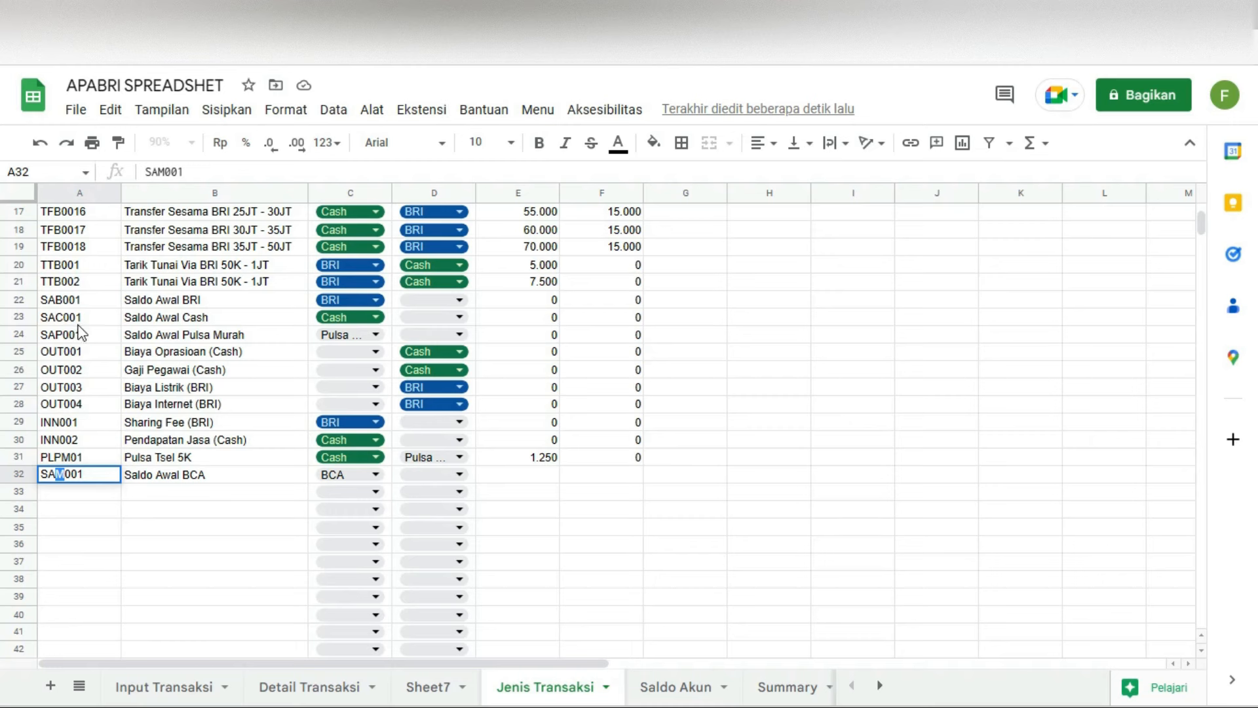
text(A)
click(164, 535)
Step: Enter 0 for the row's Admin and Pot. Bank amounts, then go to Input Transaksi
click(536, 475)
text(0)
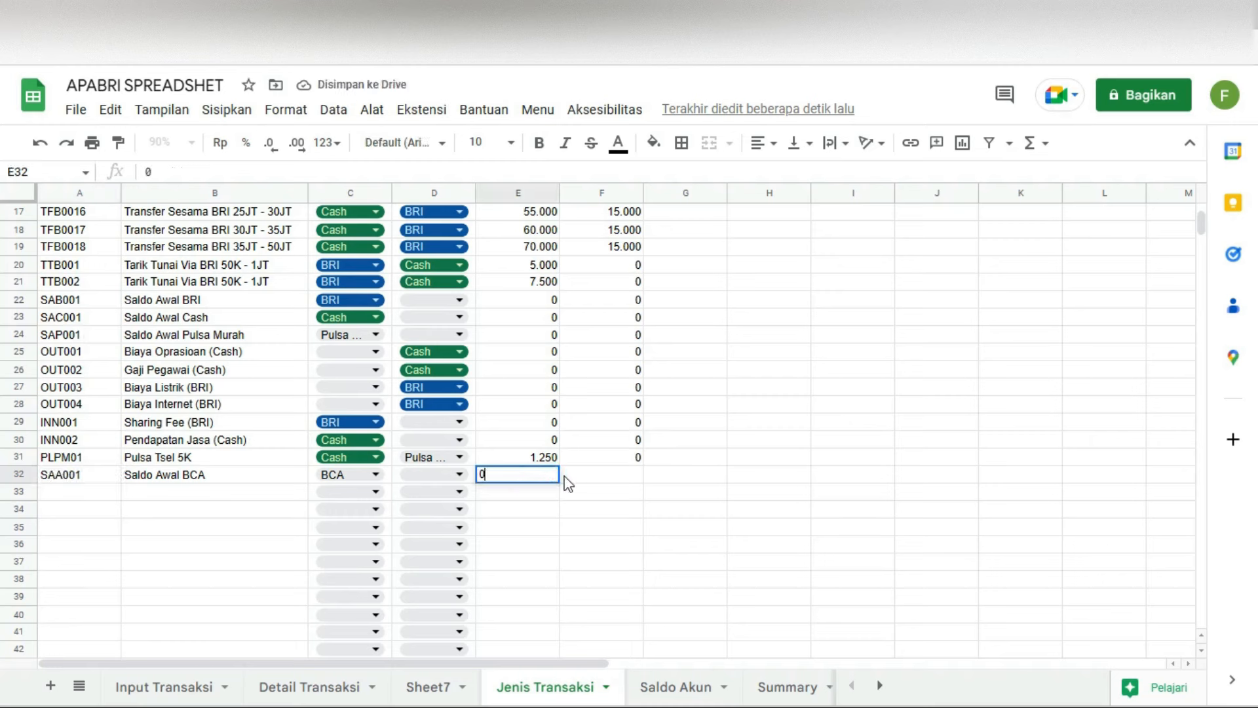
click(565, 476)
text(0)
key(Return)
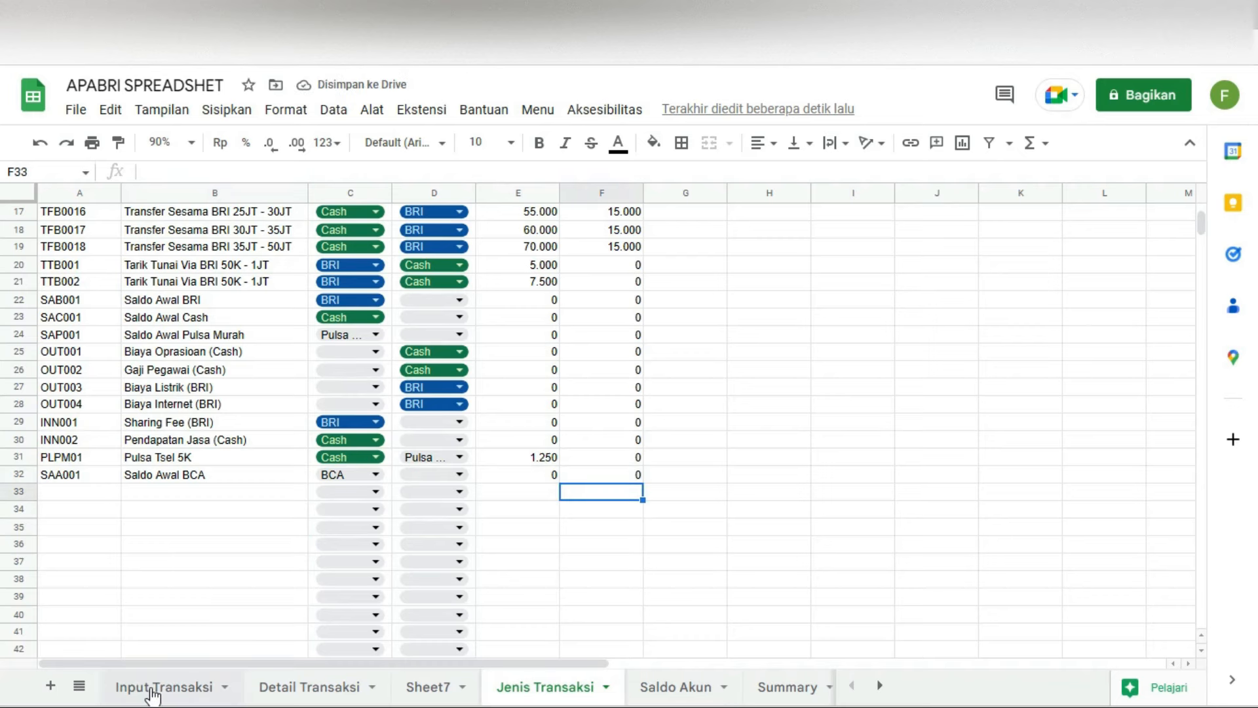
click(118, 685)
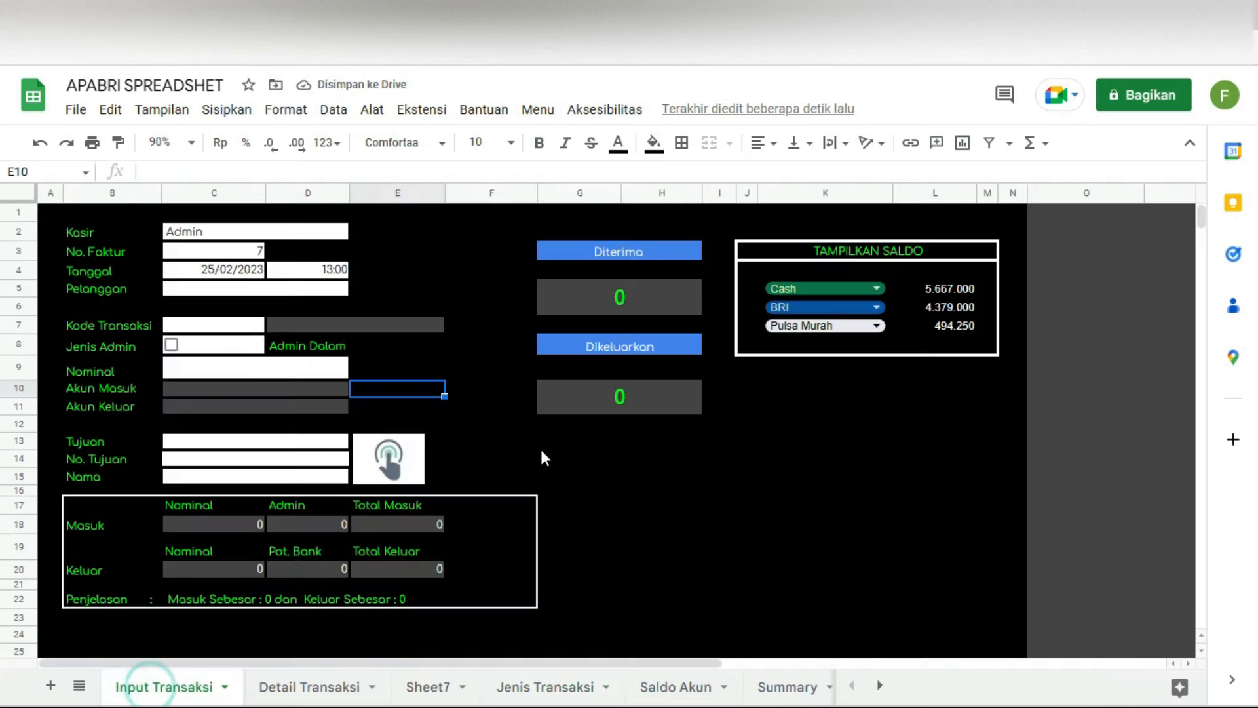
Step: Fill the Input Transaksi form with Pelanggan '-', code SAA001 and Nominal 5000000
click(238, 291)
text(-)
double_click(226, 325)
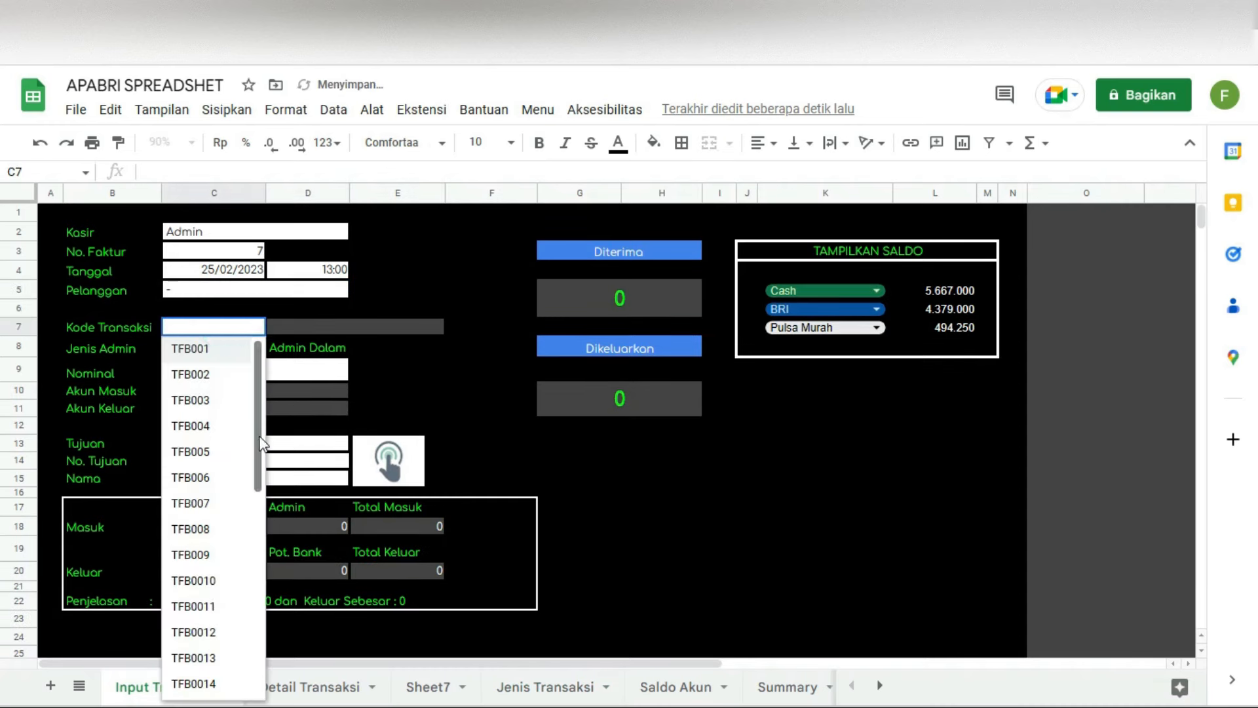
drag(259, 432, 256, 658)
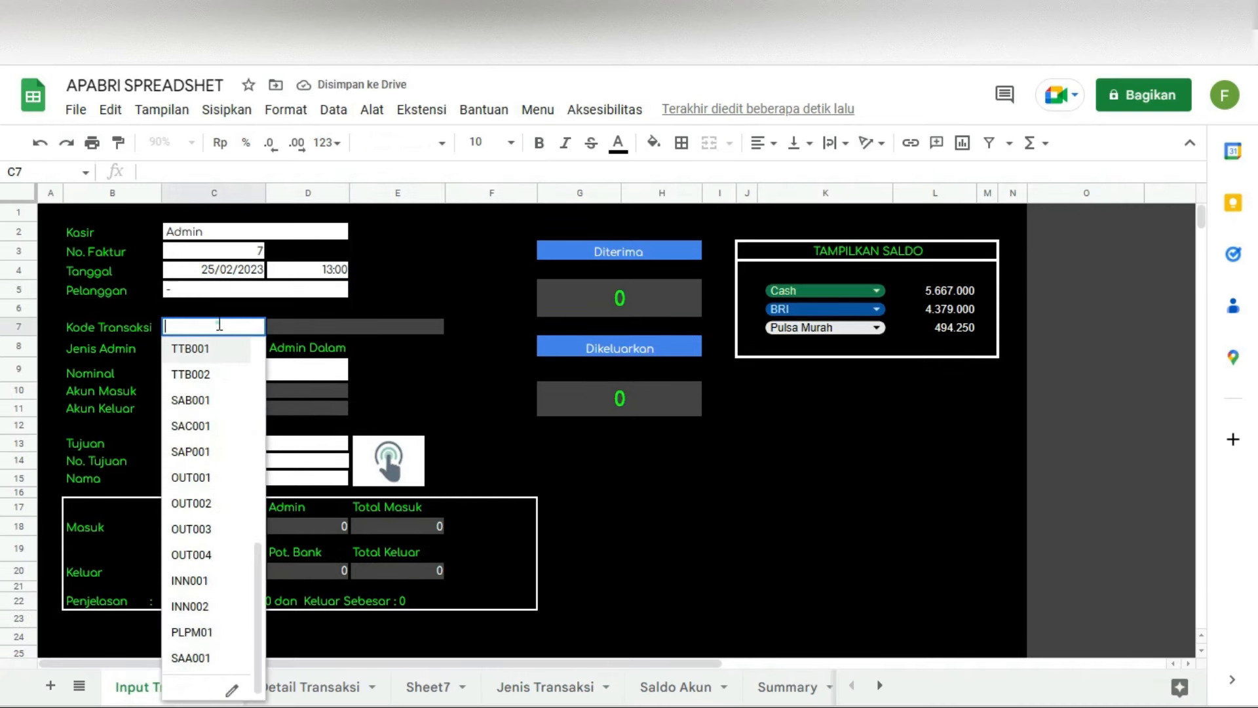
text(SAA)
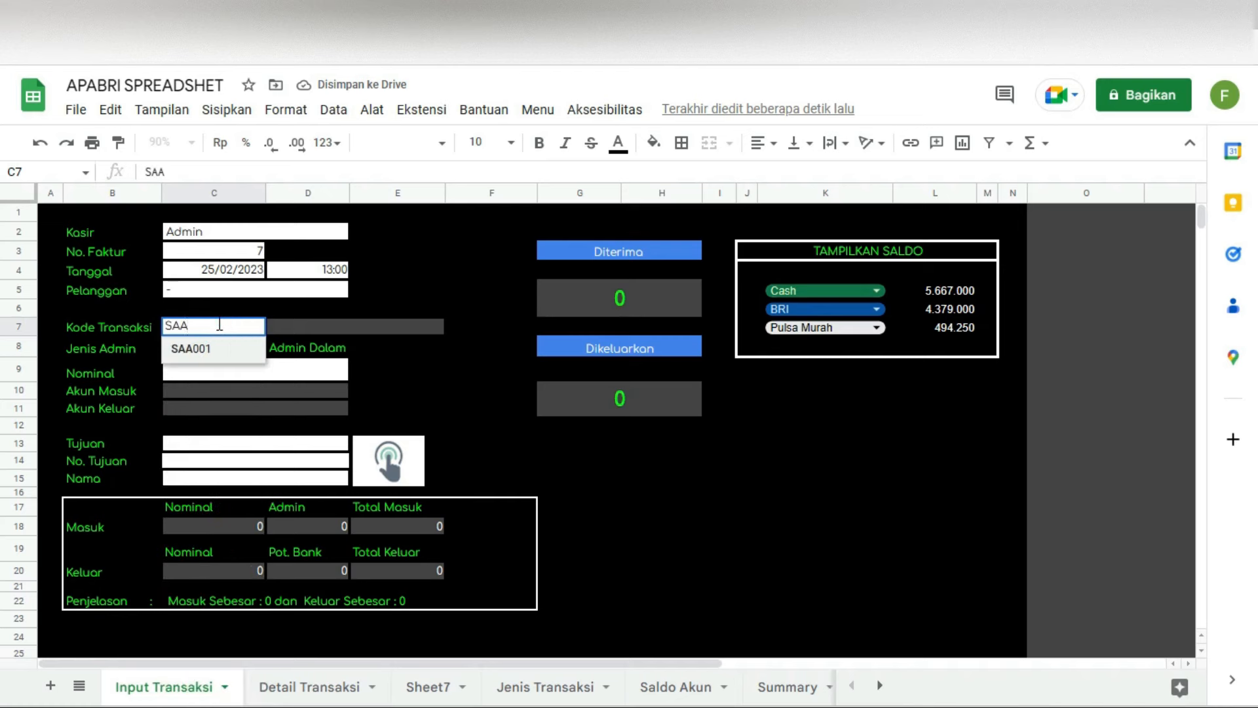
click(197, 349)
click(211, 373)
text(5000000)
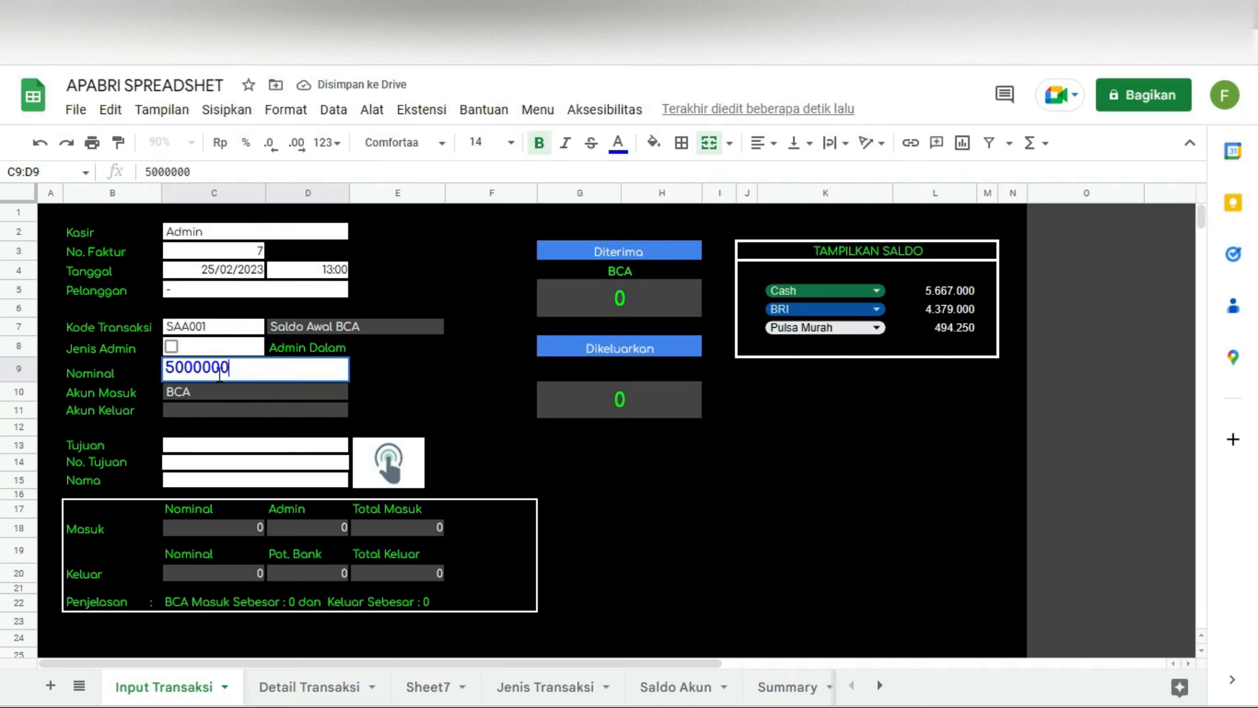
key(Return)
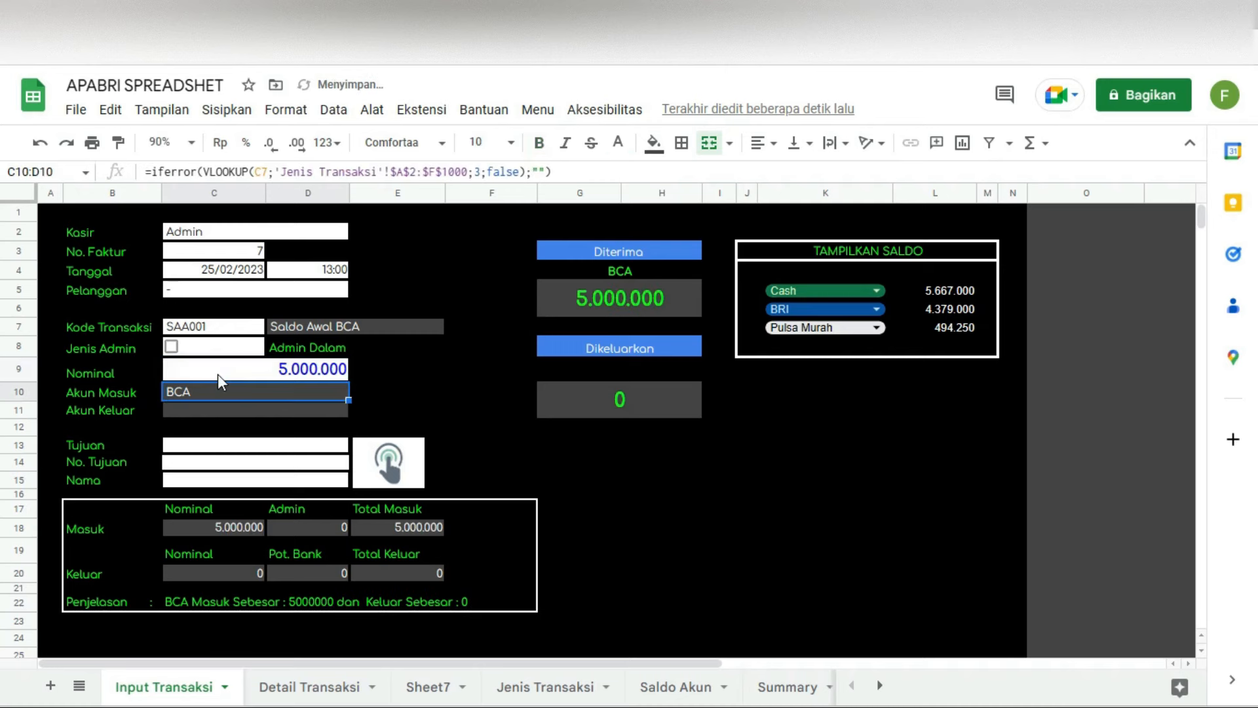
key(Return)
Step: Submit the SAA001 transaction and acknowledge the transaction-added confirmation
click(392, 466)
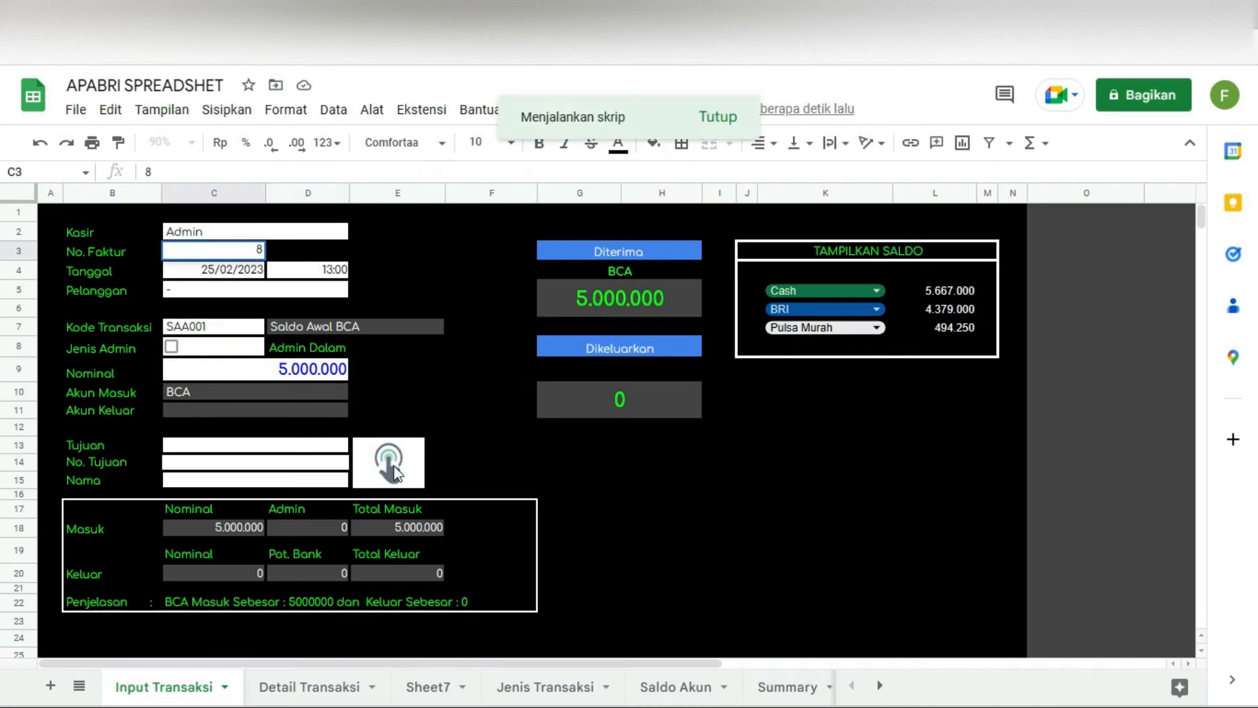
click(728, 427)
click(320, 688)
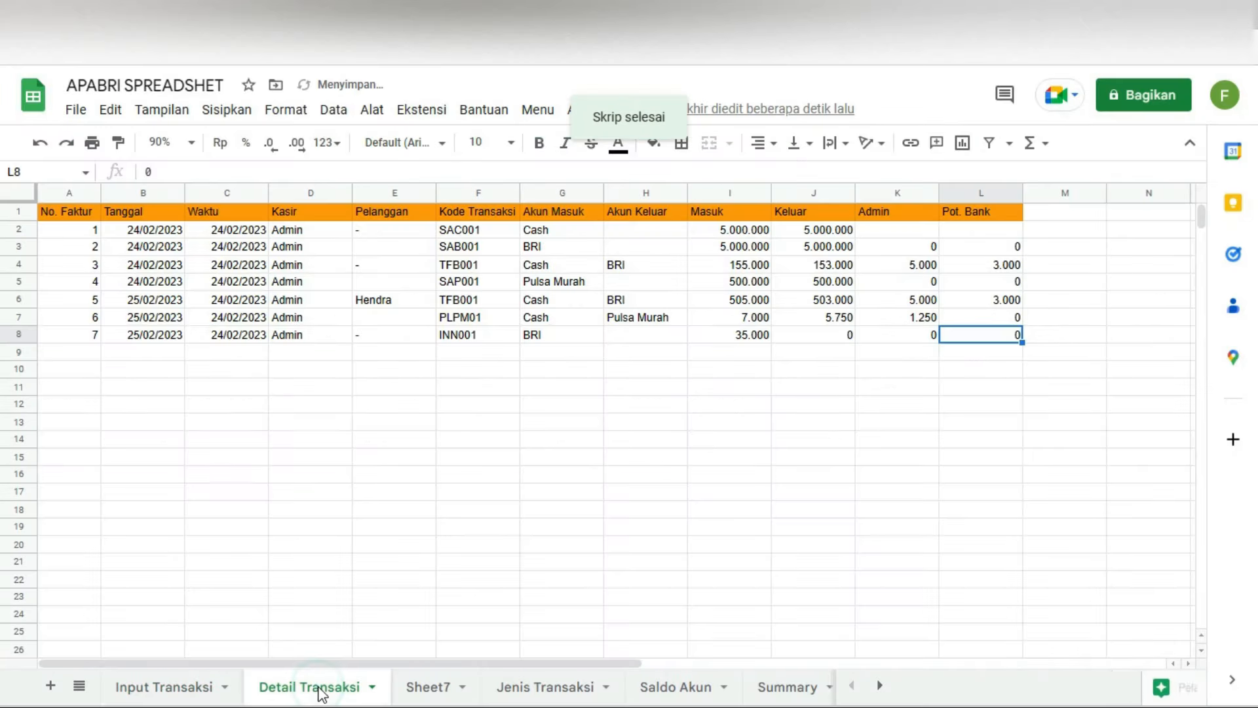
click(196, 687)
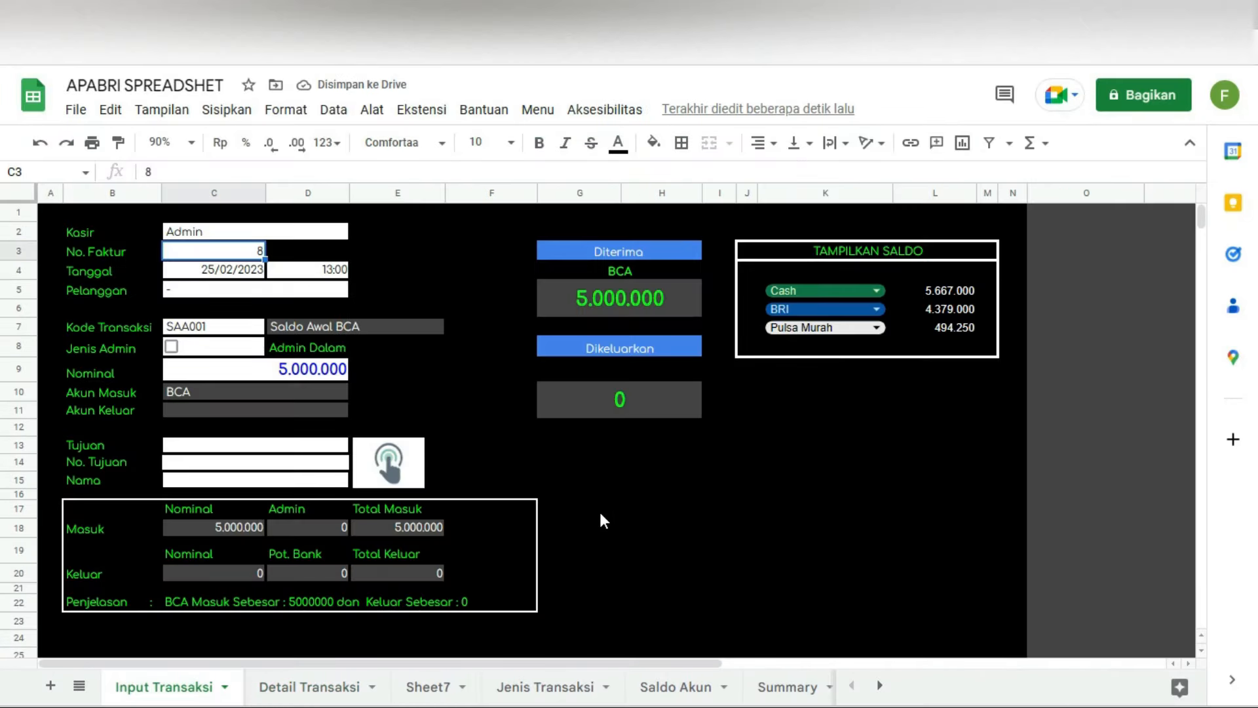
click(388, 467)
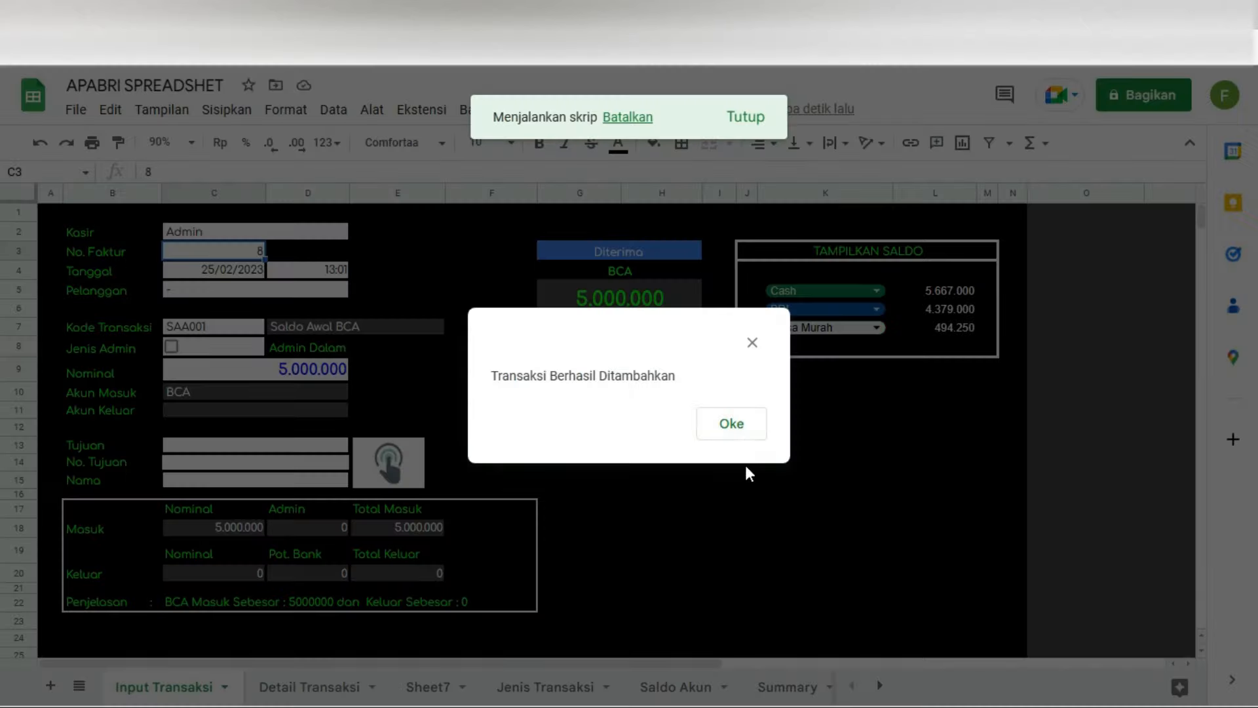
click(734, 426)
Step: Verify invoice 8 in Detail Transaksi: SAA001 into BCA for 5.000.000
click(305, 685)
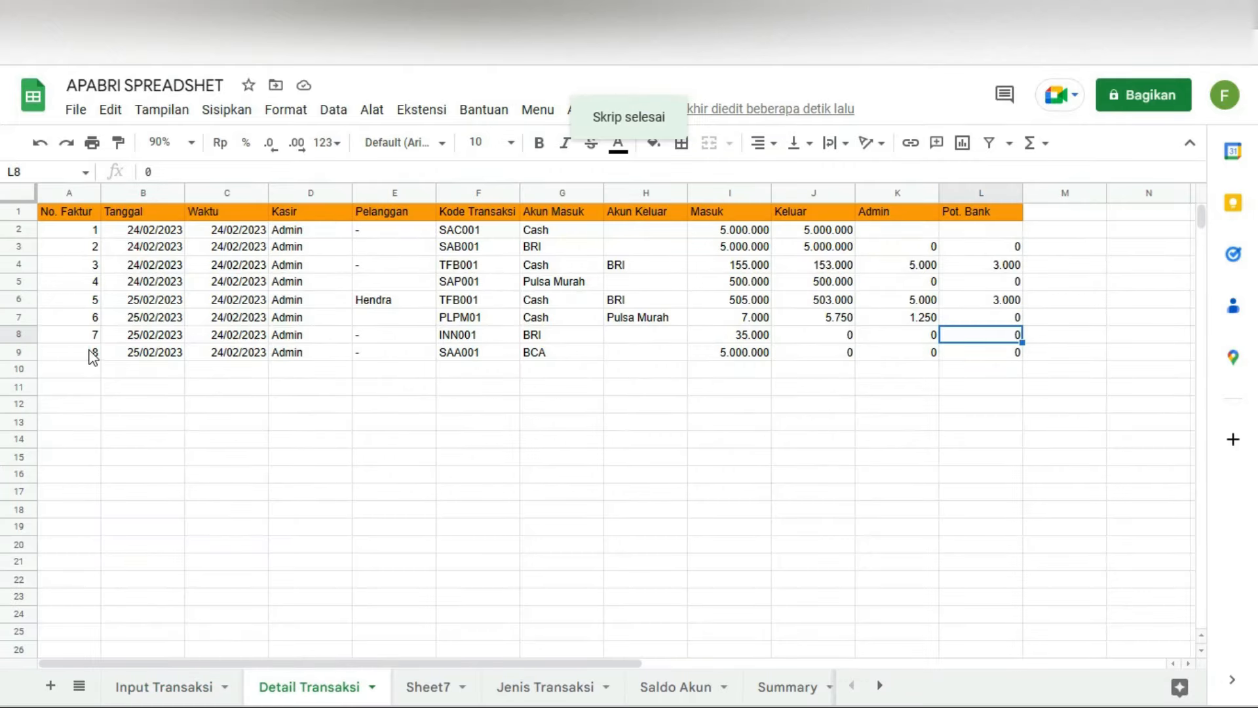
drag(91, 357, 483, 367)
click(500, 354)
click(568, 357)
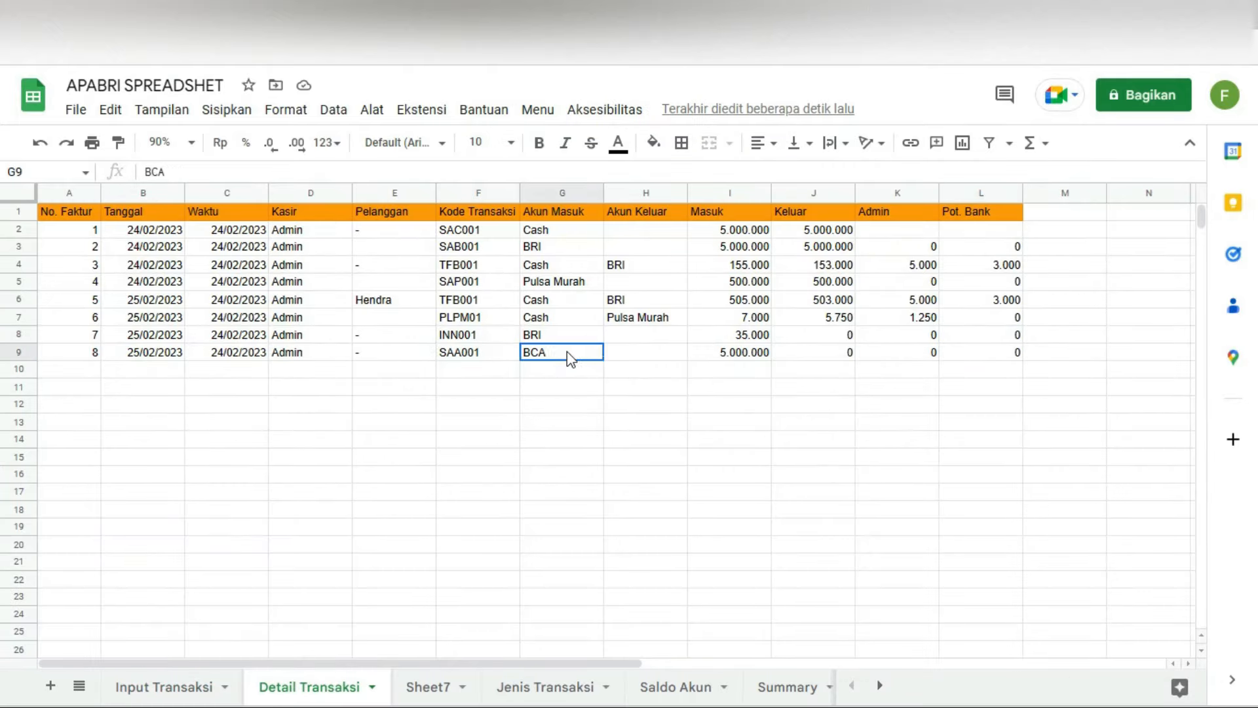
click(760, 356)
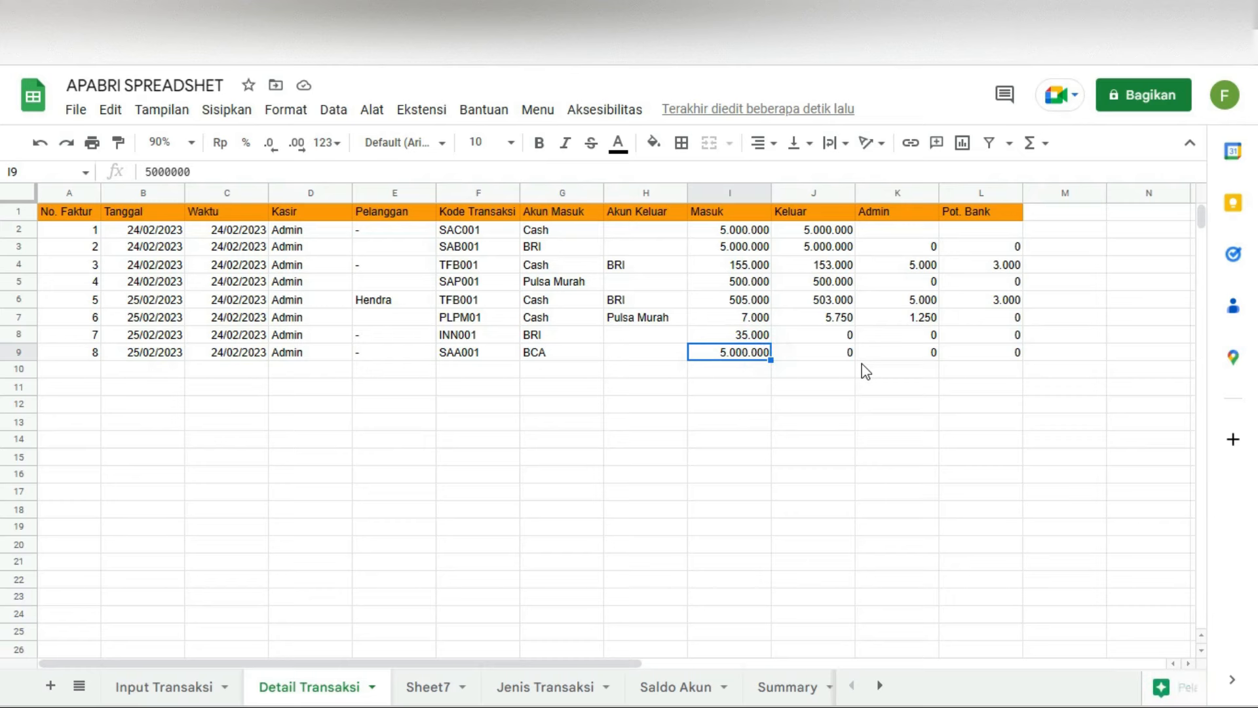
Step: Check Saldo Akun, then generate the All Summary Report from the custom Laporan menu
click(675, 687)
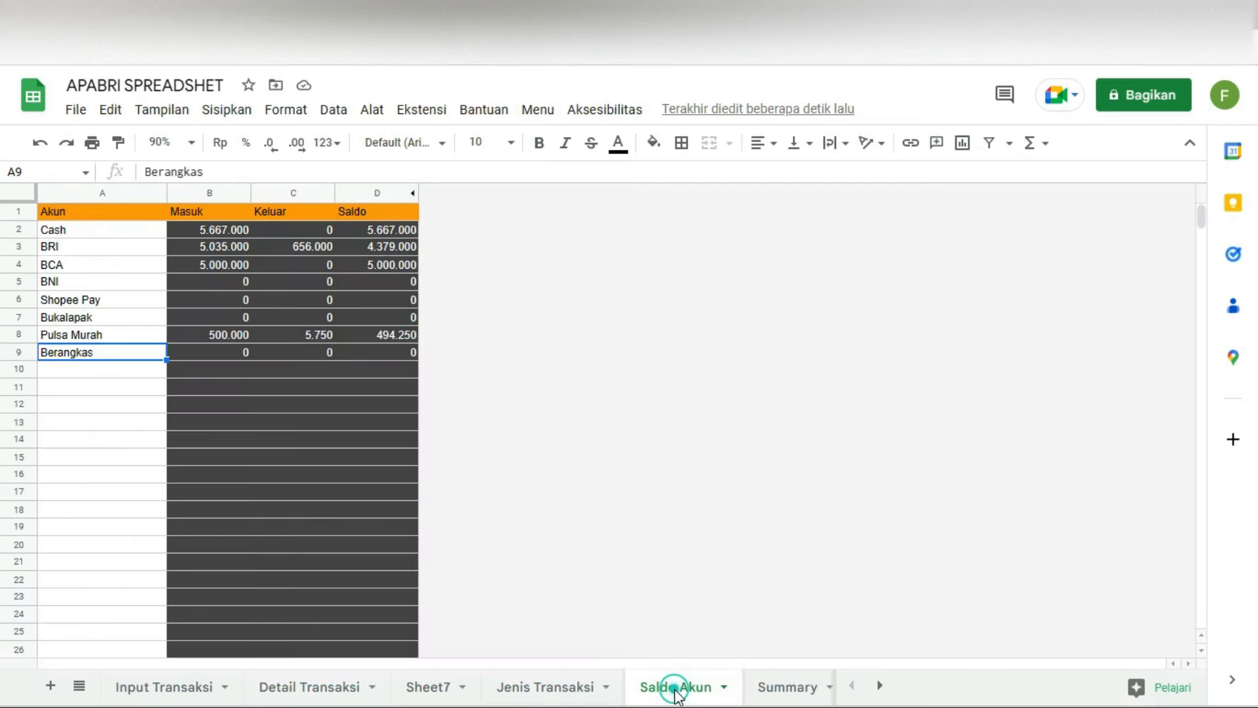
click(786, 686)
click(537, 110)
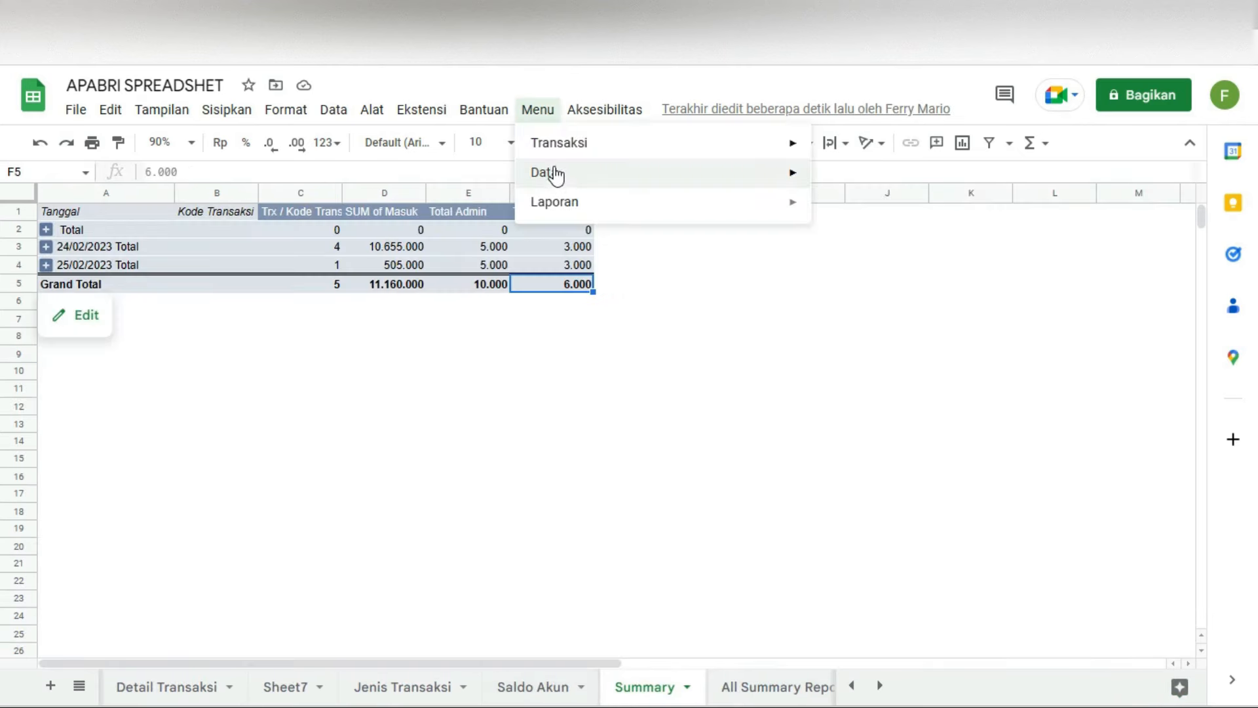
mouse_move(576, 199)
click(907, 236)
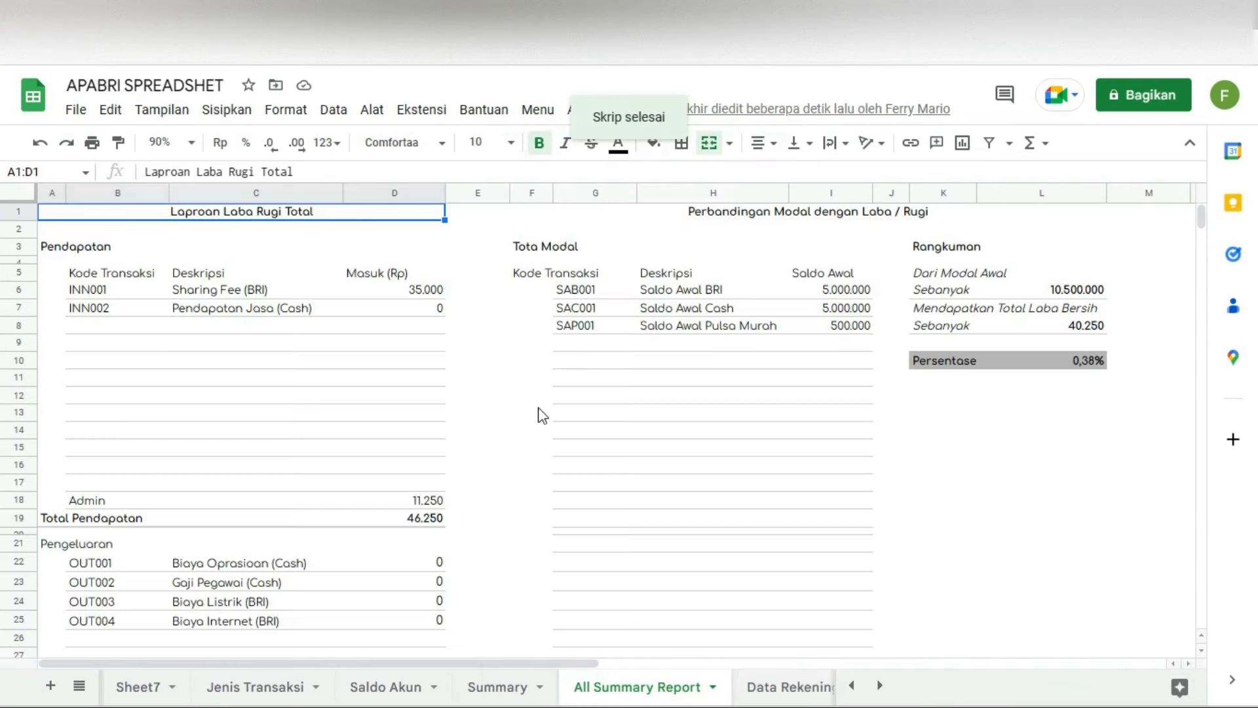
Step: Pick SAA001 in the empty capital code slot (G9) below SAP001
click(583, 342)
click(584, 342)
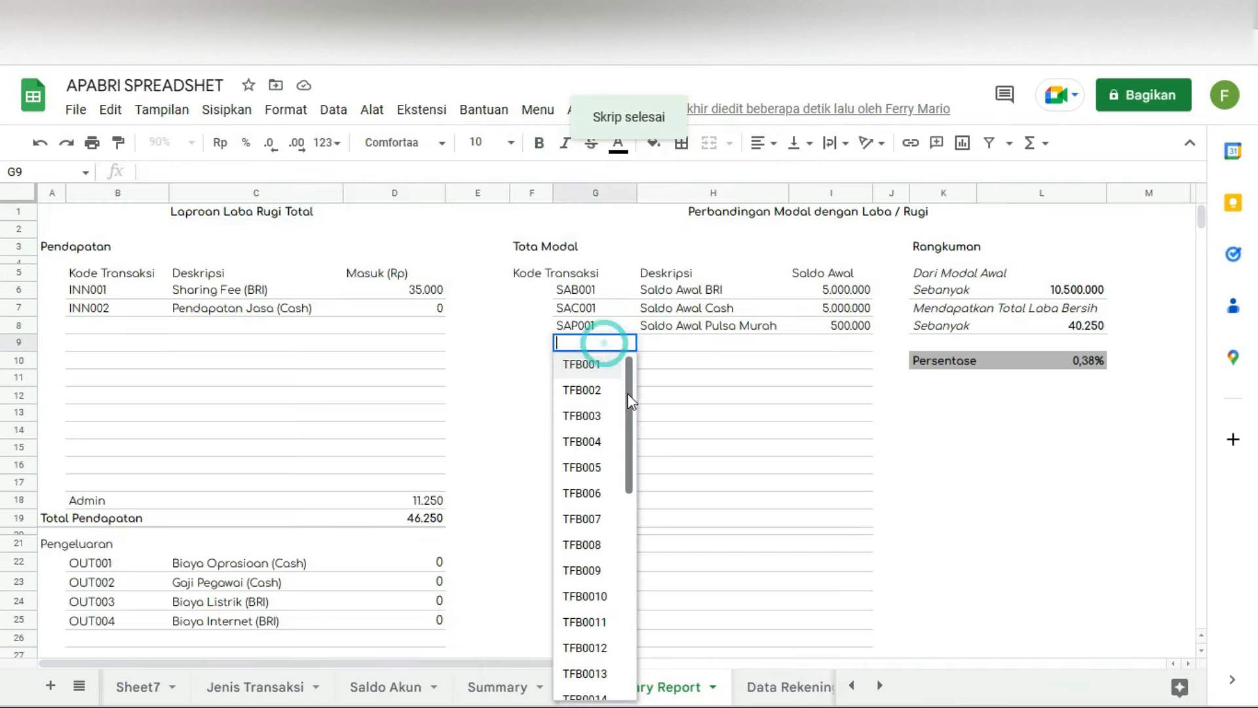
scroll(610, 524, down, 10)
click(595, 655)
click(787, 379)
Step: Verify Saldo Awal BCA 5.000.000, Total Saldo Awal 15.500.000 and the Rangkuman percentage 0,26%
click(842, 343)
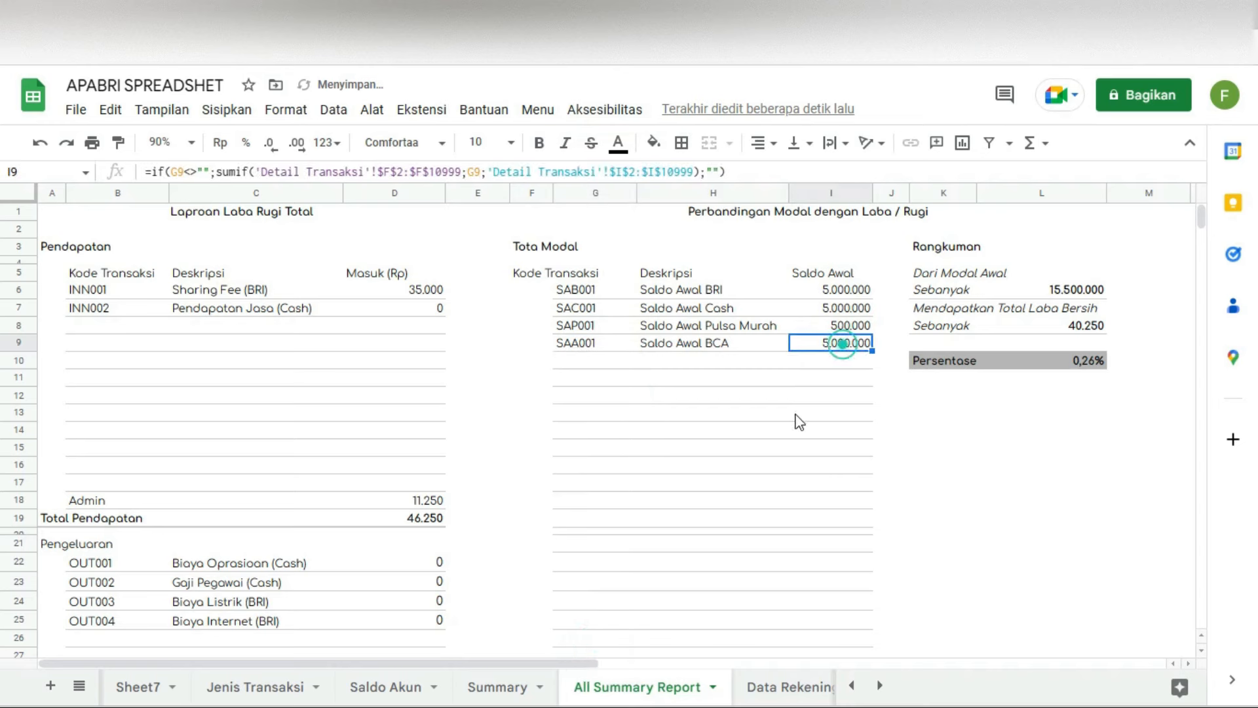
scroll(833, 458, down, 4)
click(833, 593)
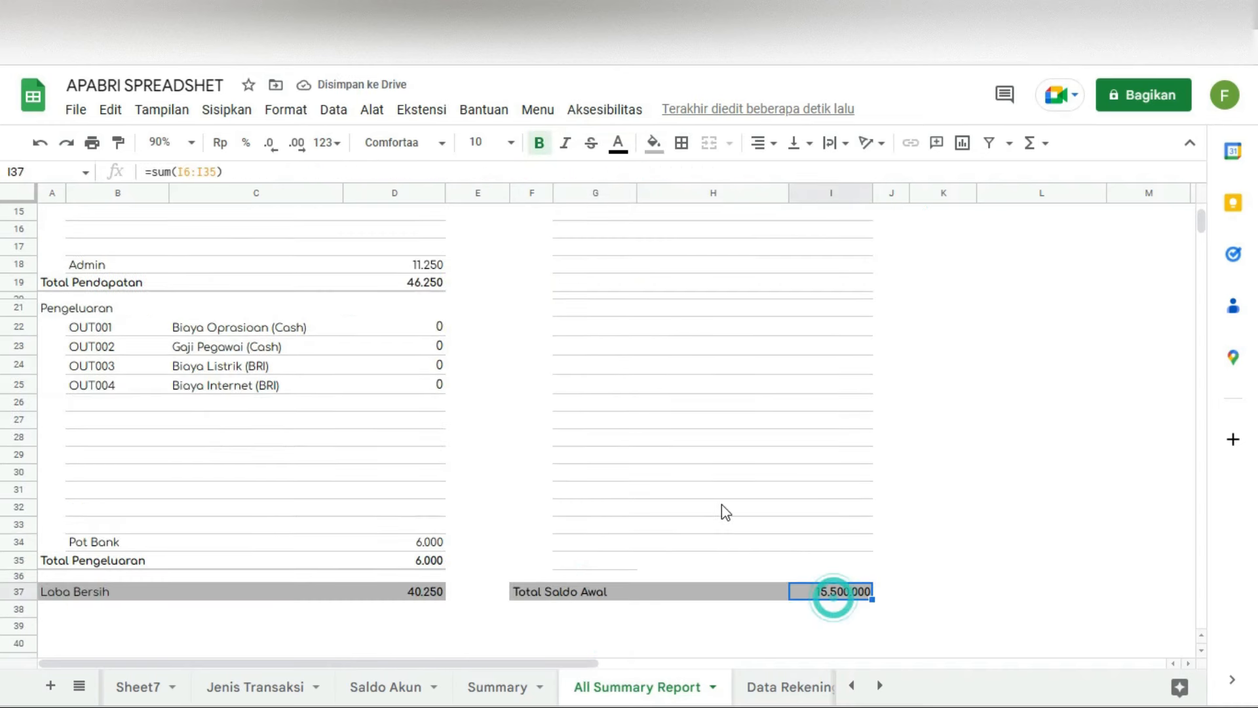
scroll(725, 511, up, 4)
click(1055, 296)
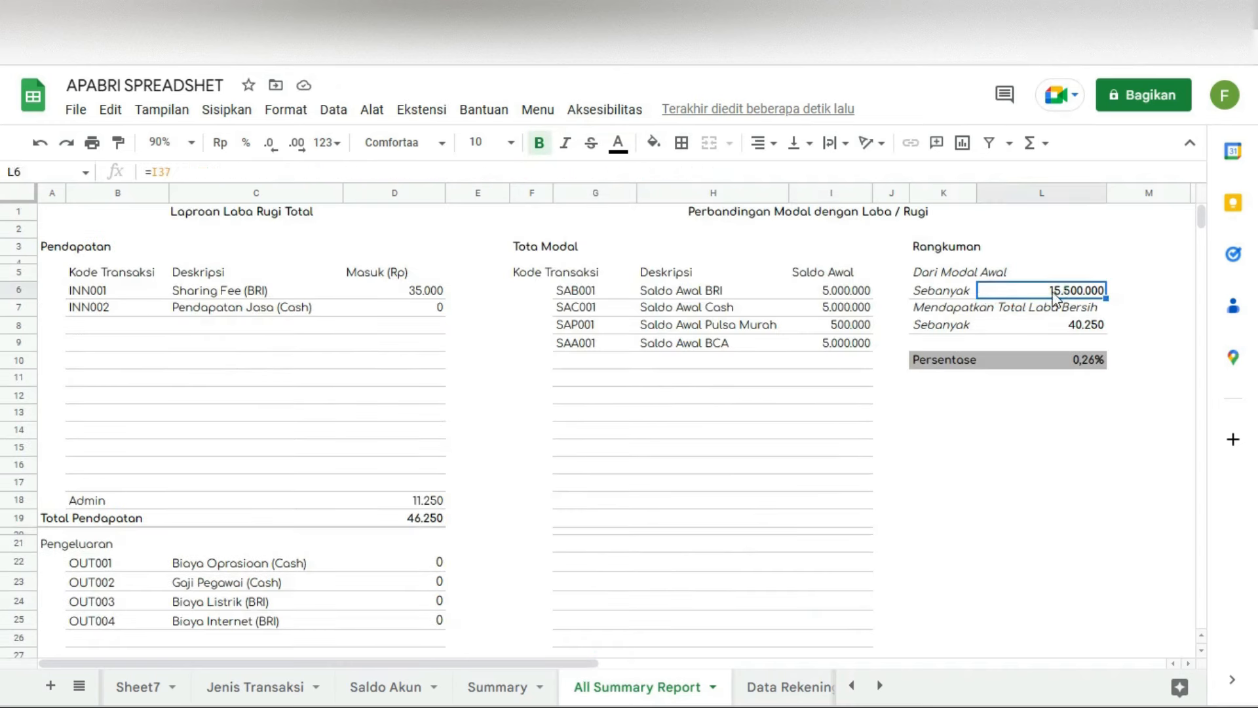
click(936, 244)
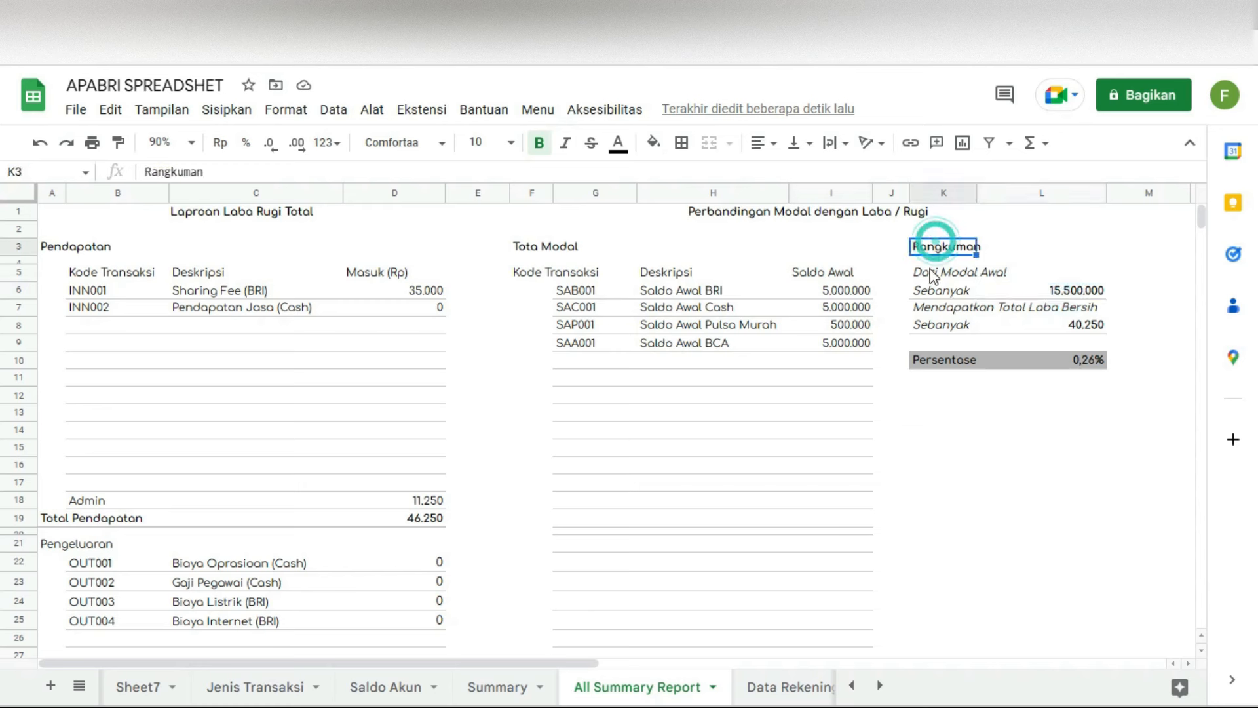
click(934, 272)
drag(944, 291, 1032, 291)
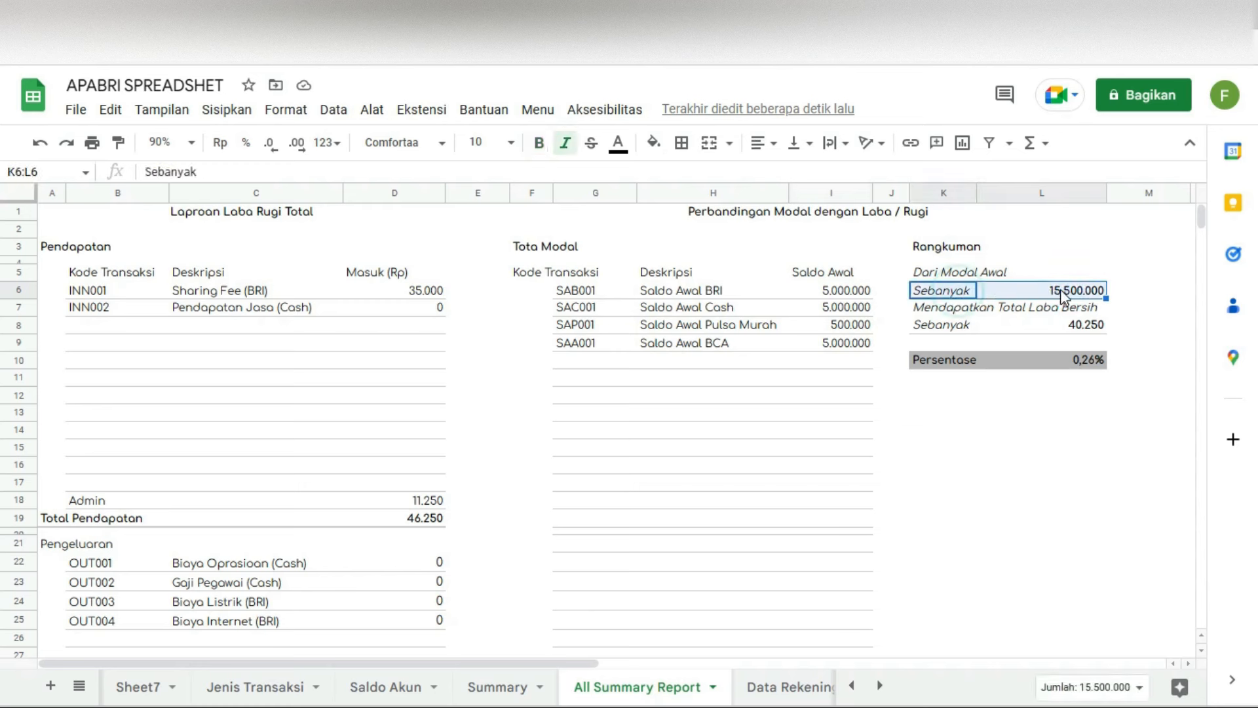
drag(961, 308, 979, 308)
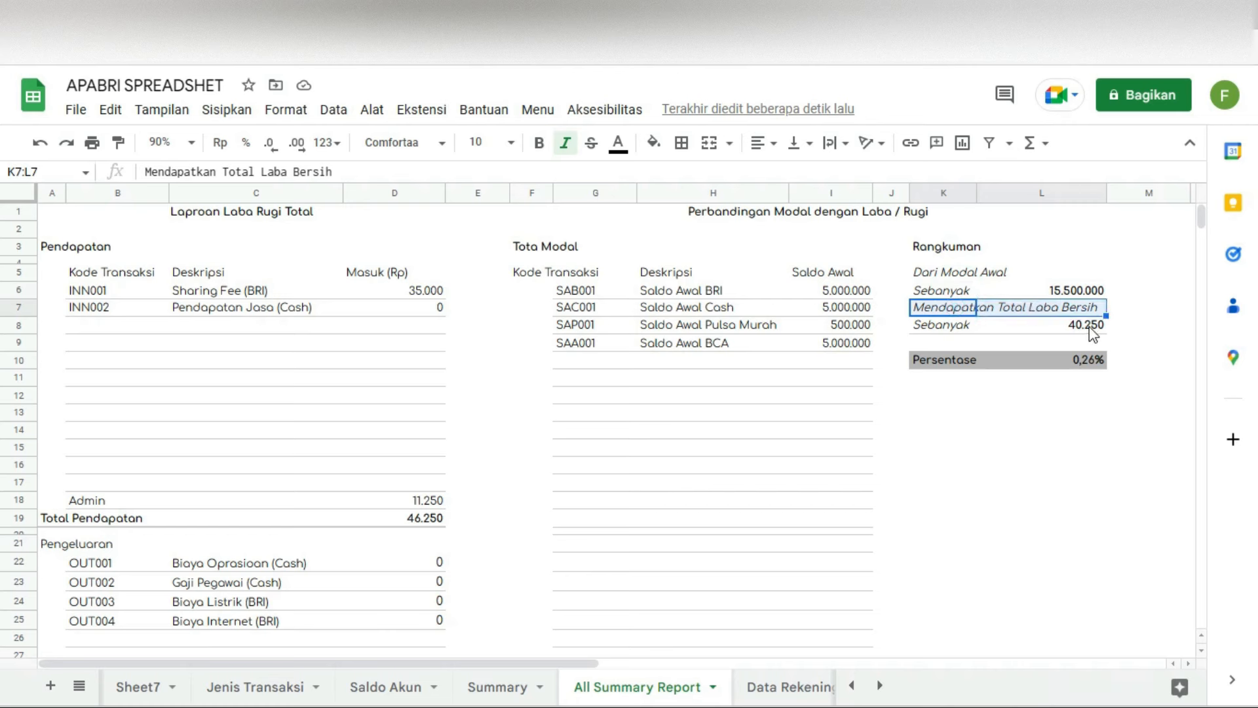
click(940, 360)
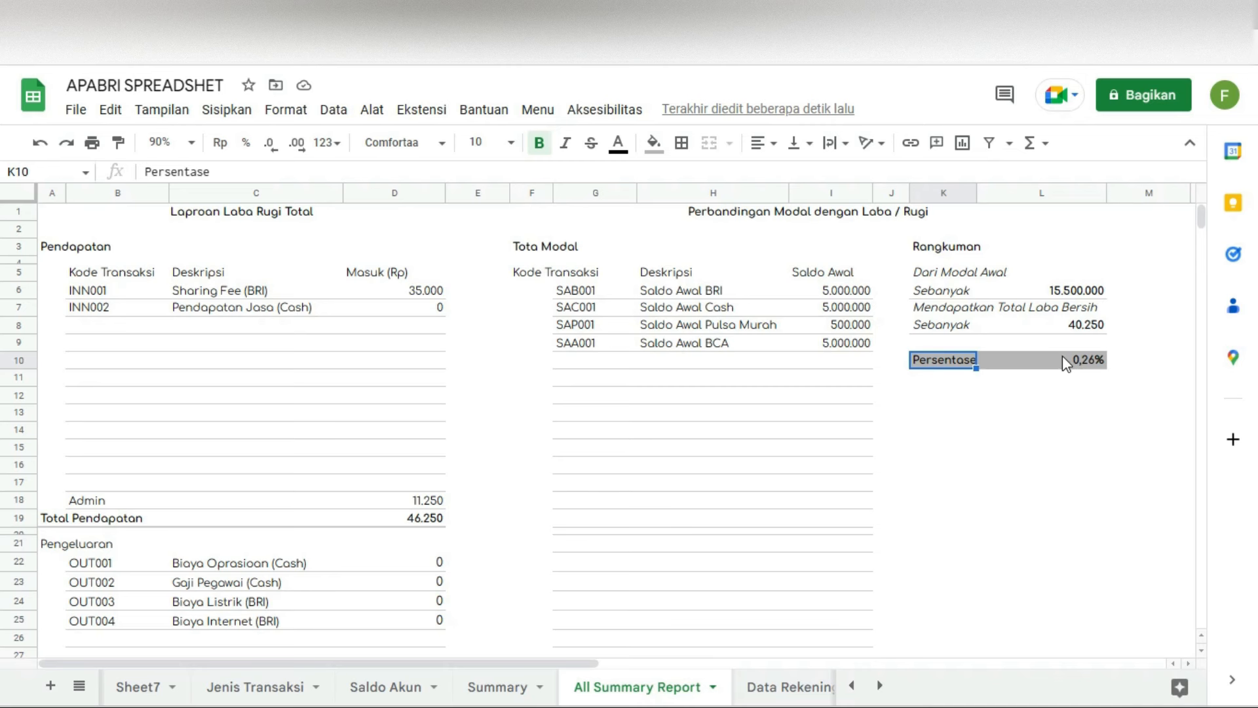
scroll(778, 548, down, 2)
scroll(767, 525, up, 2)
Step: Return to the Jenis Transaksi sheet and check the first code TFB001 and its description
click(851, 685)
click(851, 685)
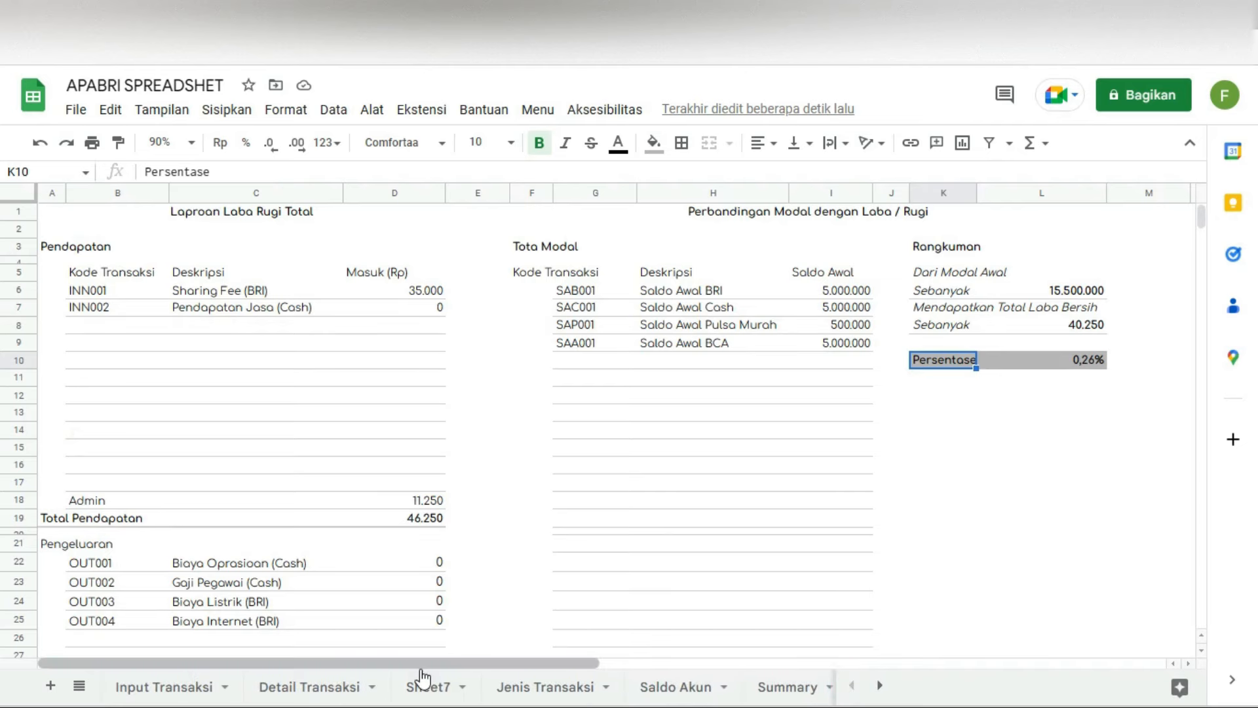
click(530, 686)
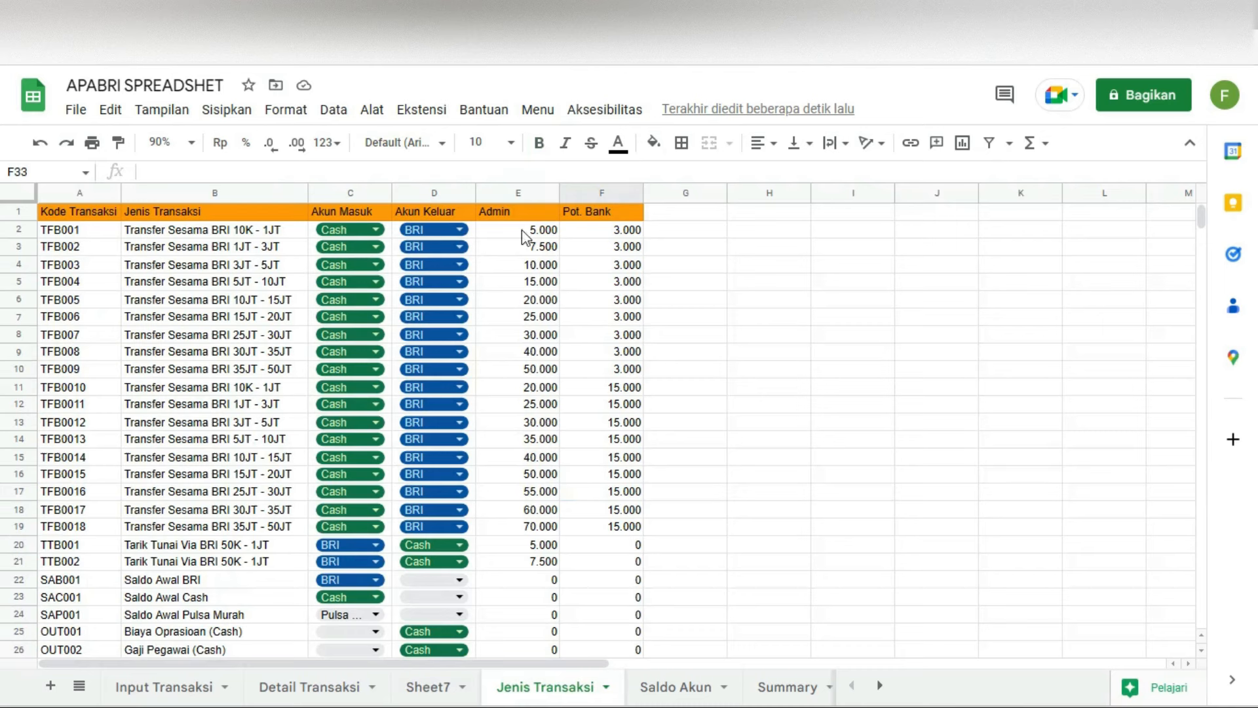
click(73, 231)
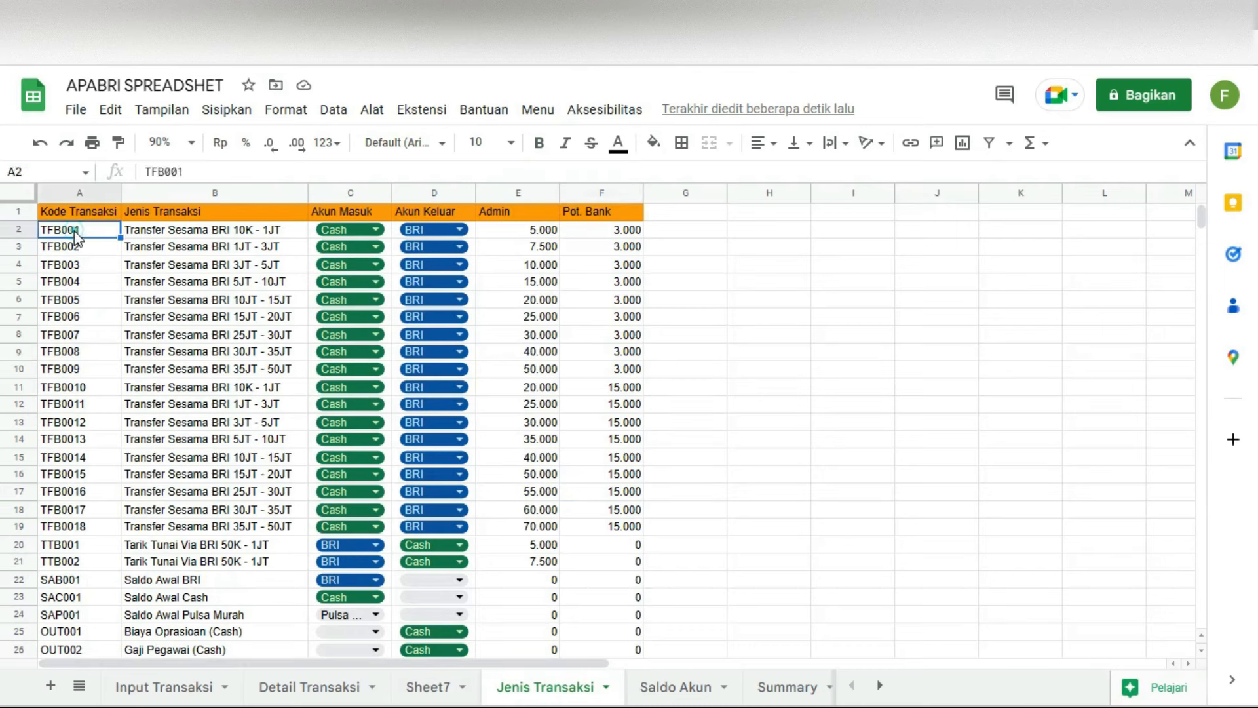
click(156, 234)
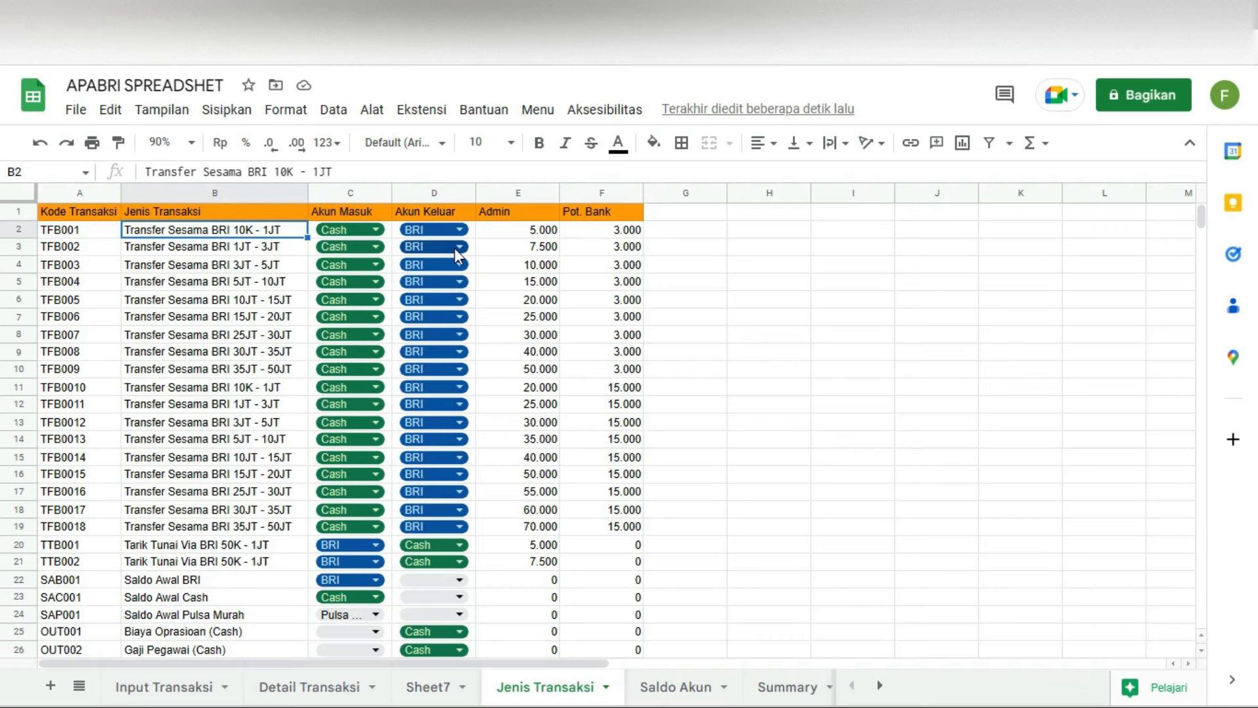
Step: Inspect the existing transaction rows and the account choices of the first cash withdrawal
scroll(226, 505, down, 2)
click(185, 429)
click(345, 421)
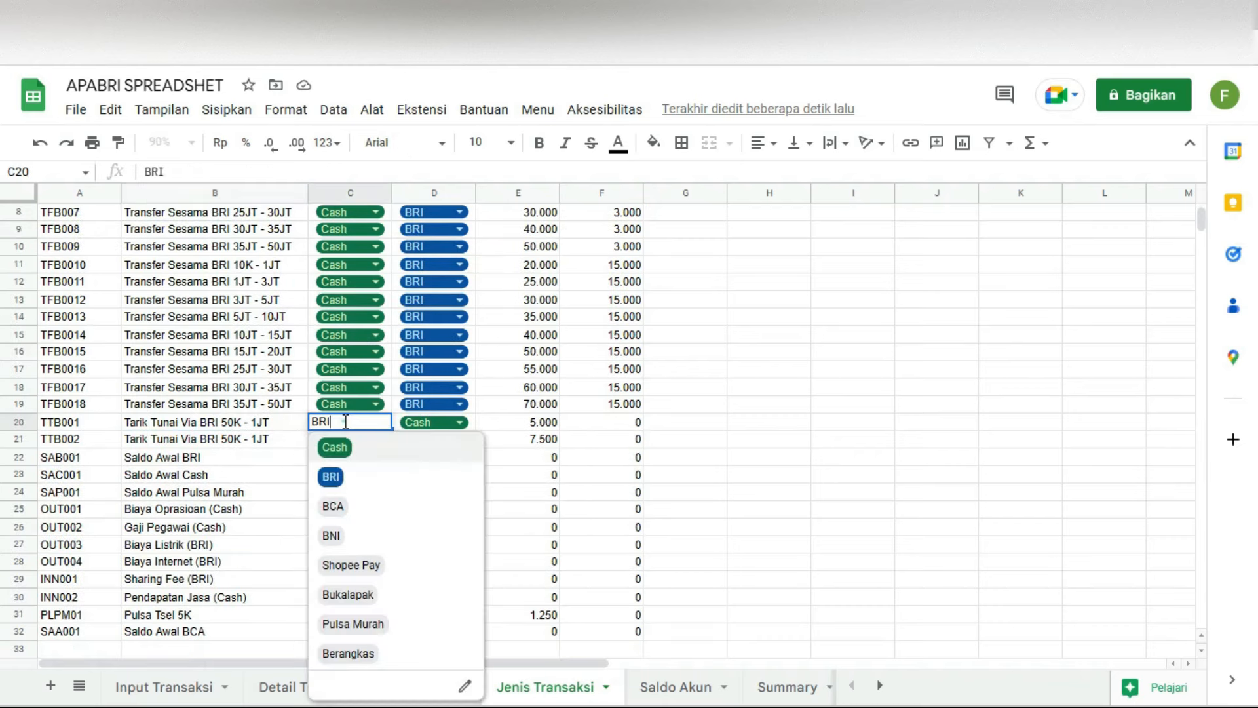
click(784, 352)
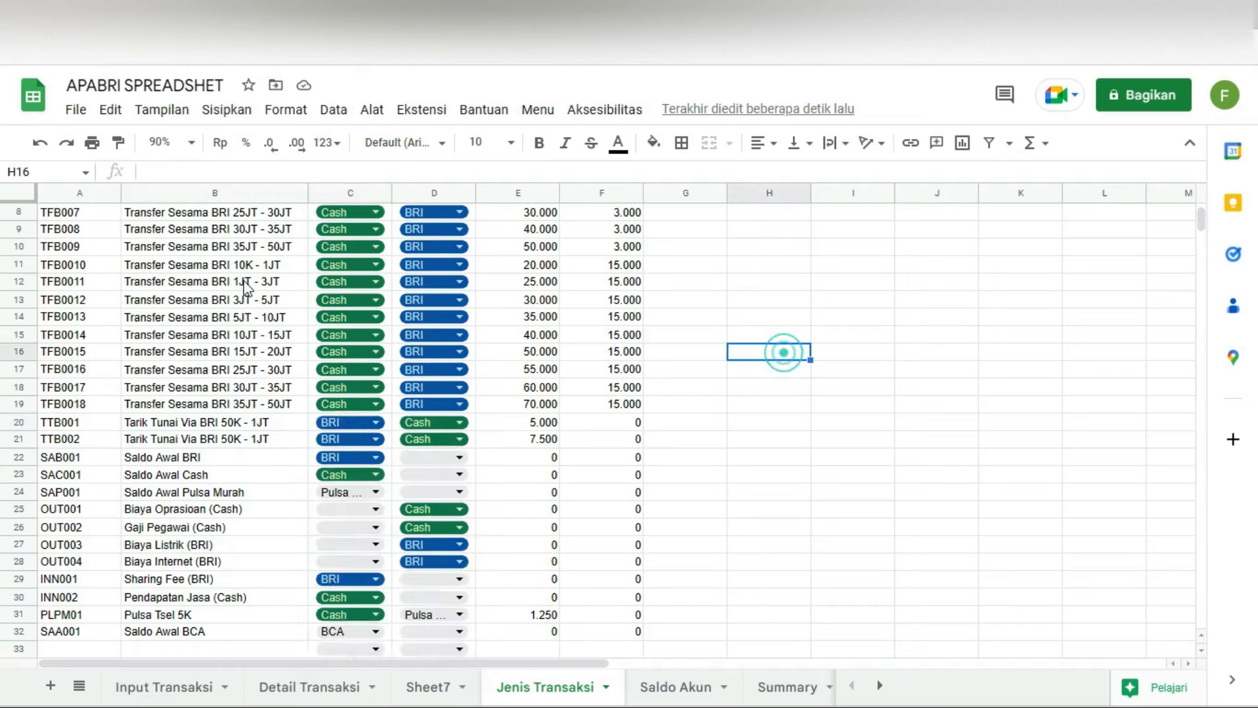
scroll(247, 292, up, 2)
click(18, 229)
click(336, 109)
mouse_move(301, 112)
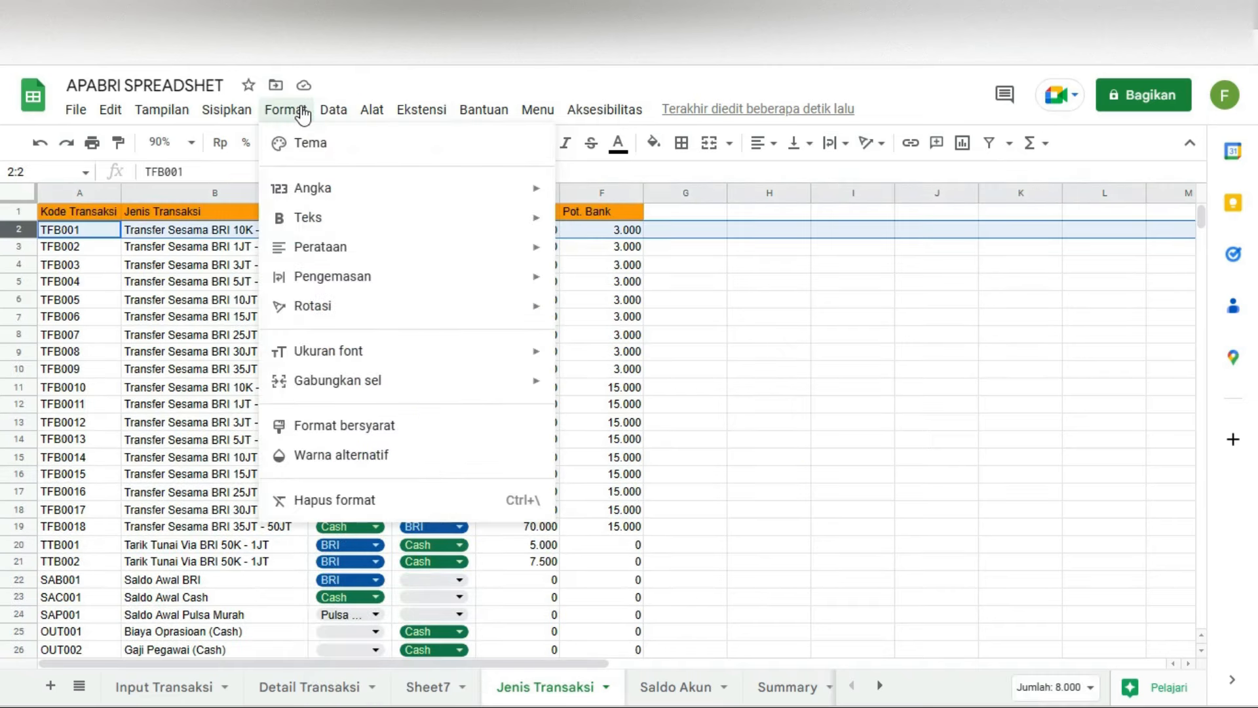
scroll(557, 315, down, 6)
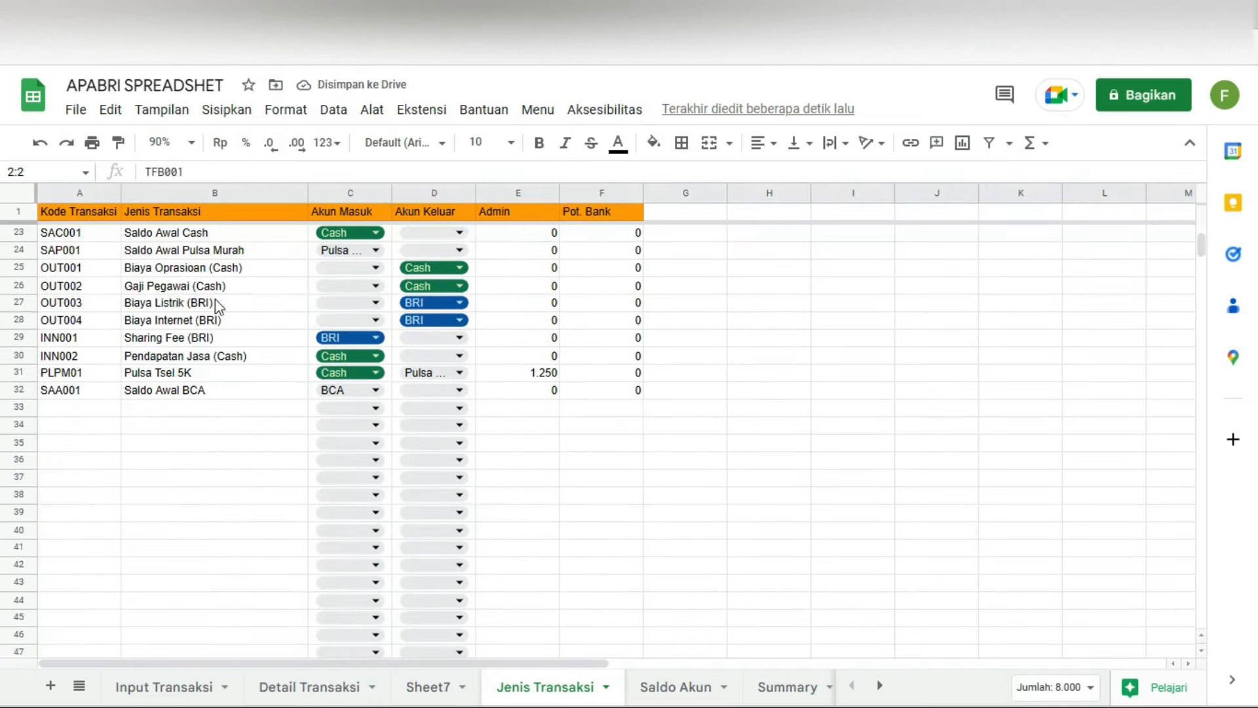
scroll(218, 306, up, 2)
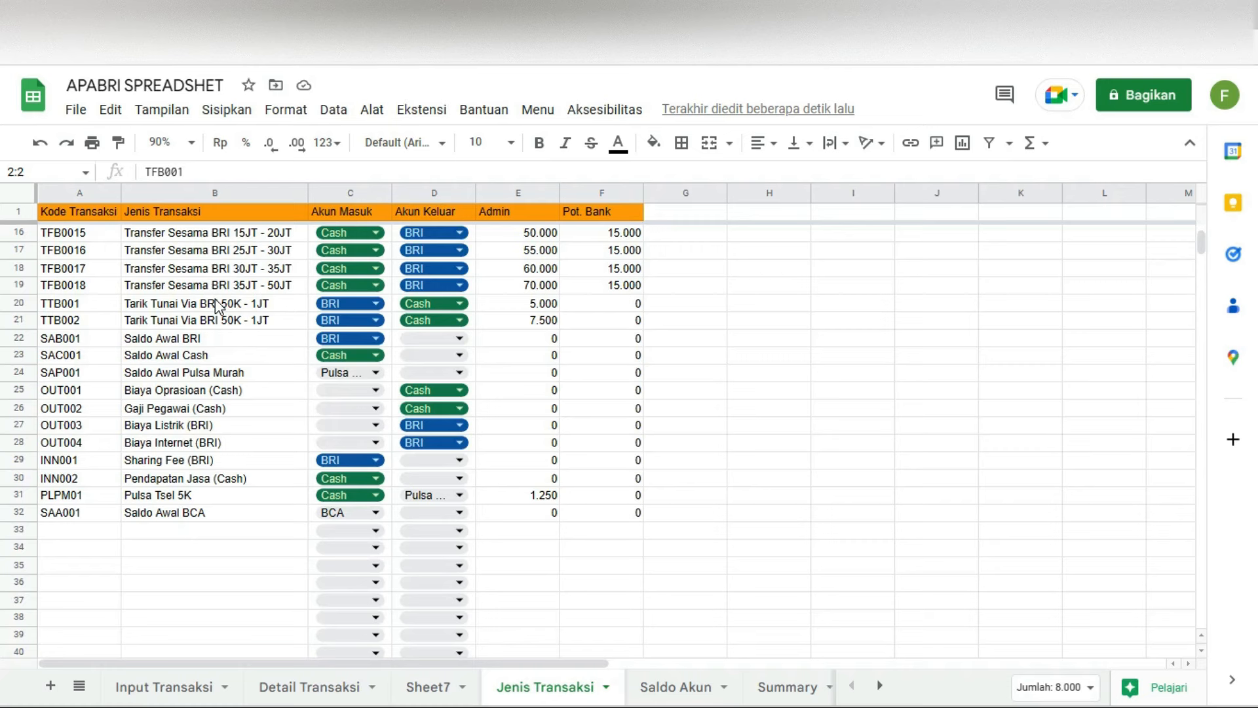
scroll(219, 305, down, 1)
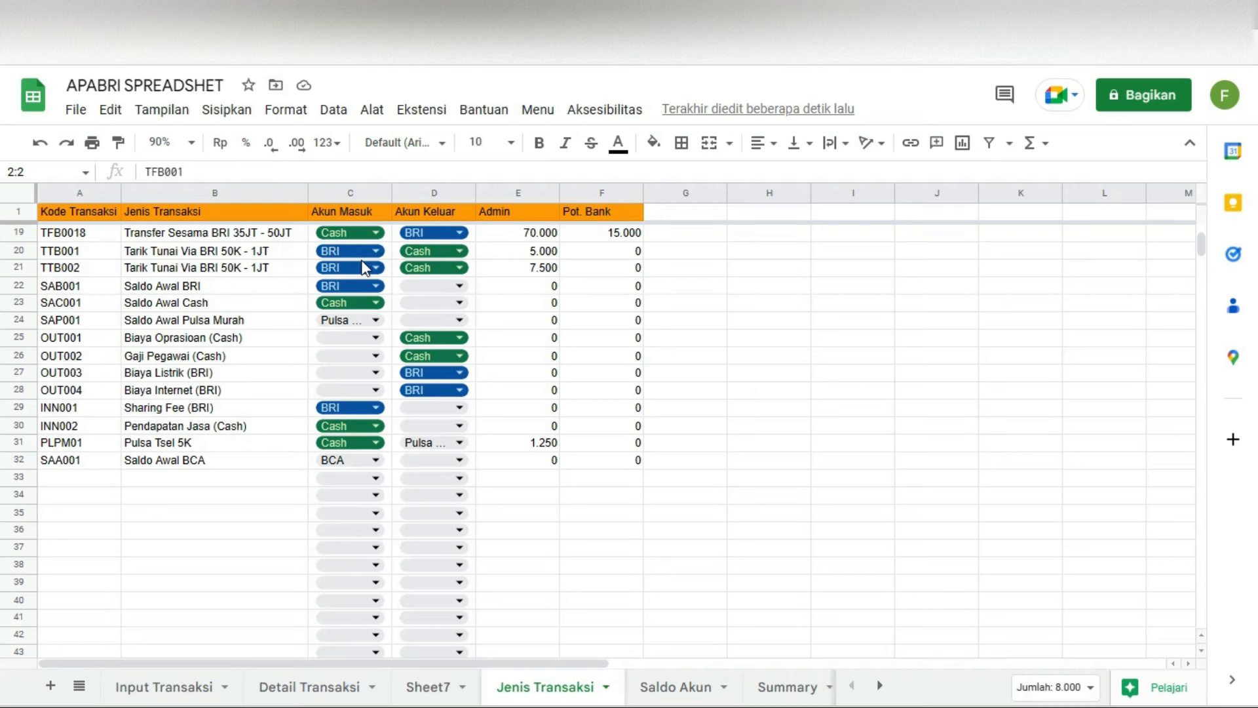
Step: Enter code MBA001 with description 'Pindah Saldo BRI ke BCA' in the next empty row
click(63, 480)
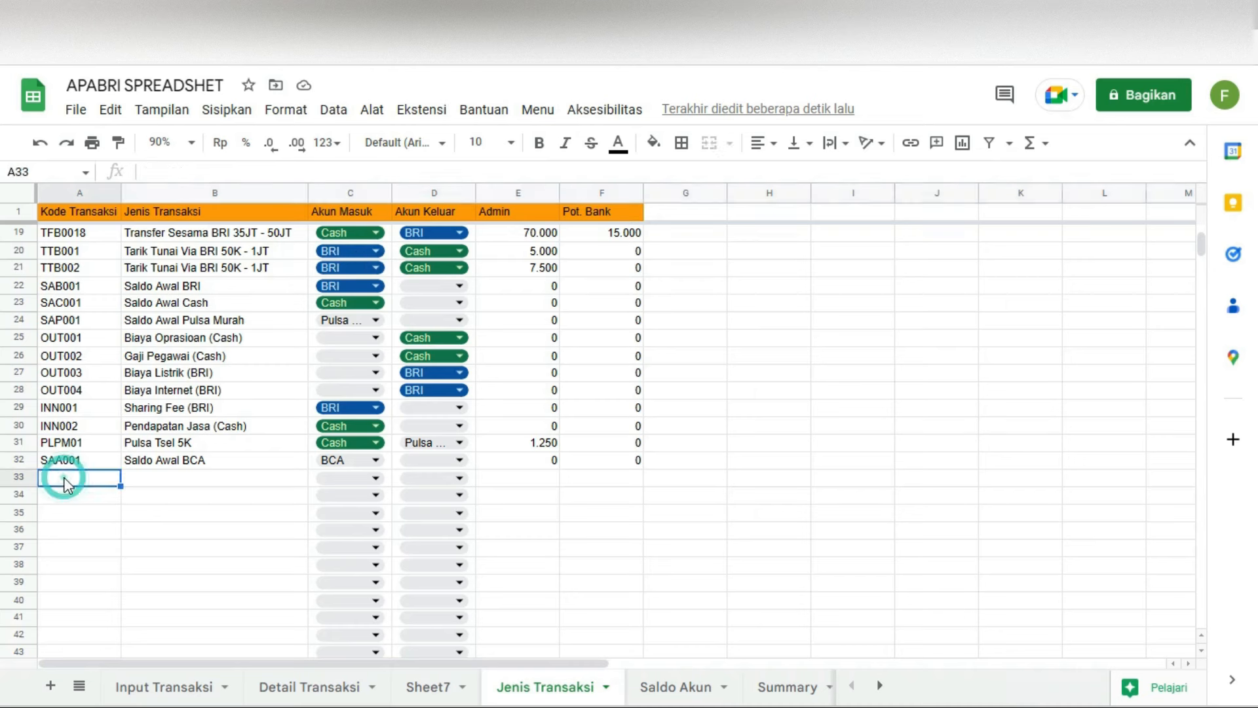
text(Pi)
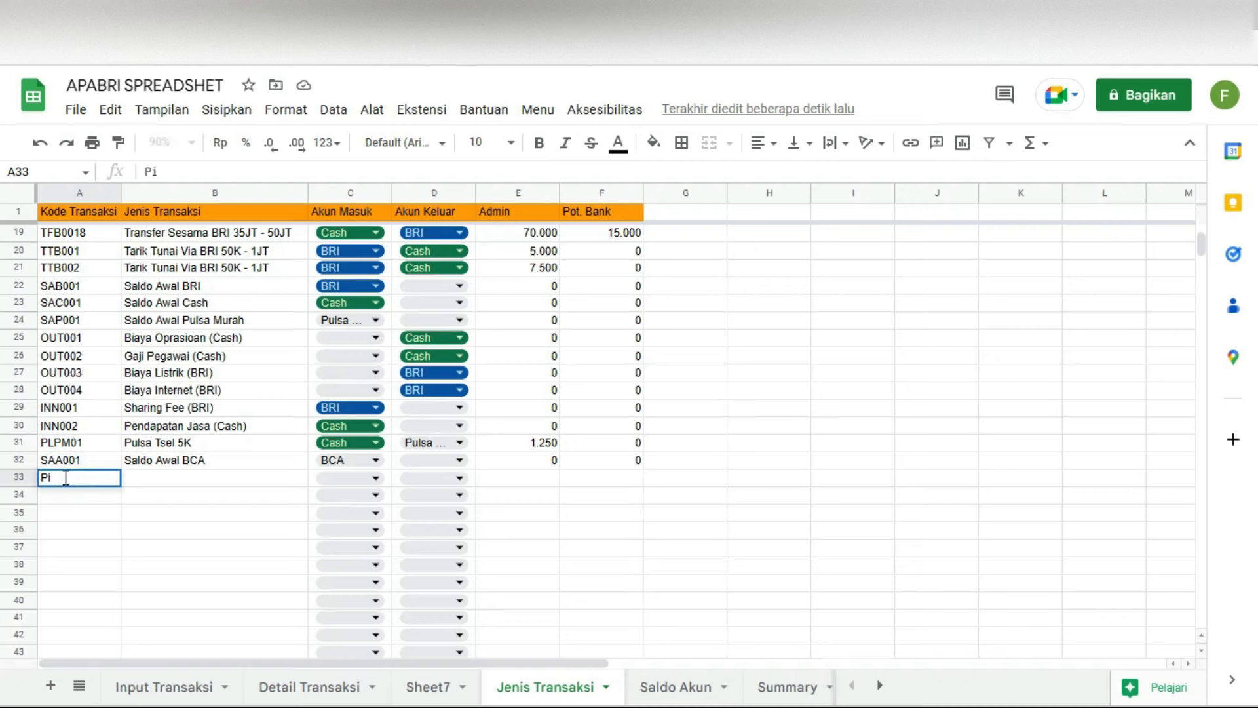
key(BackSpace)
text(BA001)
key(Tab)
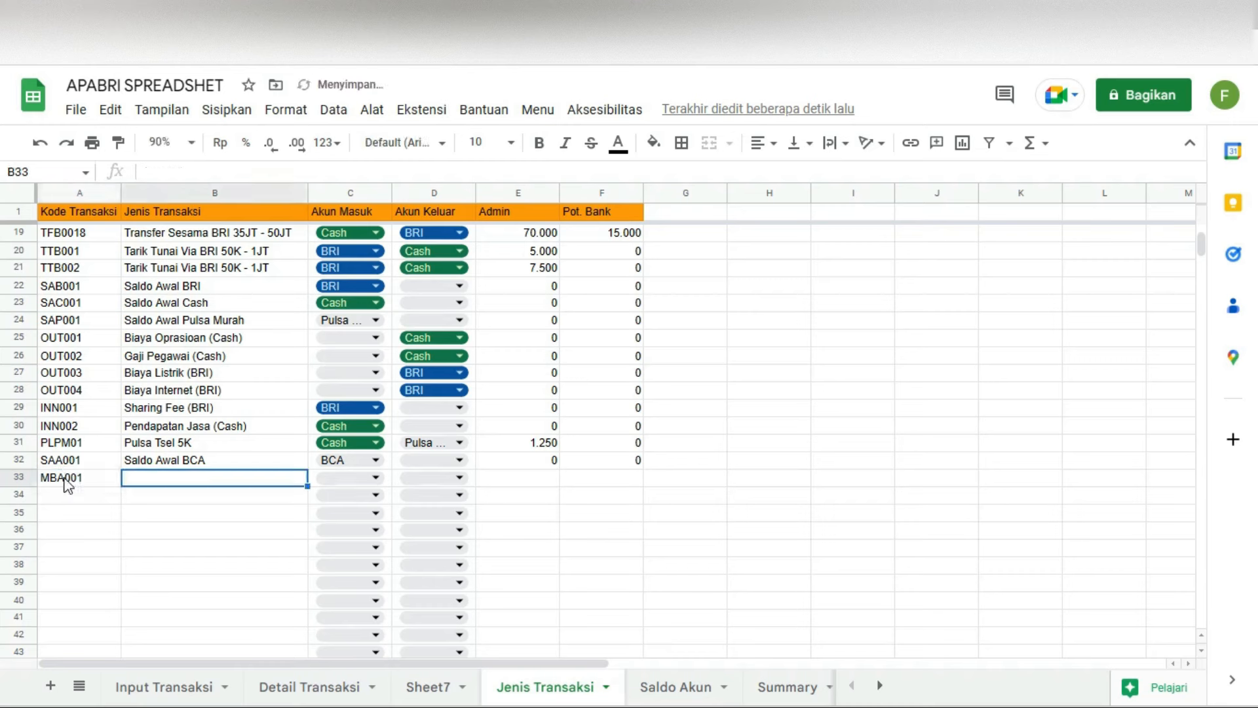
text(SA)
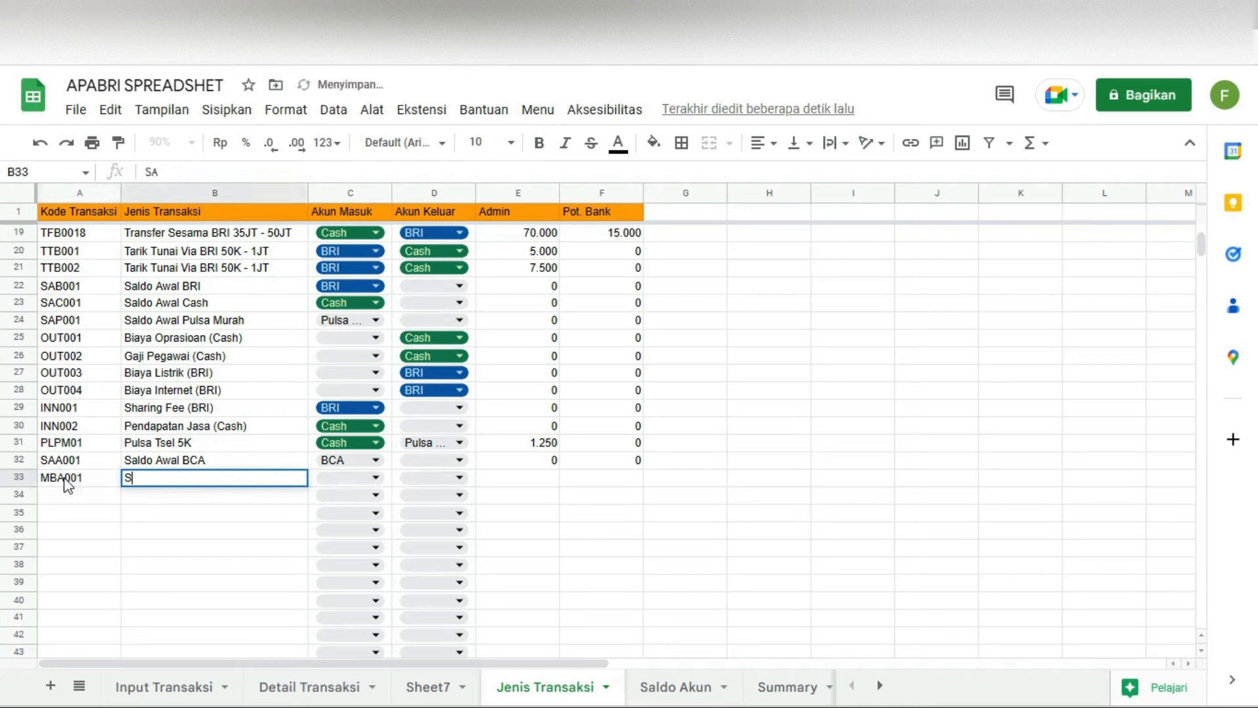
key(BackSpace)
text(Pinda)
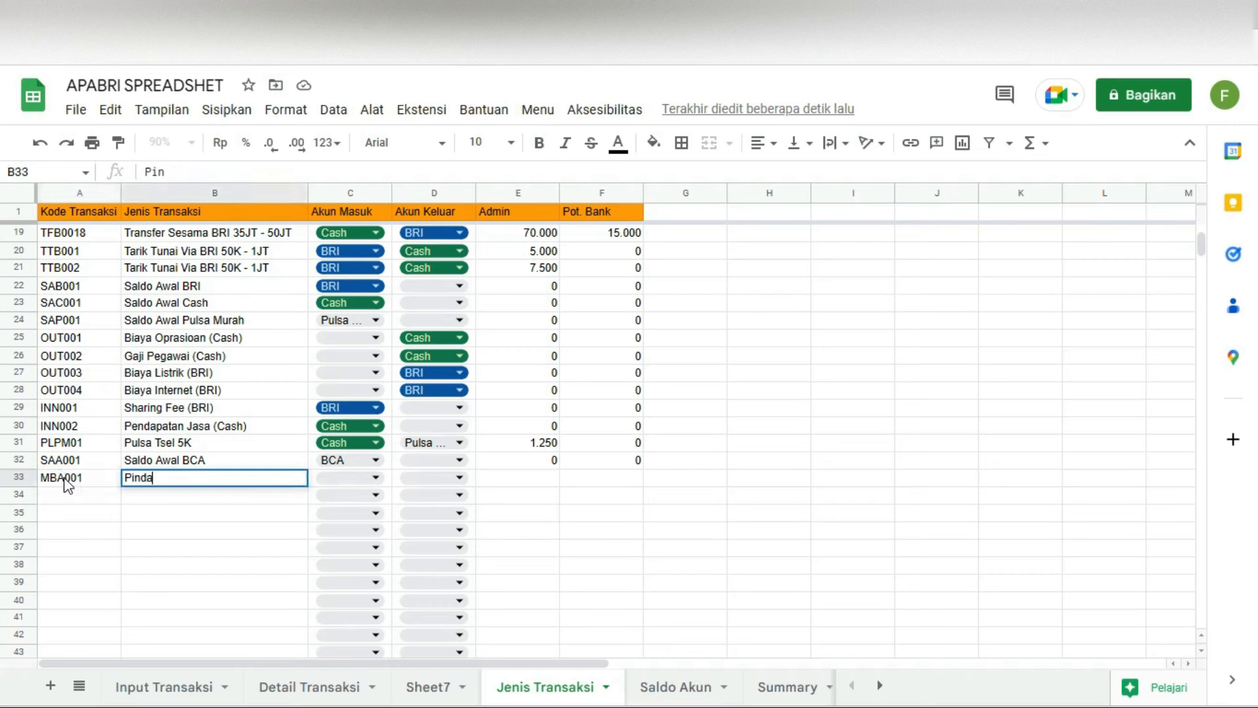
text(h Saldo BRI ke BCA)
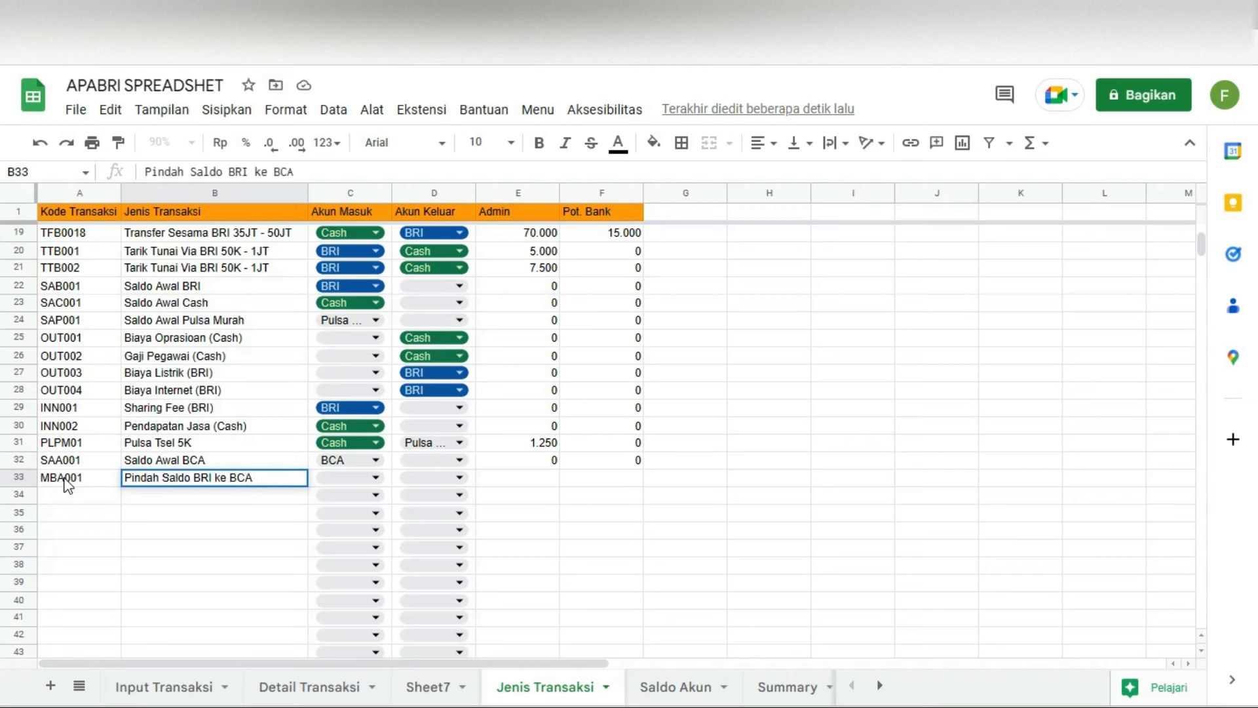
key(Tab)
Step: Set BCA as the incoming and BRI as the outgoing account for MBA001
click(383, 477)
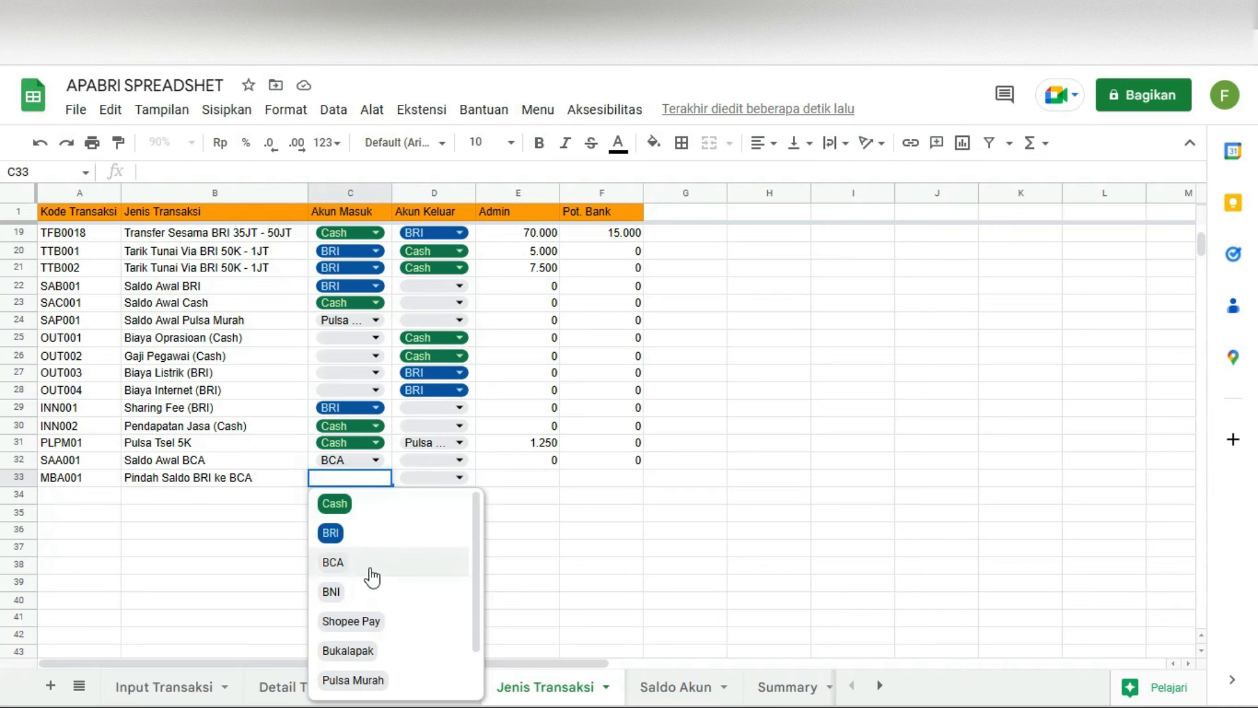
click(369, 566)
click(426, 478)
click(429, 532)
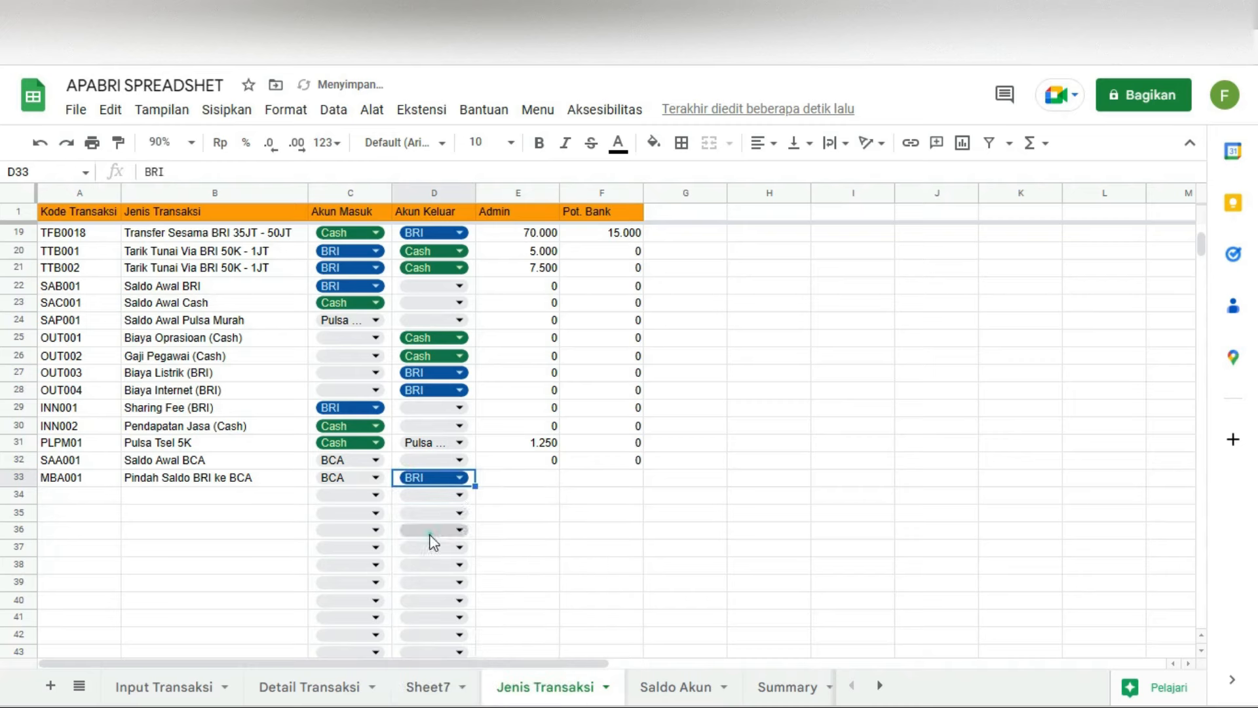
Step: Revise the MBA001 description to 'Pindah Saldo Dari BRI ke BCA'
scroll(481, 491, up, 6)
scroll(484, 490, down, 8)
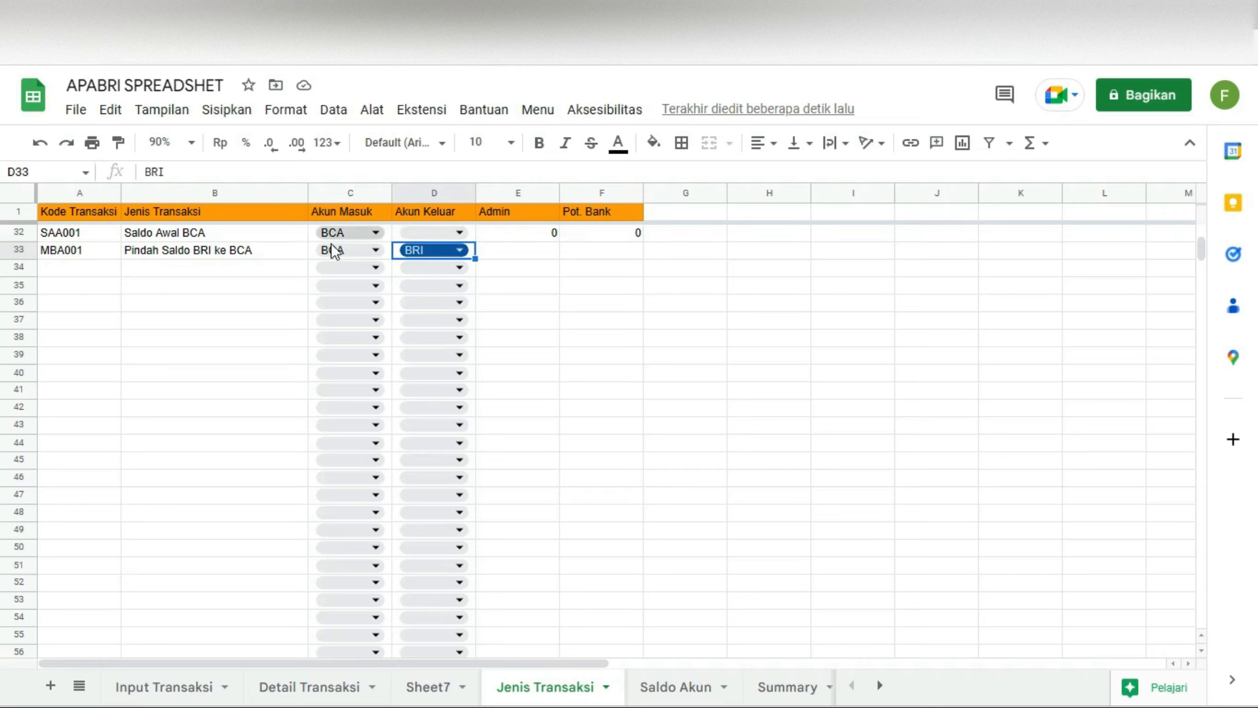
scroll(336, 262, up, 1)
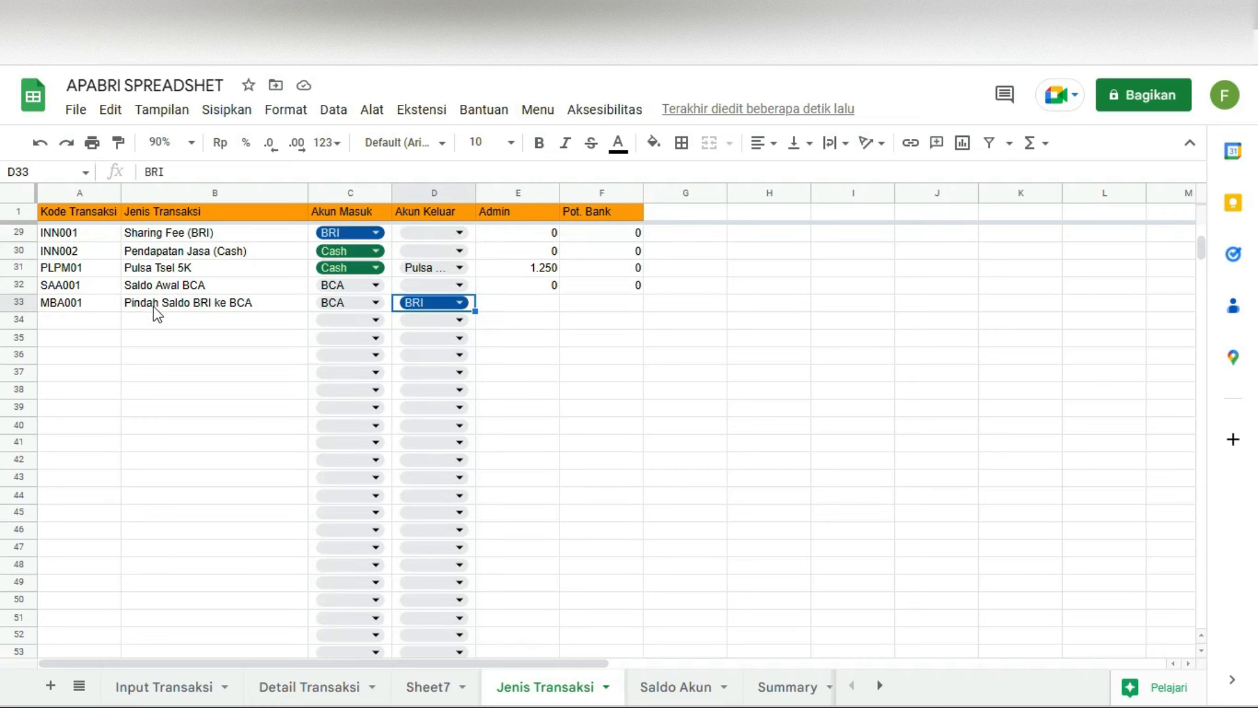
click(195, 304)
double_click(192, 302)
text(Dari)
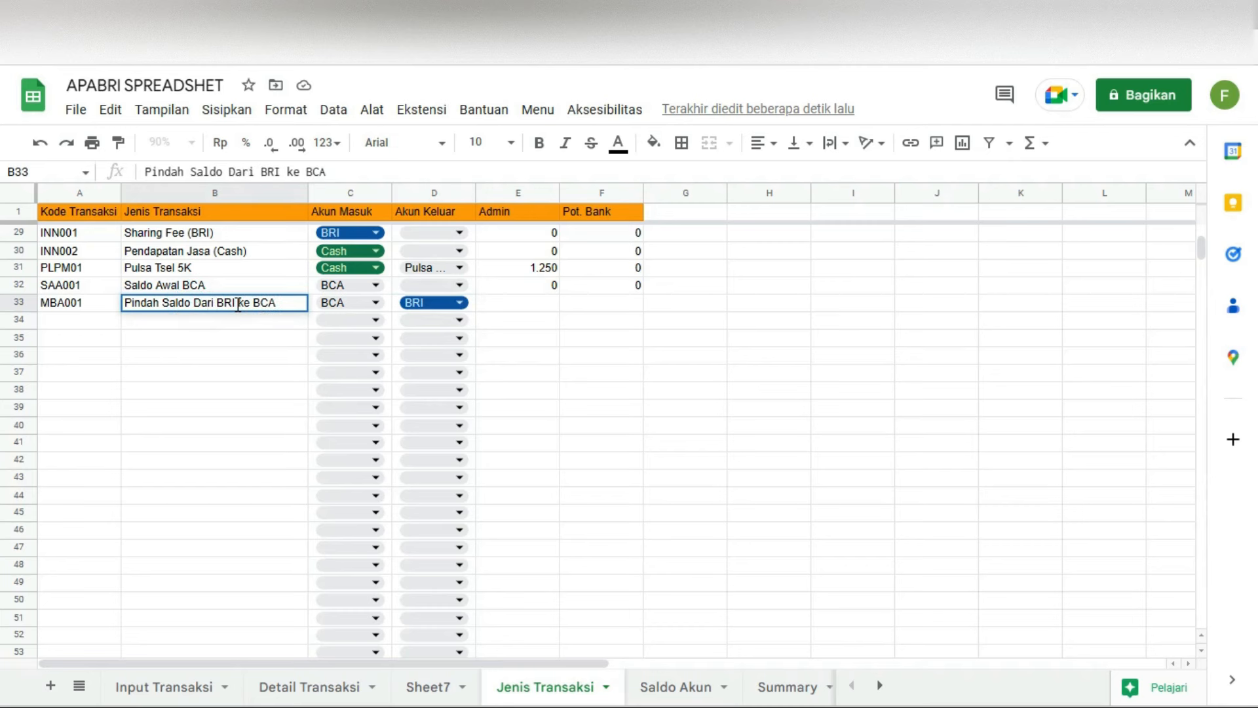
click(277, 353)
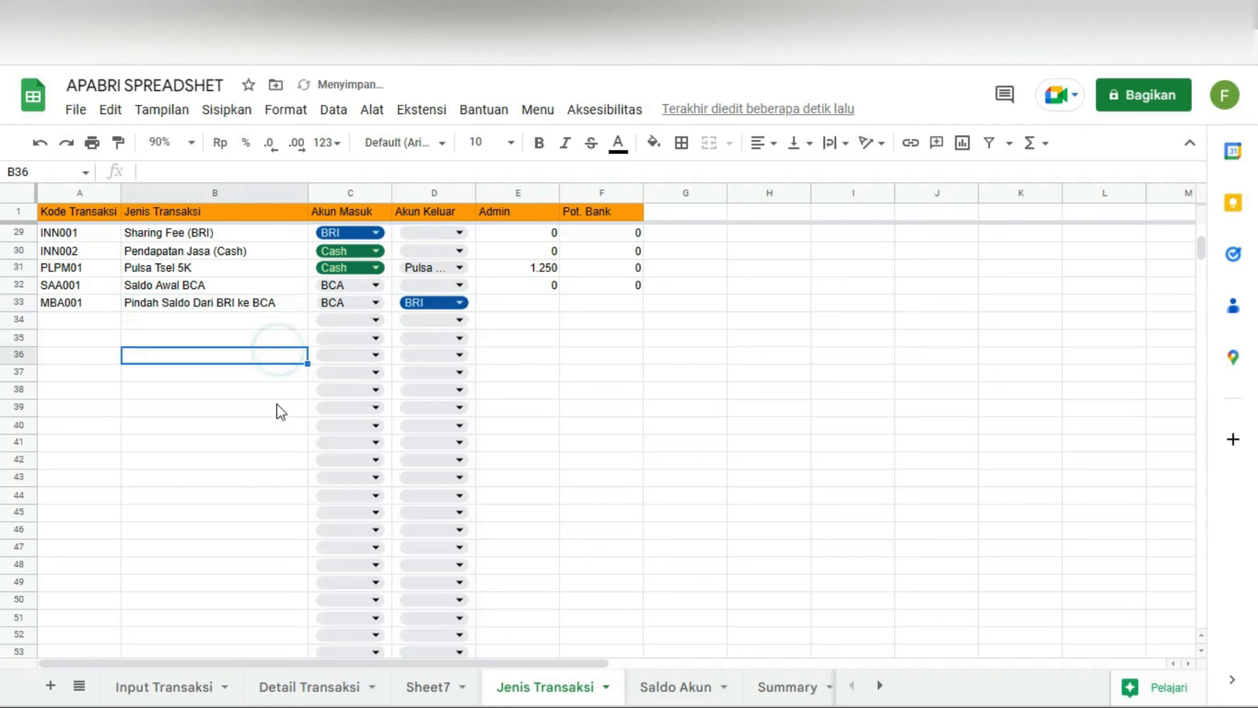
scroll(458, 319, up, 6)
Step: Record a 1.500.000 MBA001 transfer from BRI to BCA in the Input Transaksi form
click(155, 687)
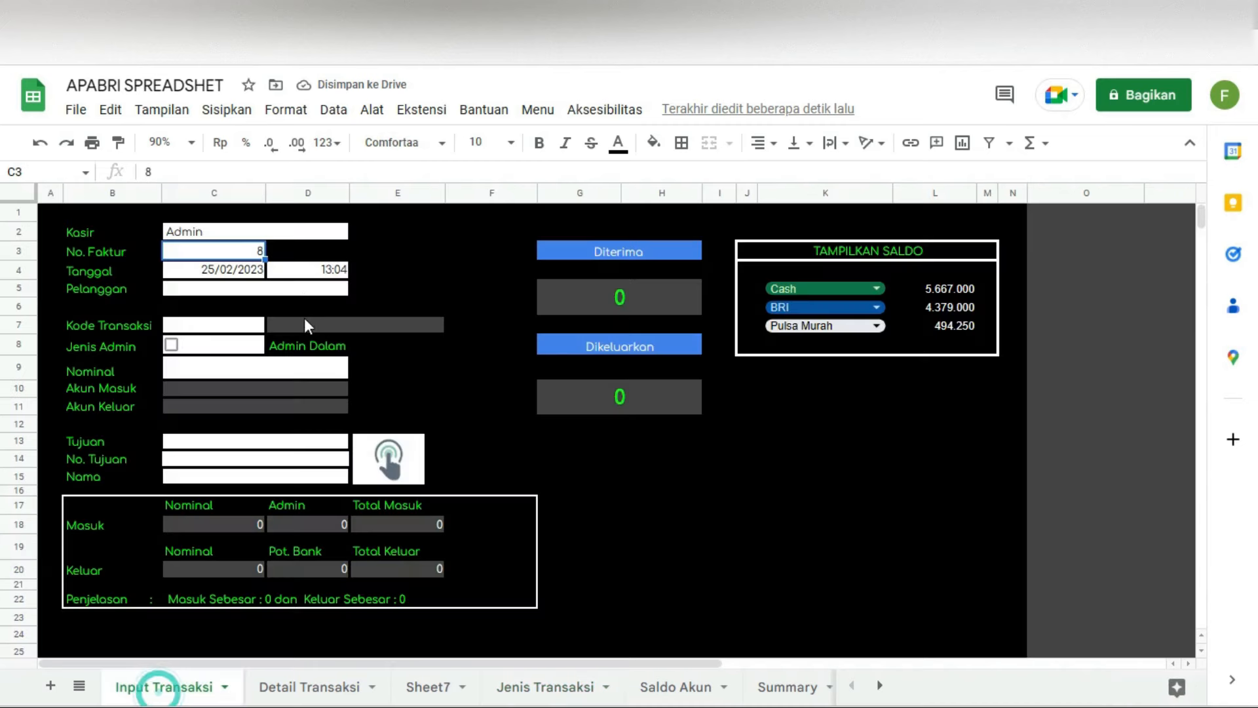
click(219, 325)
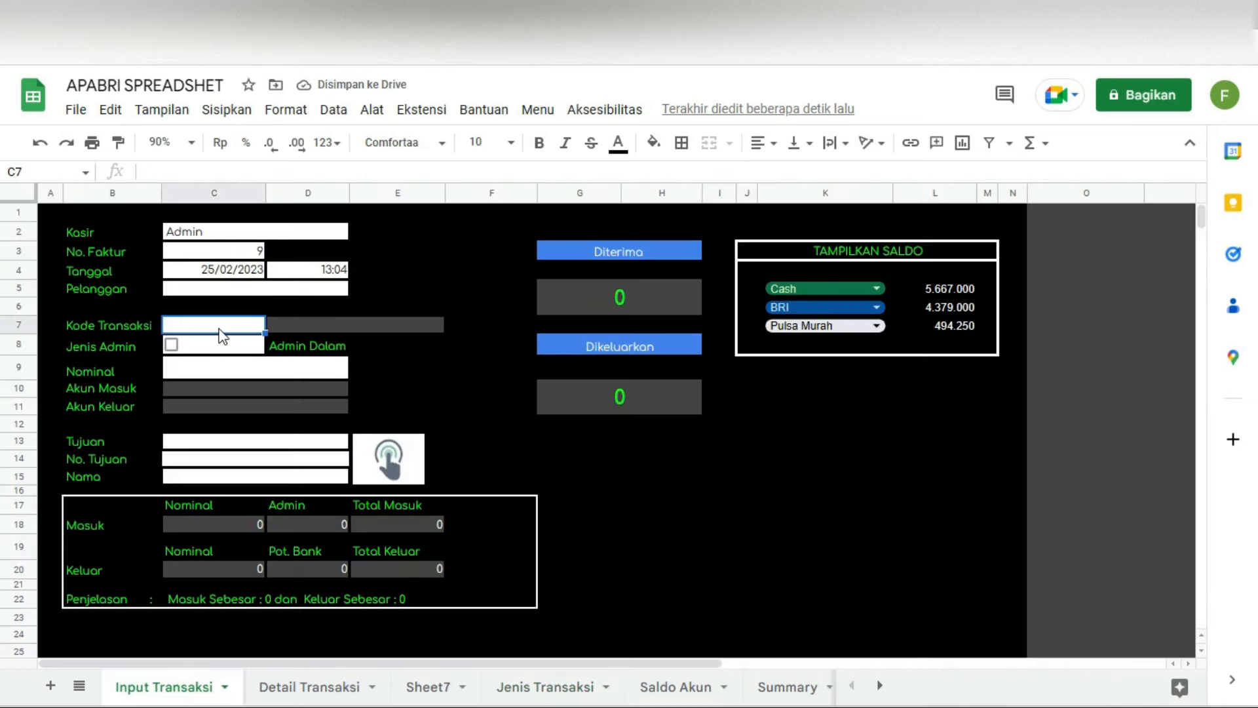
text(MB)
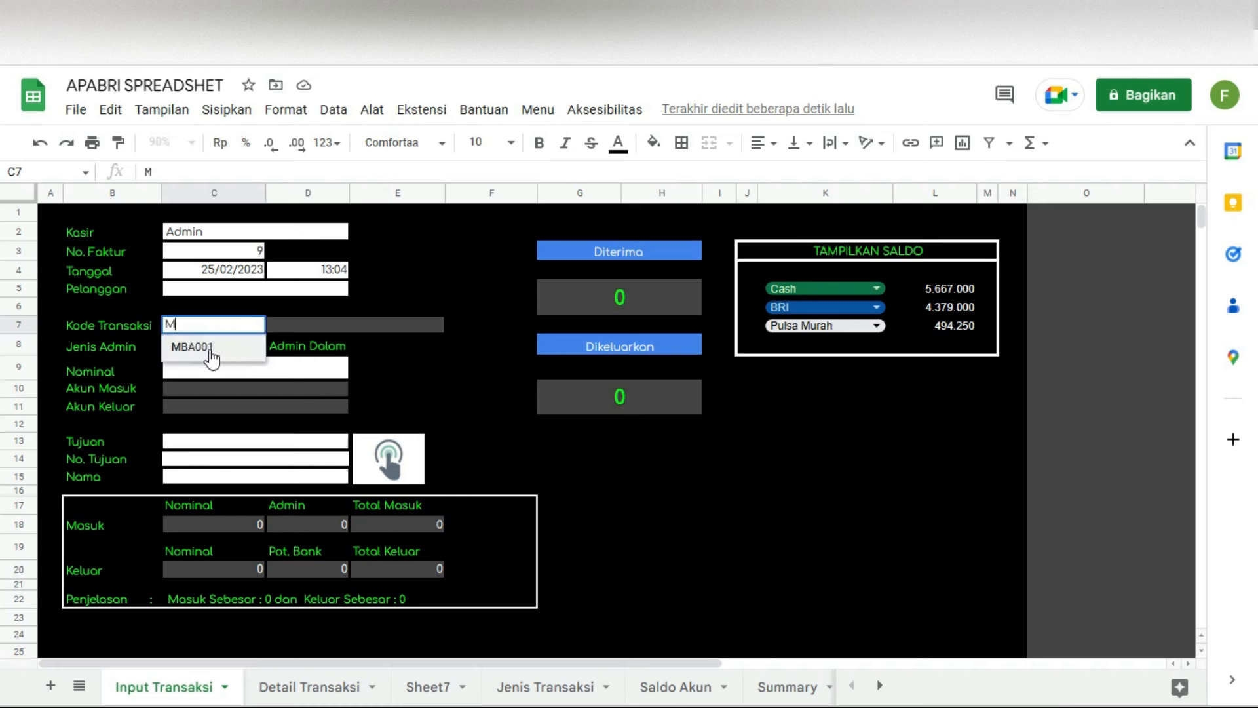
click(210, 348)
click(210, 368)
text(1500000)
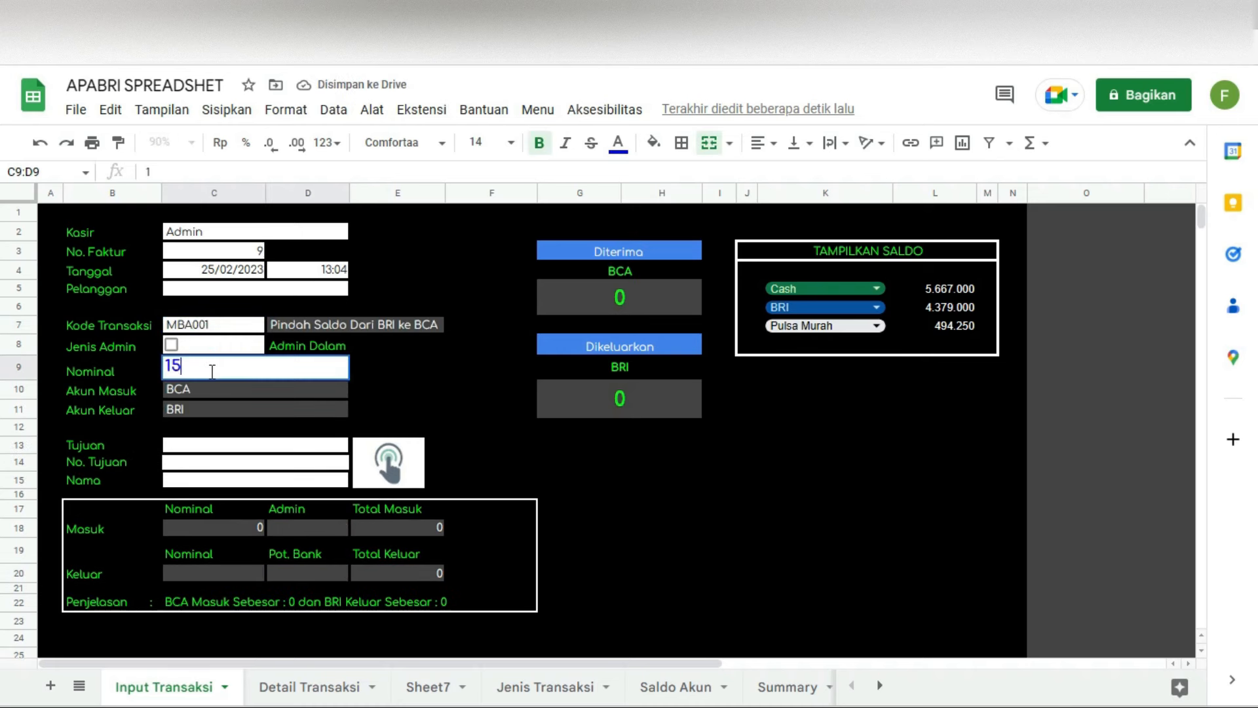
key(Return)
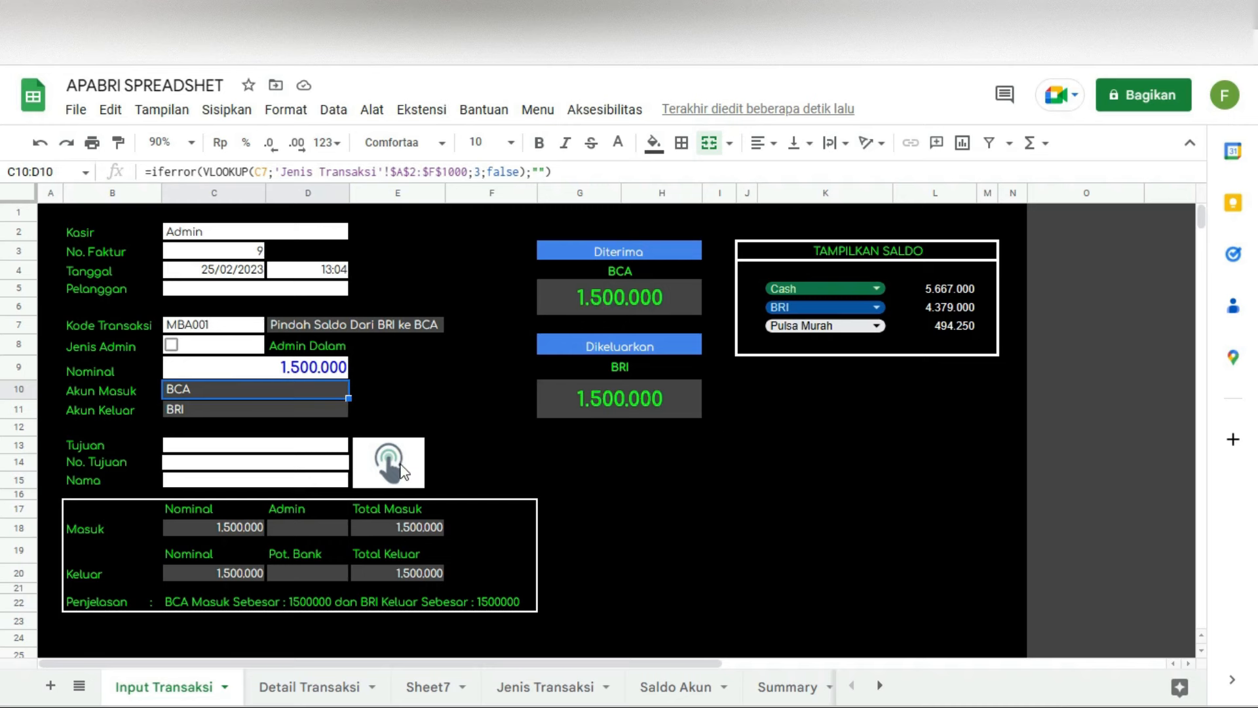
click(401, 472)
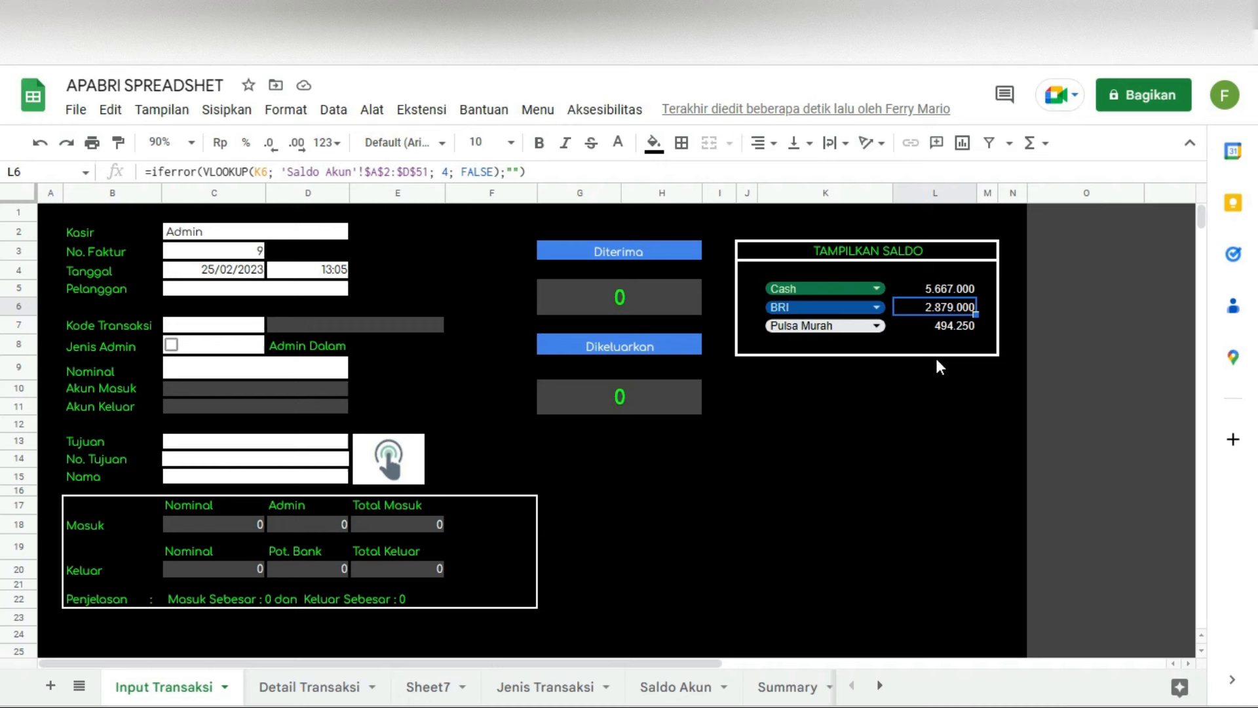
Step: Open Saldo Akun from the custom menu and inspect the formula behind BCA's Masuk total
click(534, 110)
mouse_move(557, 156)
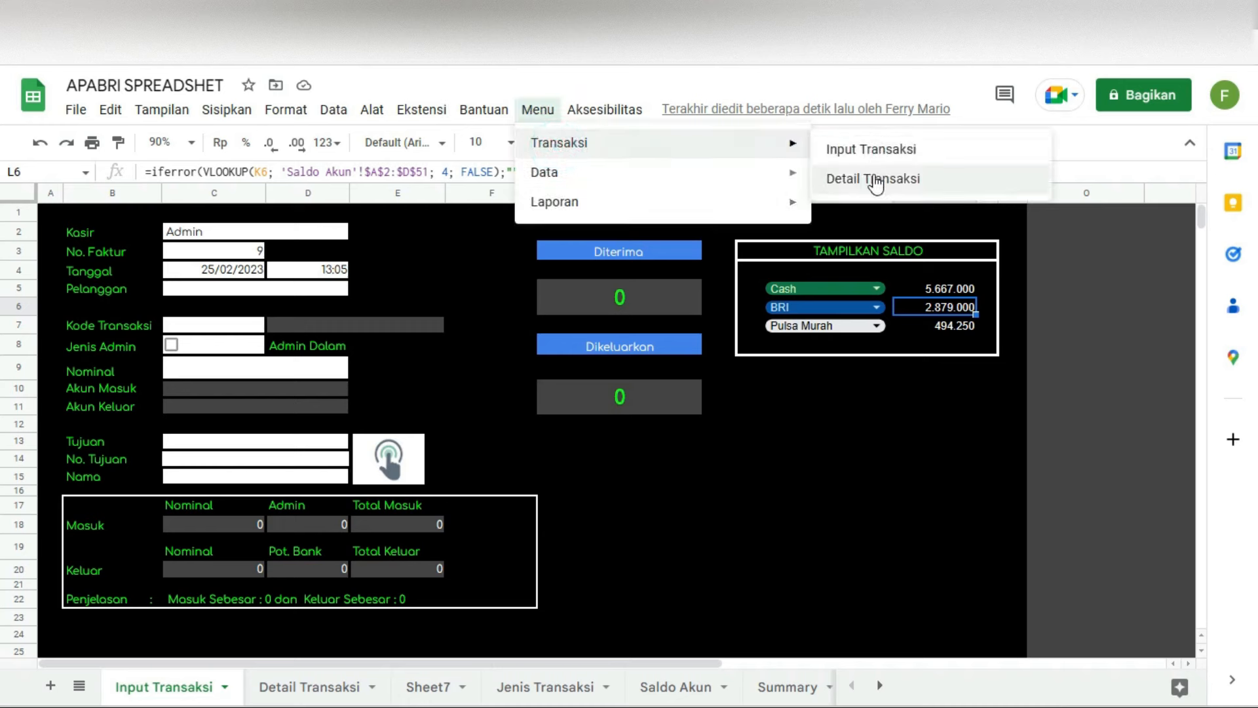
mouse_move(675, 185)
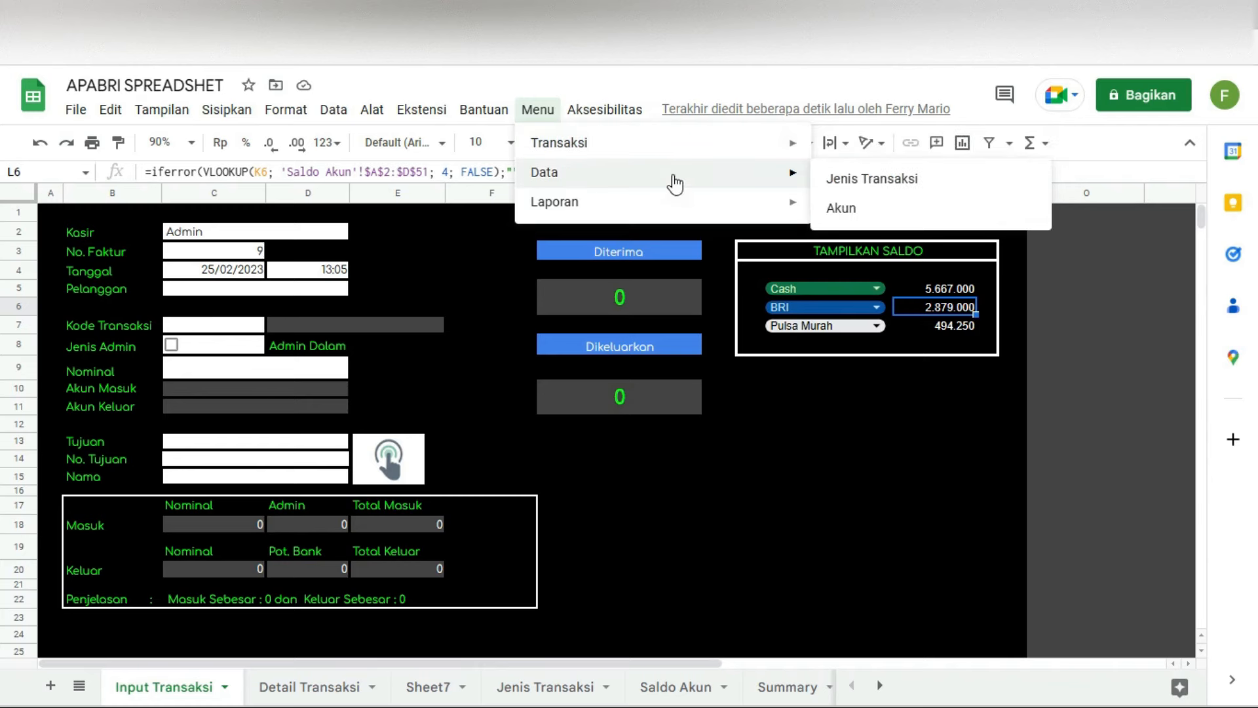
click(841, 208)
click(84, 264)
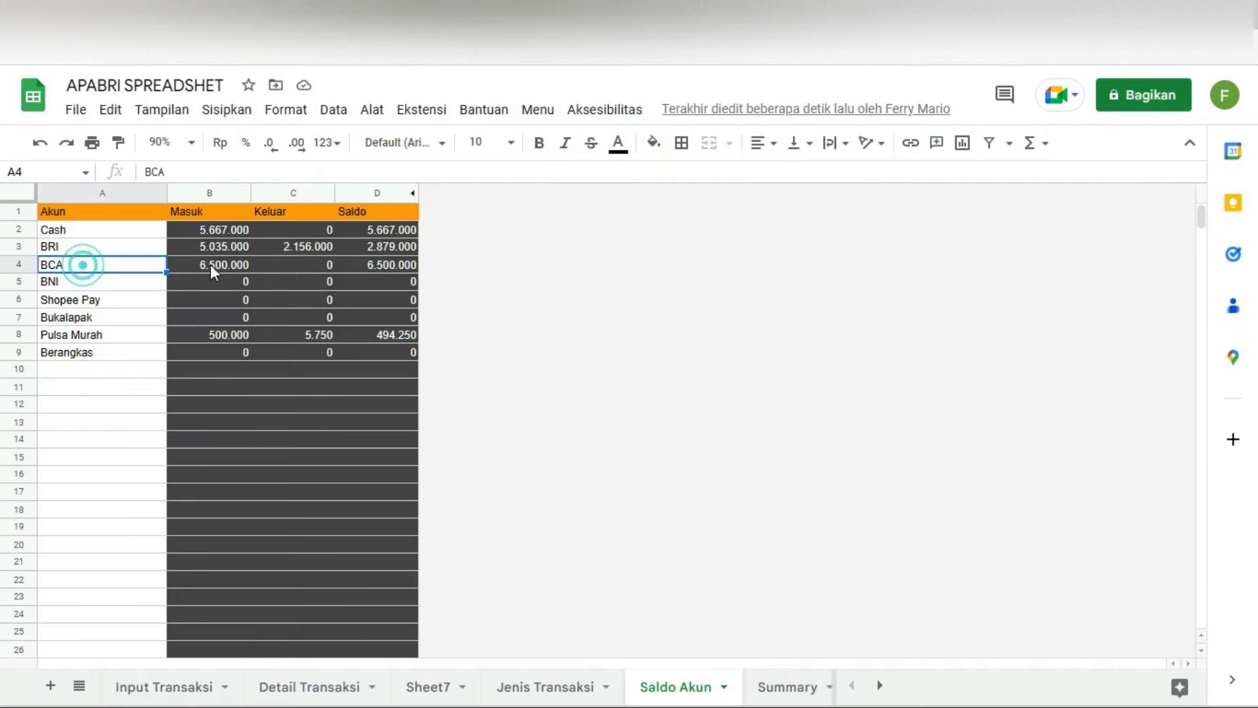
click(210, 265)
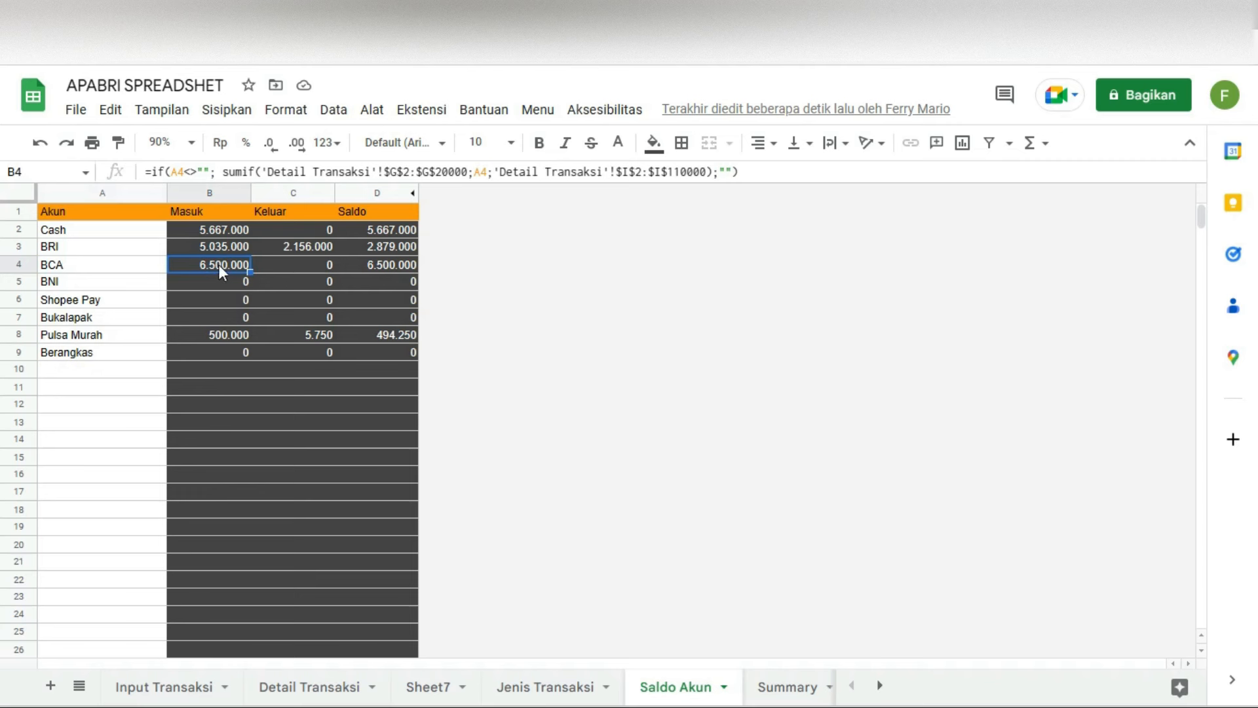
Step: Open the All Summary Report and inspect the opening BCA balance in I9 and its H9 lookup
click(538, 110)
mouse_move(595, 202)
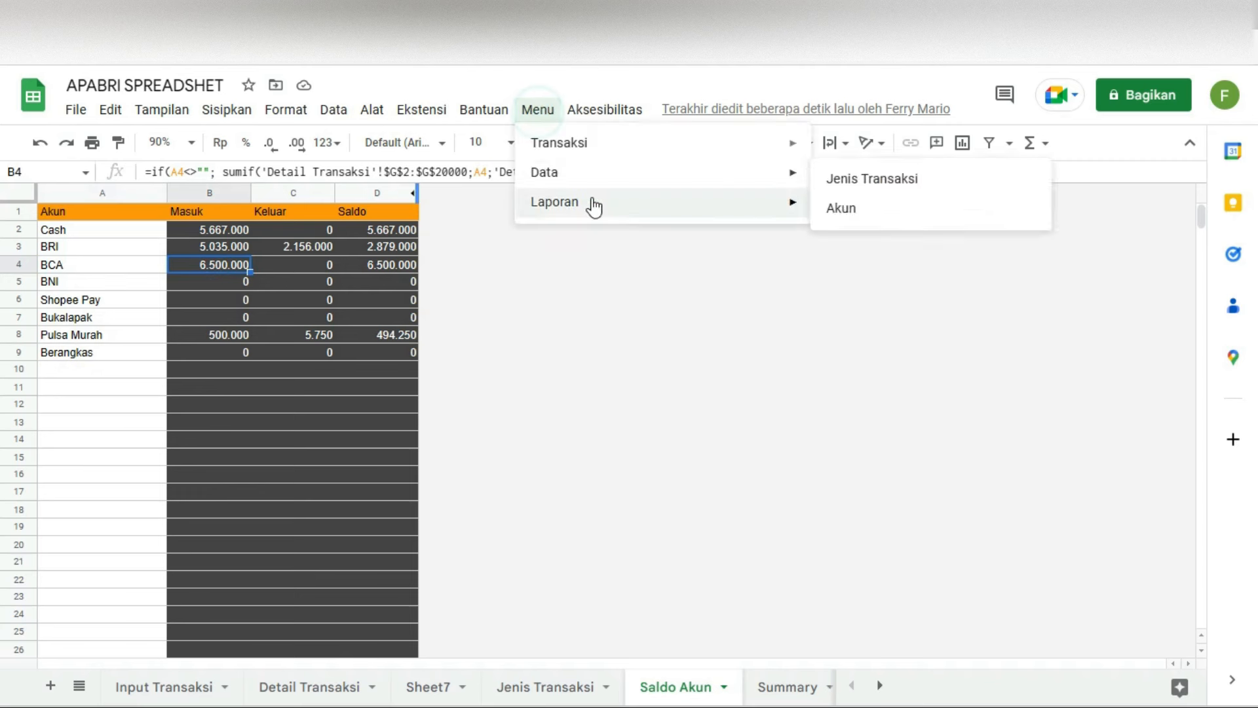
click(885, 237)
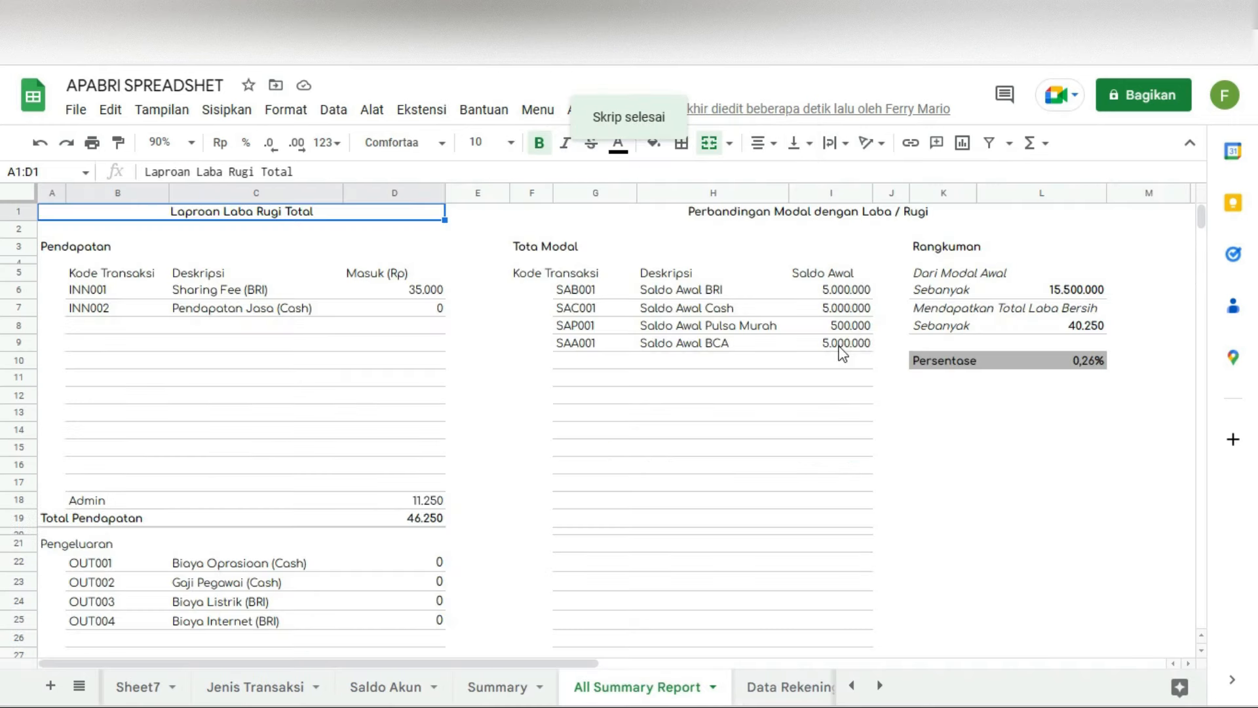
click(840, 344)
click(708, 346)
click(842, 344)
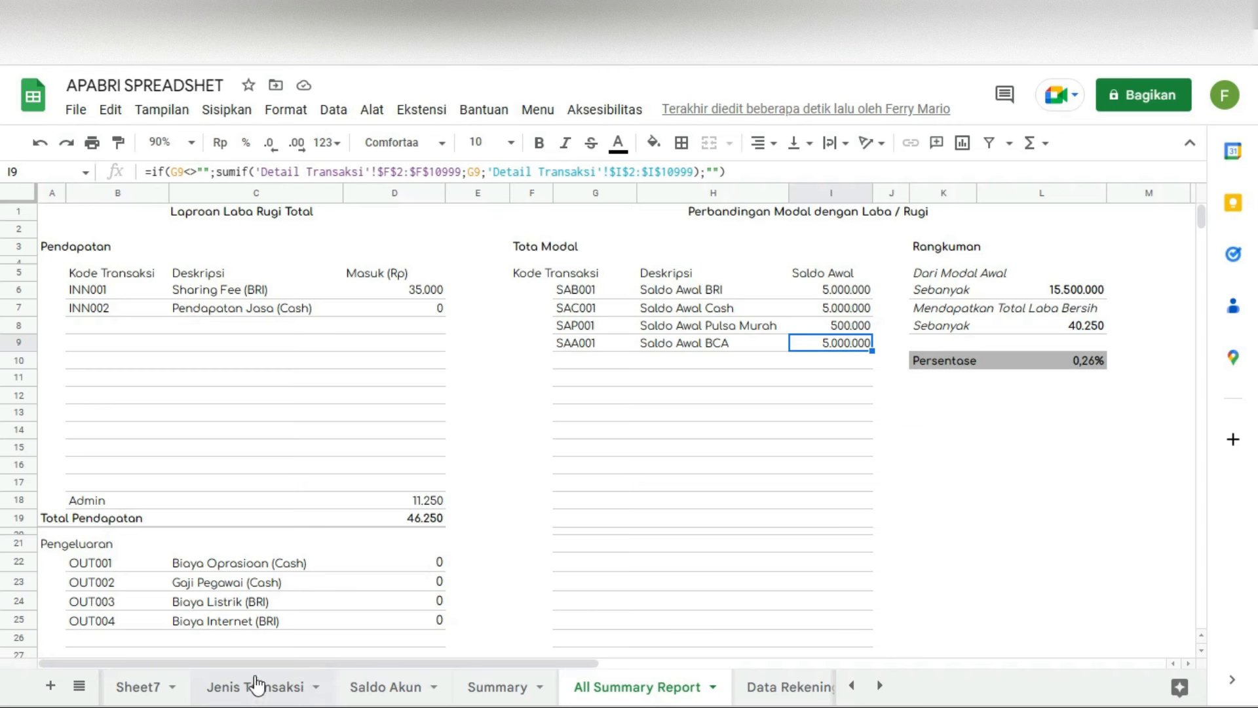
Step: Back on Saldo Akun, inspect BRI's Keluar and Saldo formulas and BCA's Masuk and Saldo
click(537, 109)
mouse_move(754, 174)
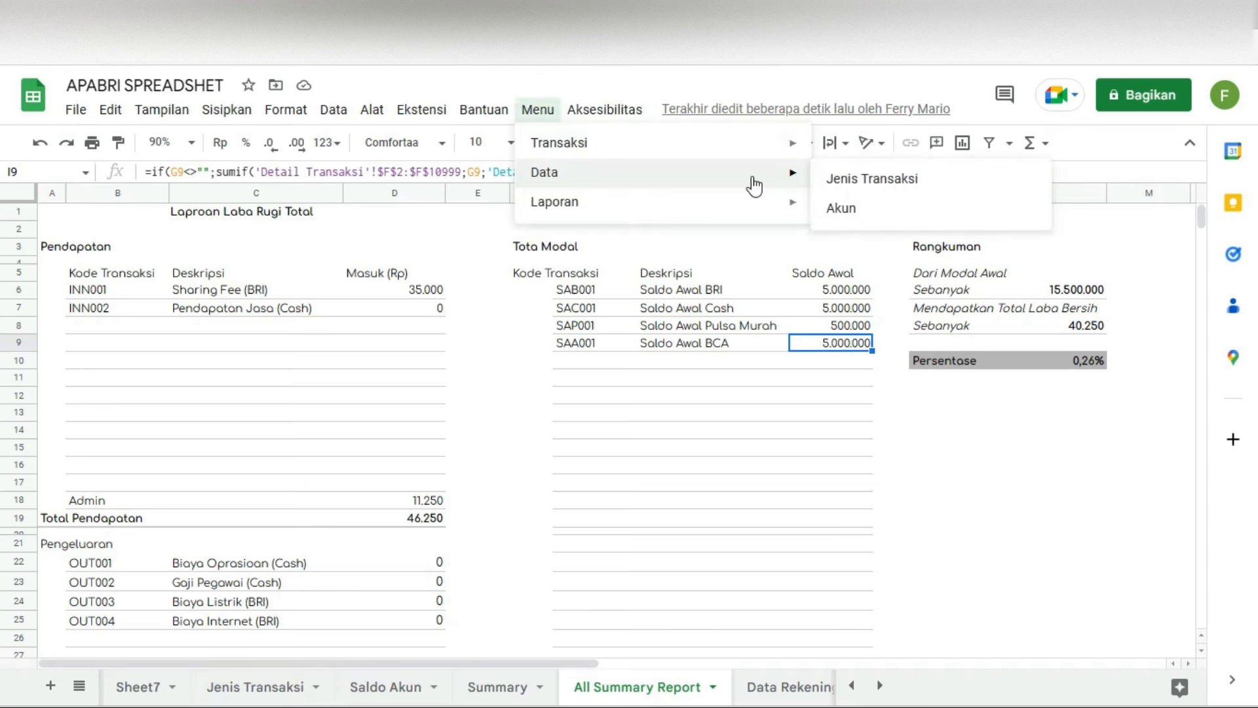
click(885, 208)
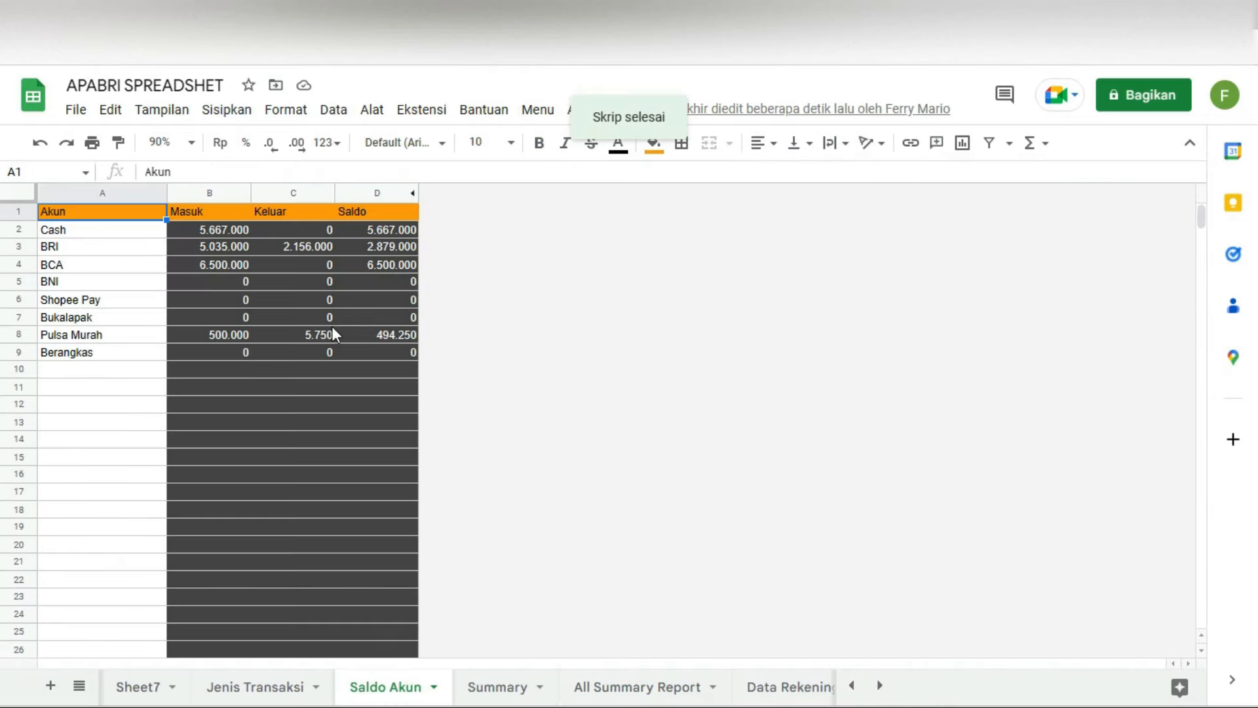
click(279, 247)
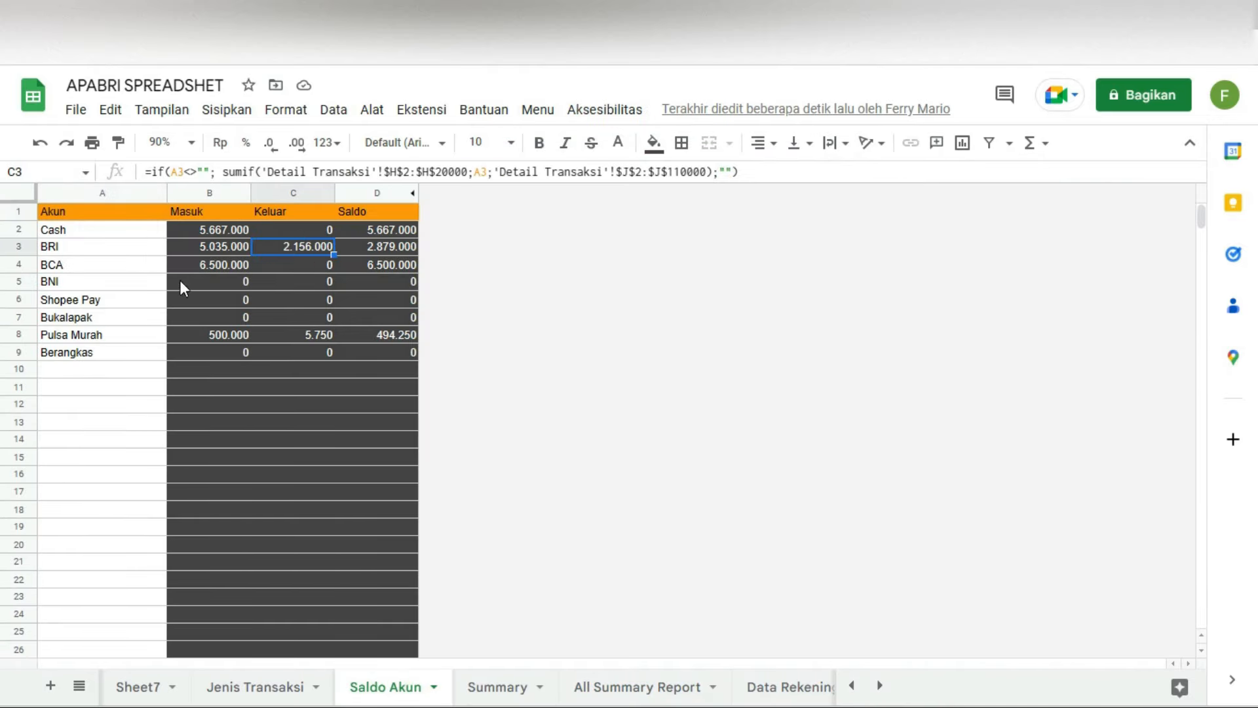
click(226, 264)
click(387, 264)
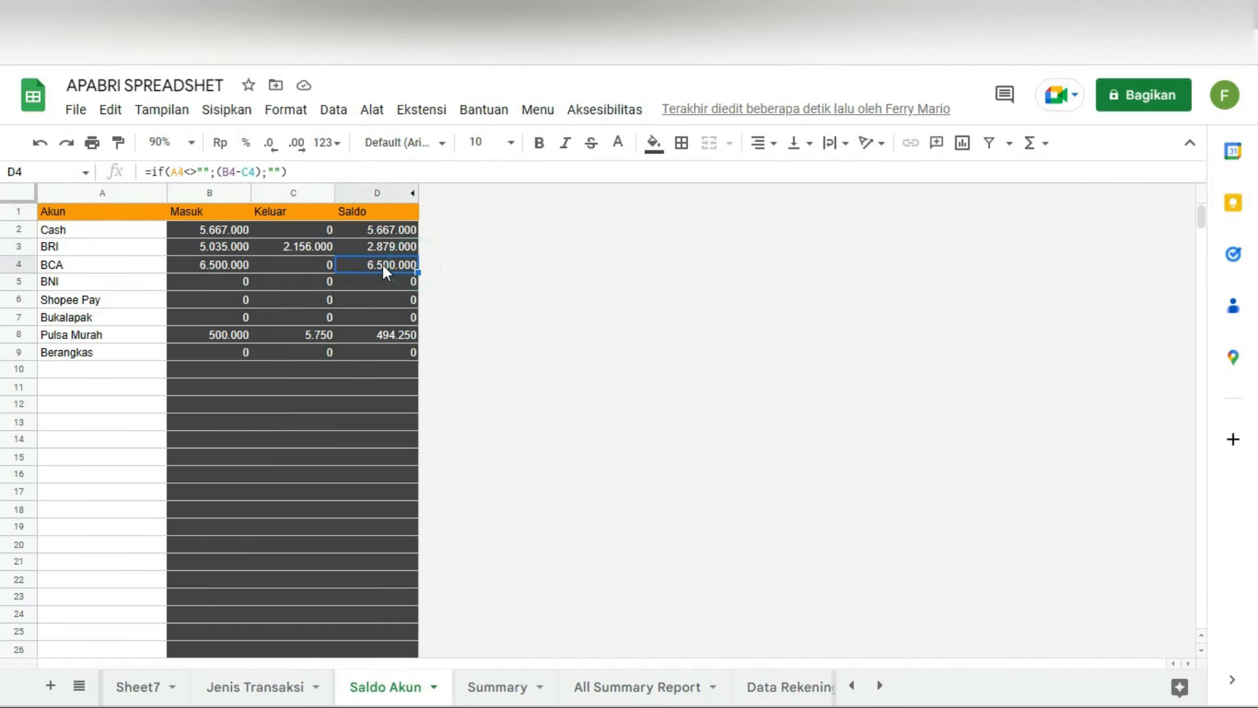
click(403, 248)
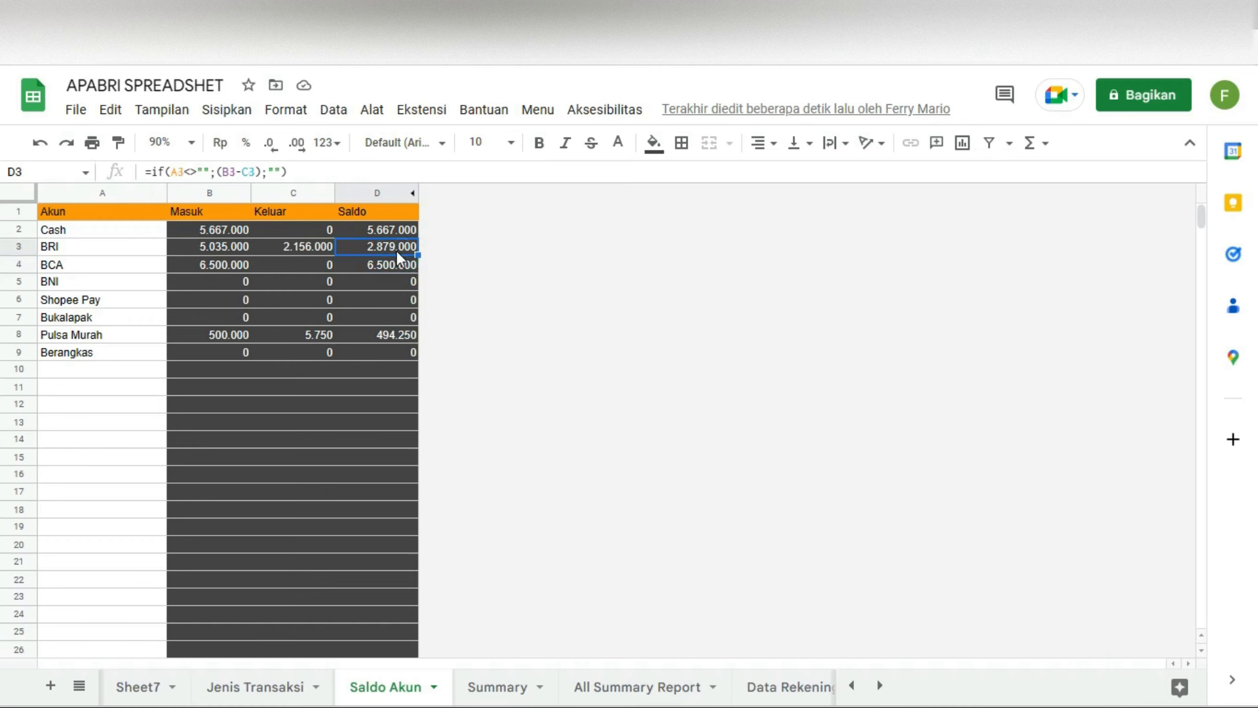
Step: Total the Cash, BRI and BCA balances in D2:D4 and check the Berangkas account in A9
drag(402, 225, 393, 265)
click(74, 364)
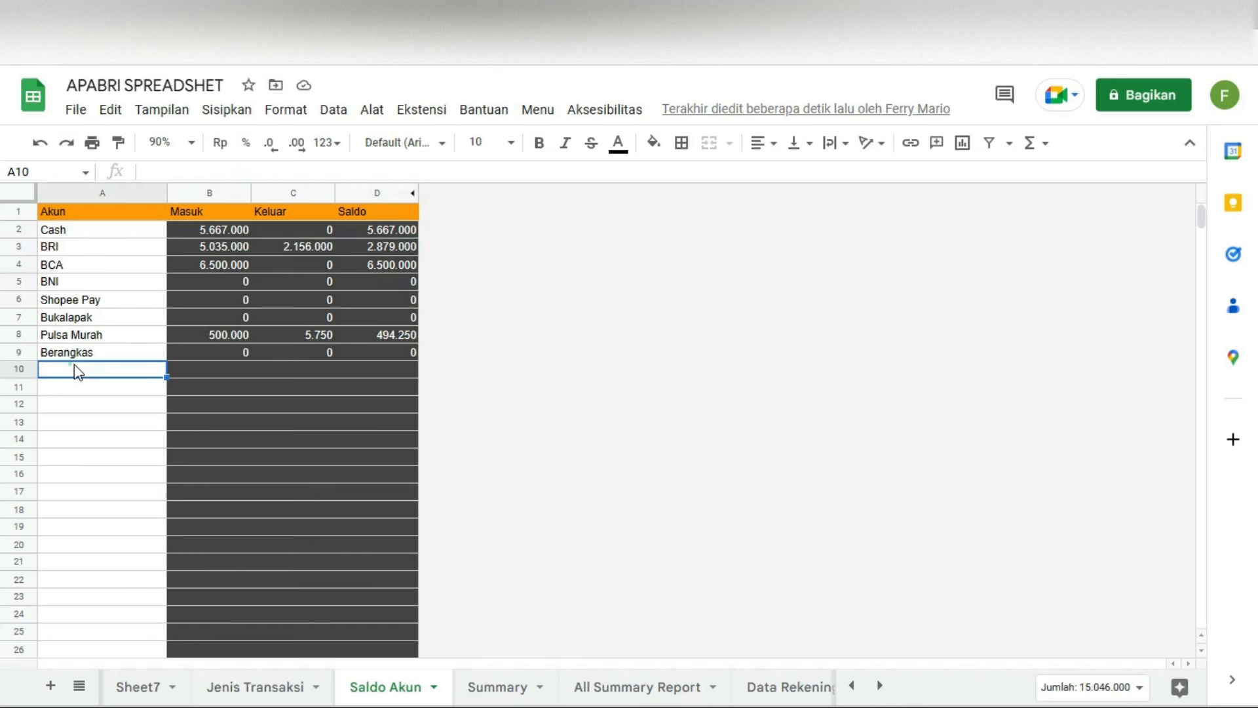
click(124, 357)
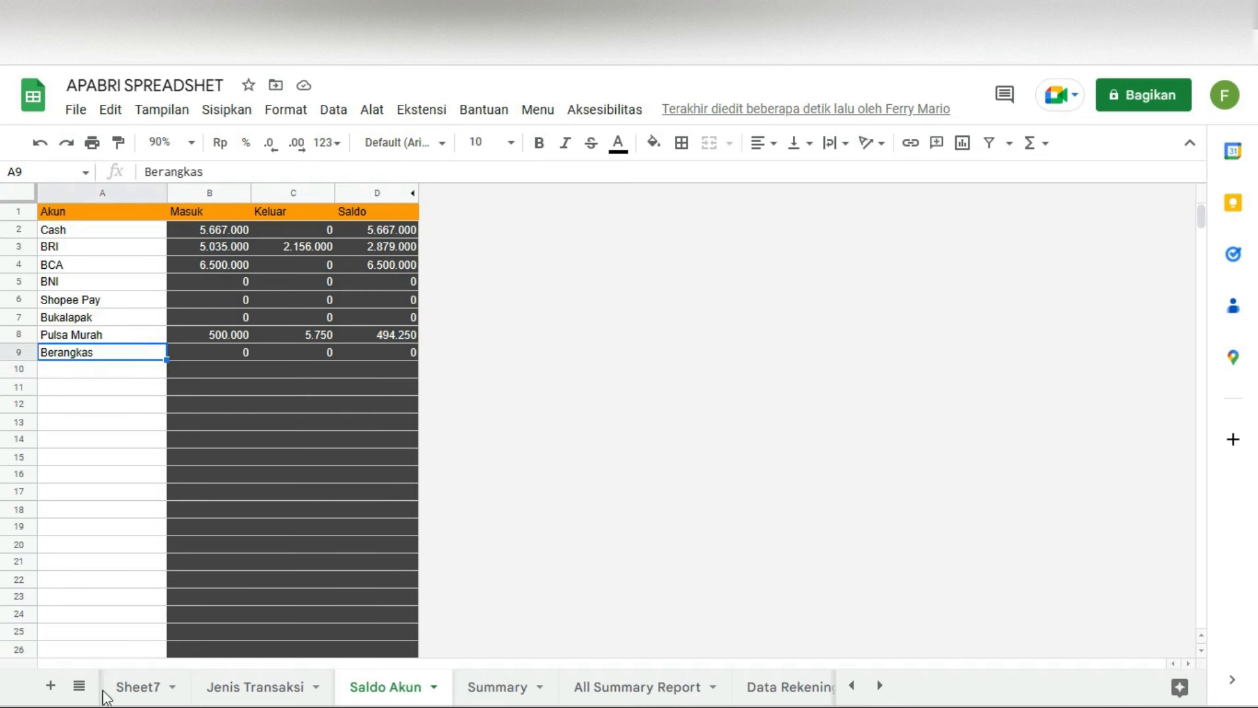
click(280, 688)
Step: Enter MCK001 with description 'Pindah Saldo Dari Cash Ke Brangkas' in row 34
click(51, 618)
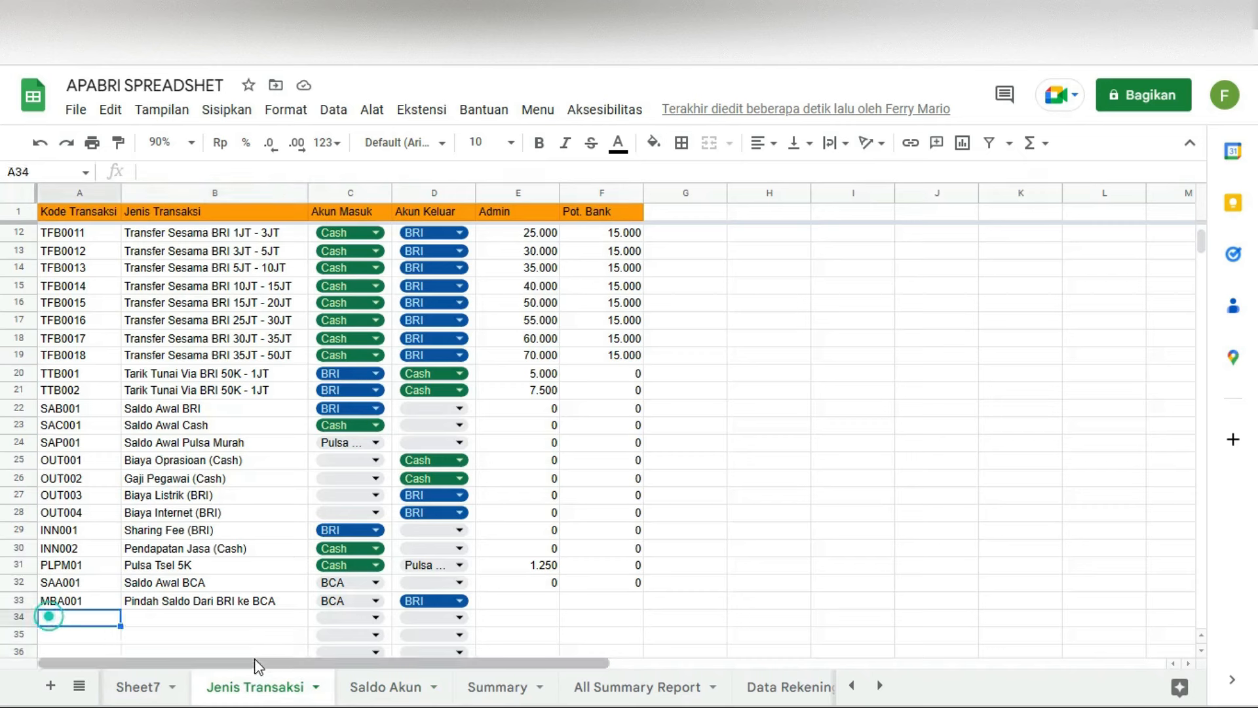
text(MC)
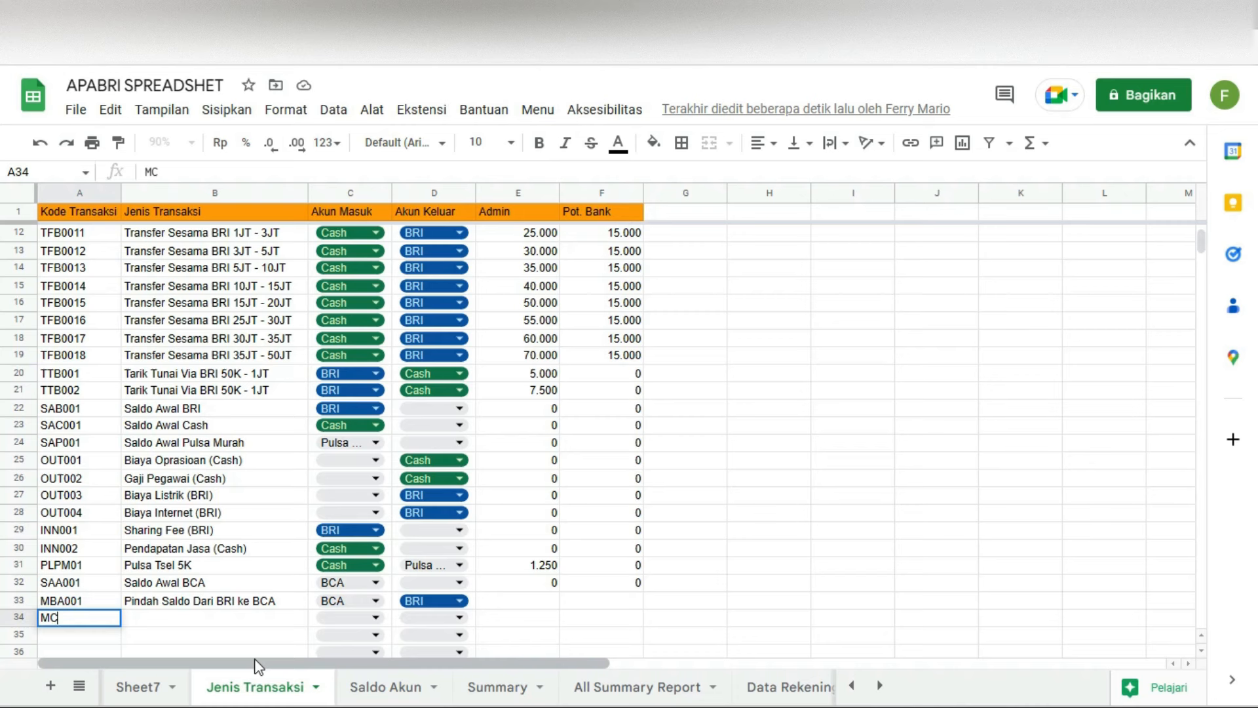
text(K001)
key(Tab)
text(Pindah Saldo Da)
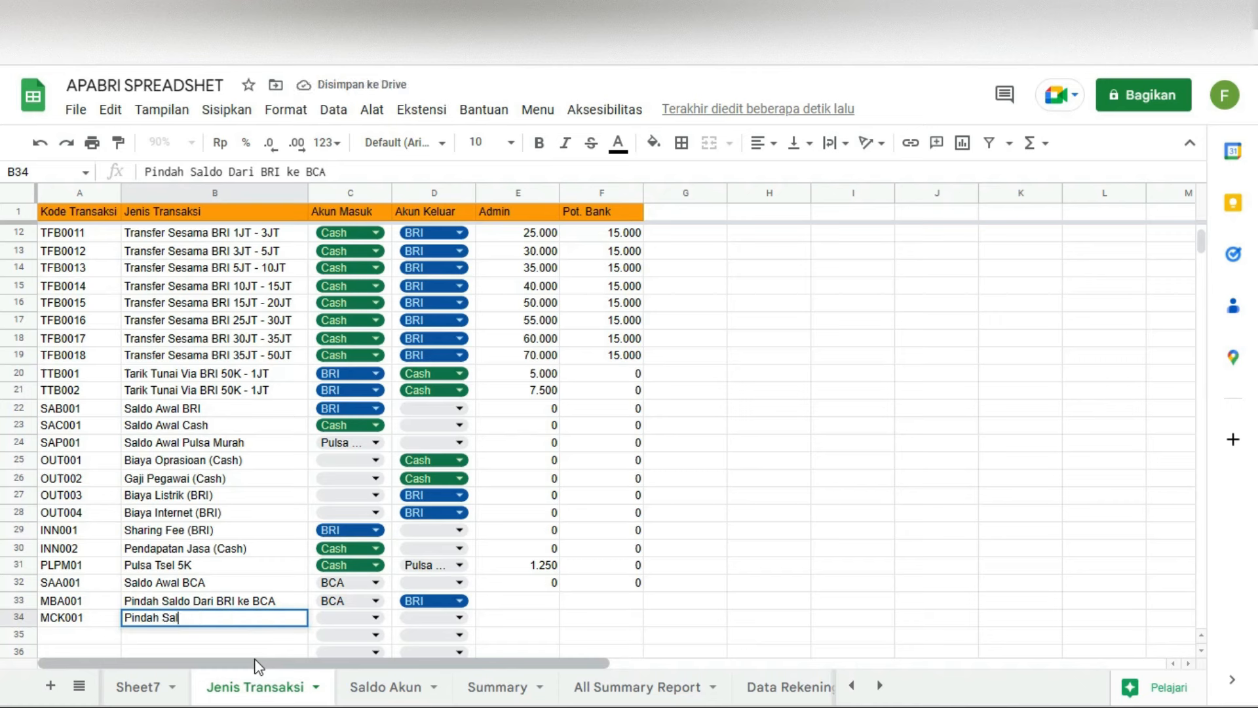
text(ri C)
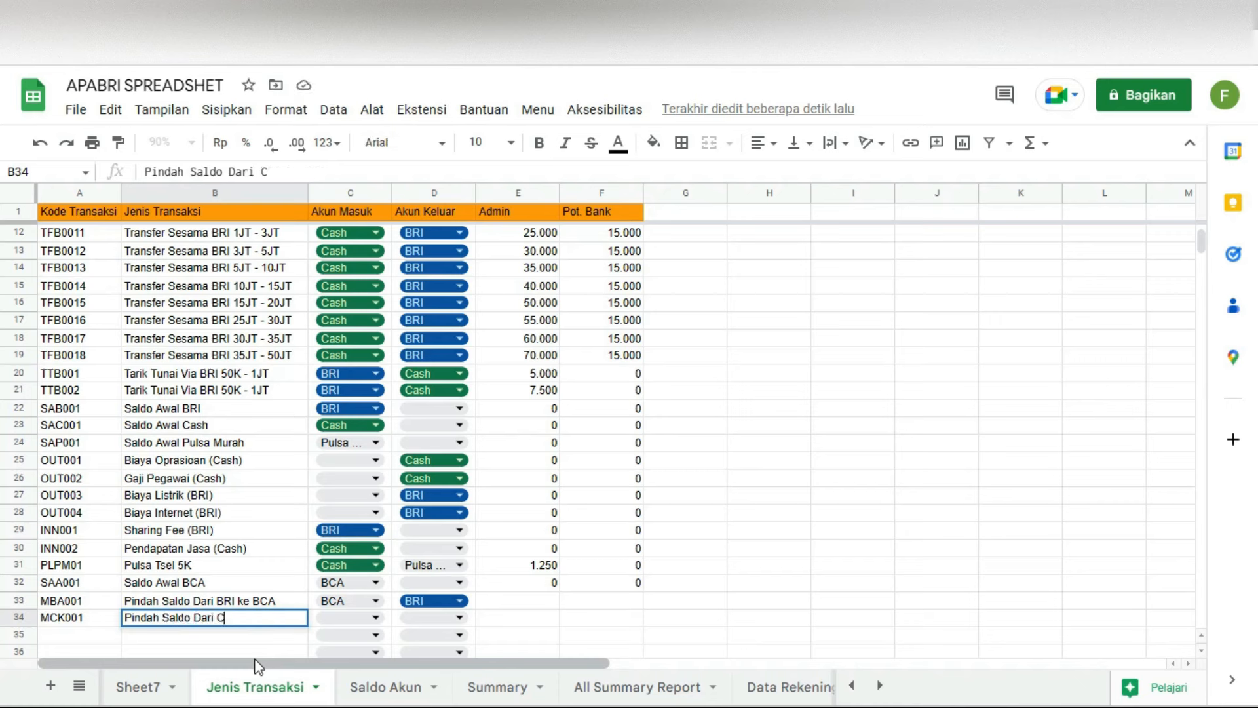
text(ash Ke Brangkas)
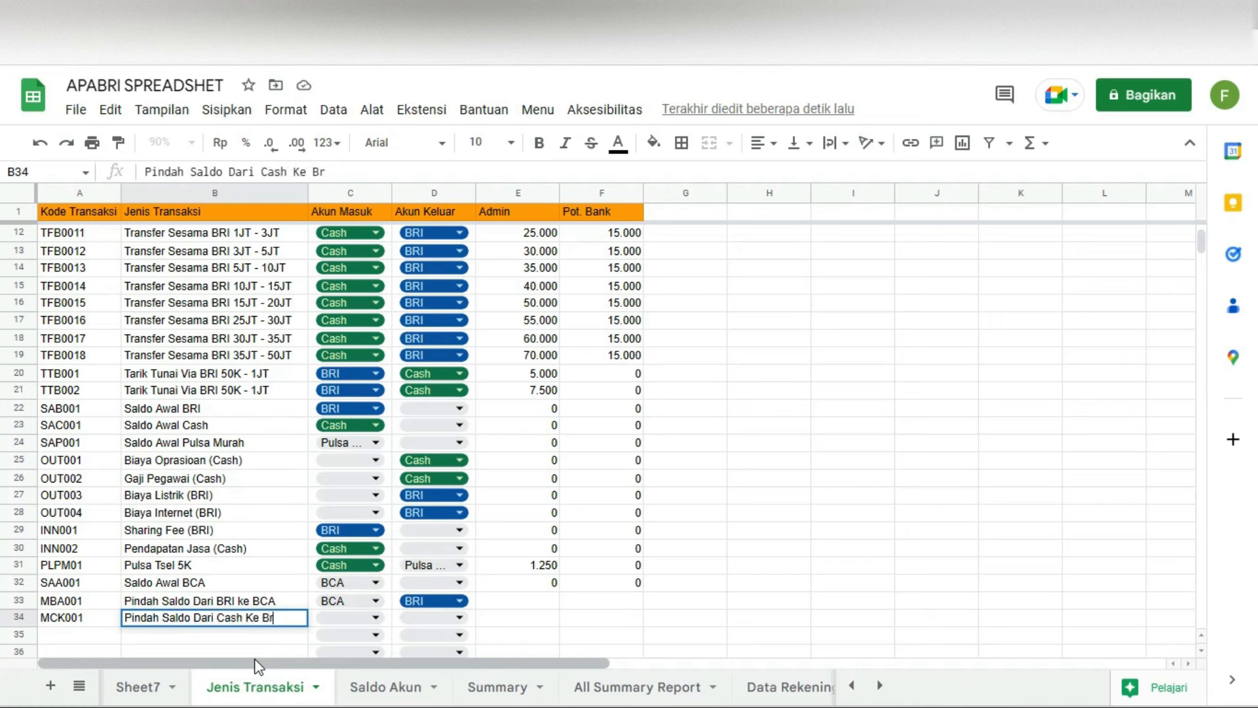
Step: Set Cash as the incoming and Berangkas as the outgoing account for MCK001
click(333, 616)
click(354, 591)
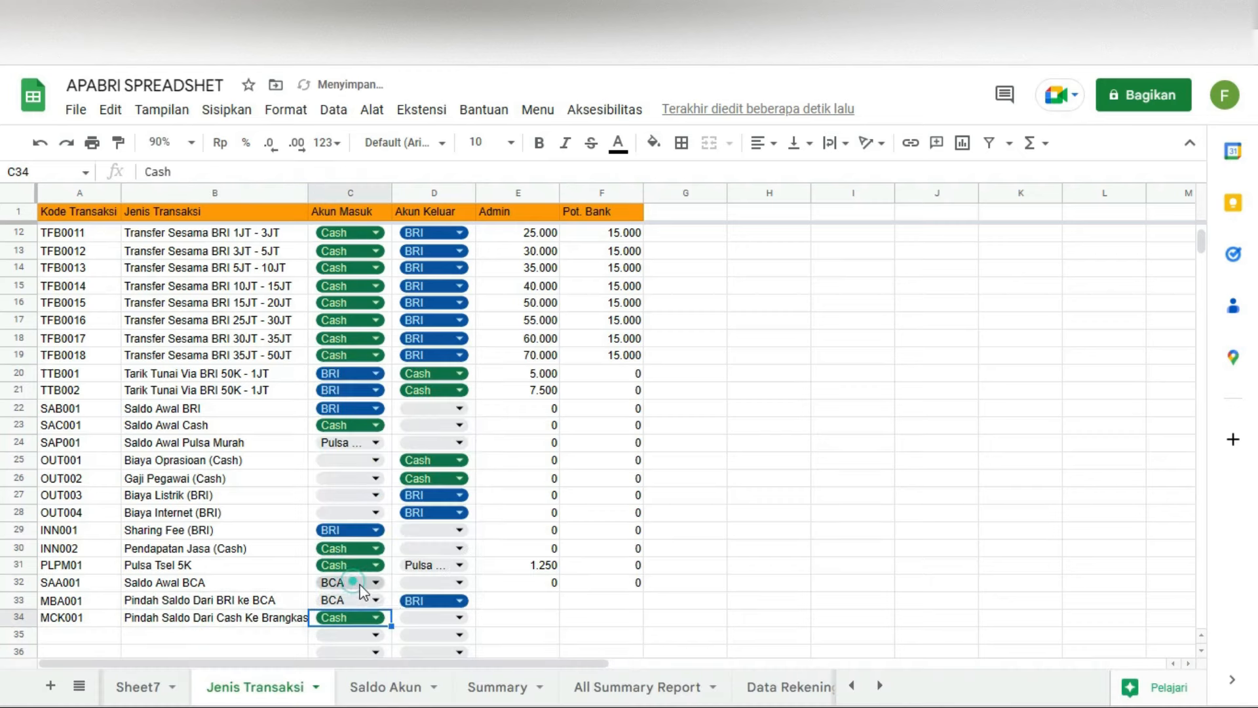
click(433, 618)
click(498, 367)
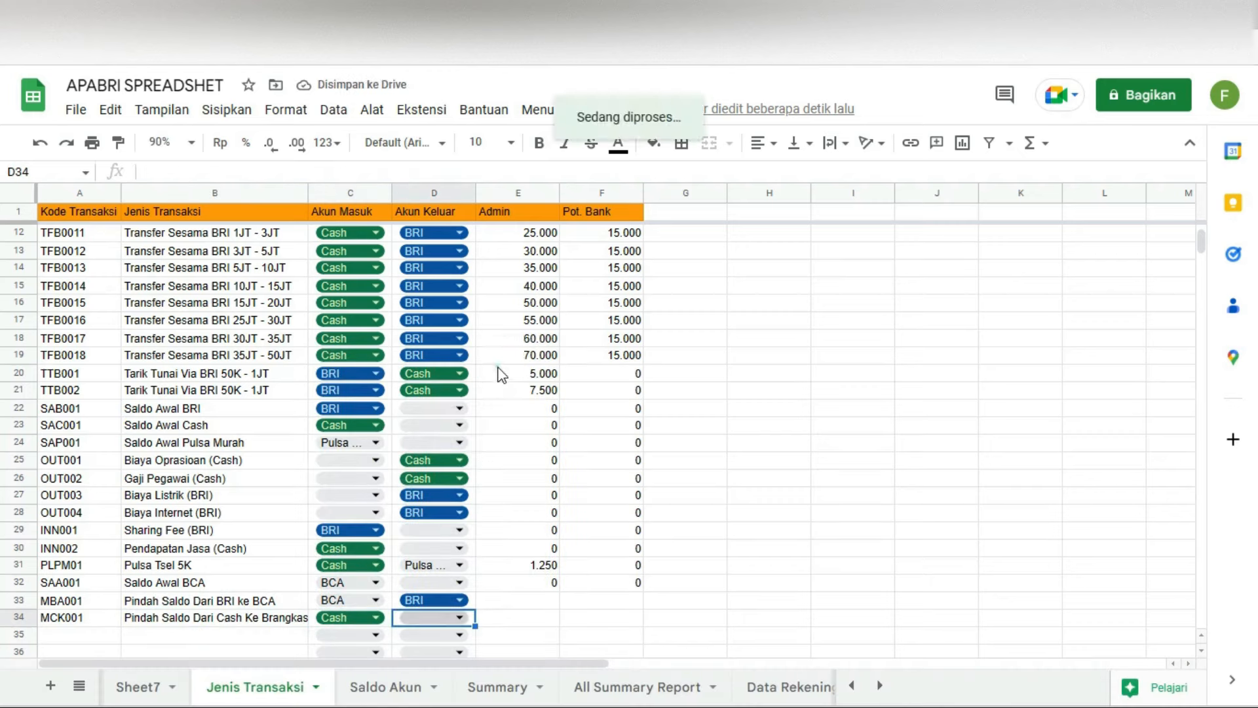
click(448, 623)
click(446, 375)
click(660, 567)
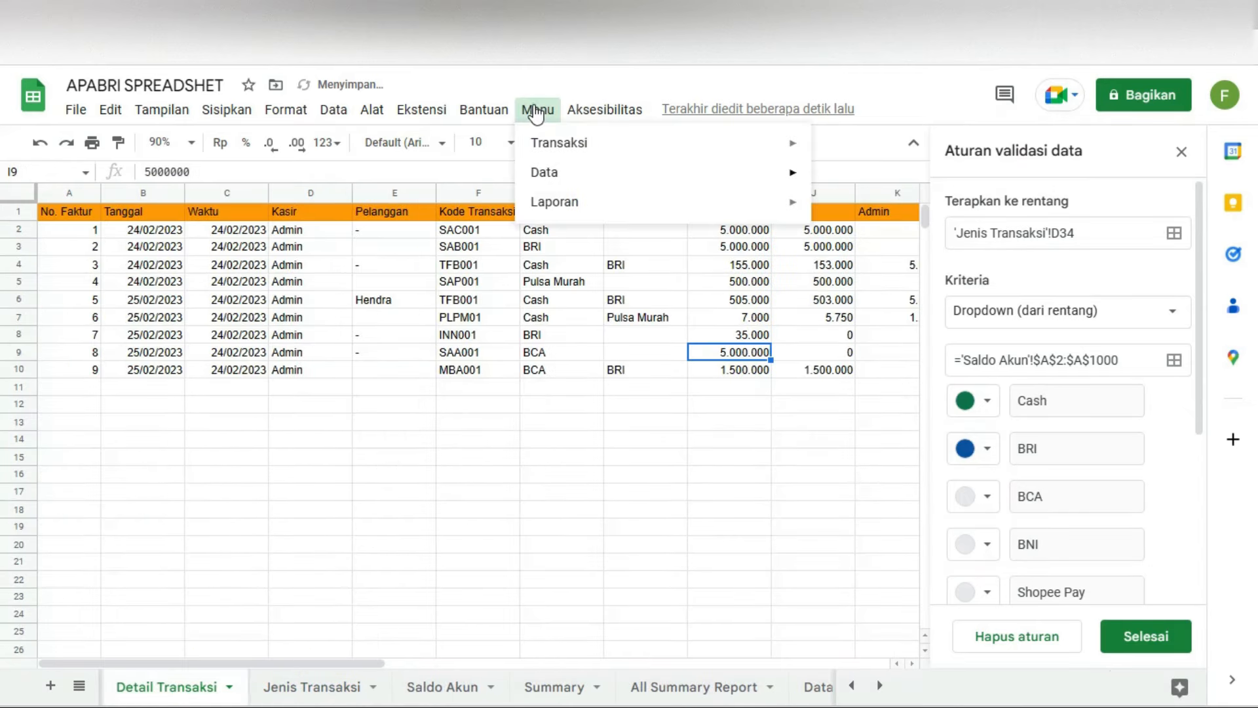
Step: In the Input Transaksi form, choose MCK001 as the transaction code
mouse_move(590, 143)
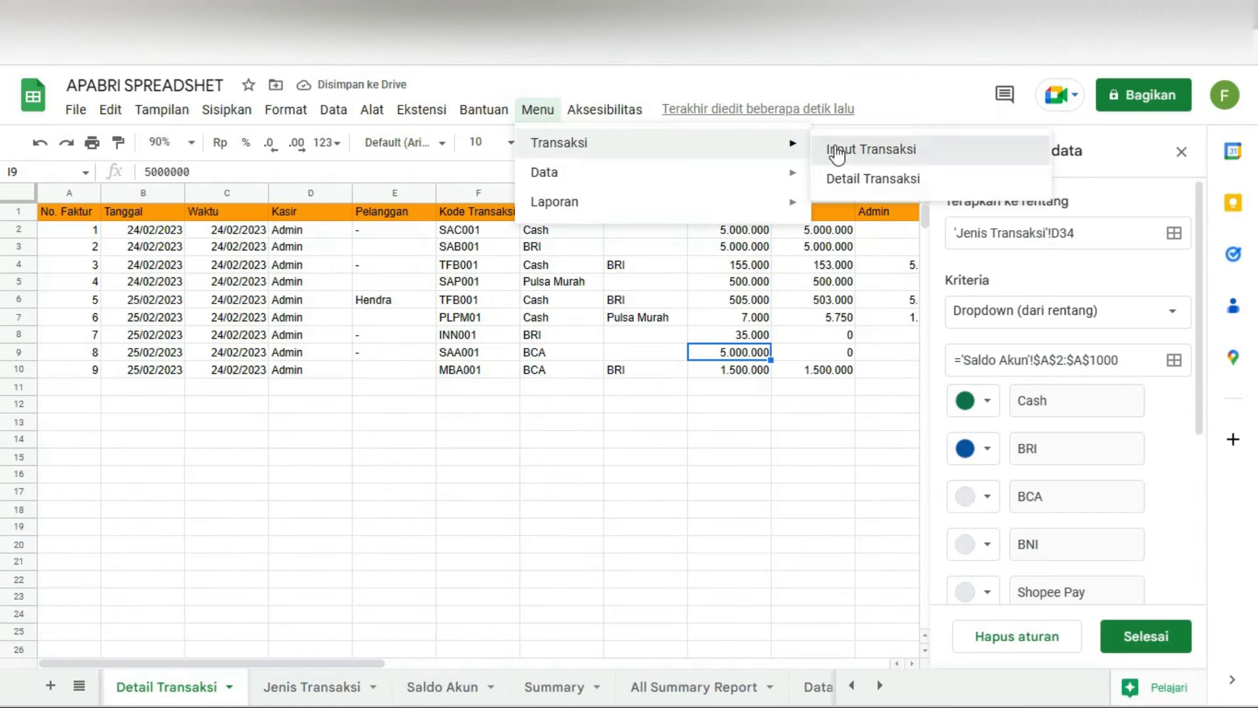
click(852, 147)
click(253, 251)
click(225, 330)
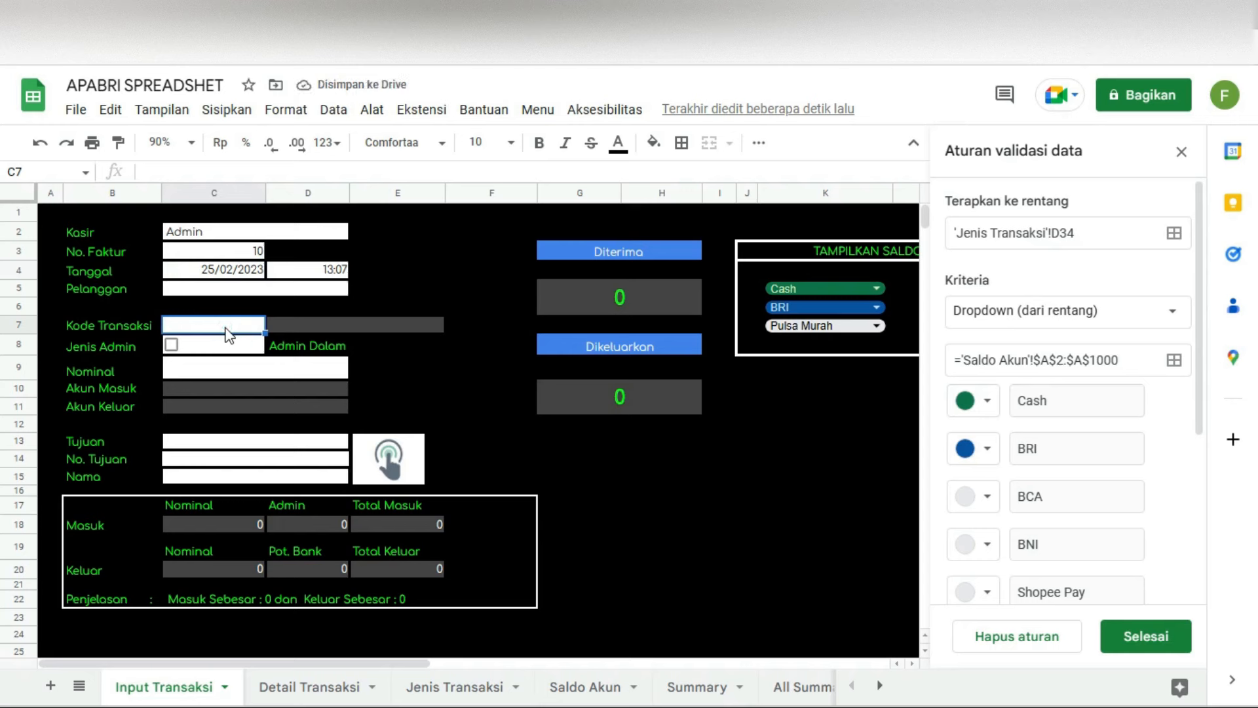
click(226, 331)
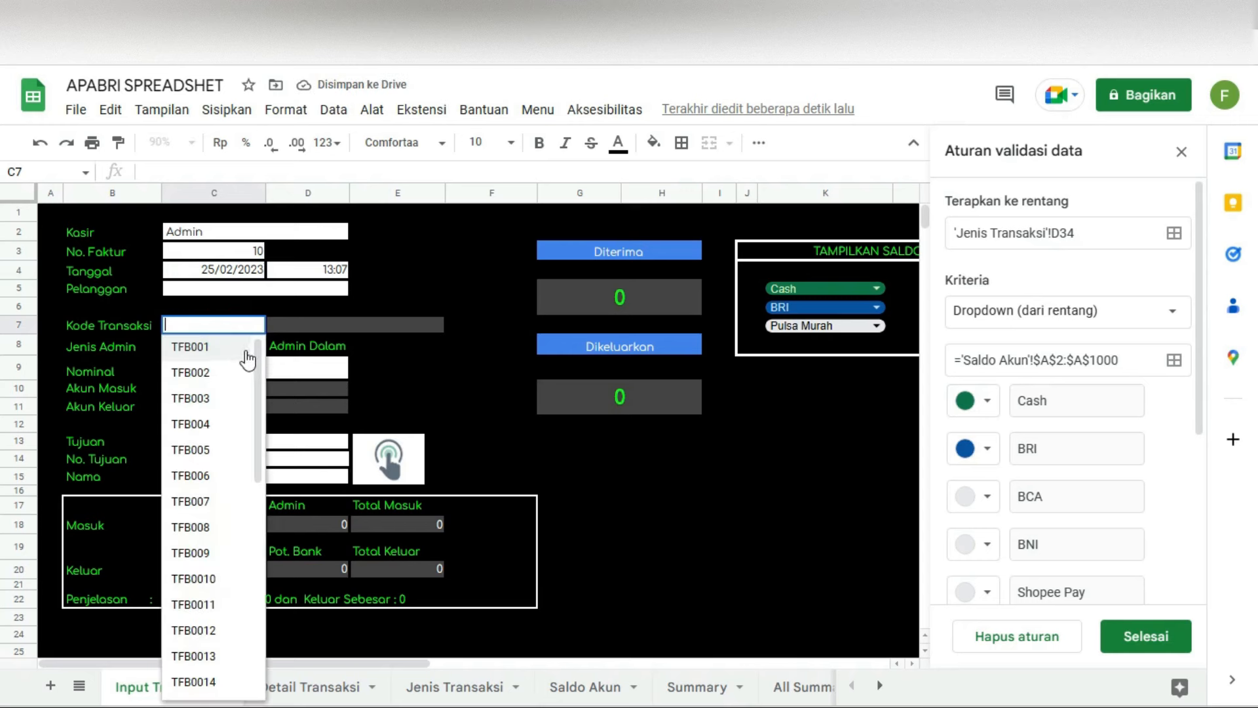
text(m)
click(203, 372)
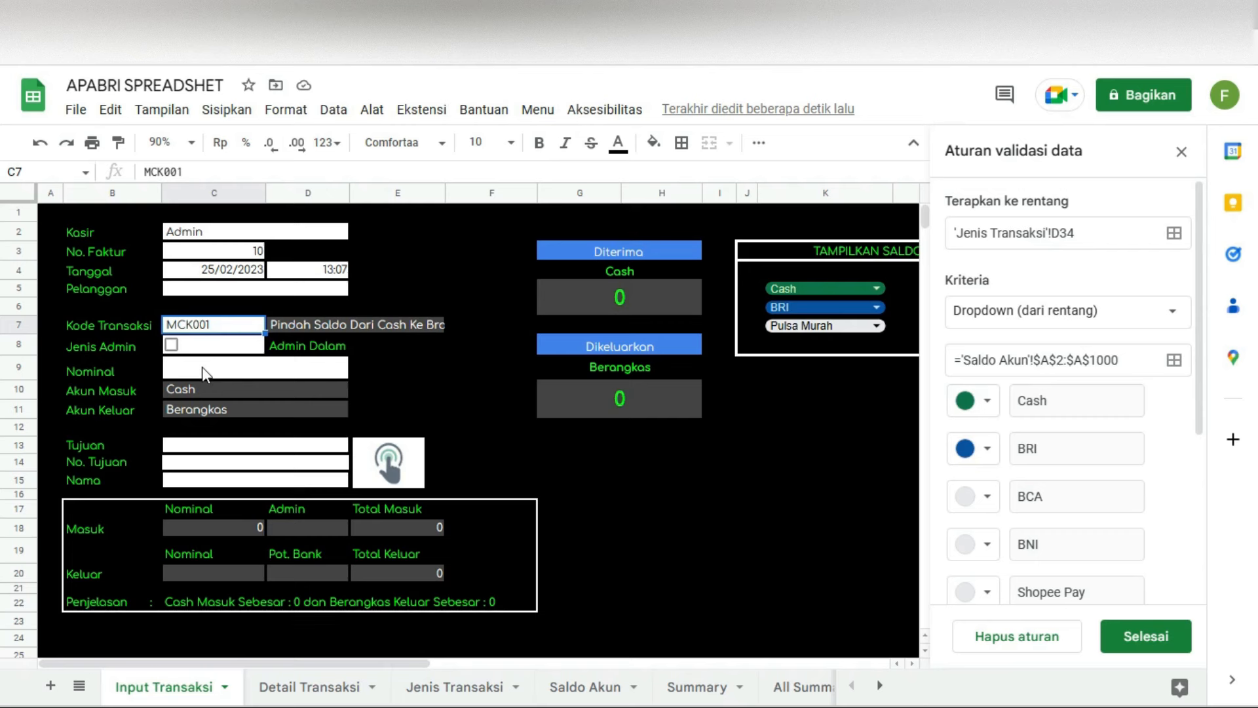
Step: Enter a 2.000.000 nominal and submit the transaction, dismissing the confirmation
click(204, 372)
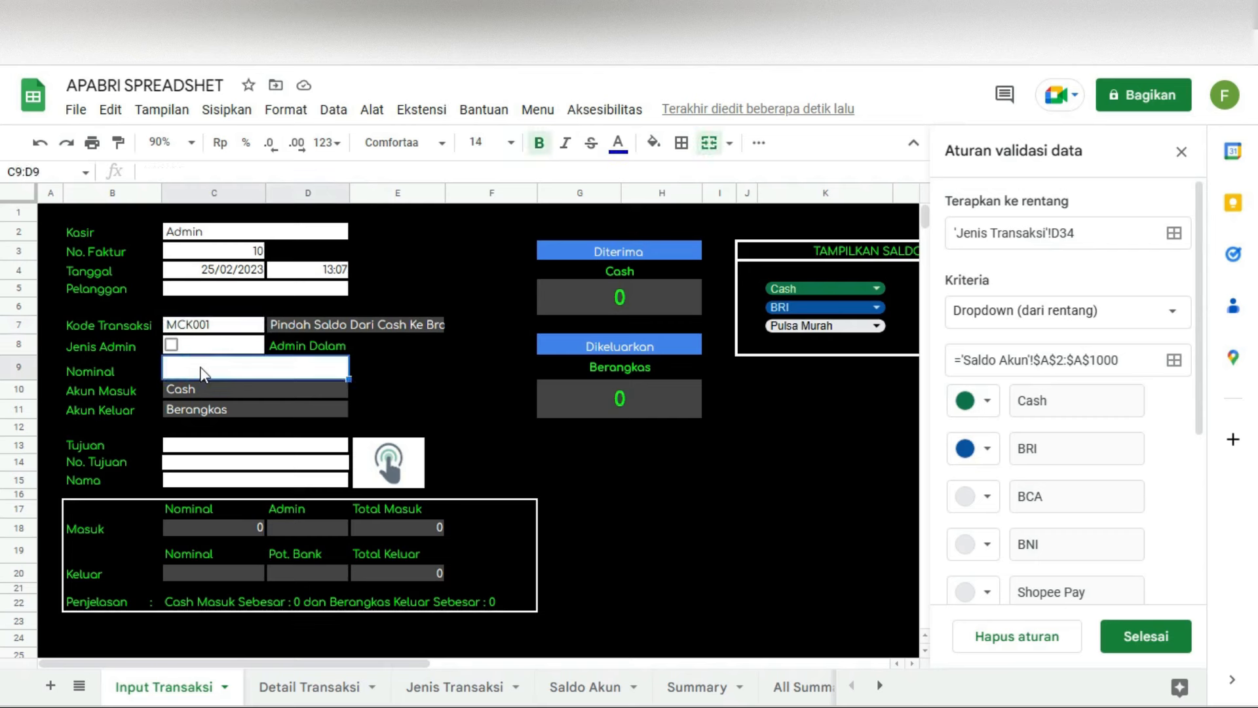
text(50000)
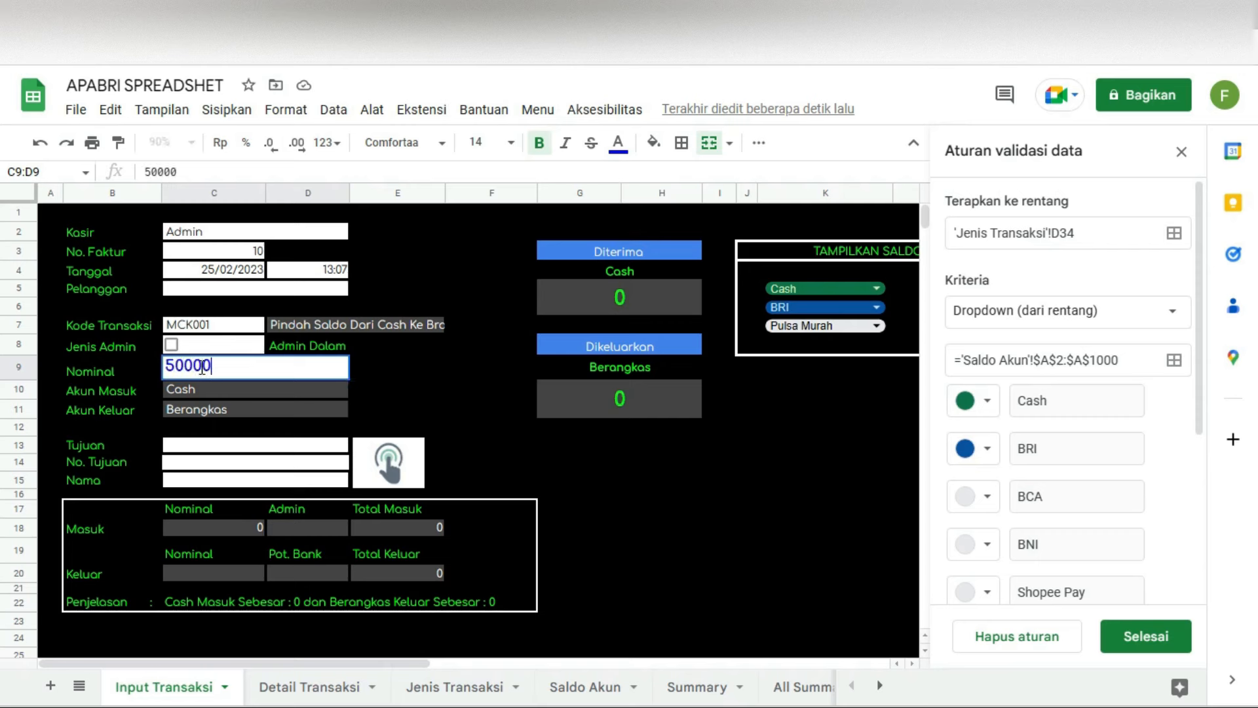
key(BackSpace)
key(BackSpace)
key(BackSpace)
key(BackSpace)
key(BackSpace)
text(2)
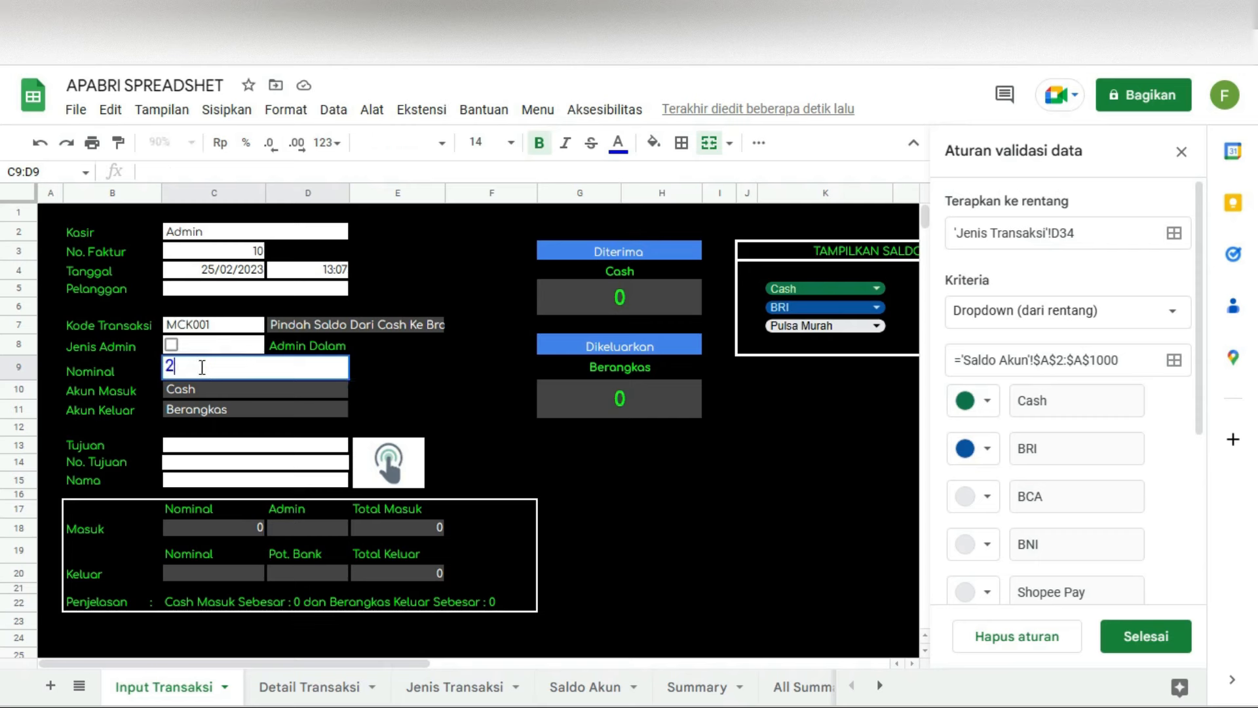
text(.000.000000)
key(Return)
click(392, 463)
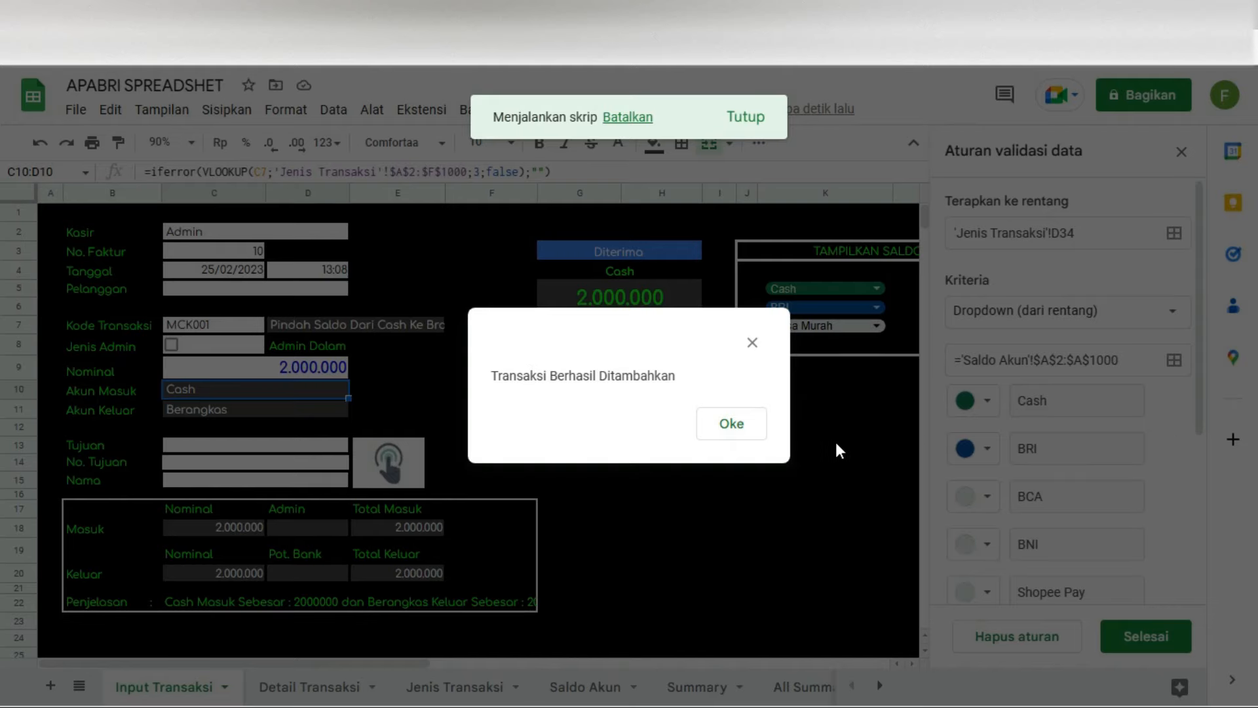
click(746, 435)
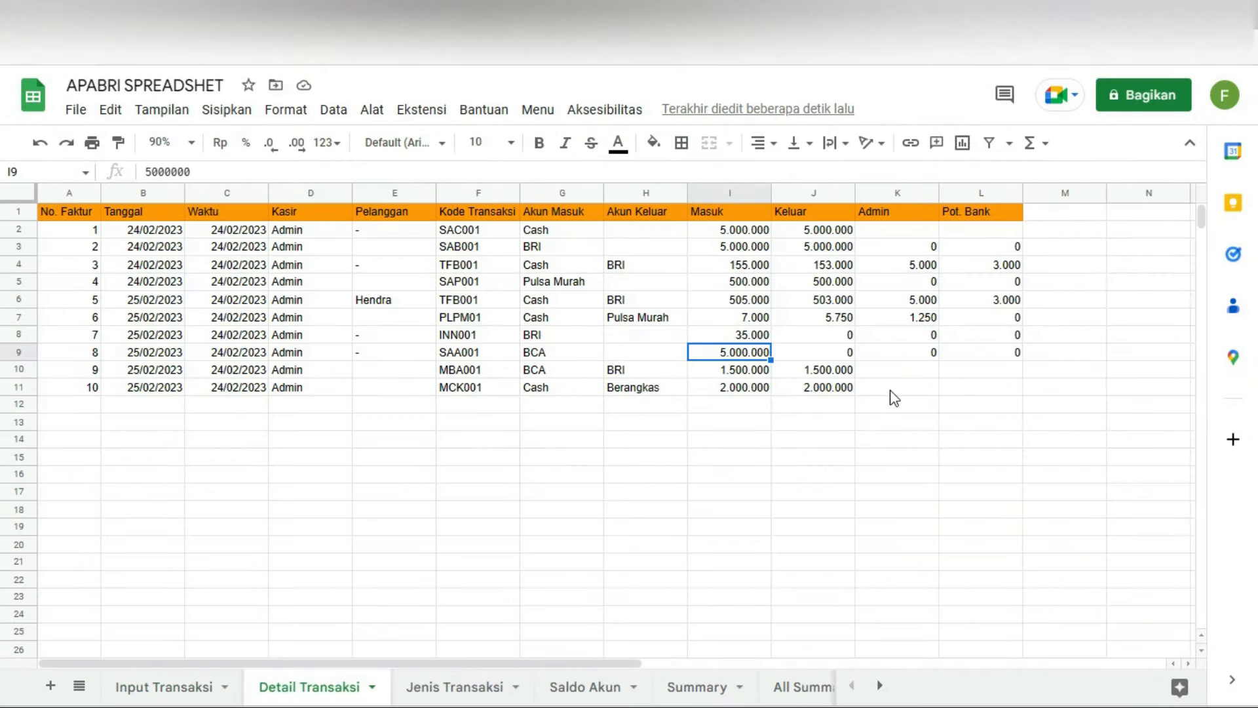
Step: Check Saldo Akun, including the Berangkas outgoing formula showing (2.000.000)
click(890, 391)
click(891, 374)
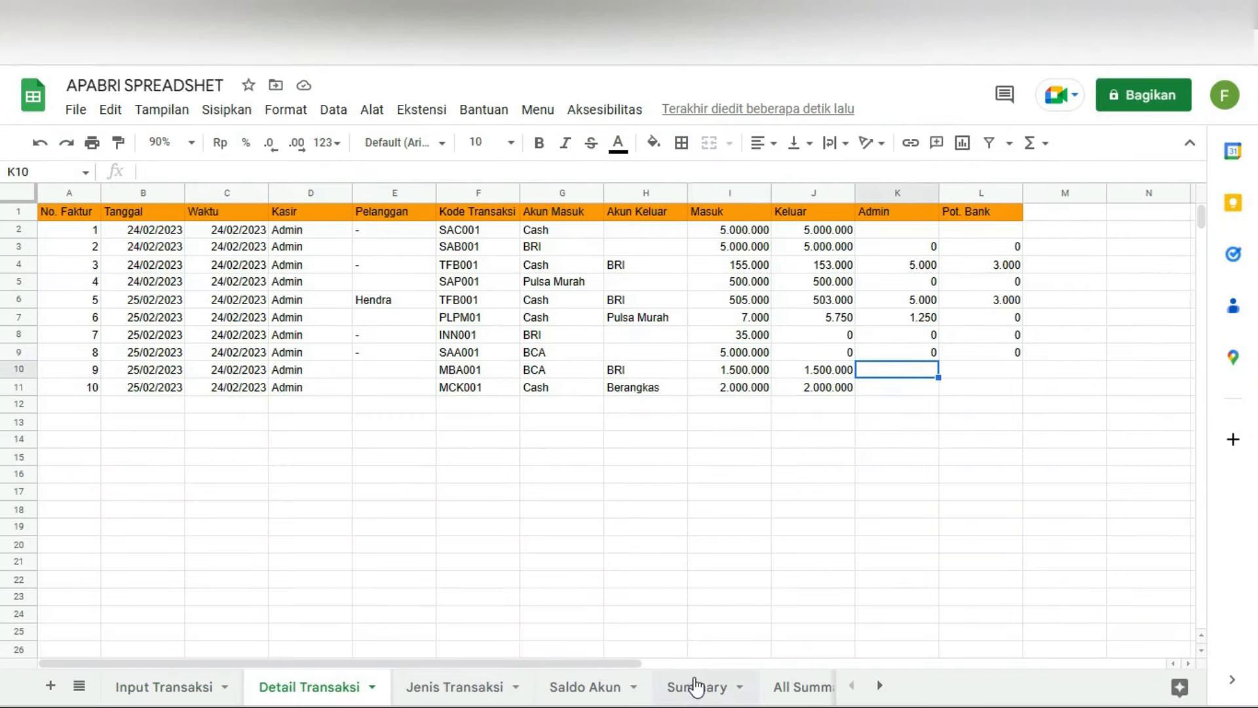
click(574, 688)
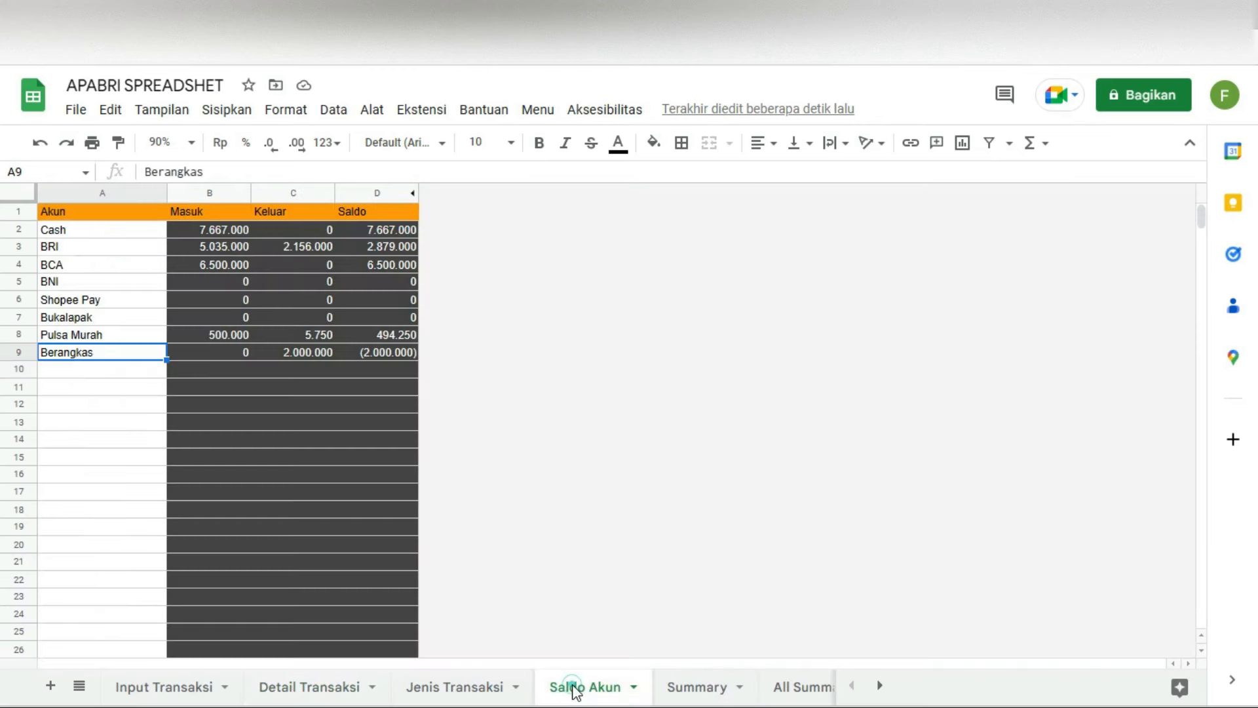
key(Right)
key(Right)
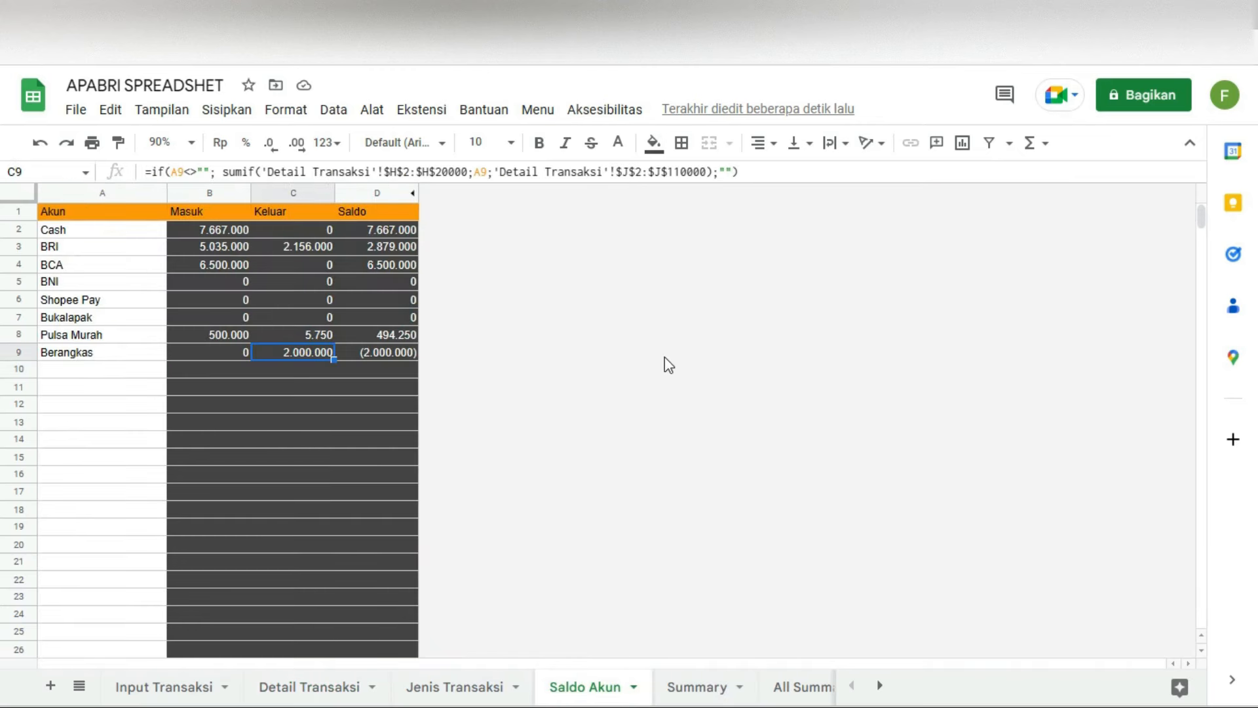
click(471, 685)
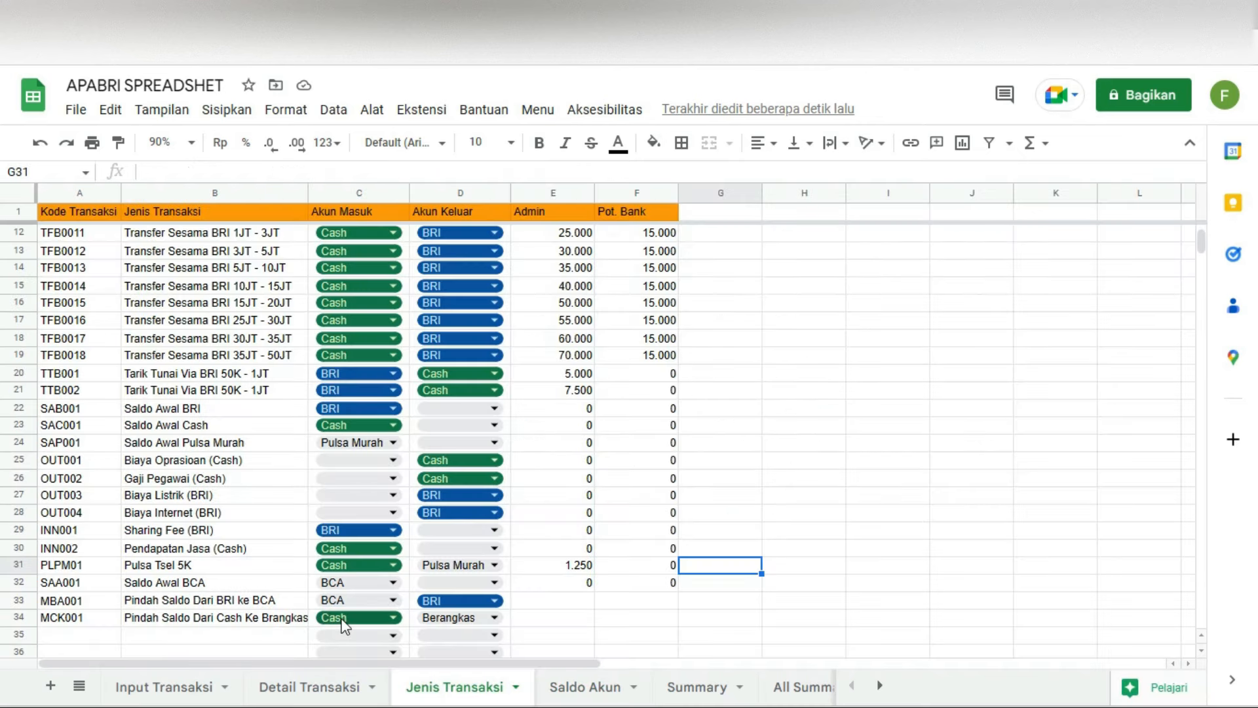
Step: Swap MCK001's accounts to Berangkas incoming and Cash outgoing
click(392, 619)
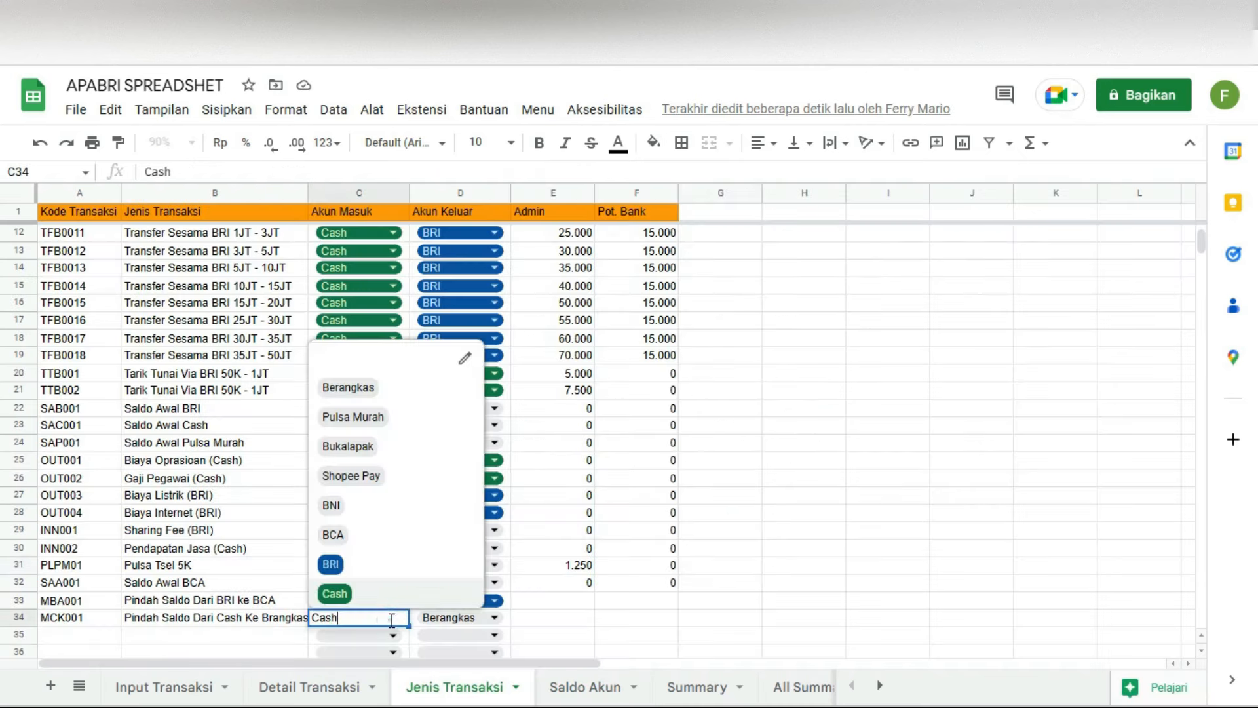
click(380, 397)
click(492, 618)
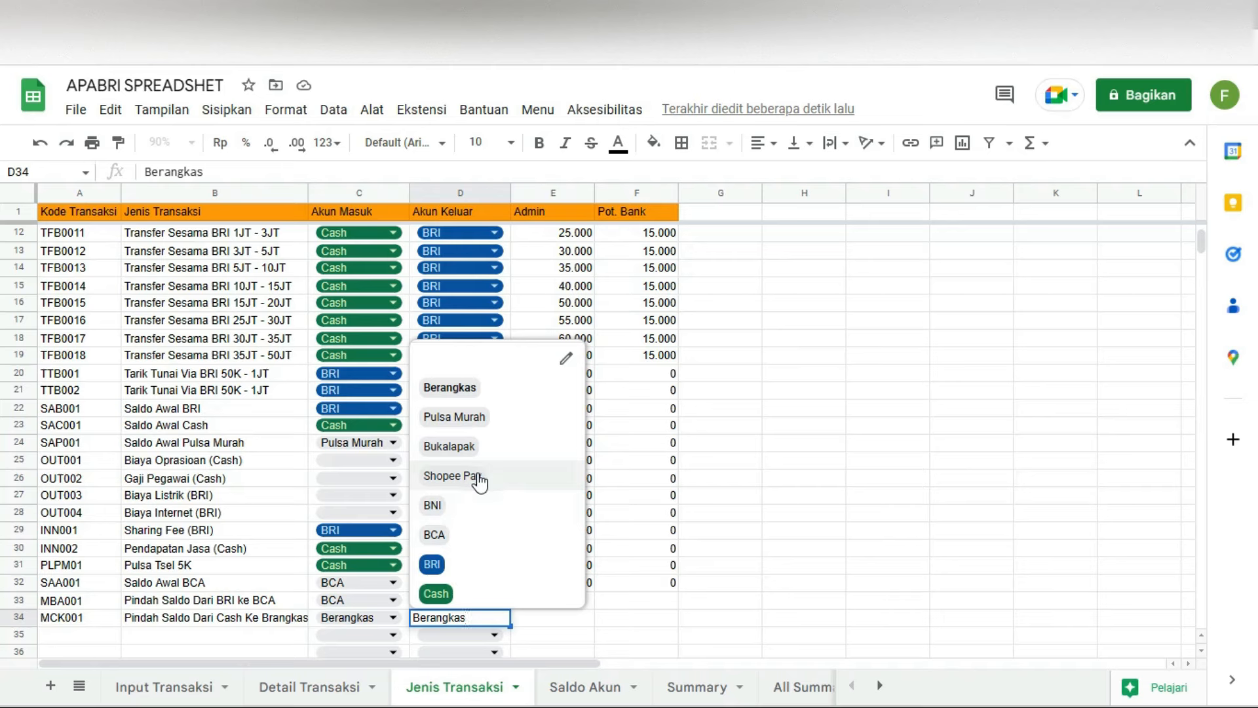
click(435, 594)
click(896, 602)
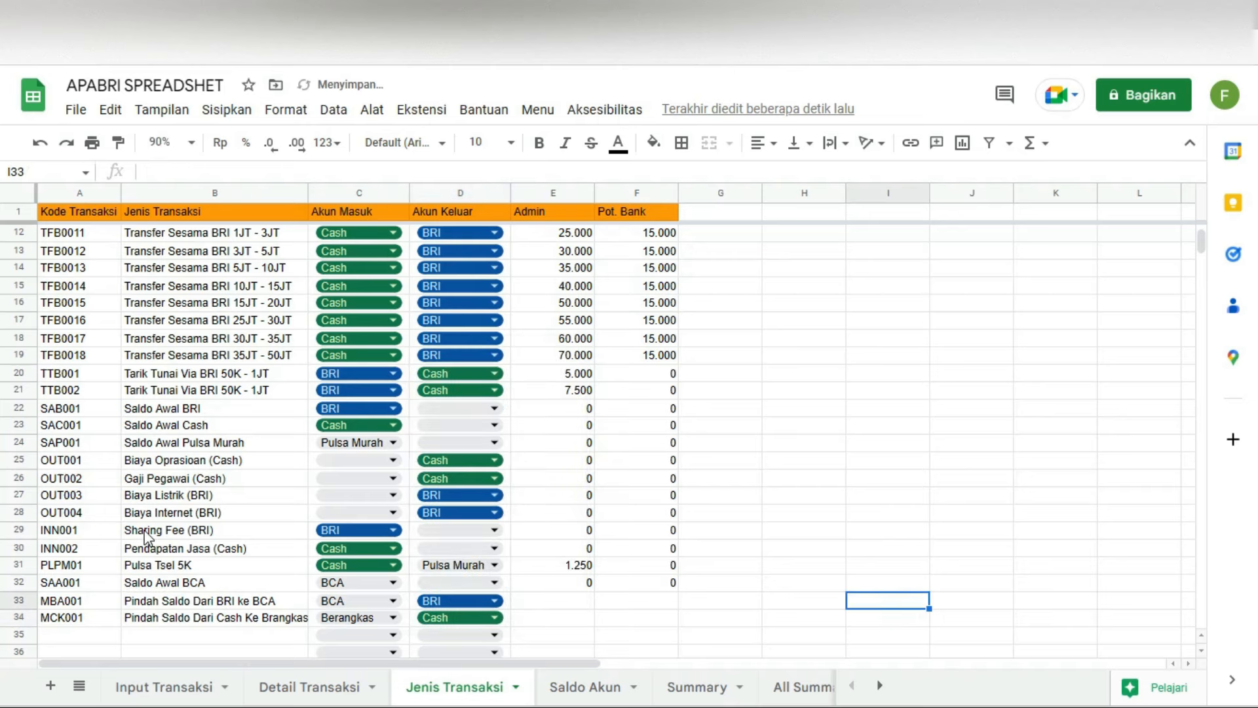
click(296, 686)
Step: Change the logged MCK001 row to Berangkas in and Cash out, then check both balances
click(586, 394)
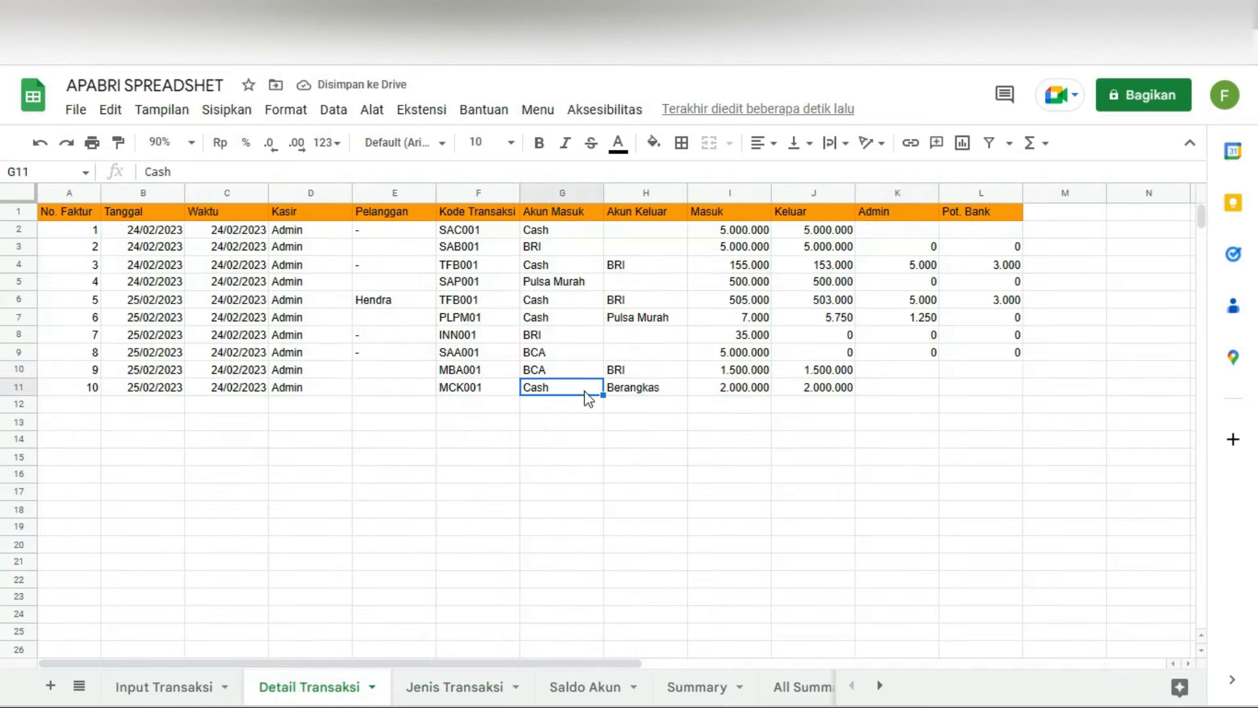
text(Berangkas)
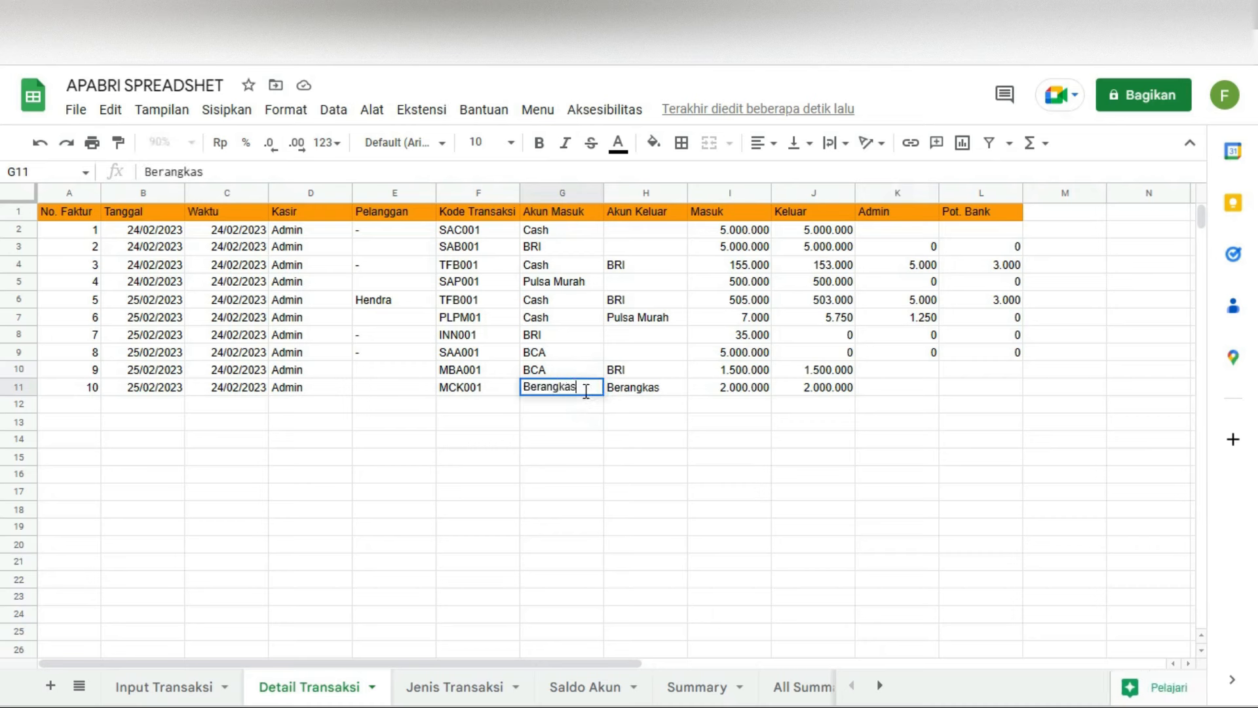
key(Tab)
text(Cash)
key(Return)
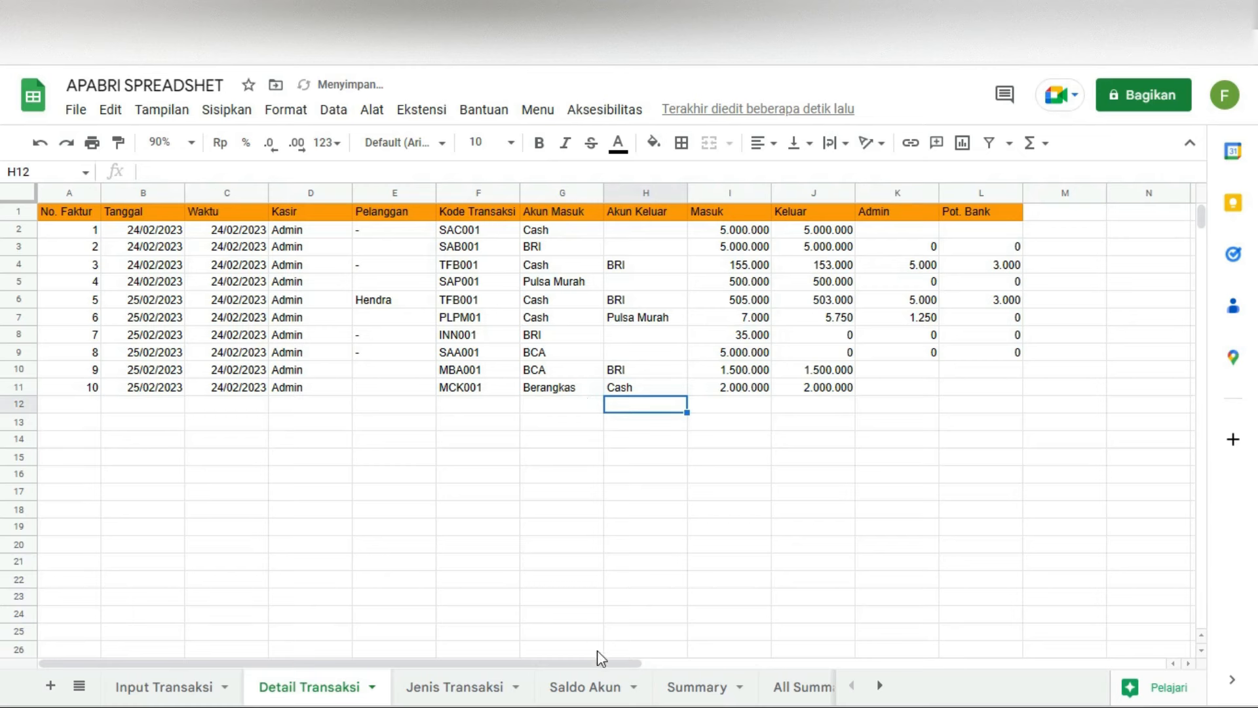
click(581, 686)
click(397, 352)
click(409, 228)
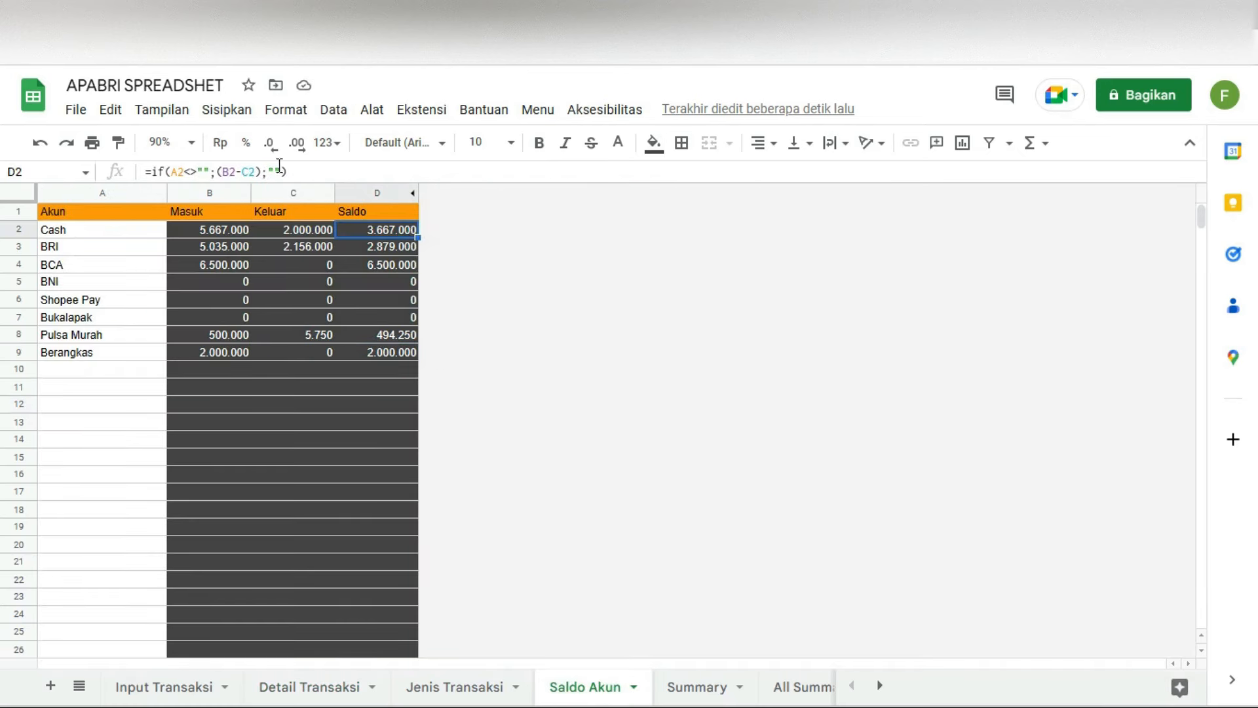
Step: Check Cash's outgoing total, then review the 40.250 net profit on the All Summary Report
click(319, 228)
click(833, 408)
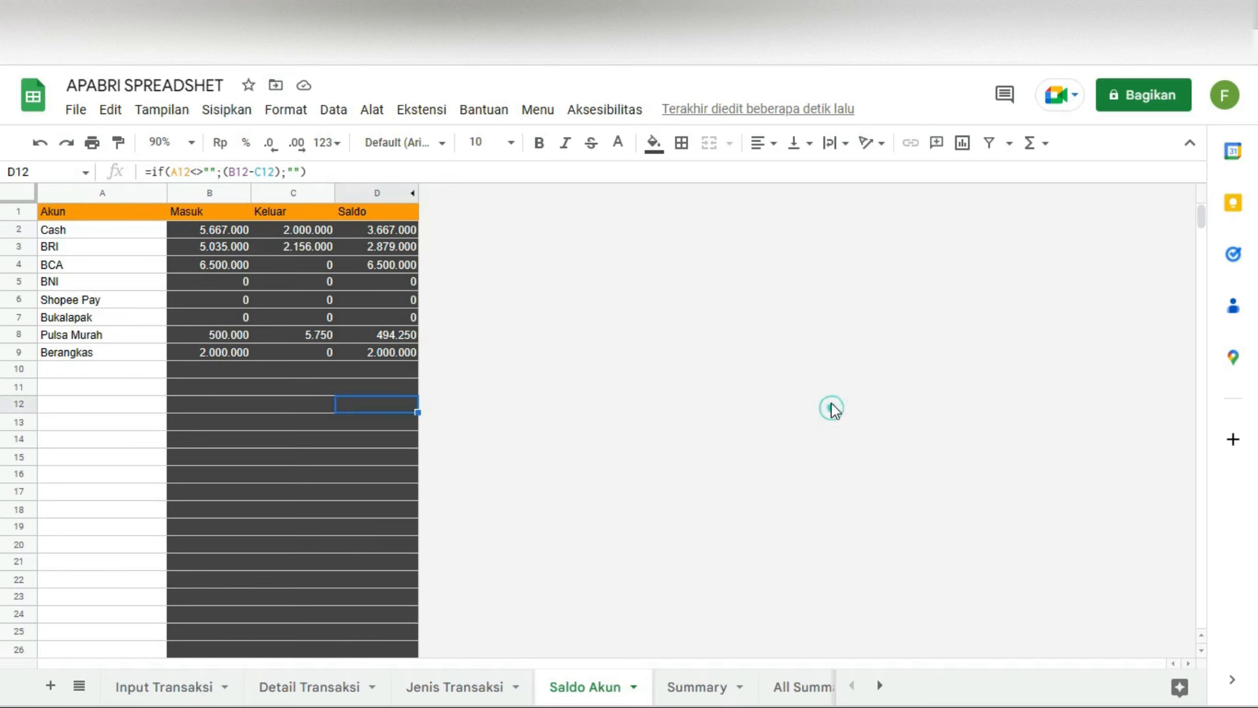
click(696, 685)
click(795, 681)
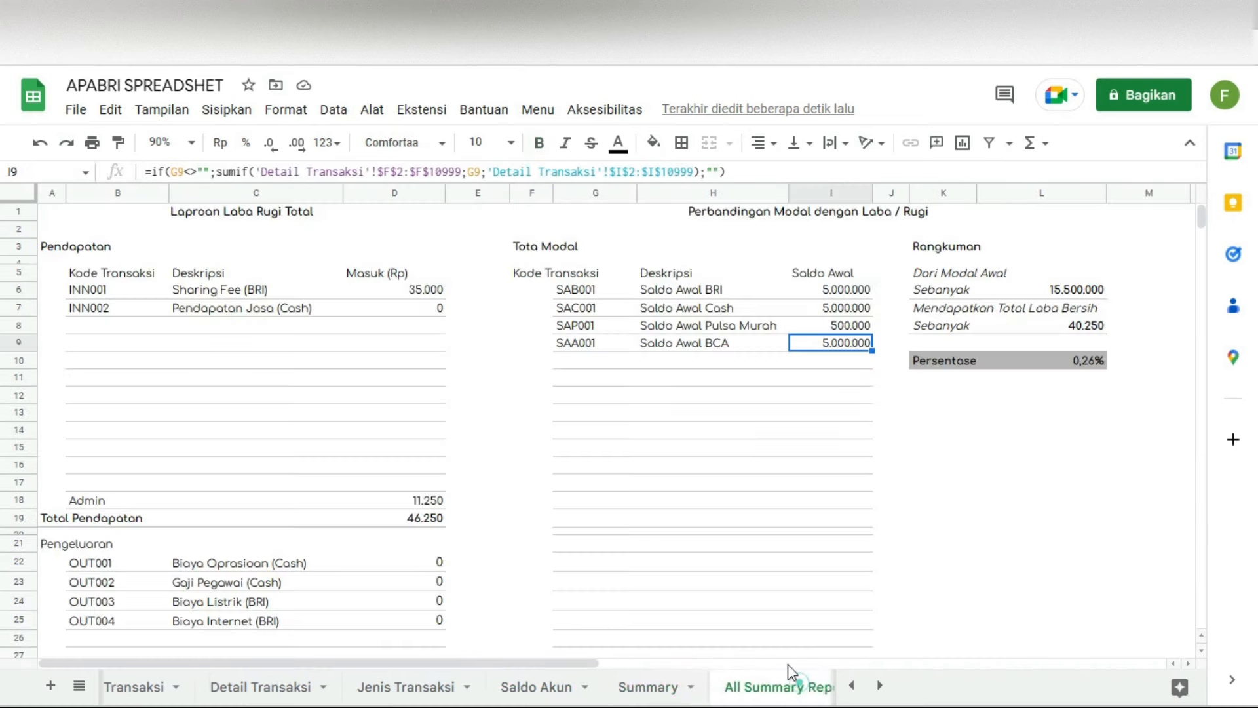
click(1089, 328)
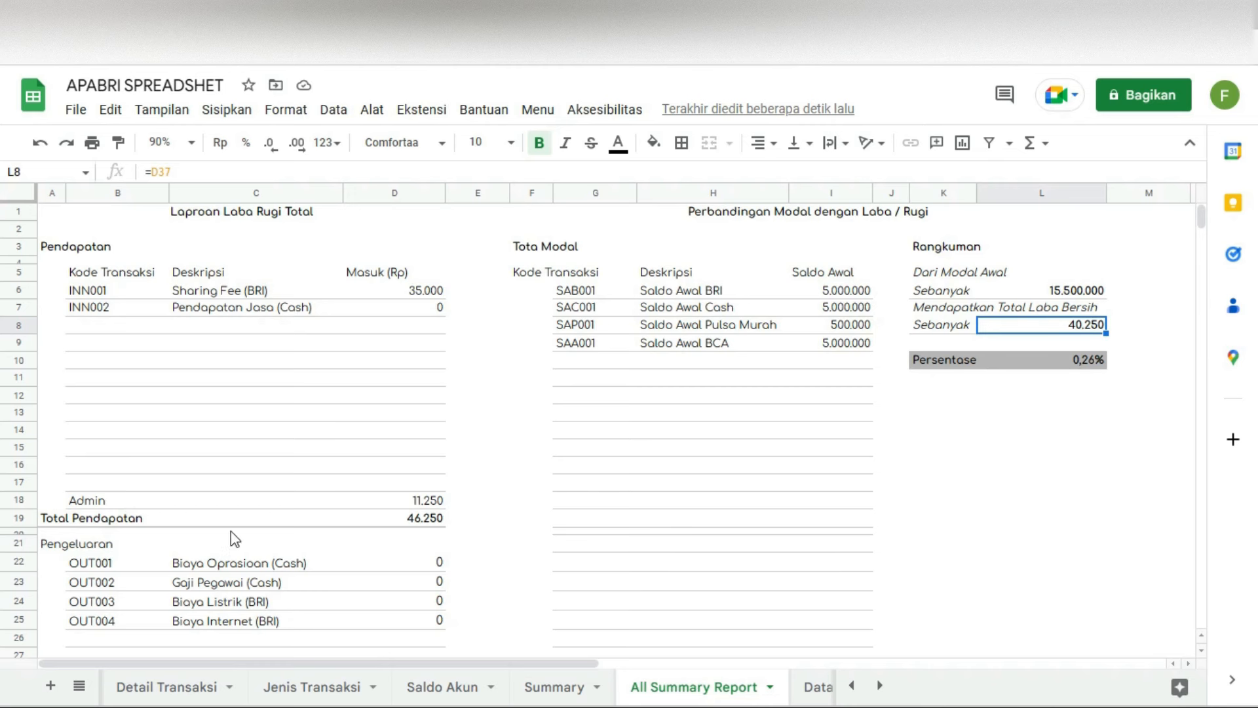
scroll(230, 531, down, 3)
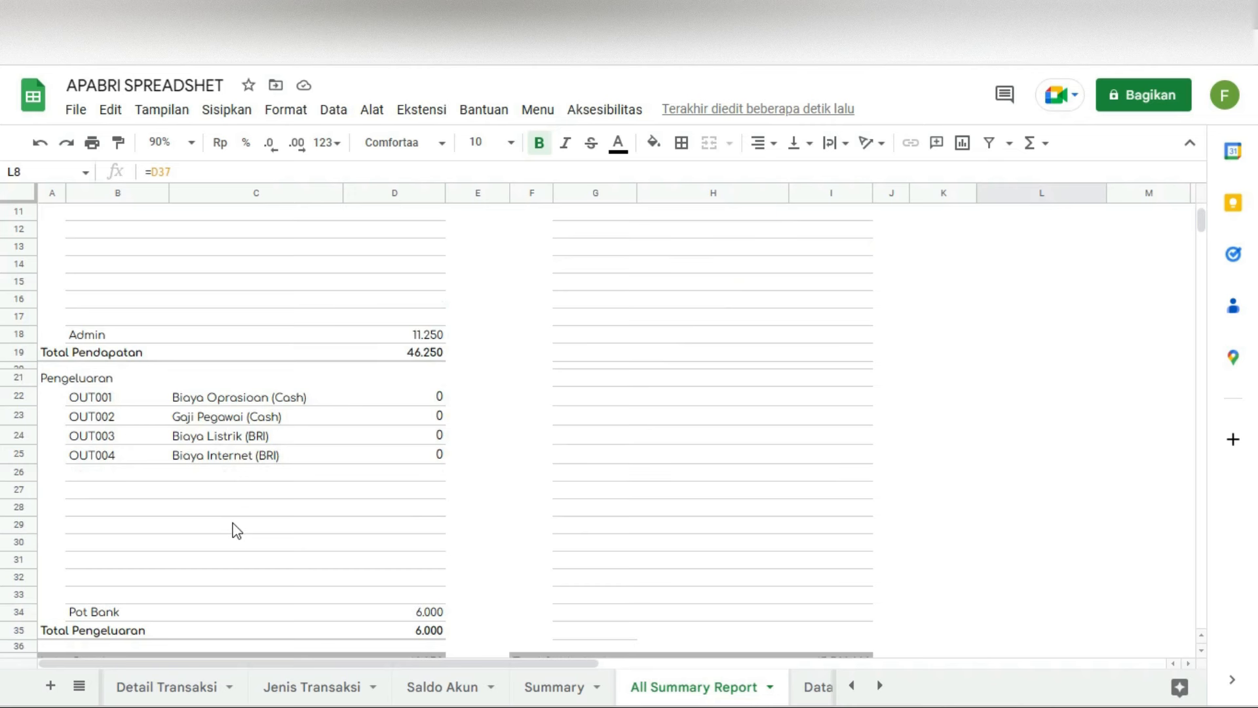
scroll(236, 530, up, 3)
click(1110, 466)
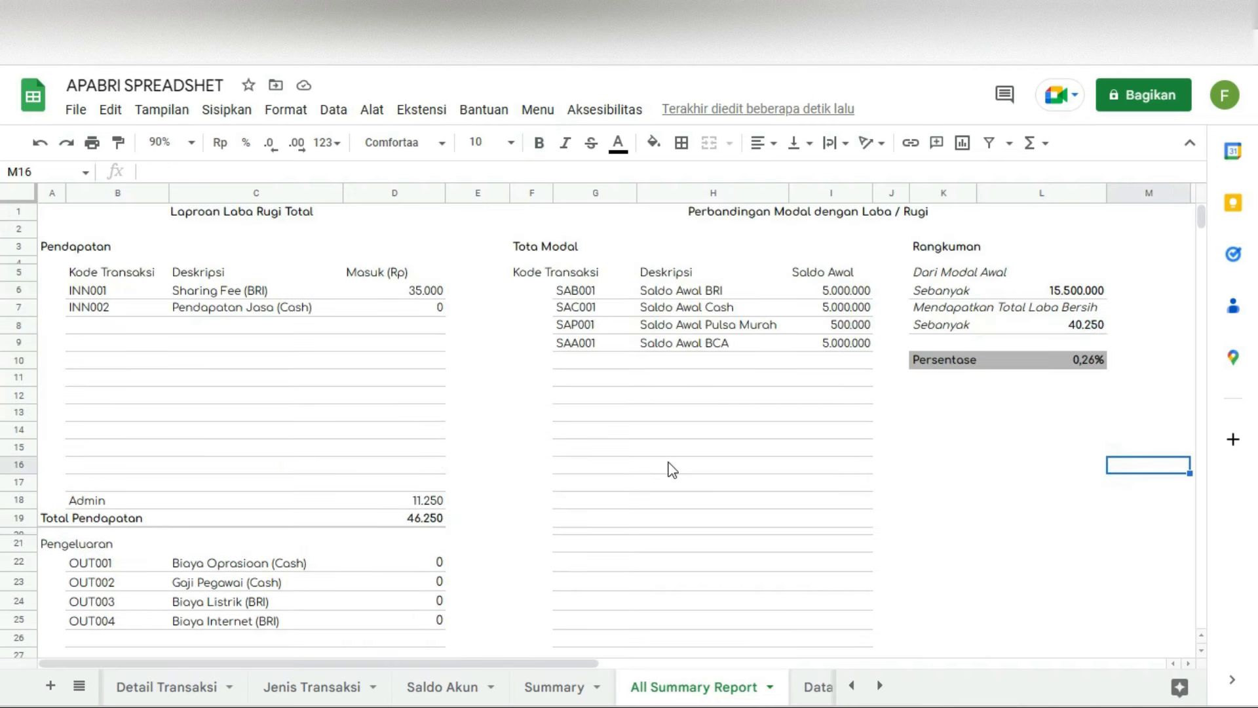